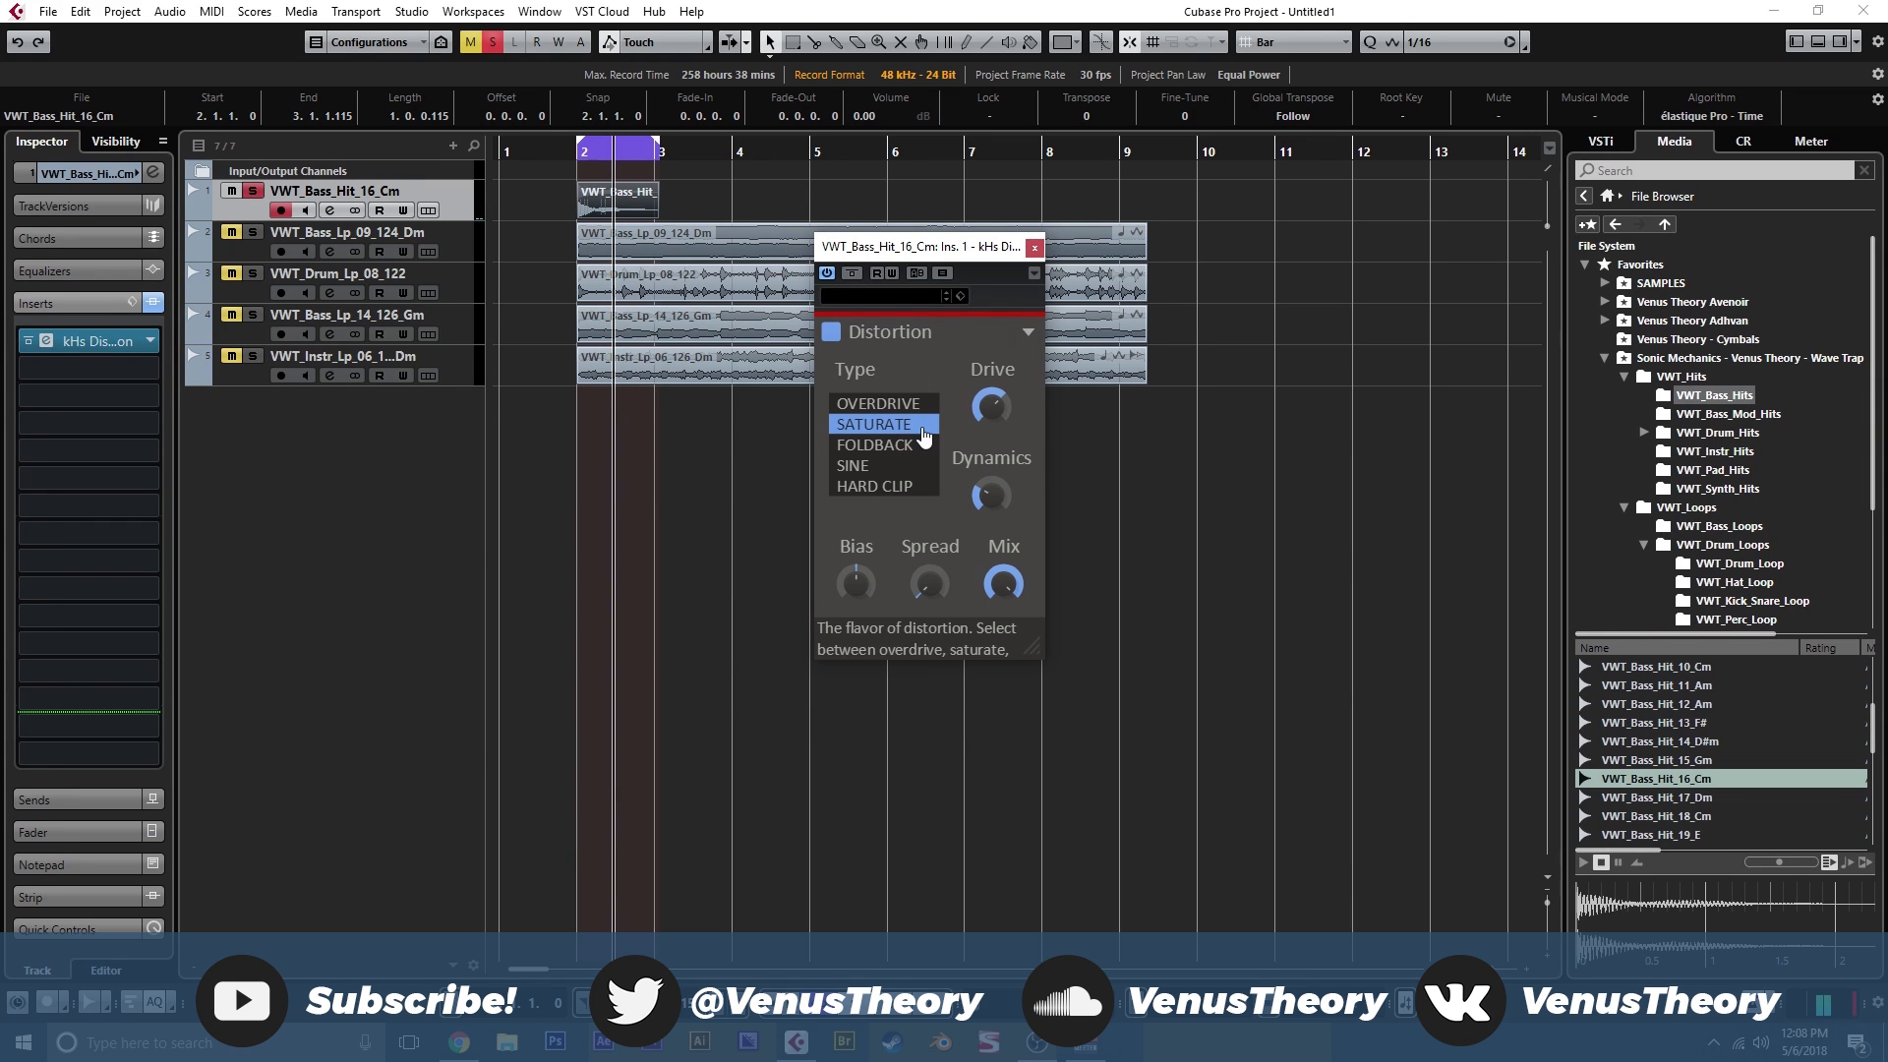
# Move the Distortion window to overlap the start of the clips and set its distortion type to Saturate.
pyautogui.moveTo(903, 248); pyautogui.dragTo(691, 210)
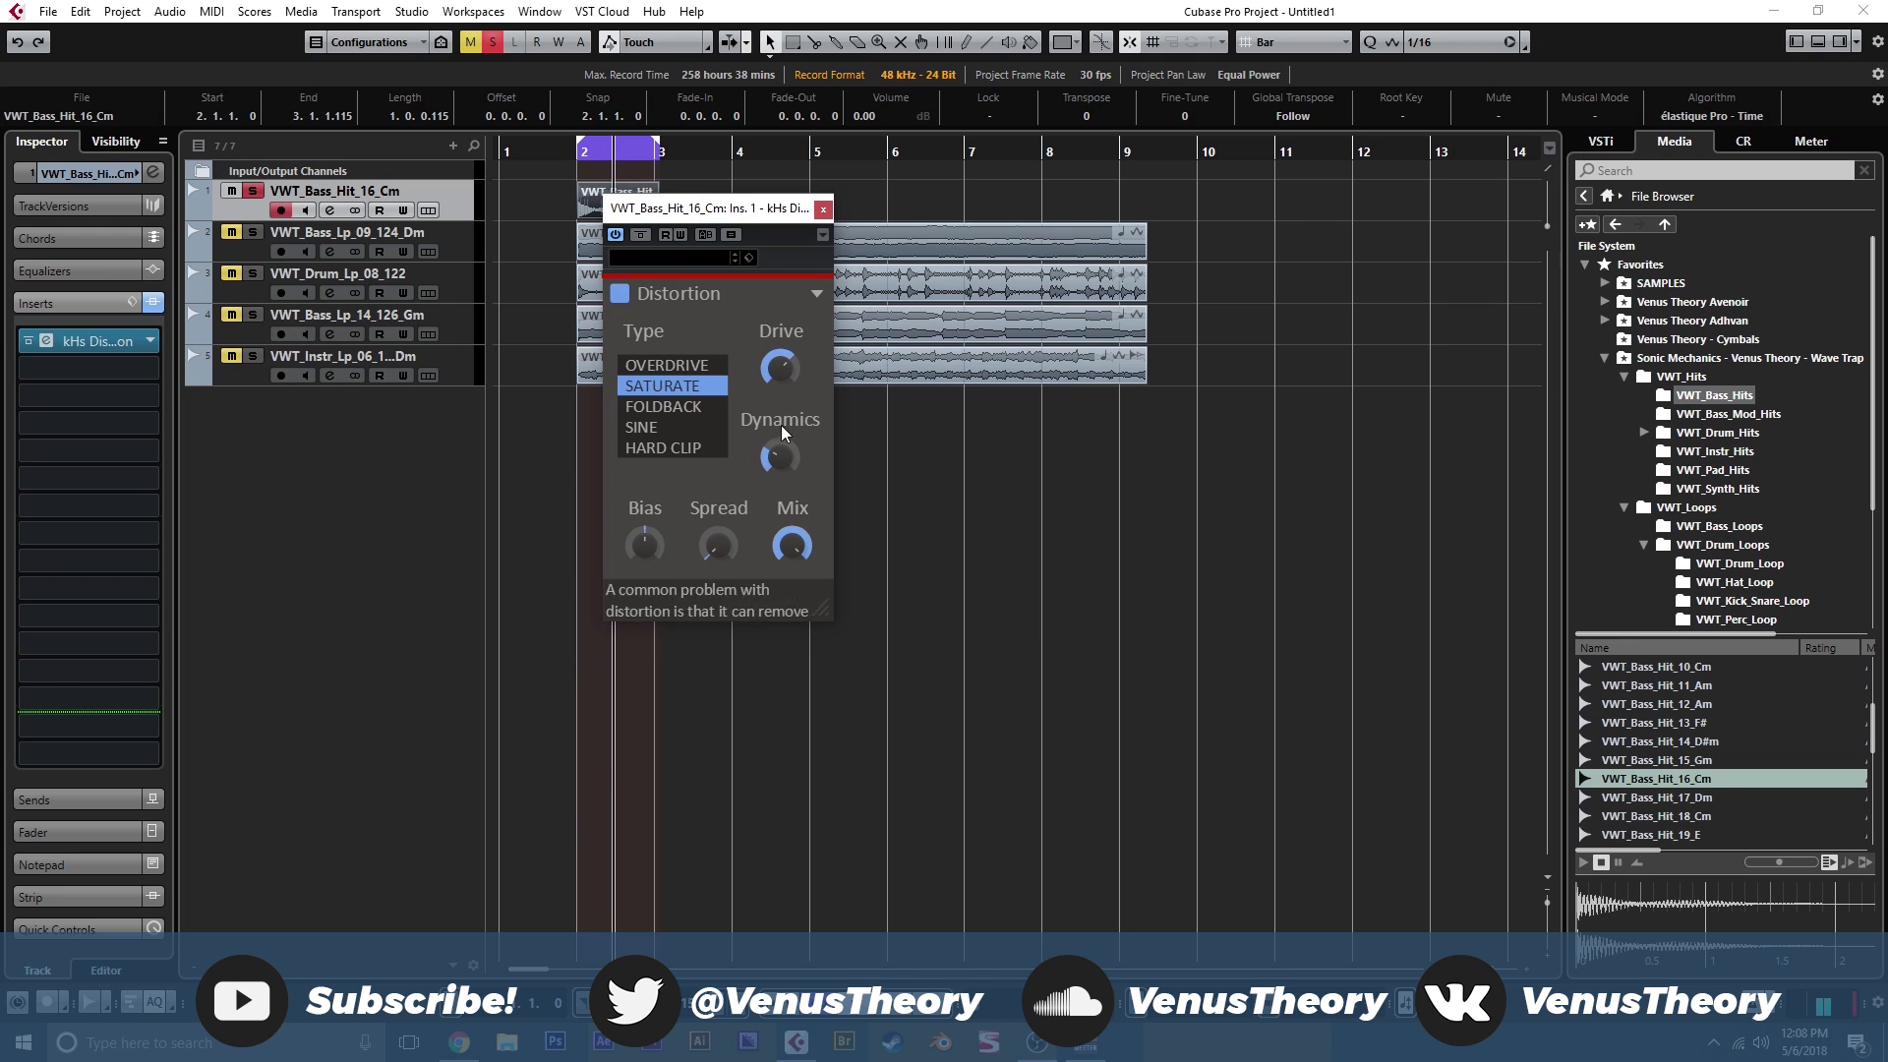
pyautogui.click(677, 430)
pyautogui.click(687, 386)
pyautogui.click(686, 367)
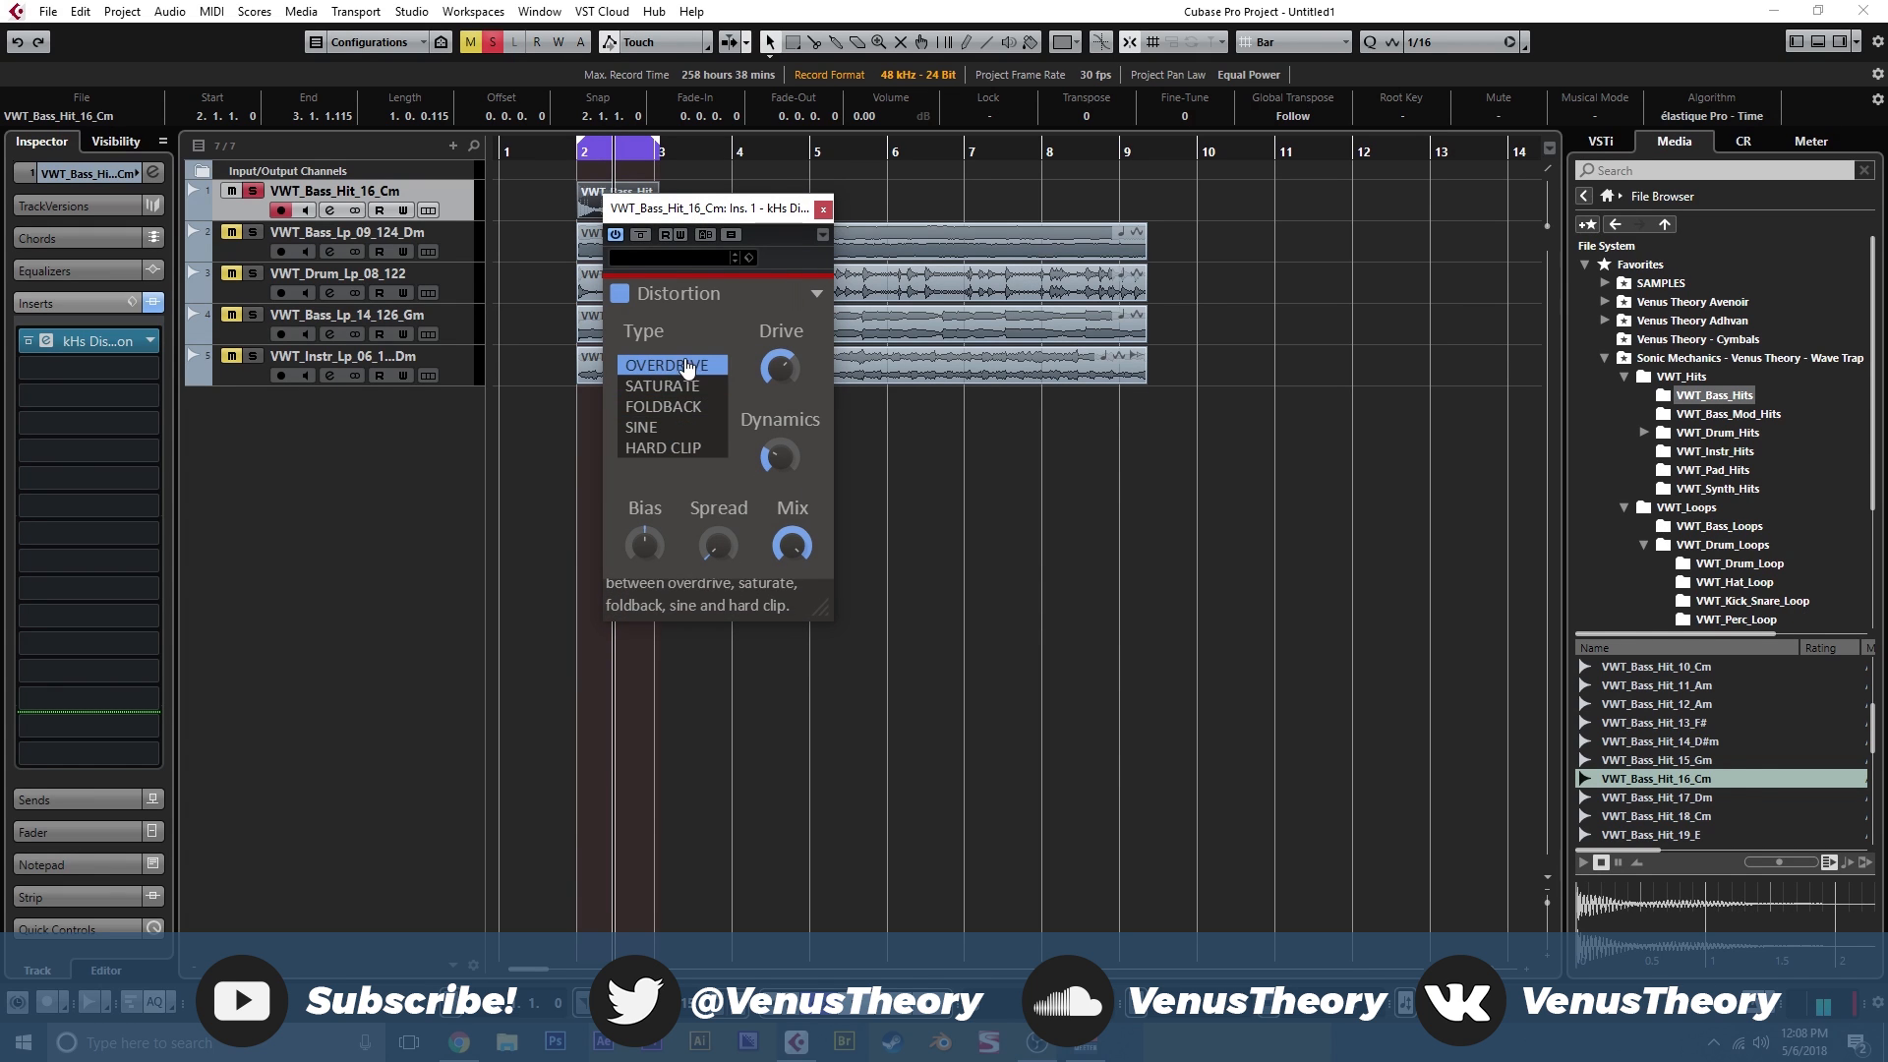
pyautogui.click(692, 387)
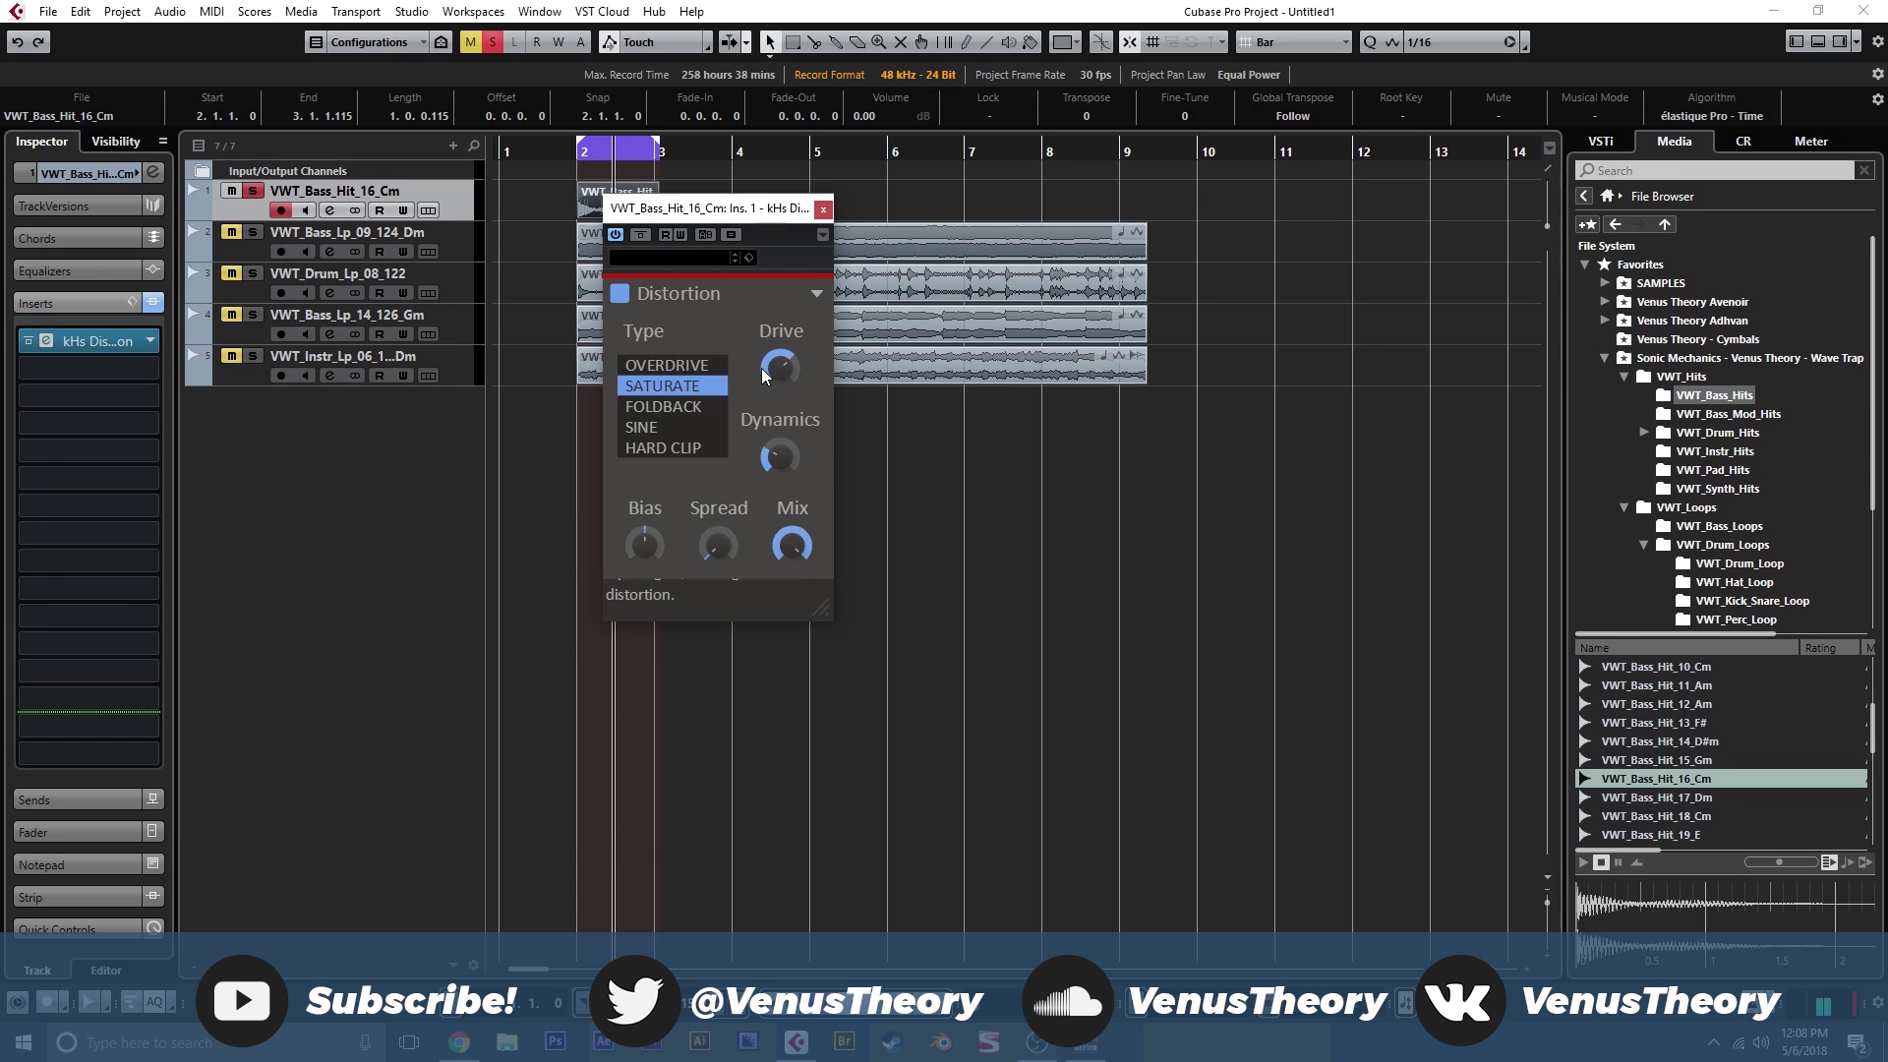
# Play the bass hit with the Distortion effect switched off and on to compare the dry and saturated sound.
pyautogui.click(619, 293)
pyautogui.press('space')
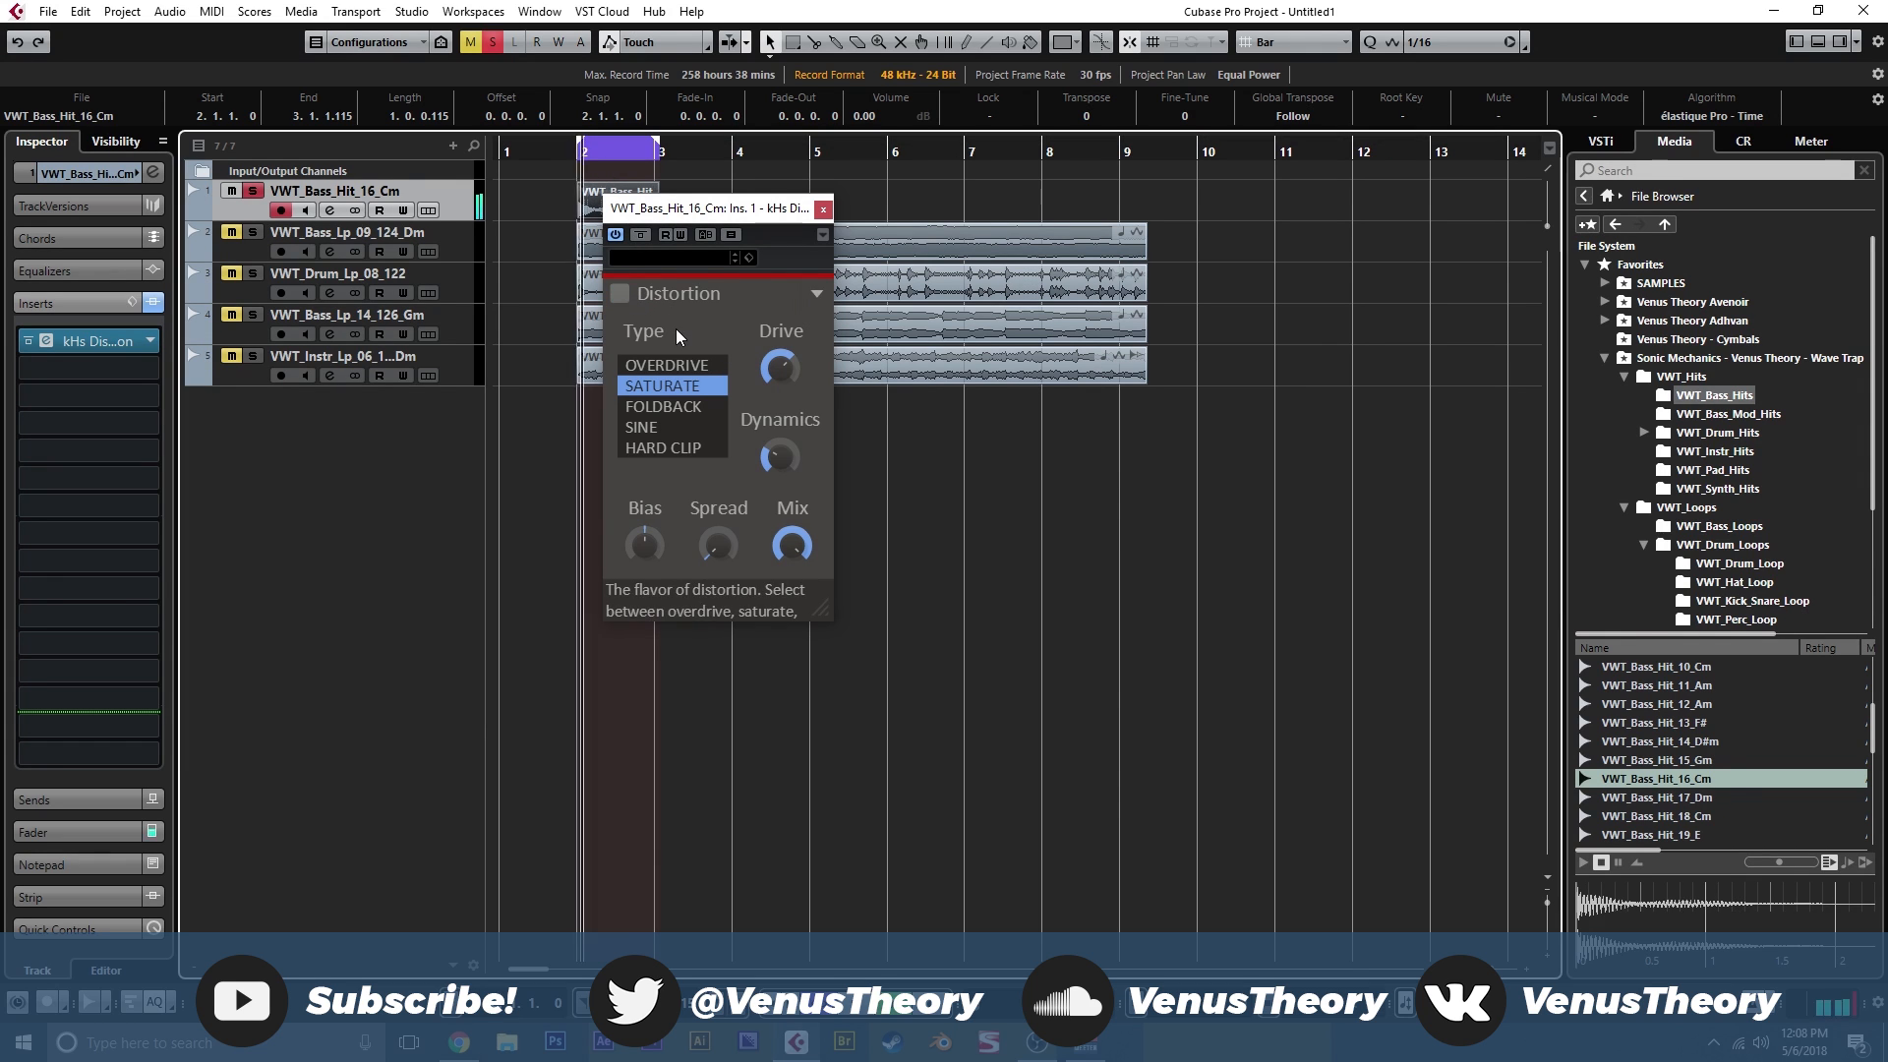
pyautogui.click(617, 294)
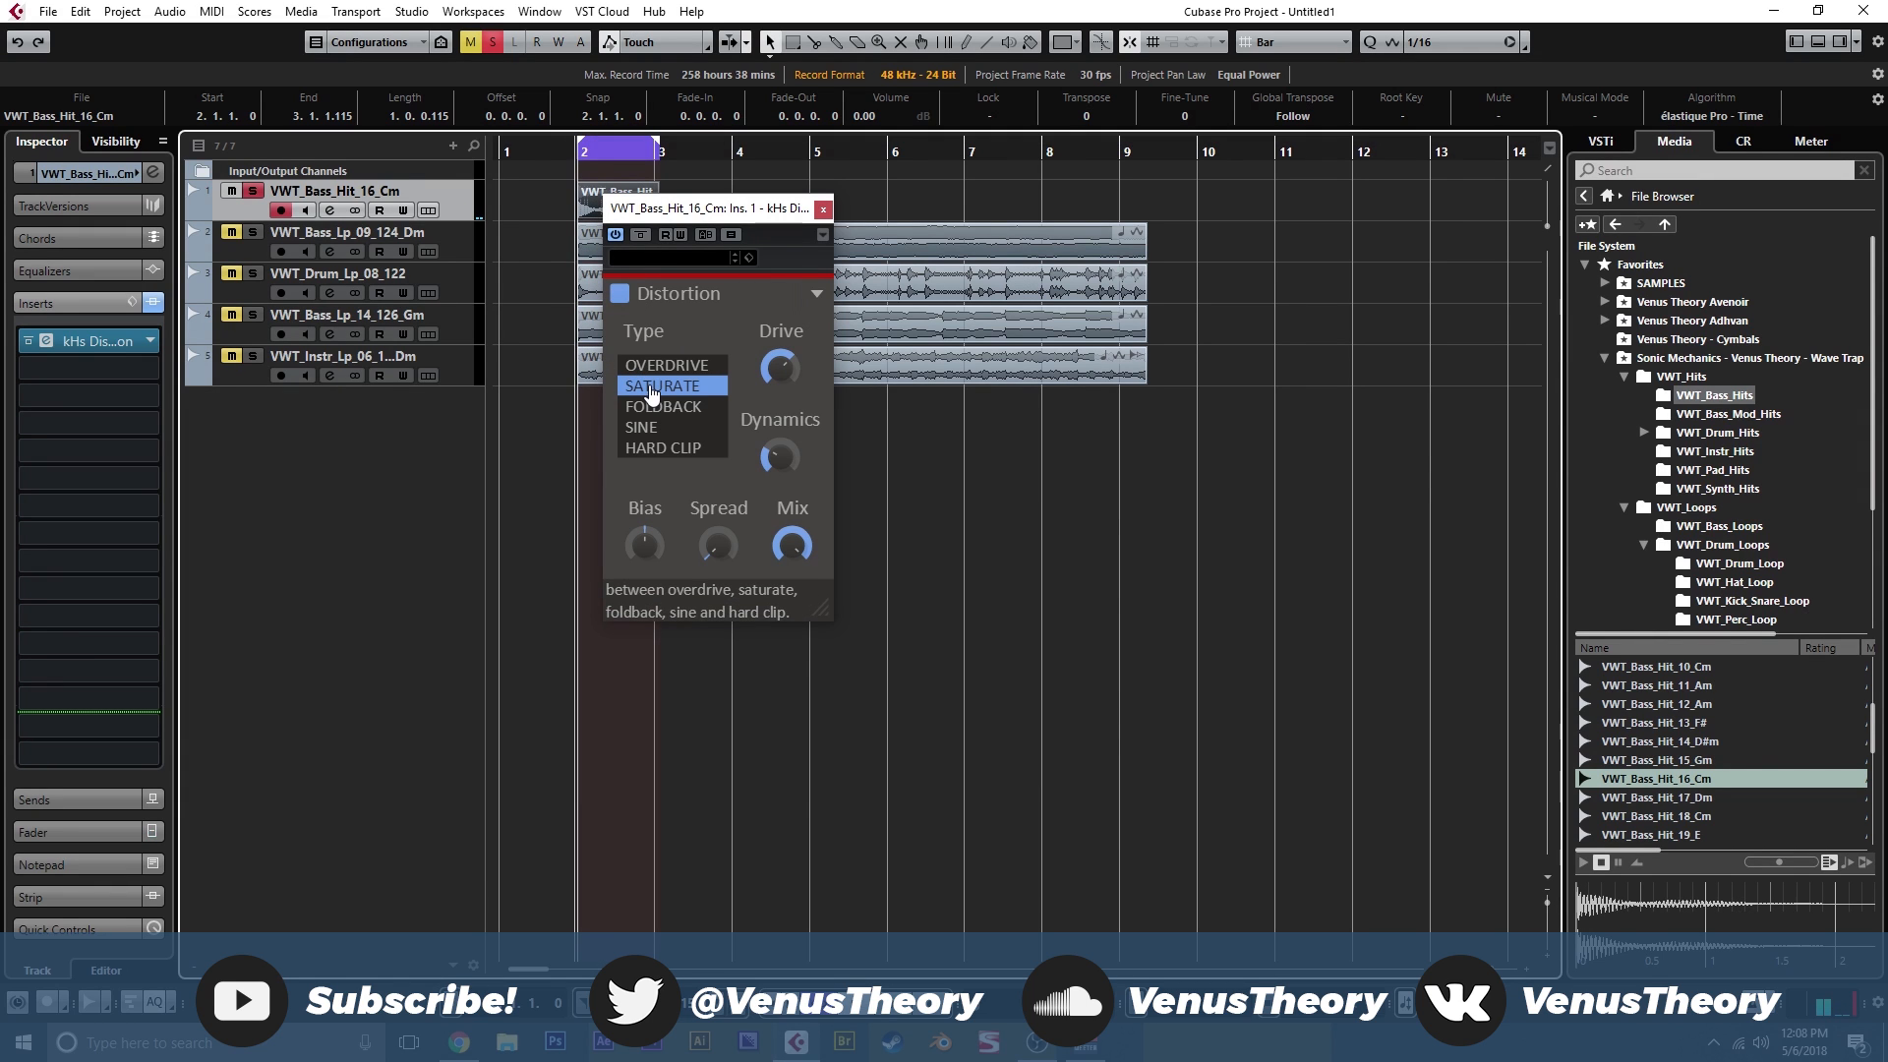
pyautogui.press('space')
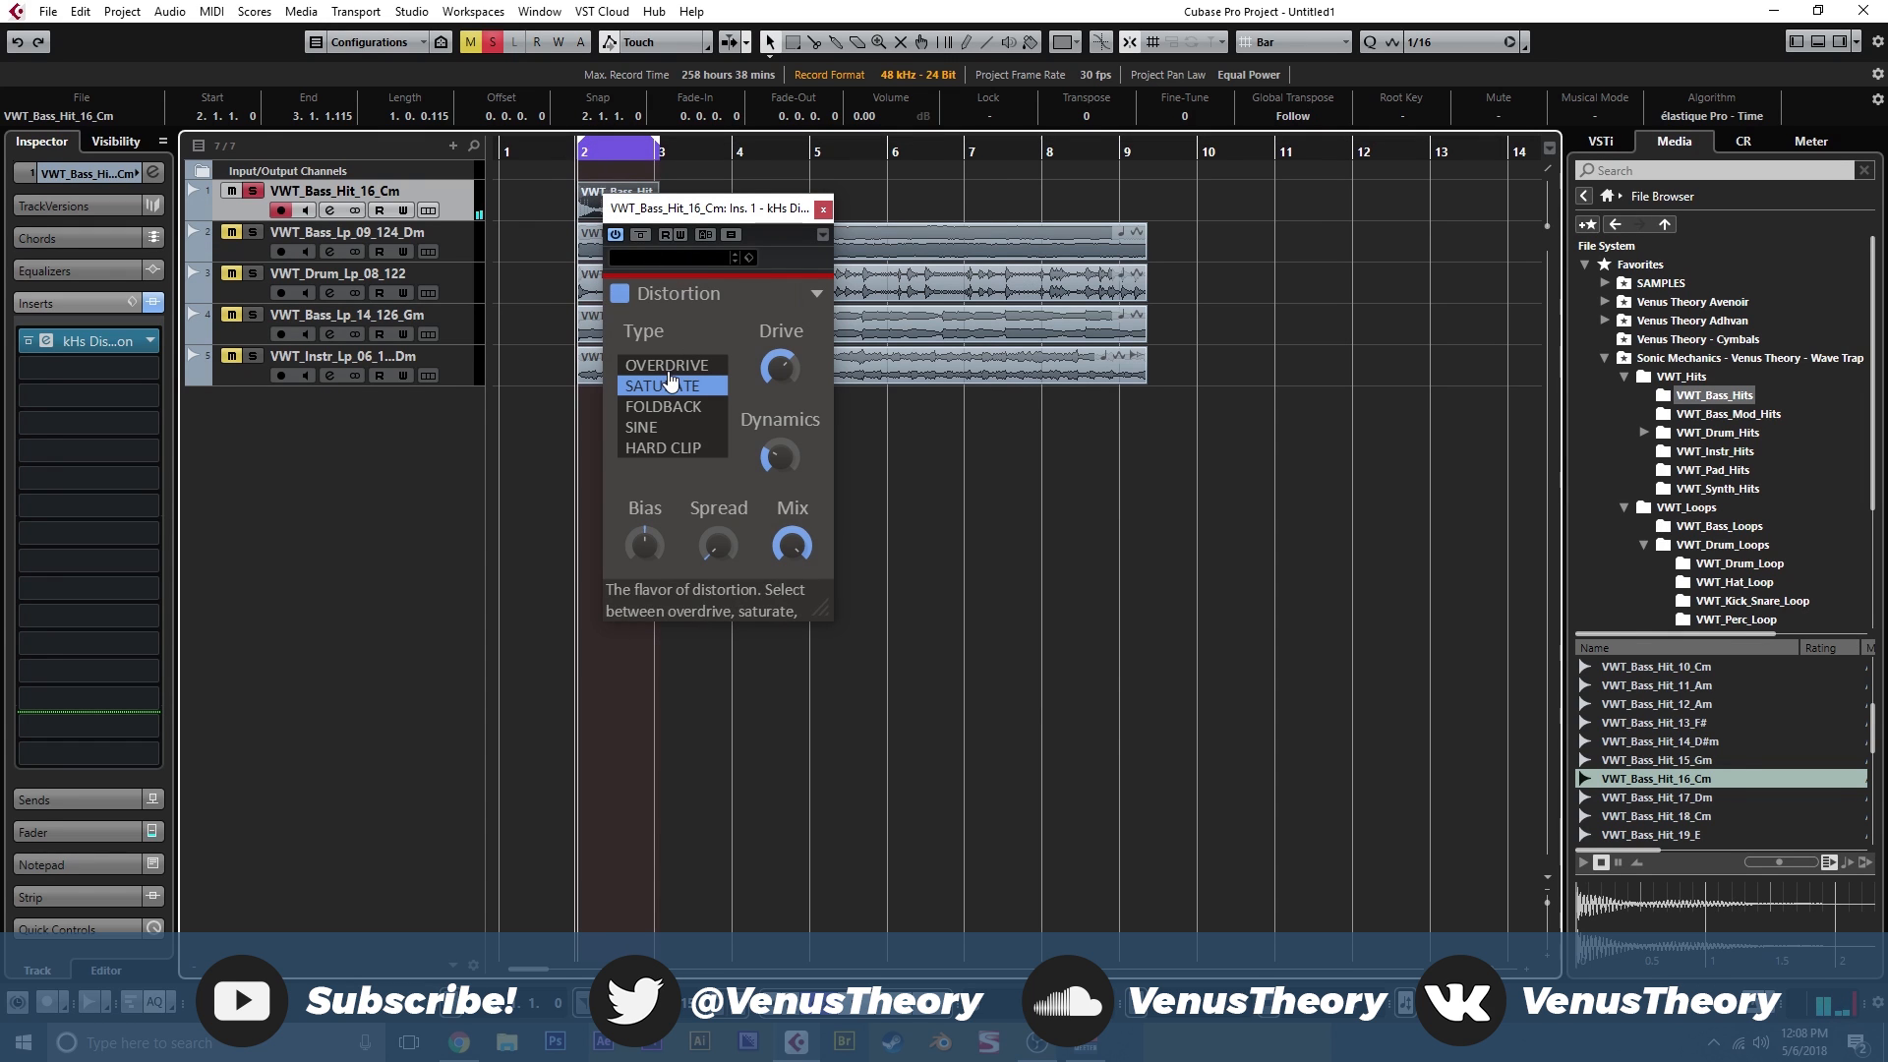
# Try a higher Dynamics amount in the Distortion effect and return it to a low setting.
pyautogui.moveTo(783, 456); pyautogui.dragTo(783, 459)
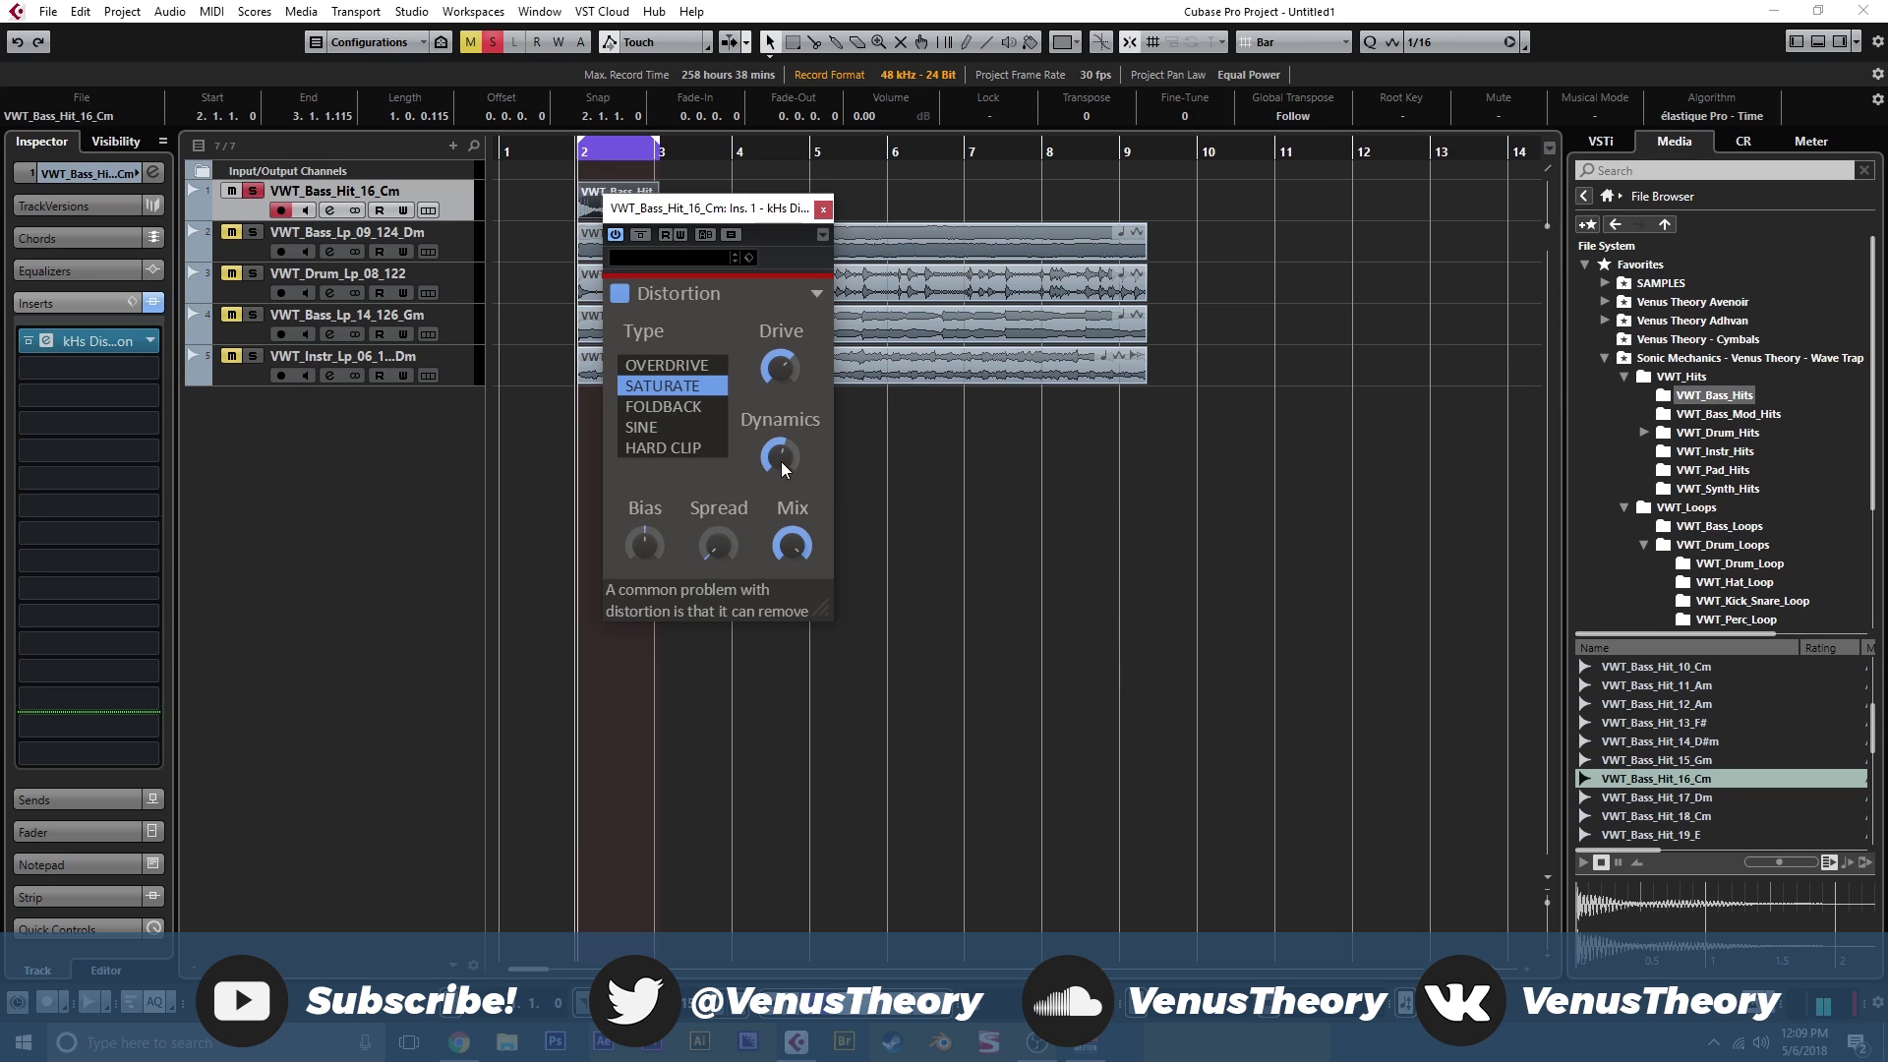
pyautogui.moveTo(779, 456); pyautogui.dragTo(782, 462)
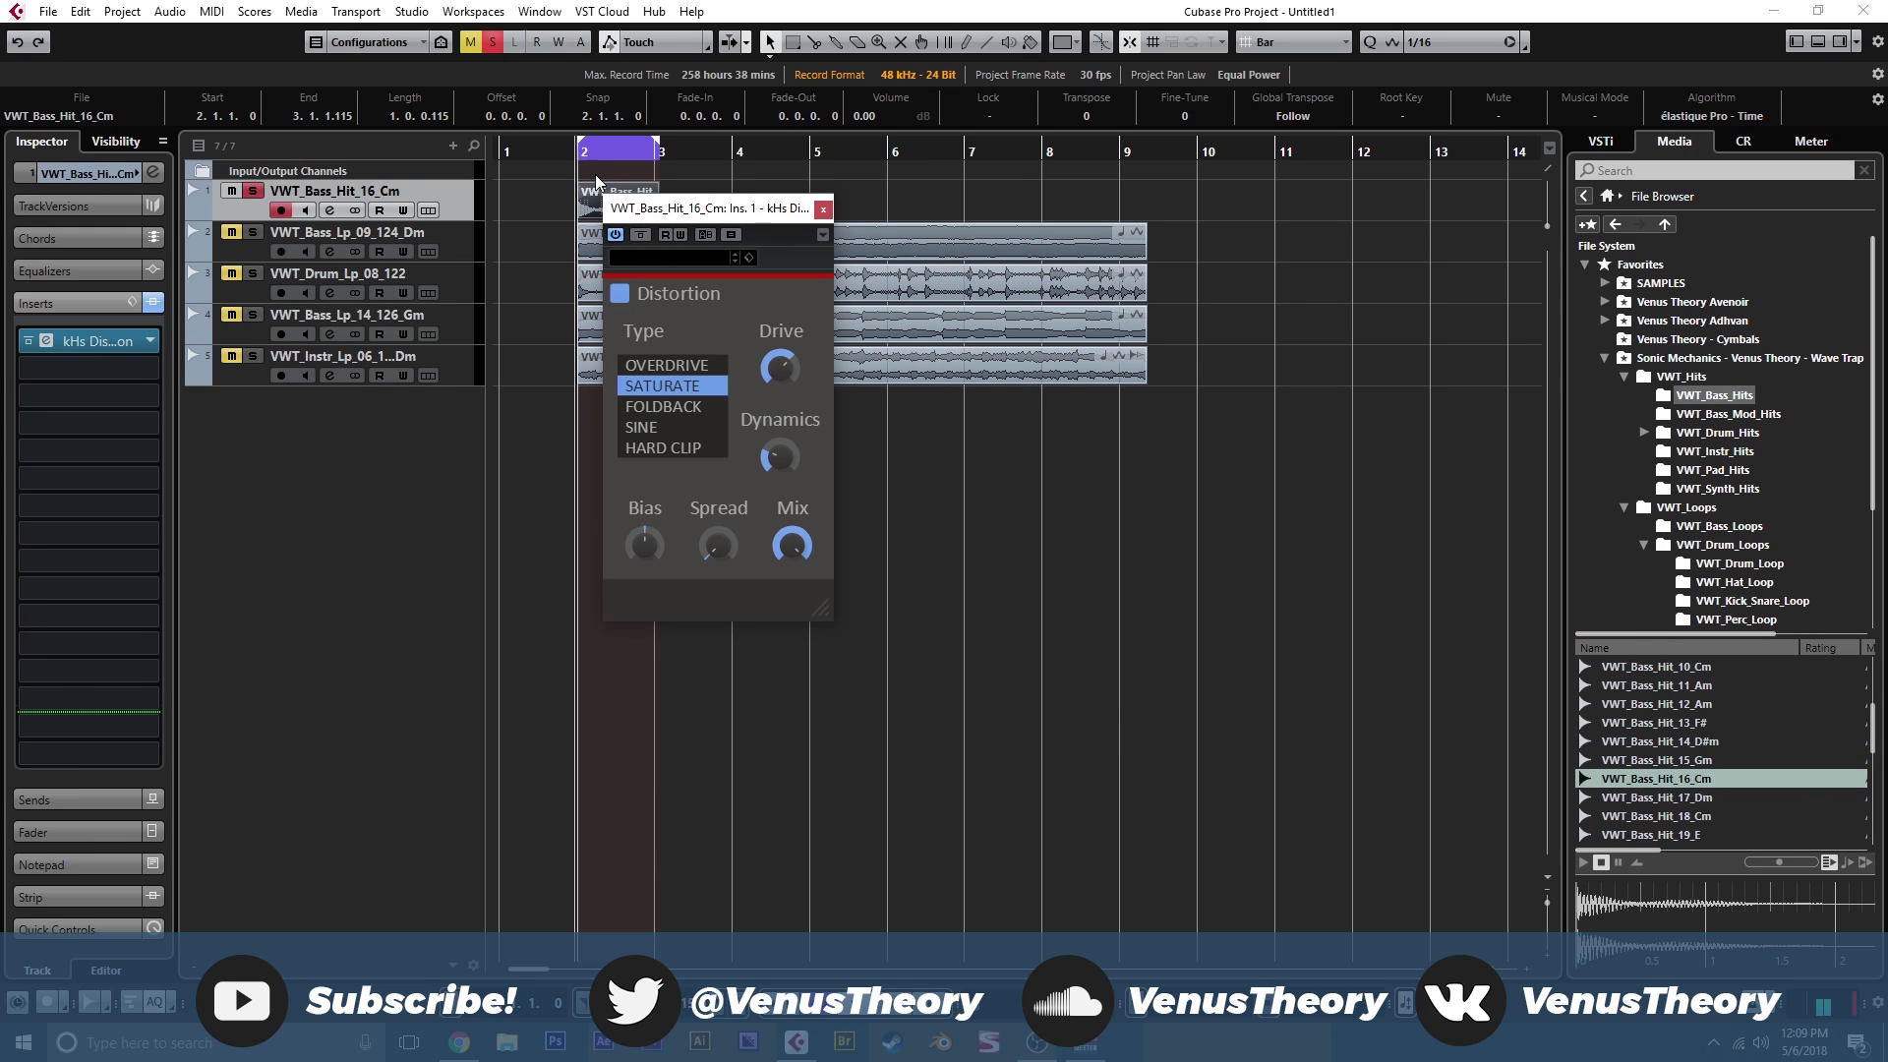
# Audition the Overdrive, Foldback and Sine distortion types on the bass hit.
pyautogui.click(669, 365)
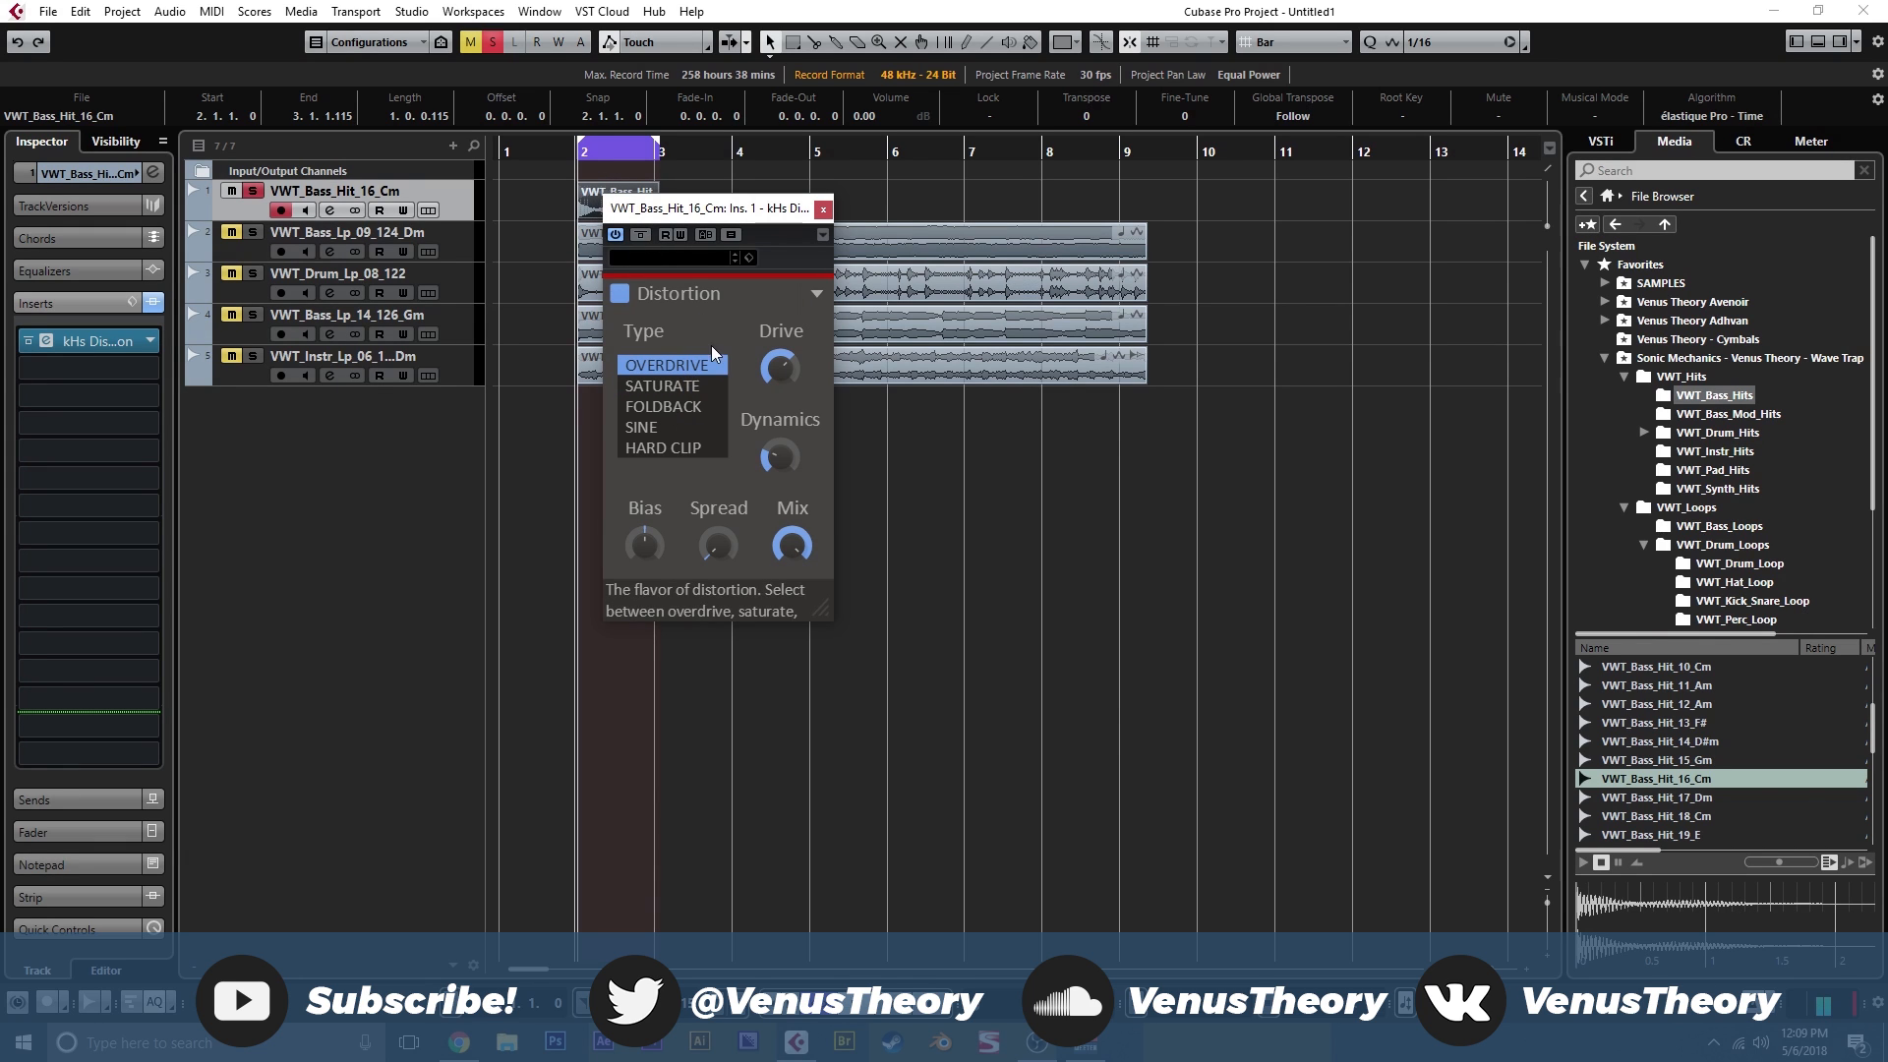
pyautogui.press('space')
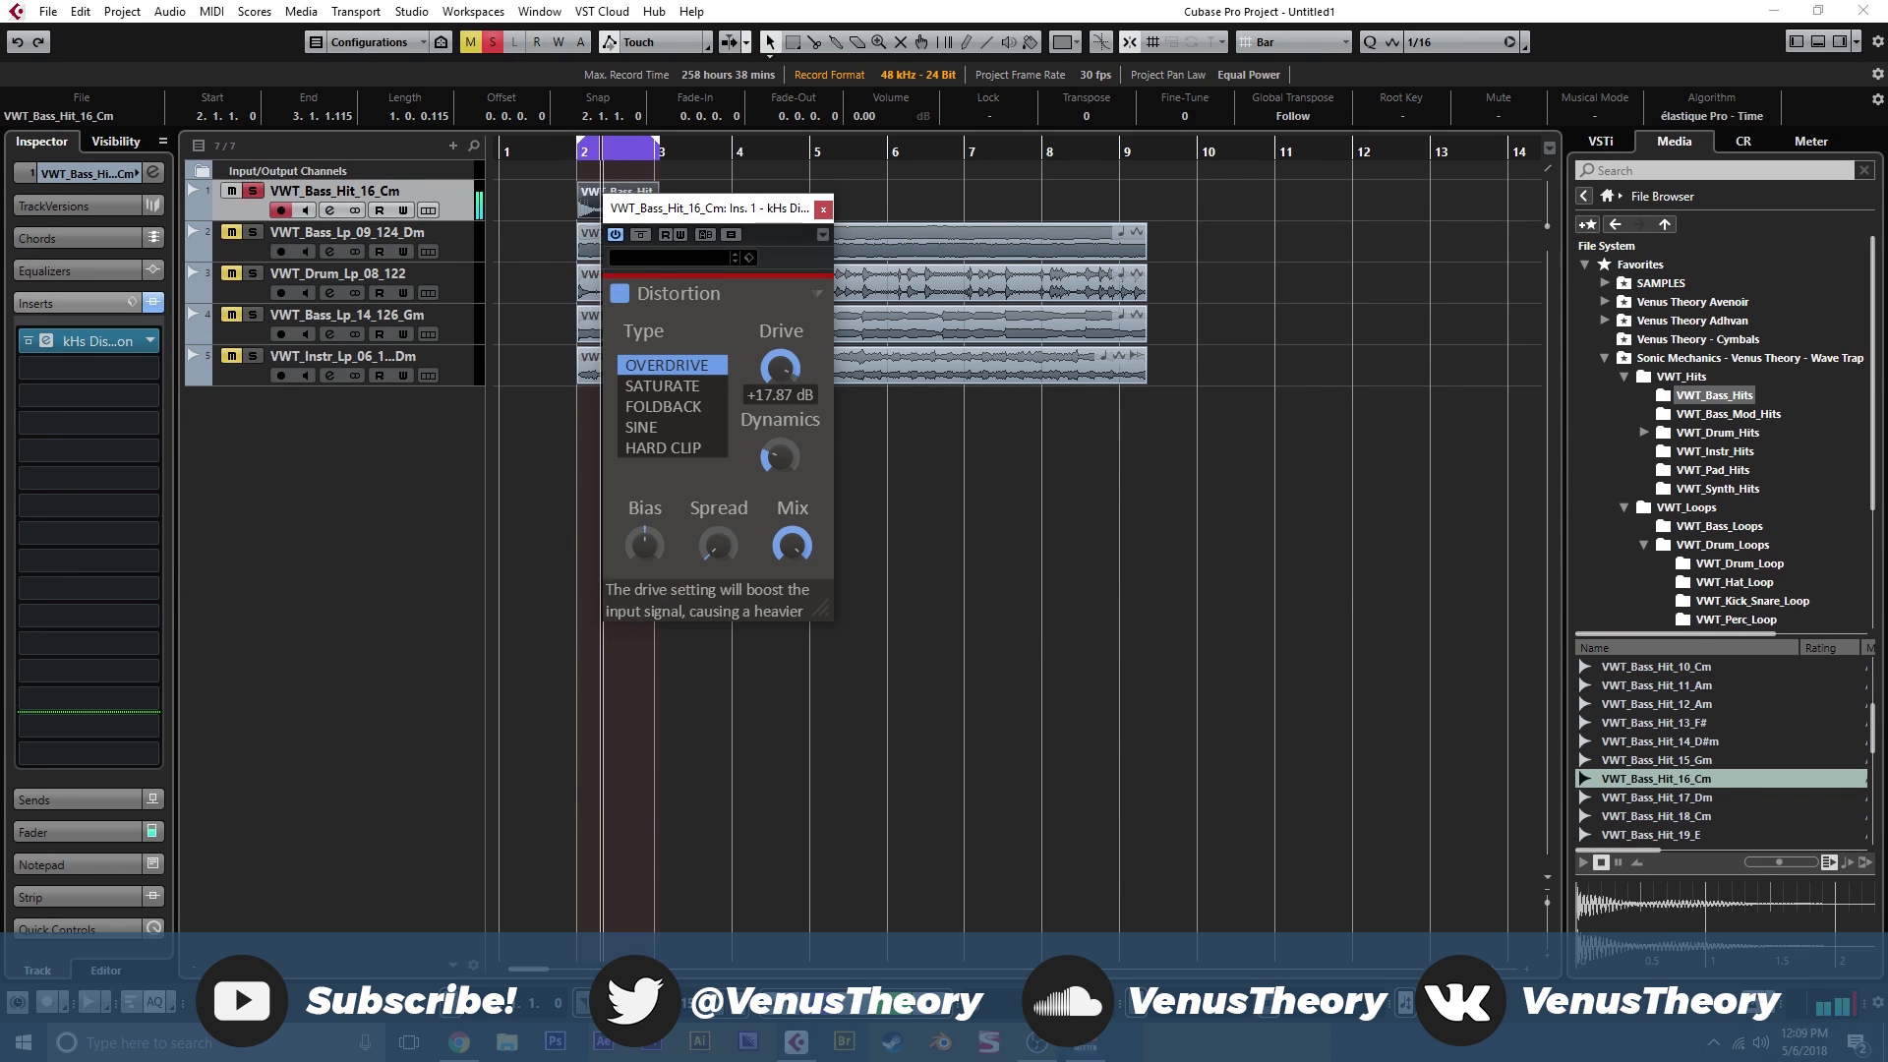
pyautogui.click(679, 406)
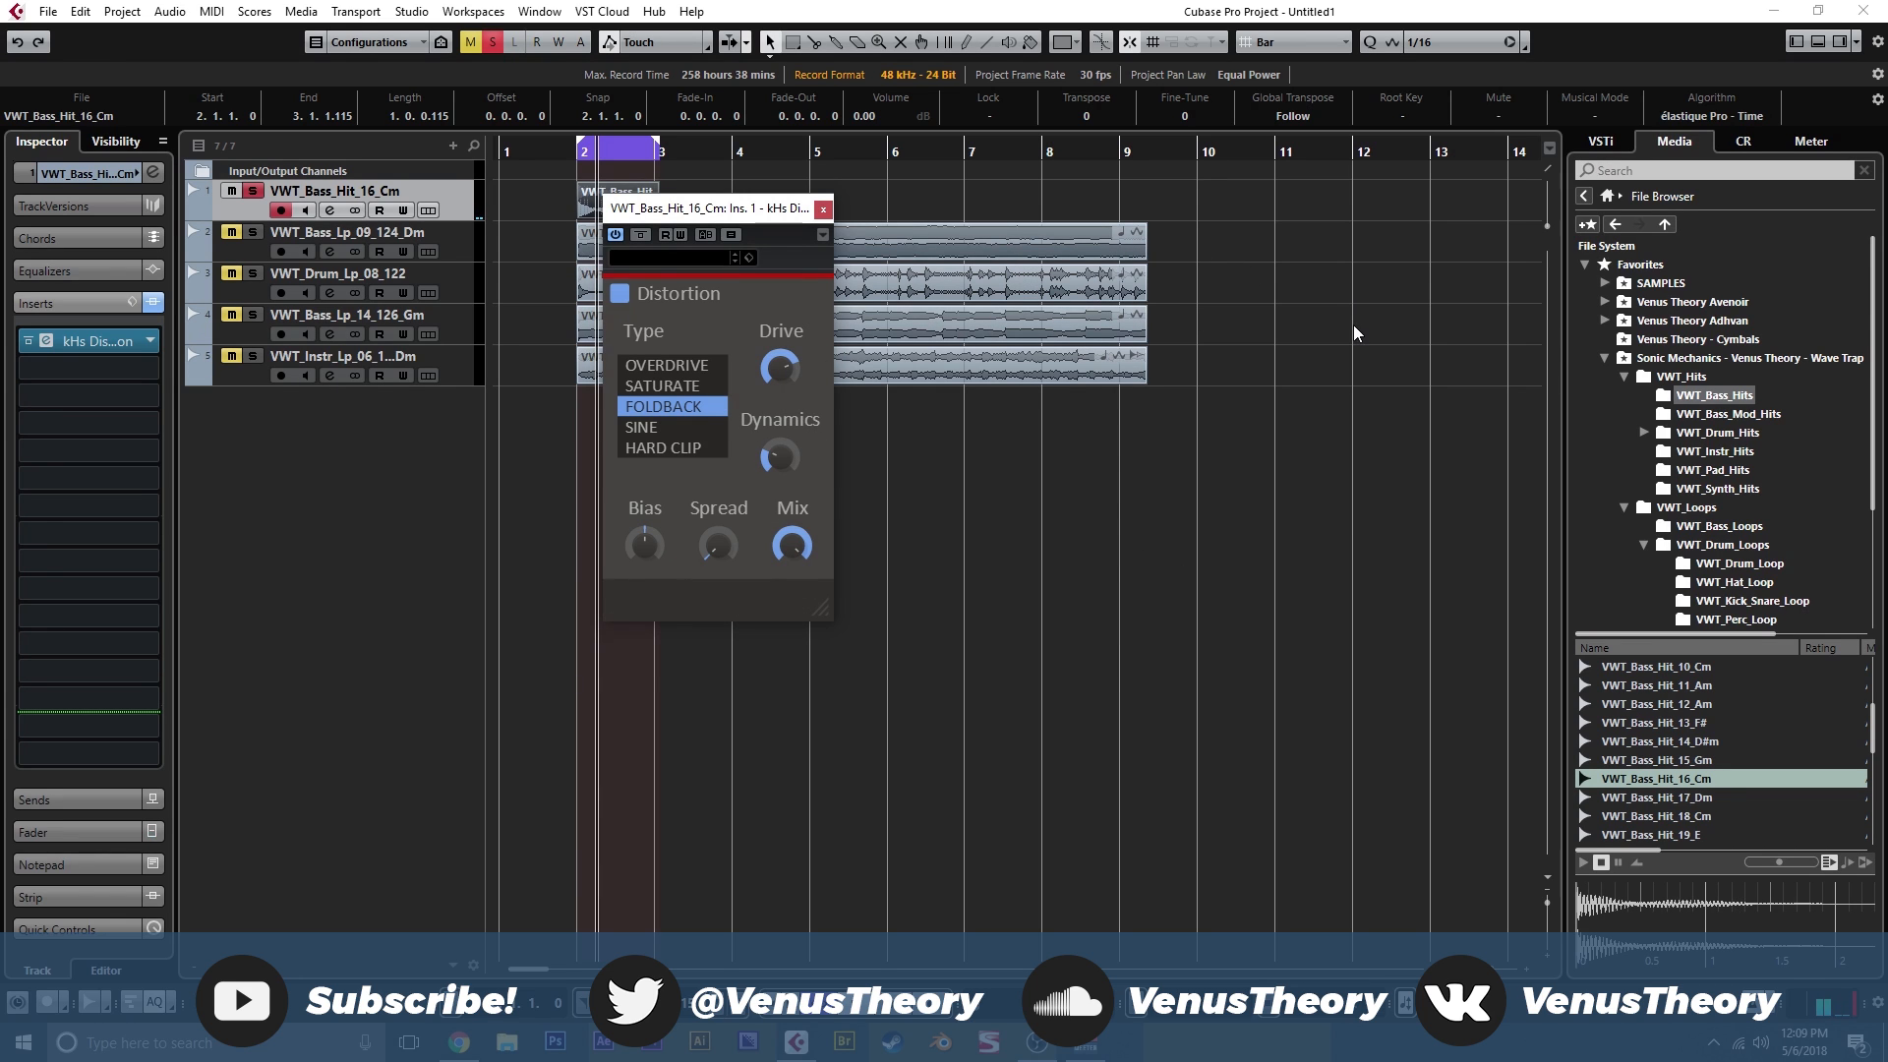
pyautogui.click(654, 427)
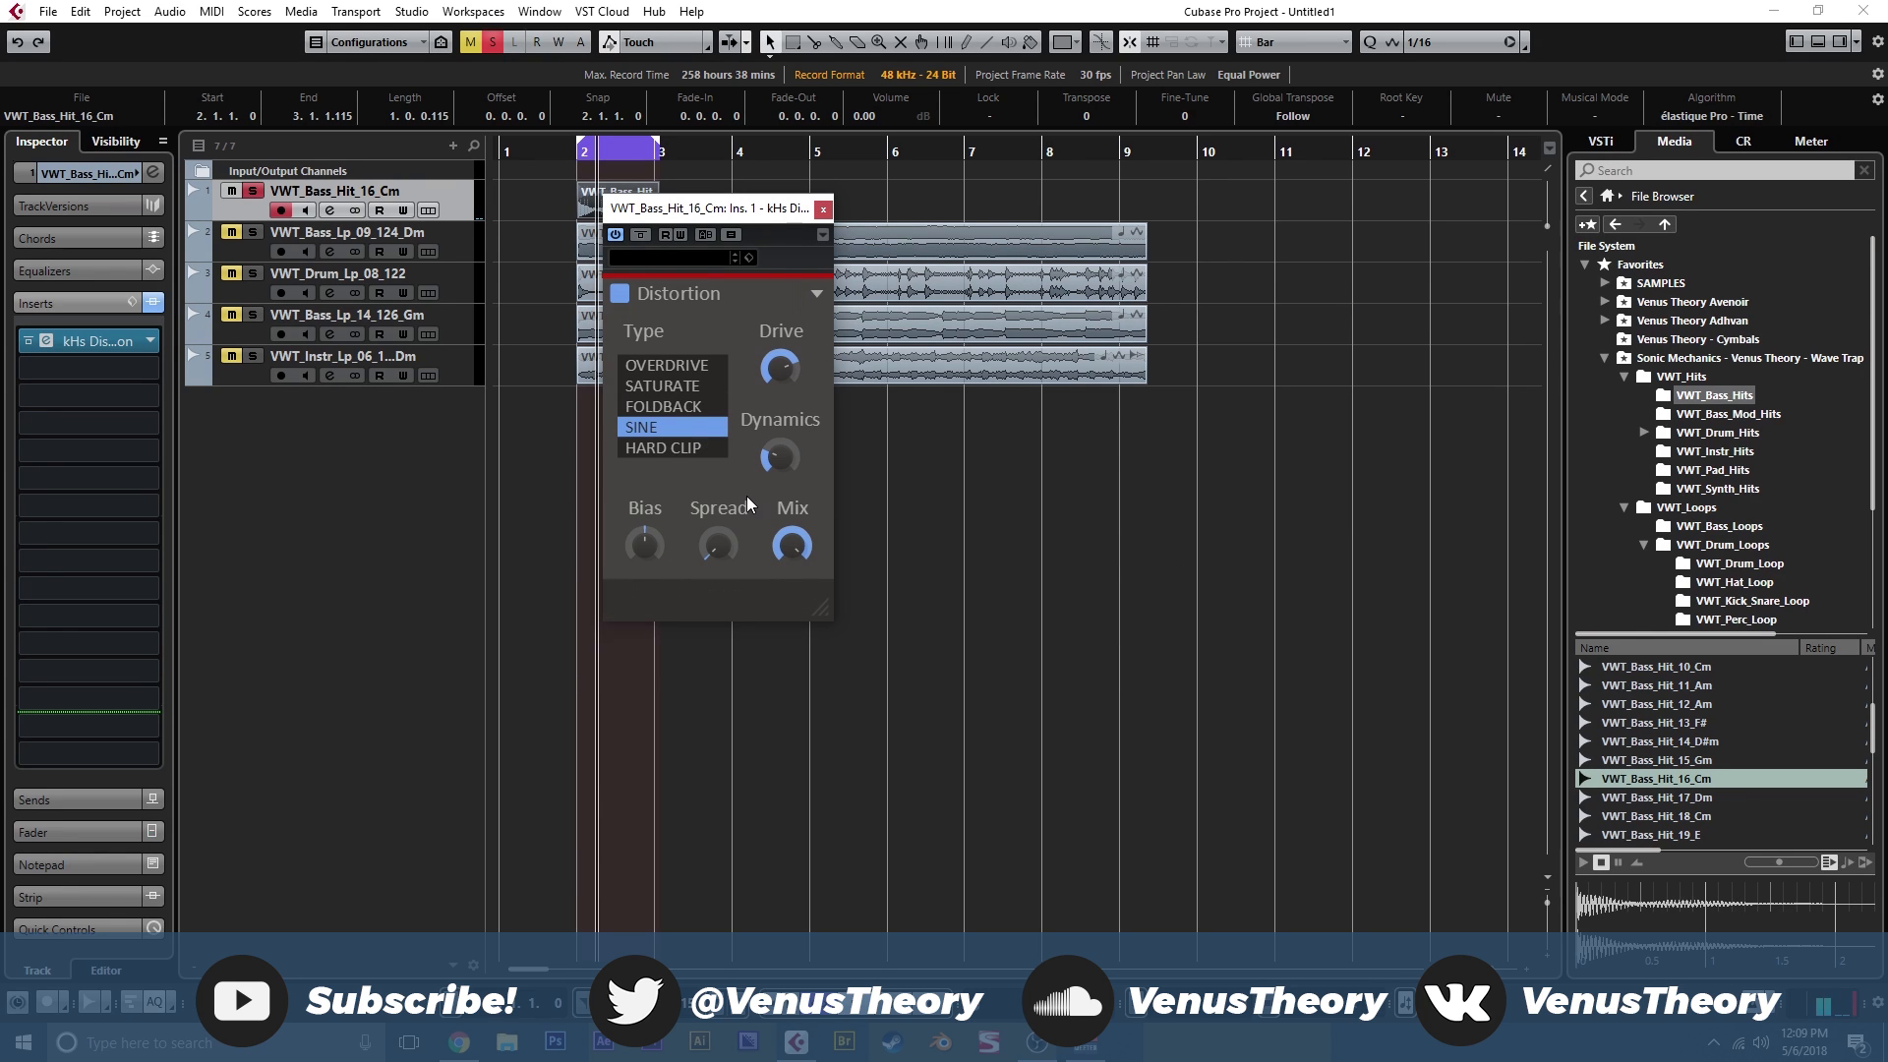
pyautogui.click(575, 152)
pyautogui.press('space')
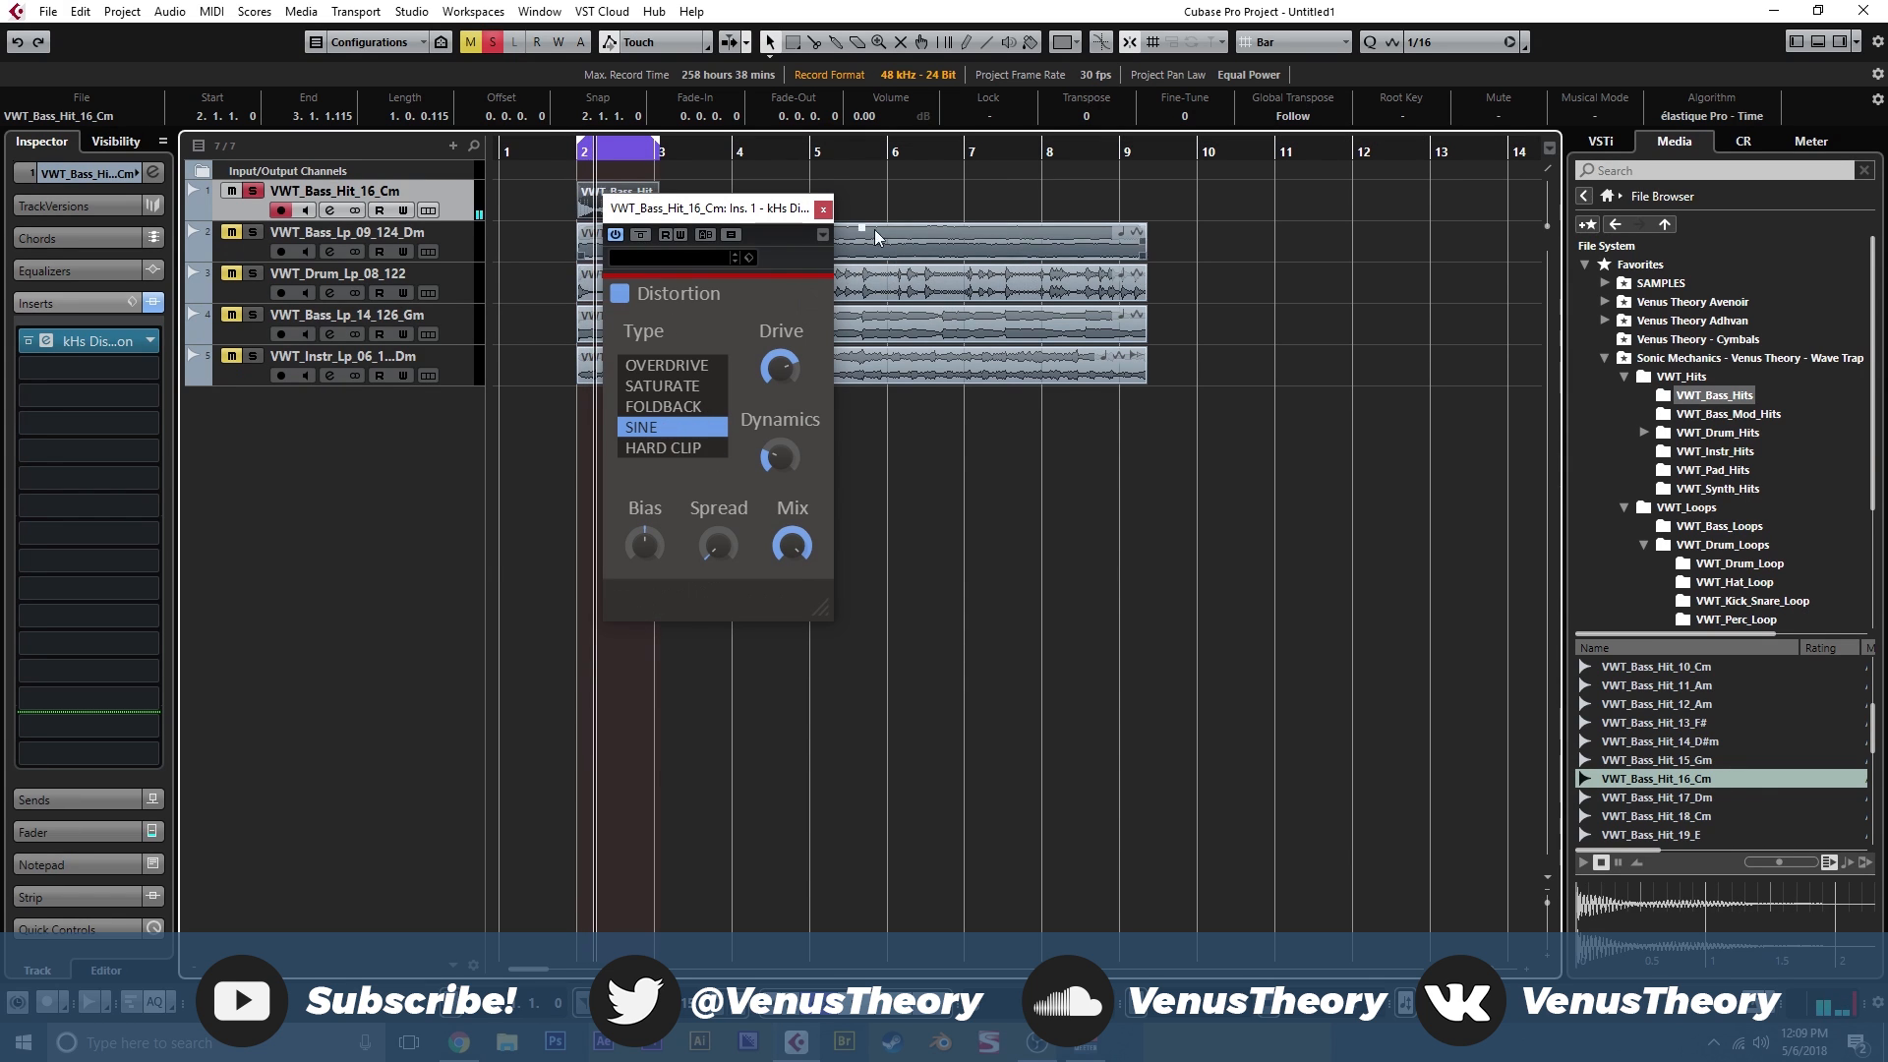
# Set the distortion type to Hard Clip, raise Spread to about halfway, and play the bass hit.
pyautogui.click(694, 446)
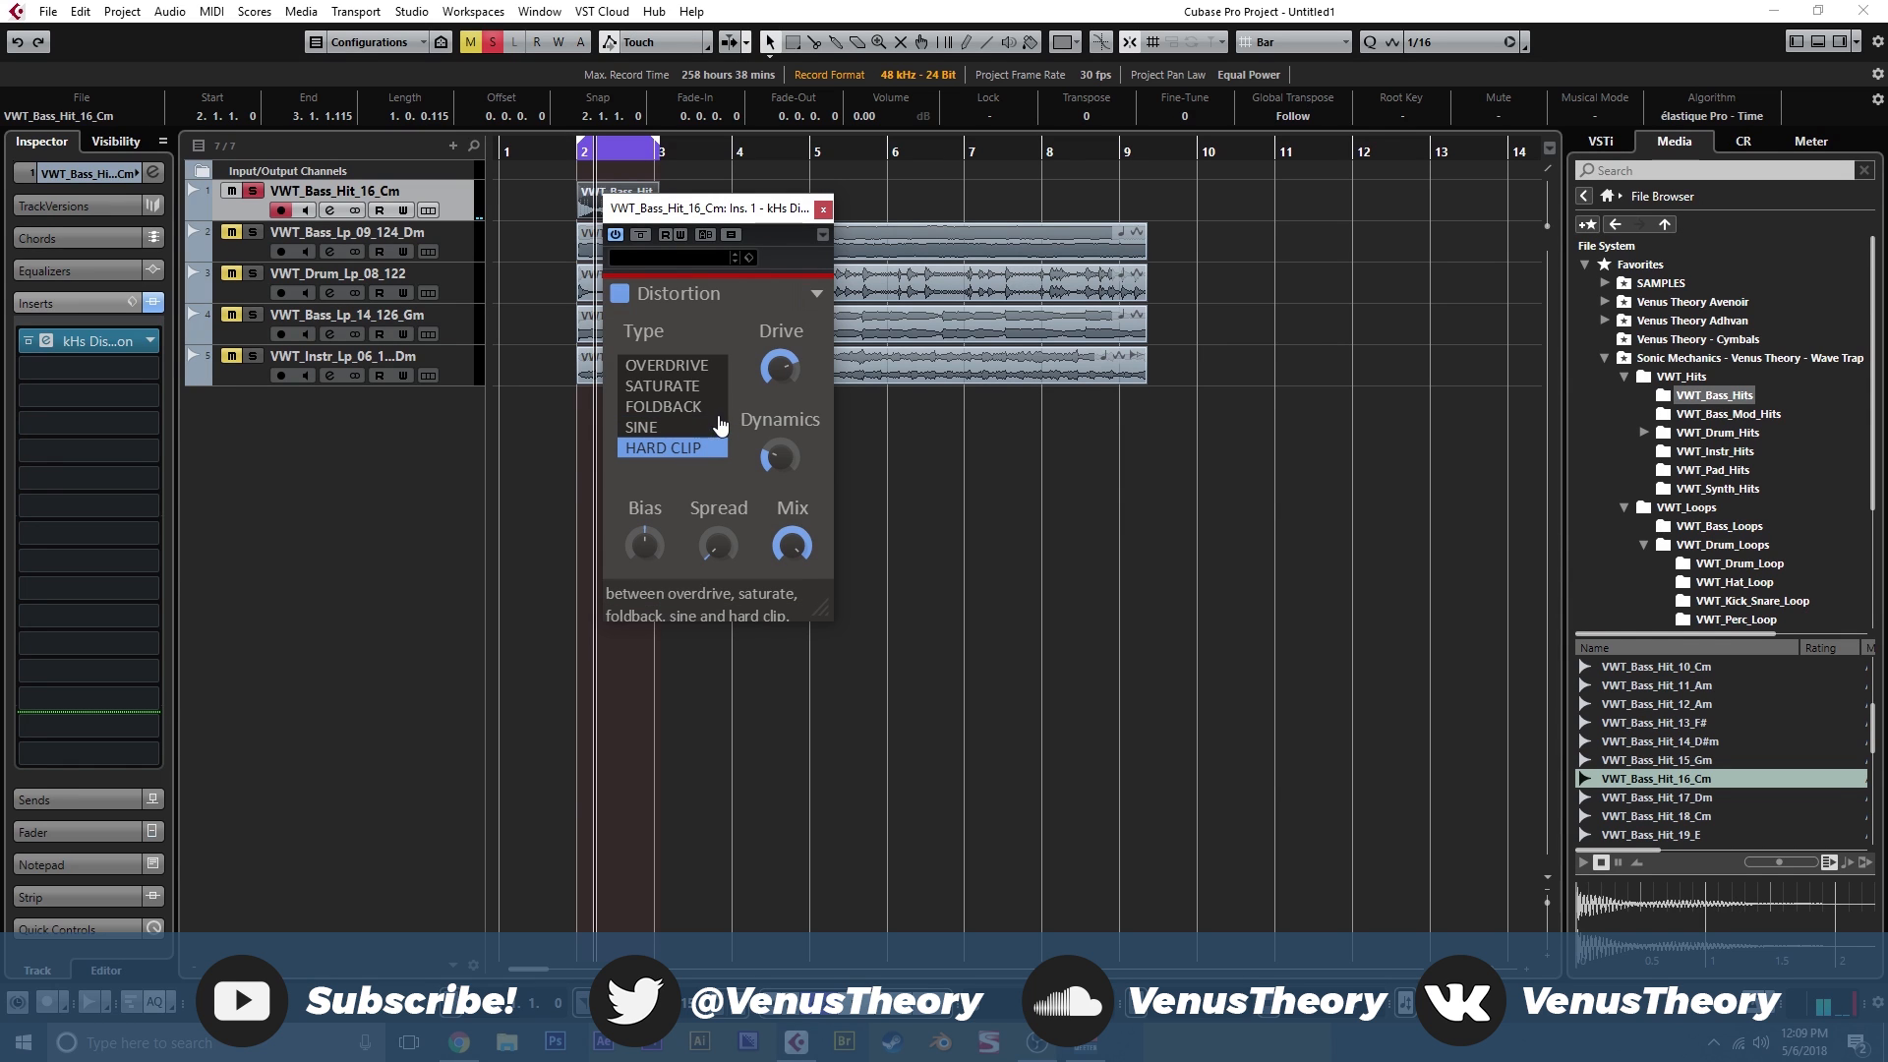
pyautogui.moveTo(718, 544)
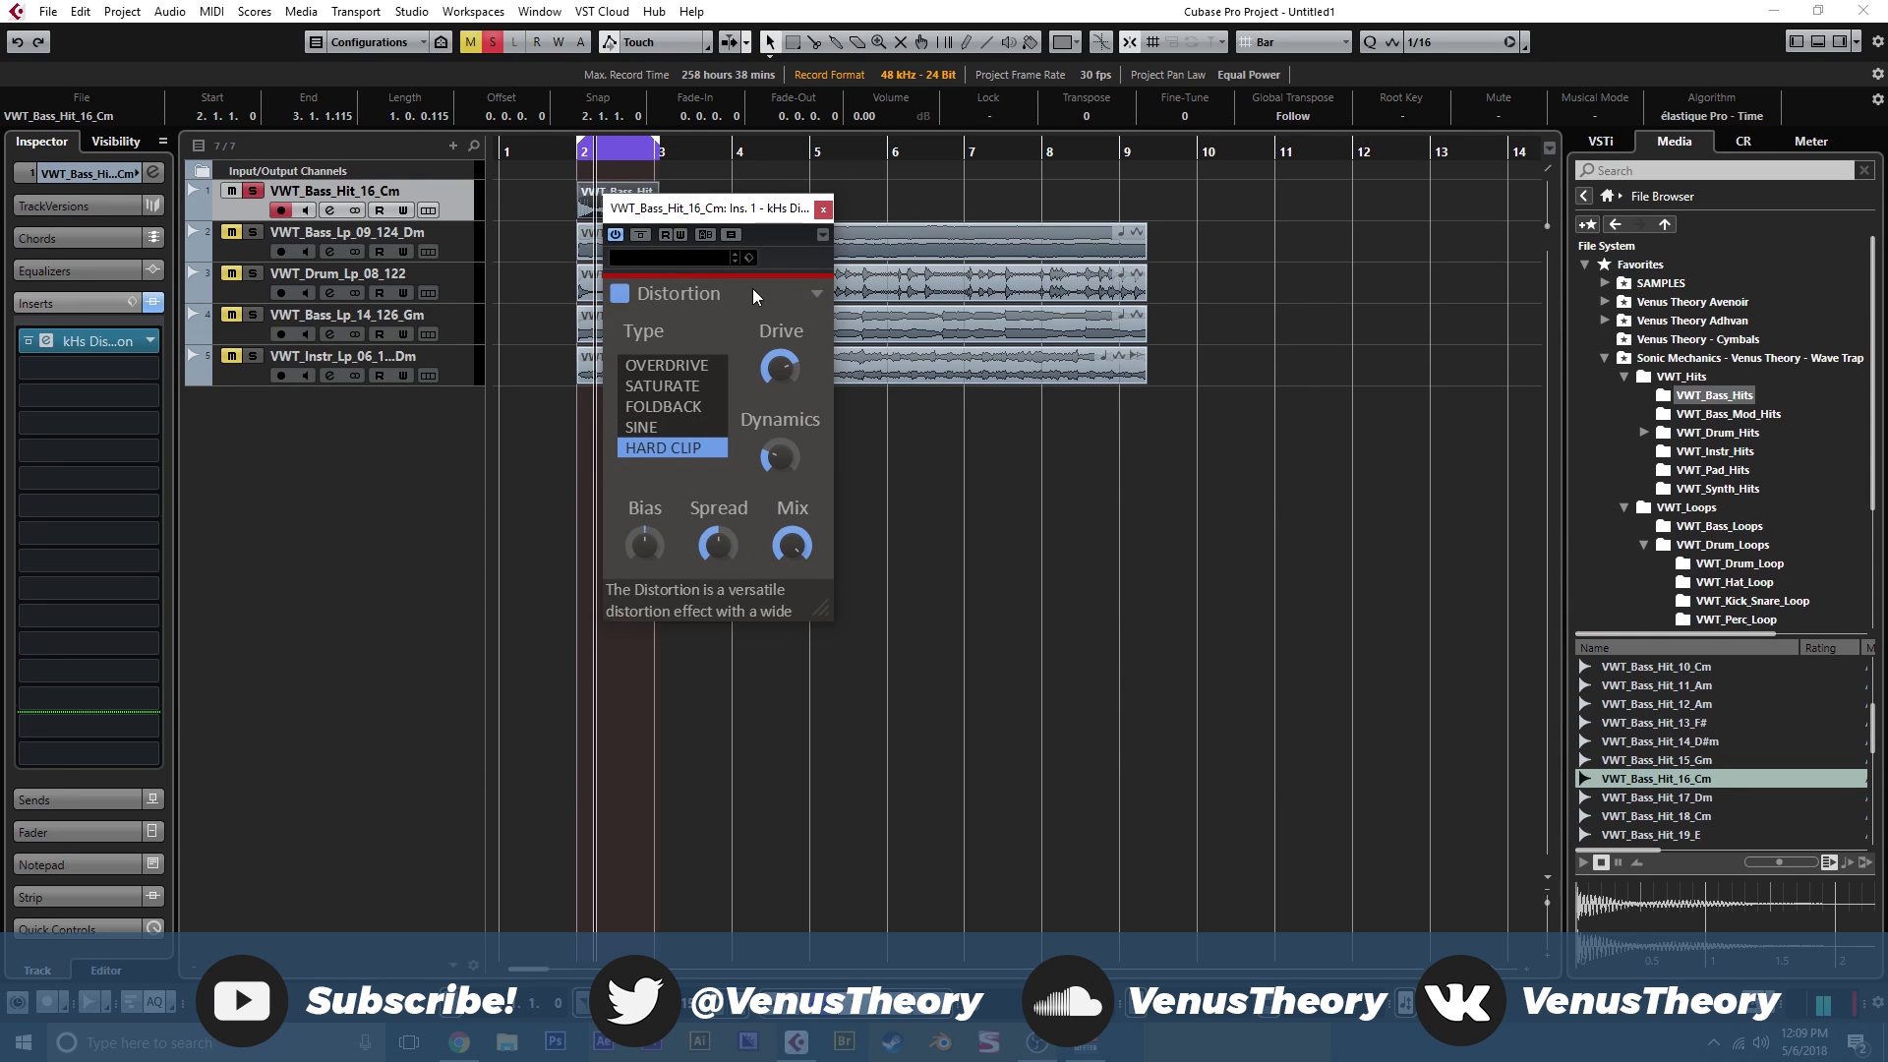
pyautogui.click(580, 146)
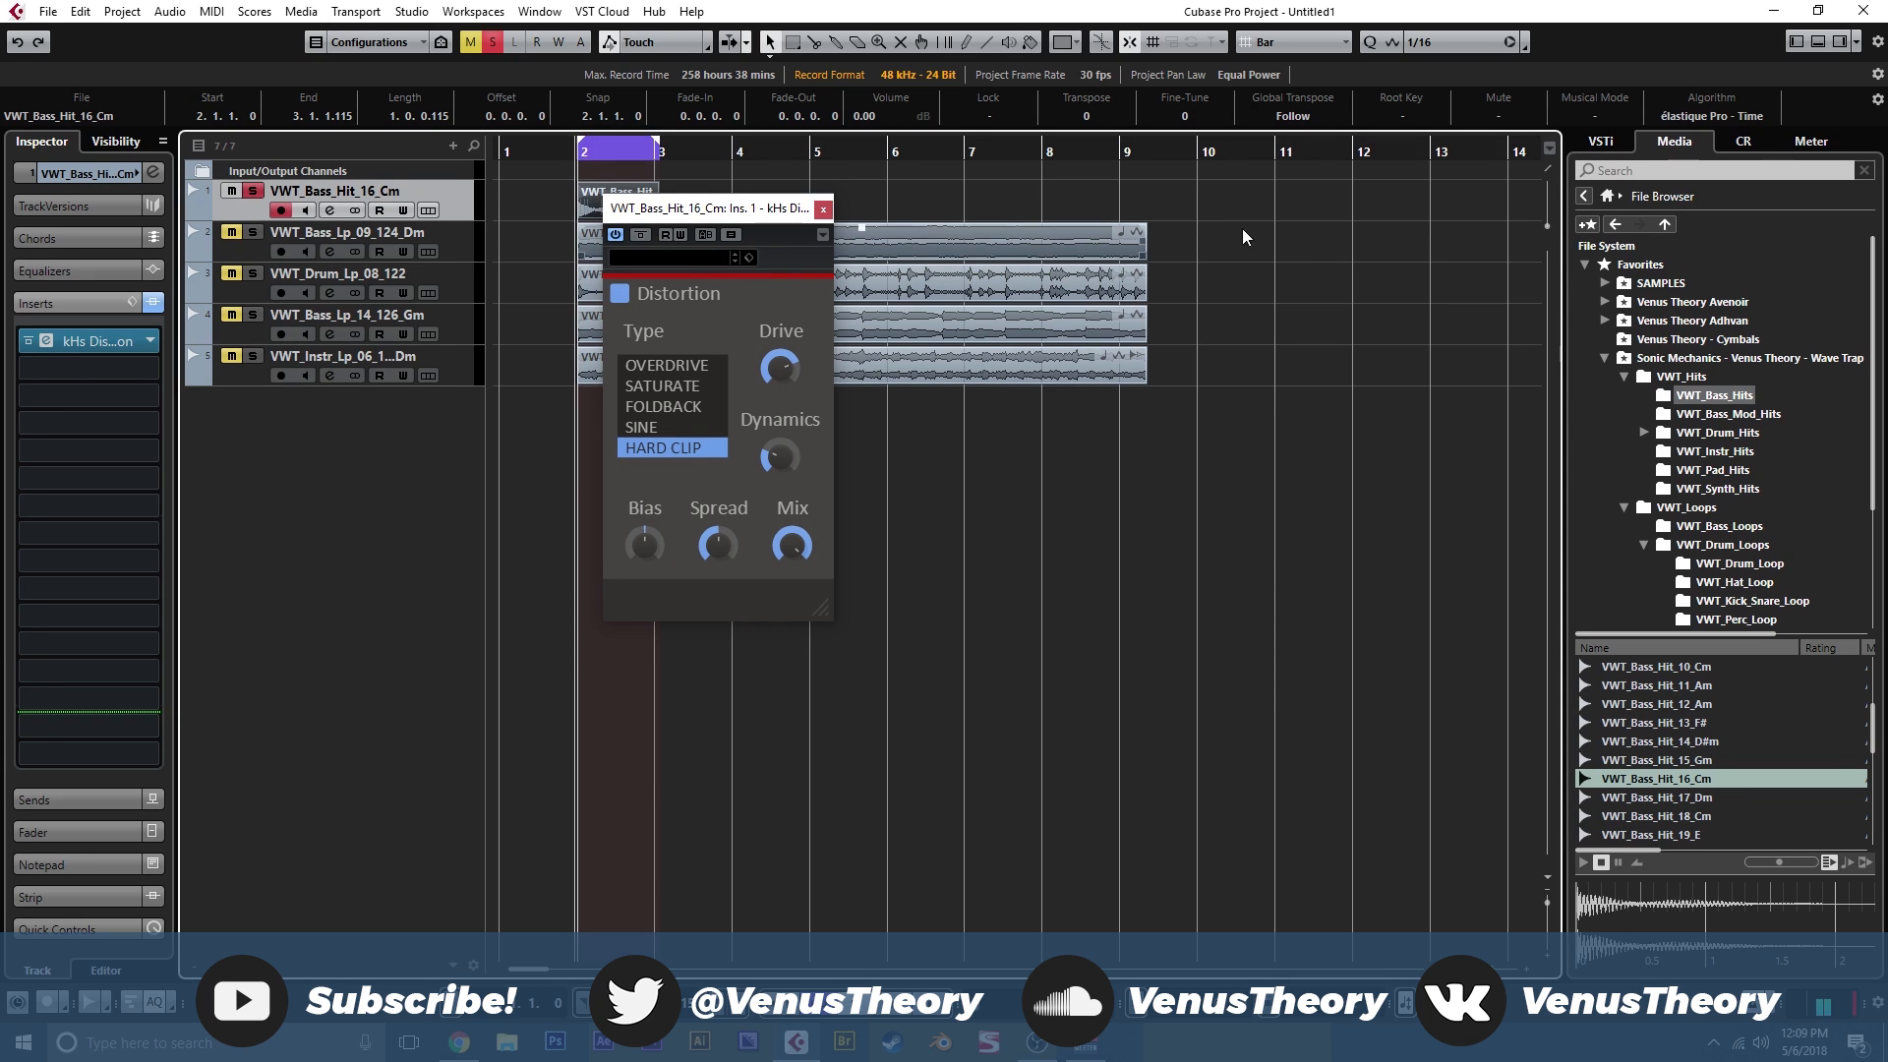
pyautogui.press('space')
pyautogui.press('space')
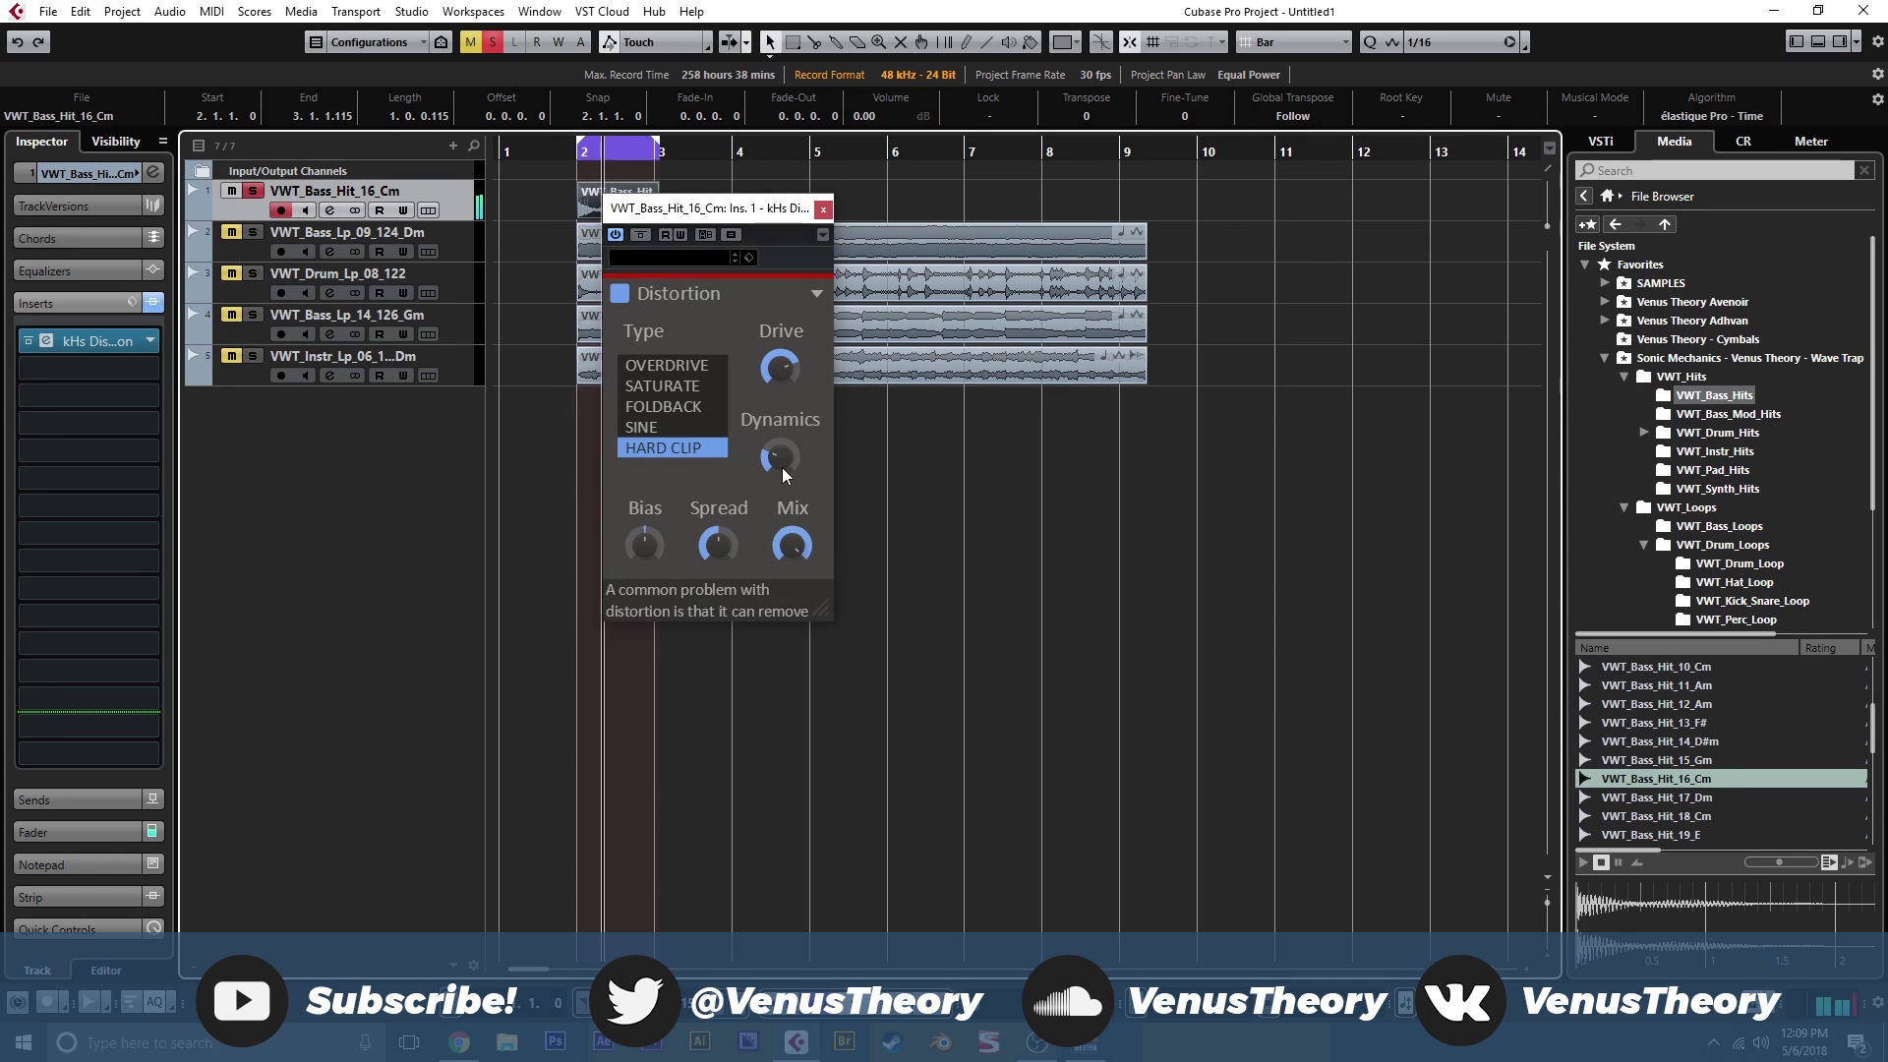
# Raise the distortion's Bias above its centre position, audition the bass hit, and close the Distortion window.
pyautogui.moveTo(653, 537); pyautogui.dragTo(650, 543)
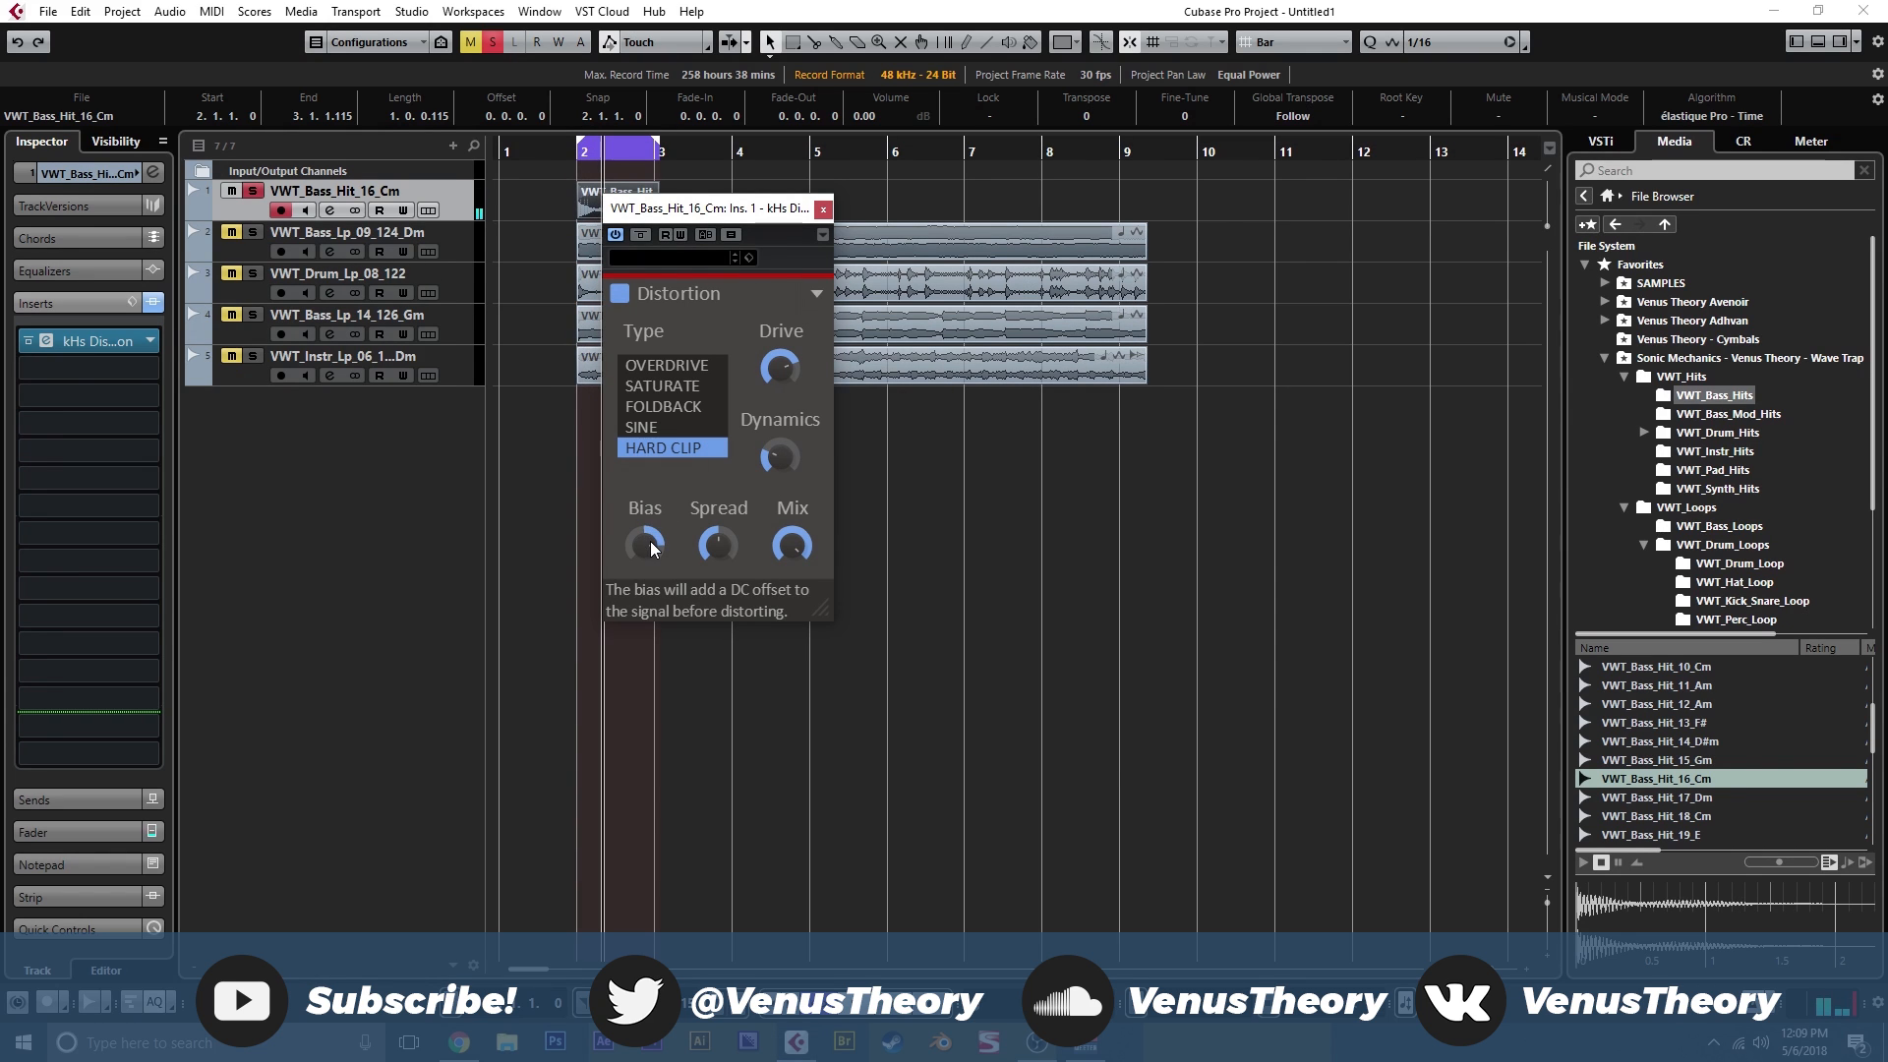
pyautogui.press('space')
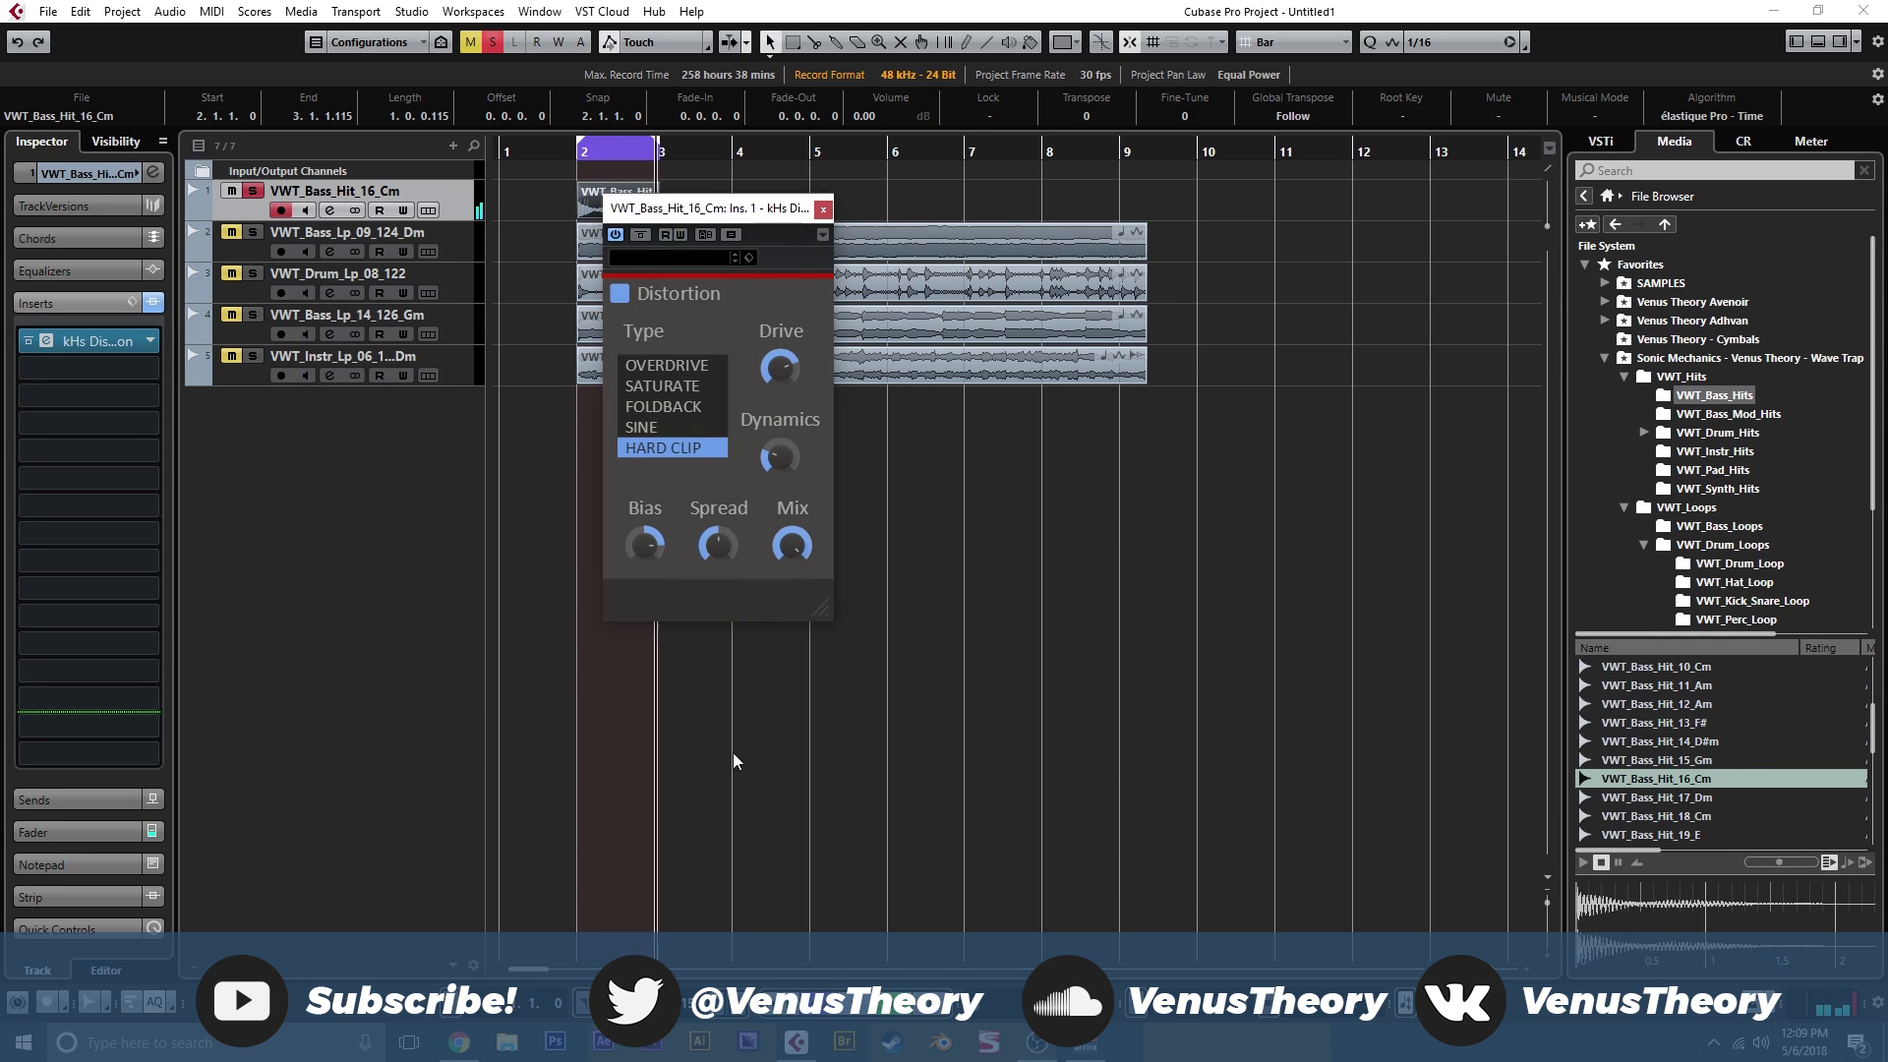
pyautogui.press('space')
pyautogui.click(823, 209)
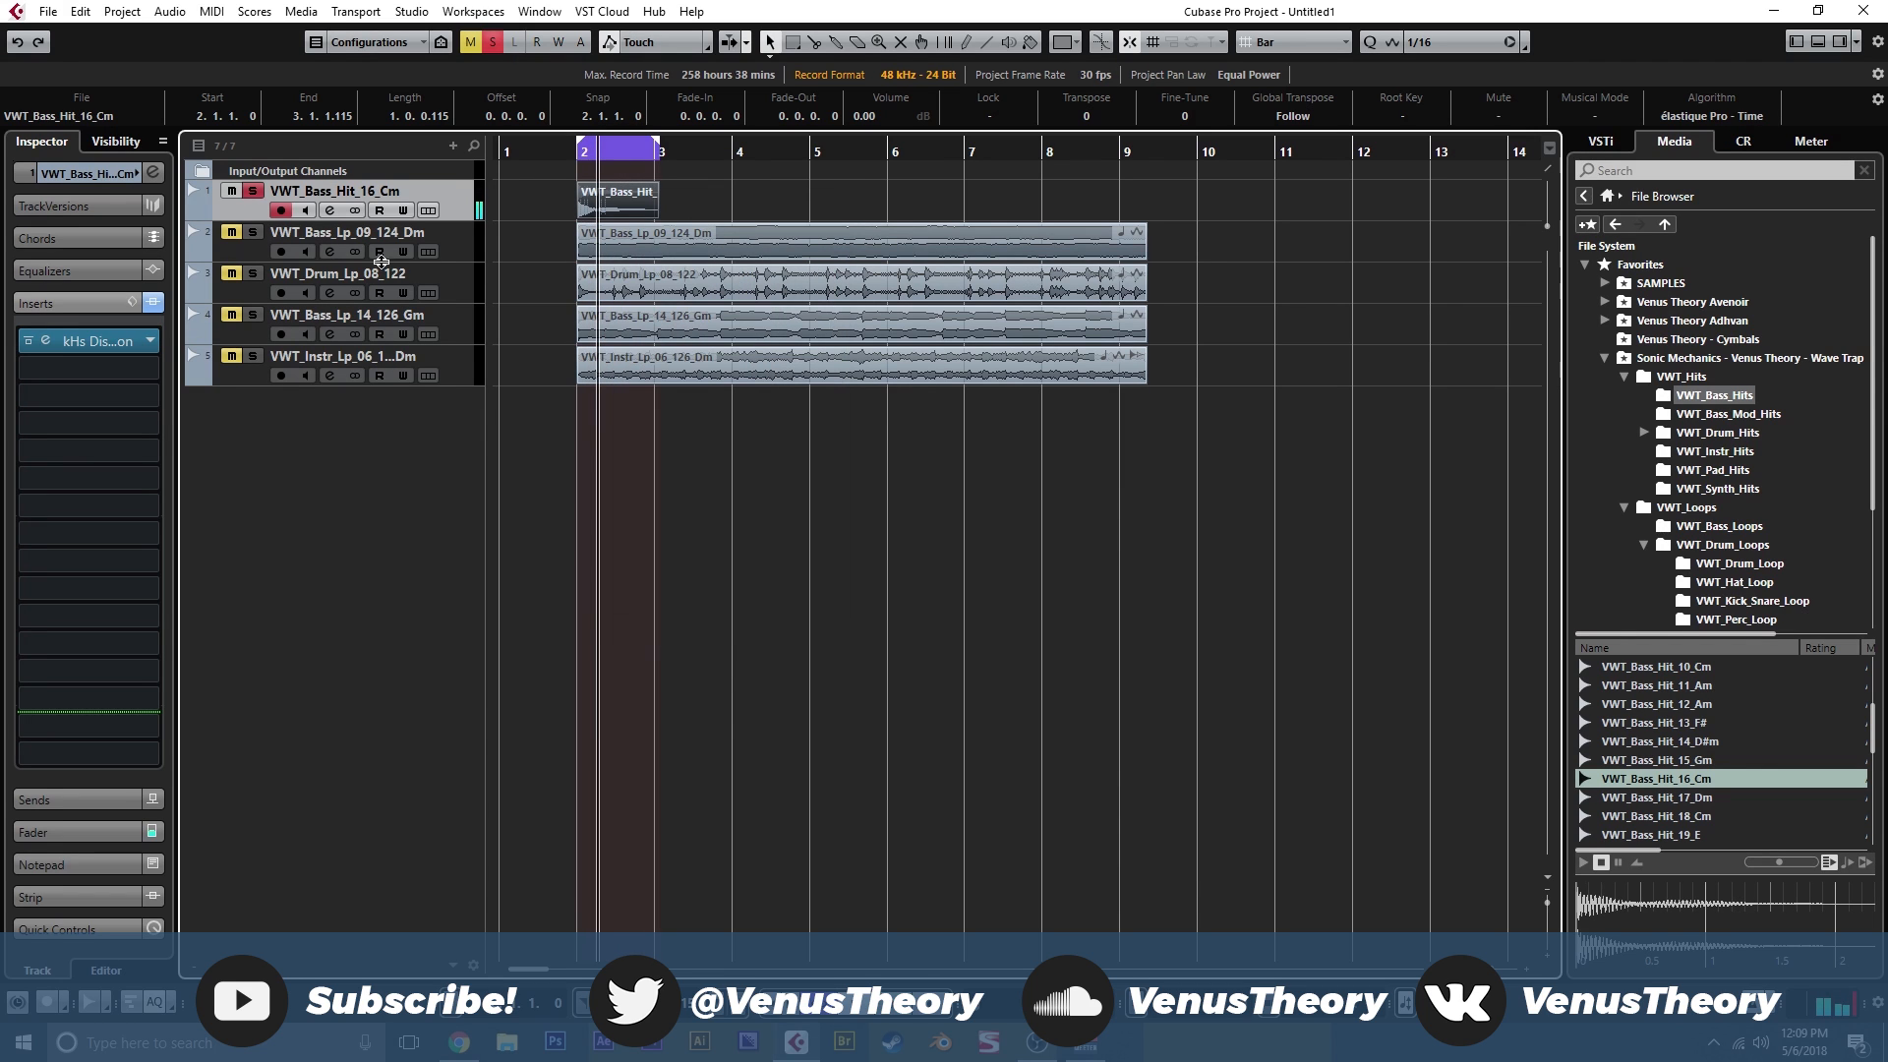
# Take the VWT_Bass_Hit_16_Cm track out of solo and solo the VWT_Bass_Lp_09_124_Dm track instead.
pyautogui.click(253, 190)
pyautogui.click(413, 241)
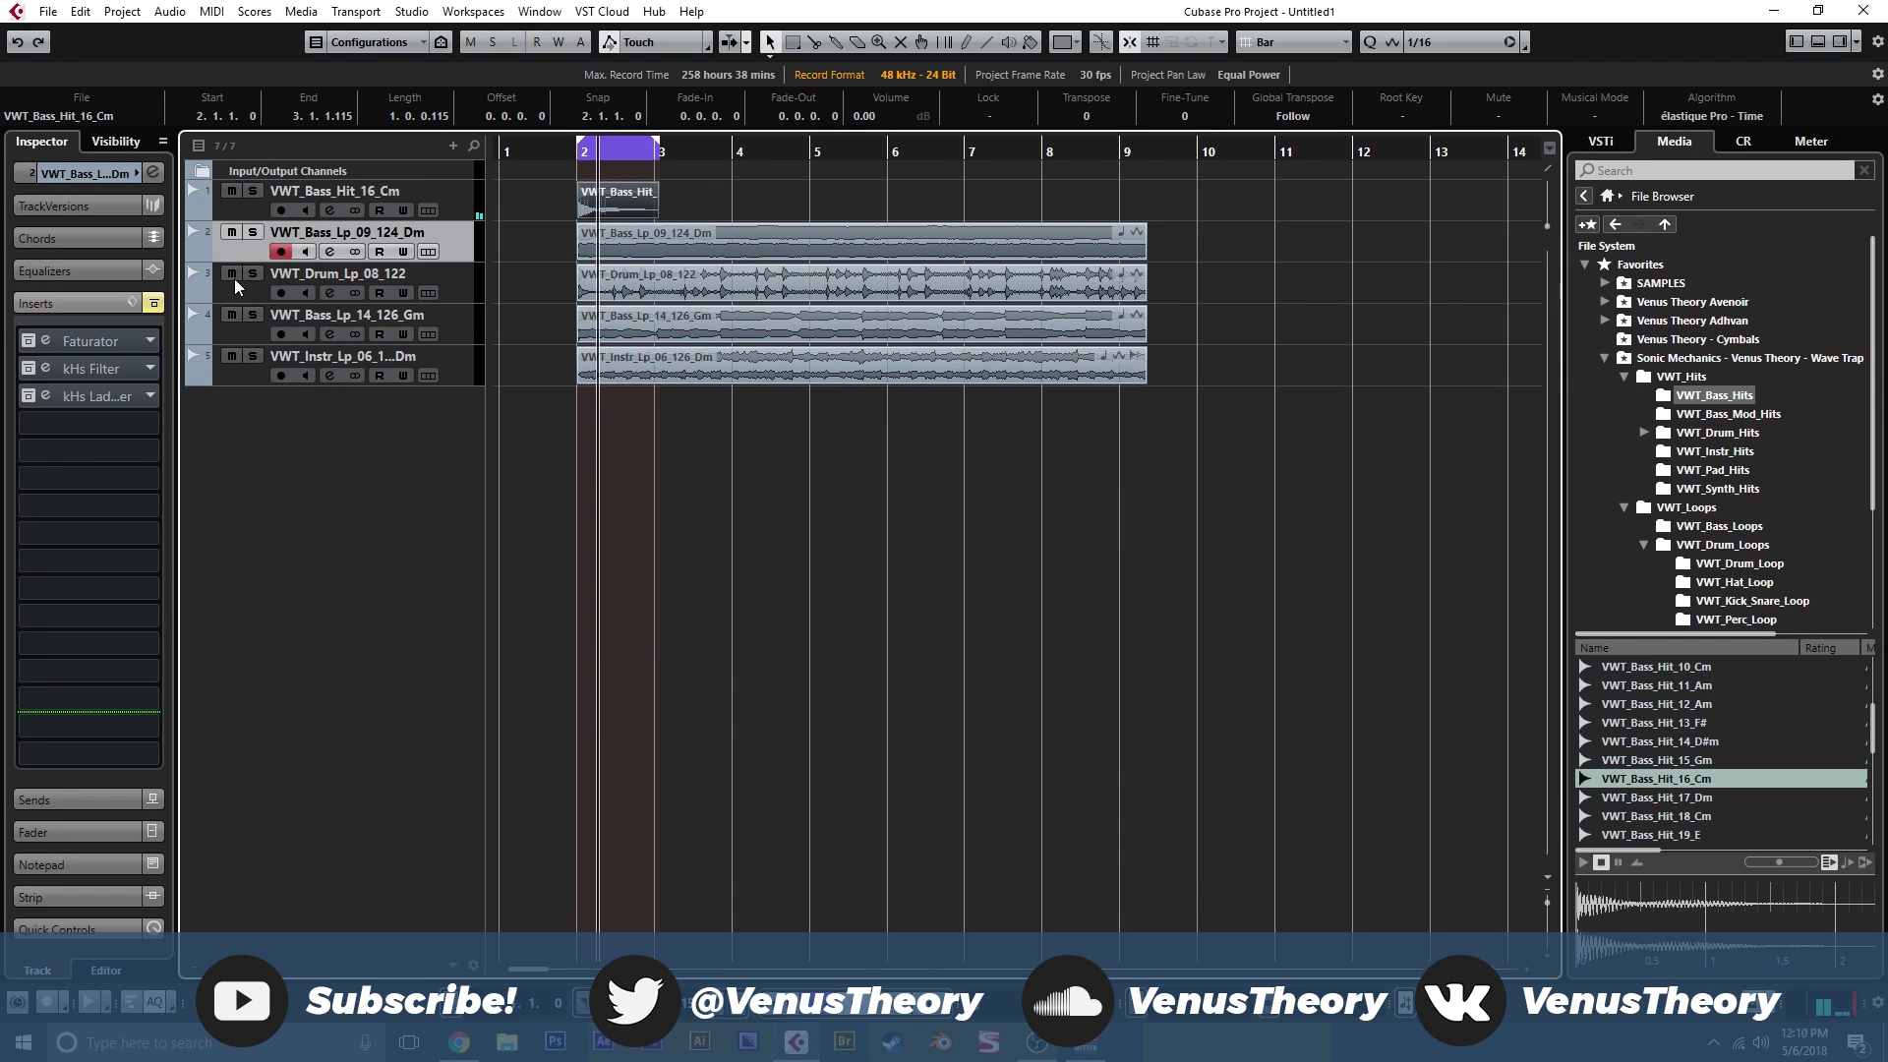
pyautogui.click(251, 238)
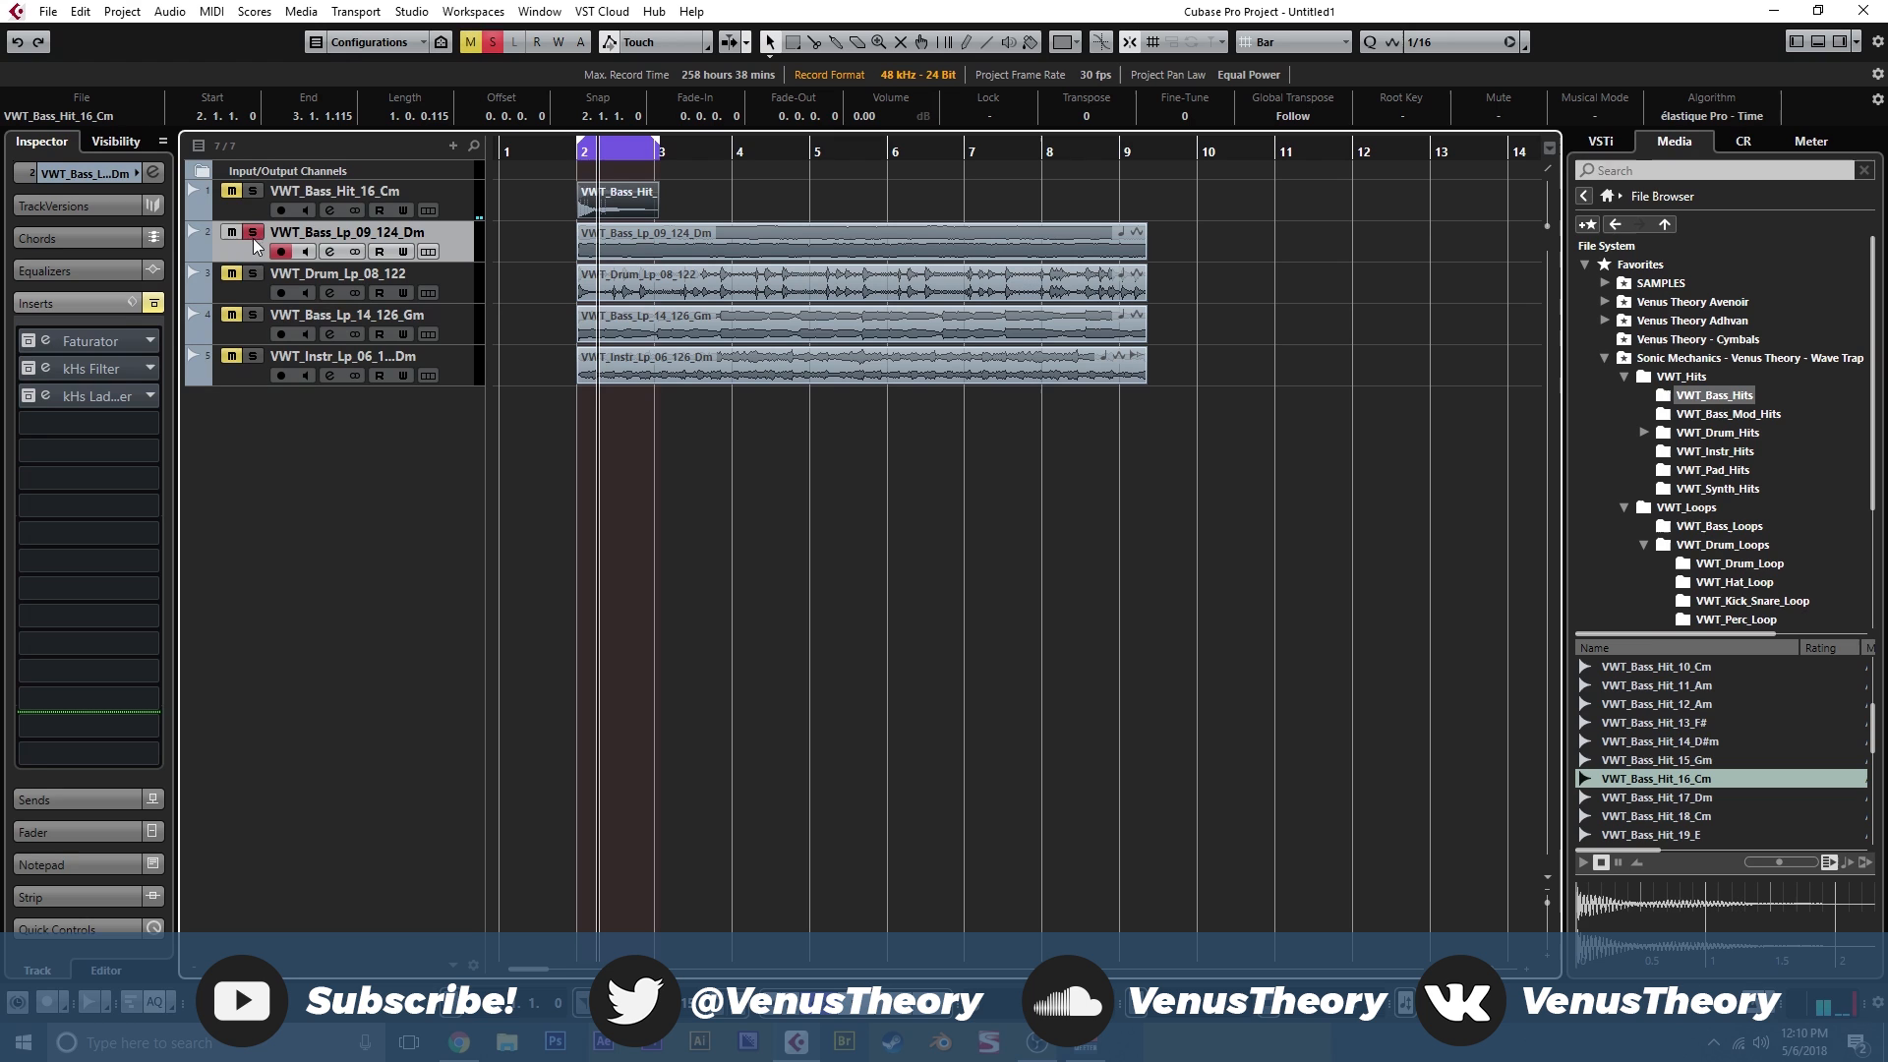
# Activate the Faturator insert on the soloed bass loop, set the cycle range to its clip, and open Faturator.
pyautogui.click(47, 340)
pyautogui.click(629, 250)
pyautogui.press('p')
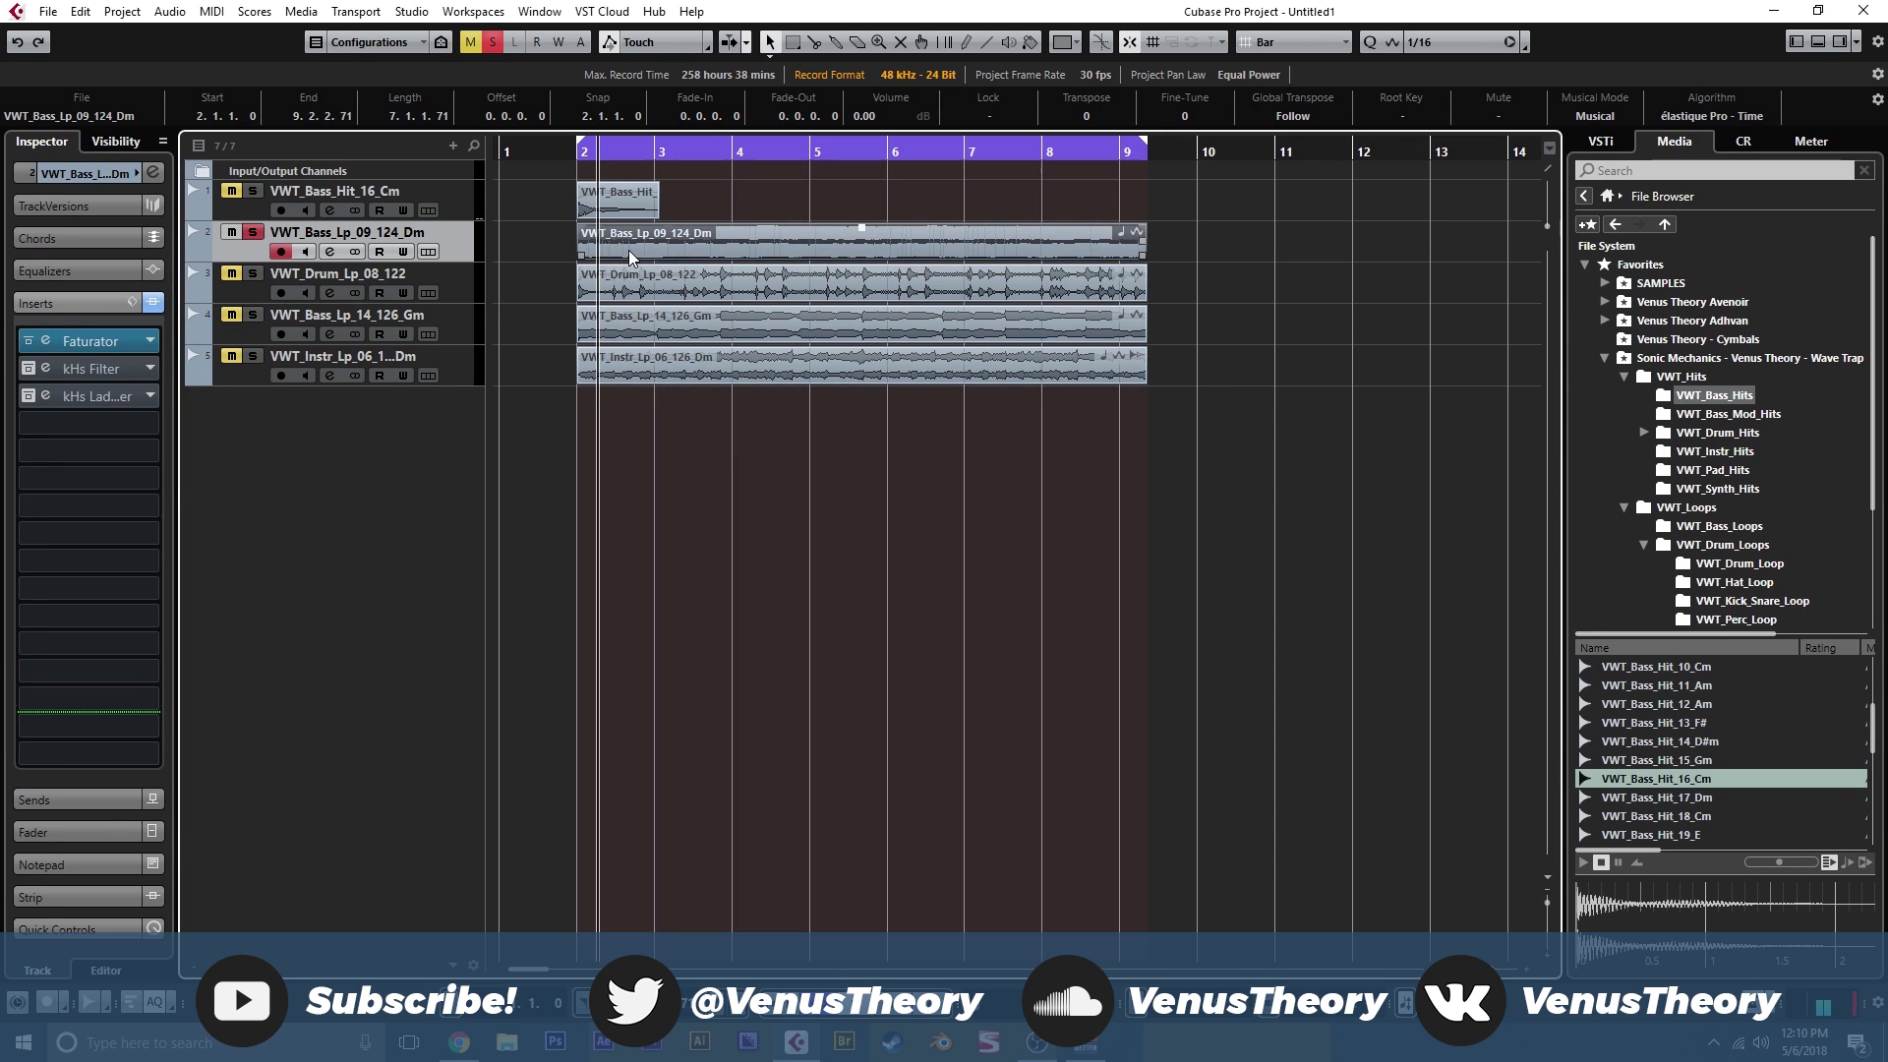
pyautogui.click(46, 341)
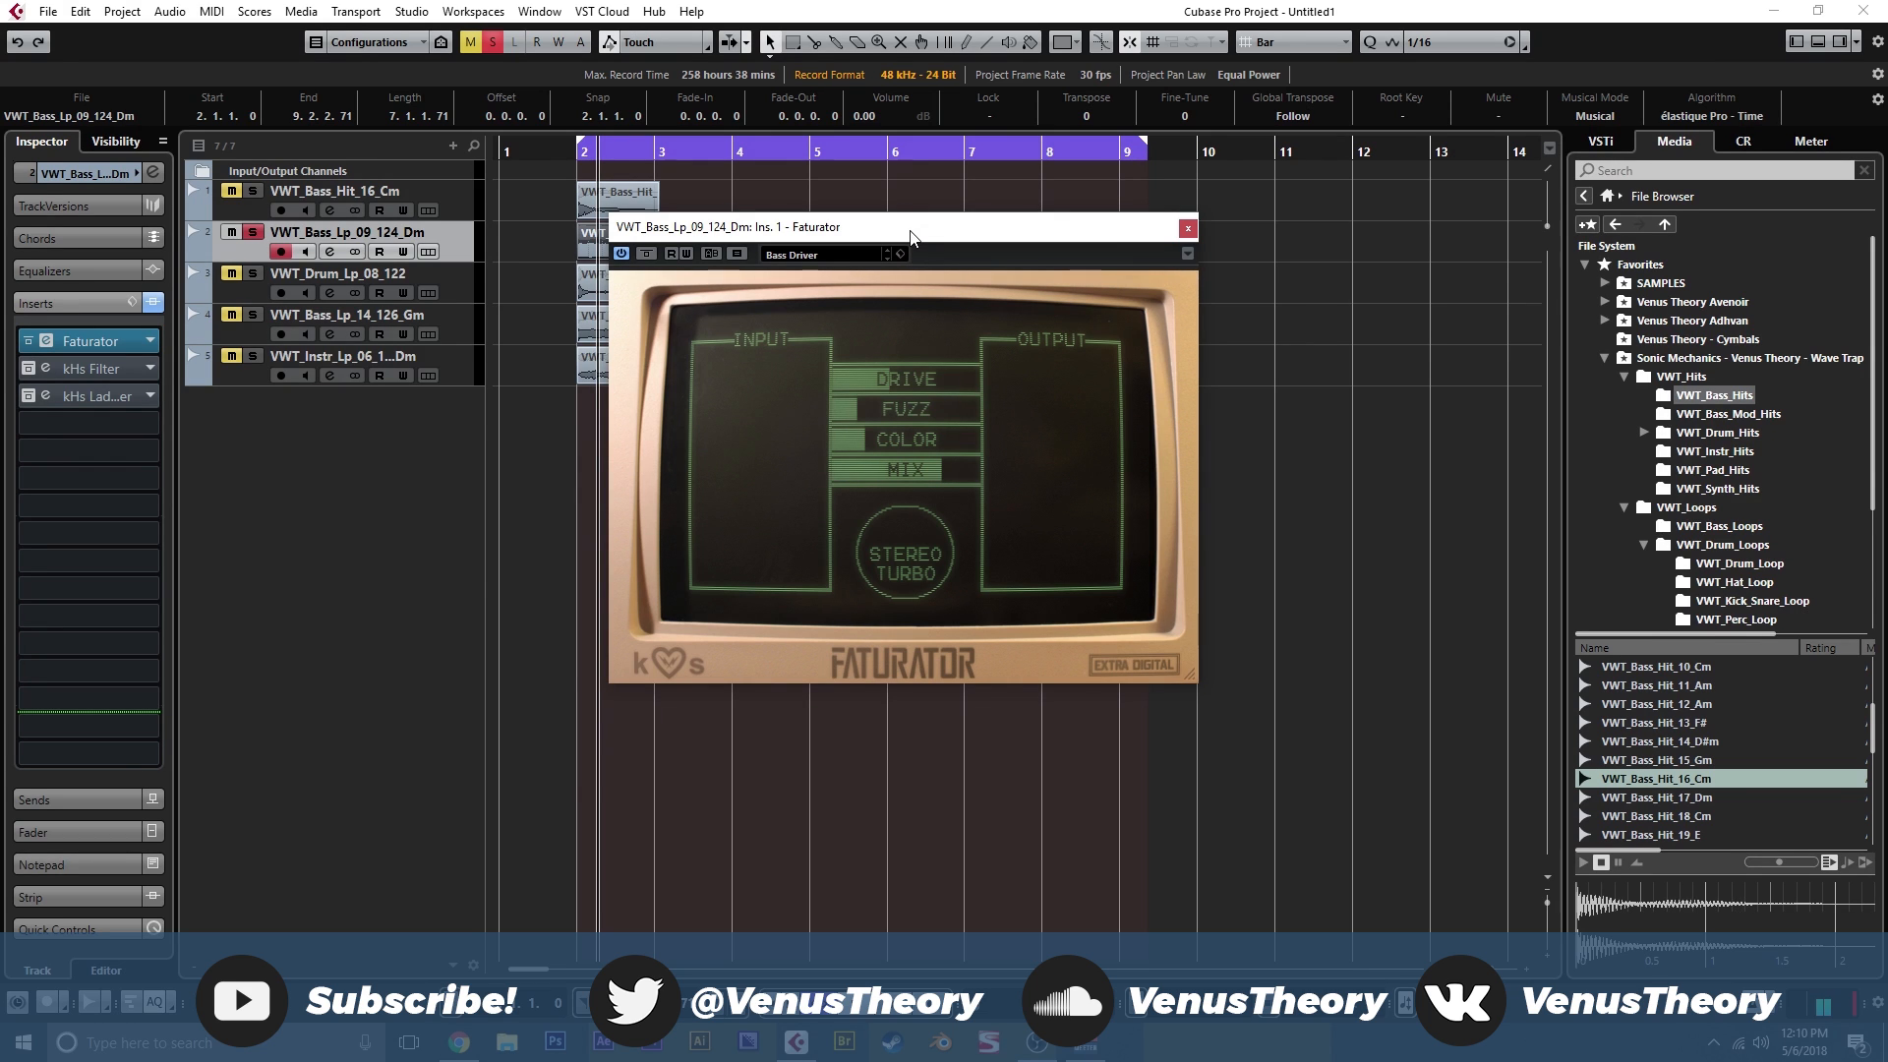
# Reset Faturator's Drive, Fuzz and Color to zero, set Mix to full, and return Stereo Turbo to neutral after trying it.
pyautogui.doubleClick(893, 379)
pyautogui.doubleClick(955, 412)
pyautogui.doubleClick(952, 439)
pyautogui.doubleClick(948, 464)
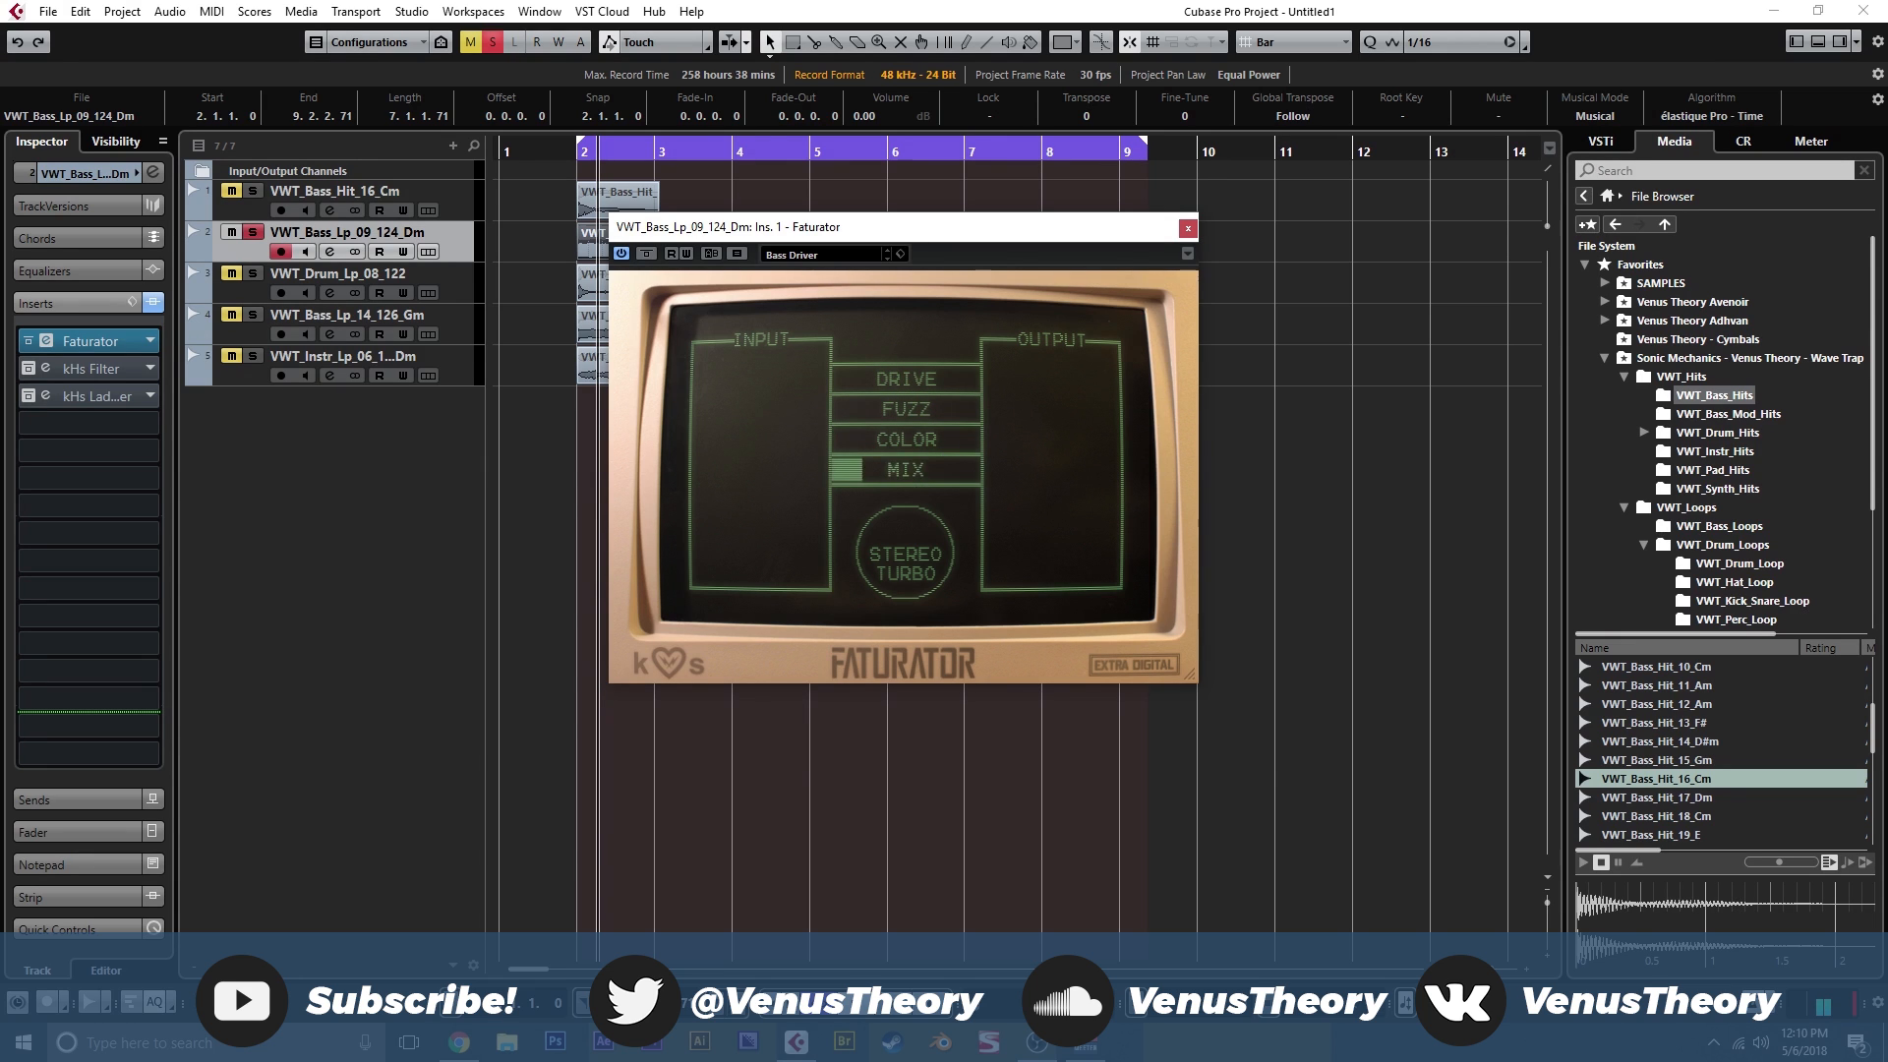
pyautogui.moveTo(905, 584); pyautogui.dragTo(905, 505)
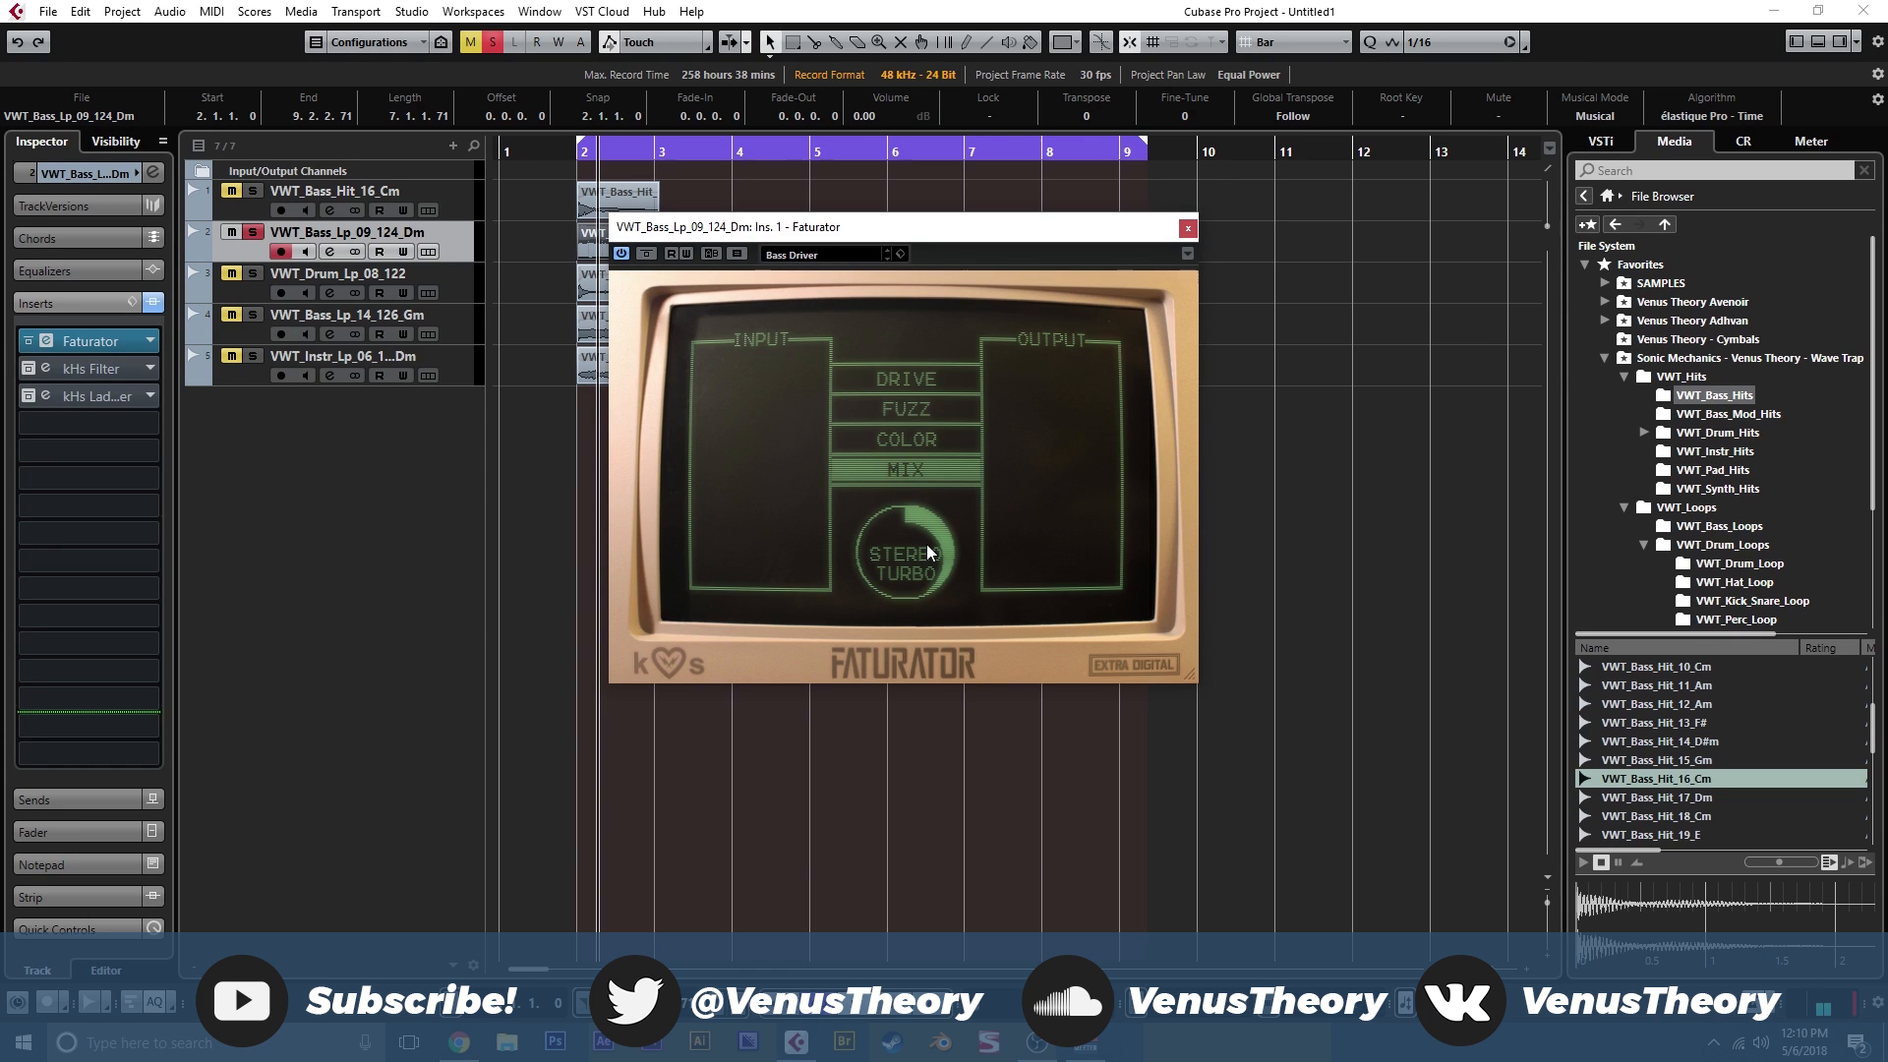
pyautogui.doubleClick(927, 545)
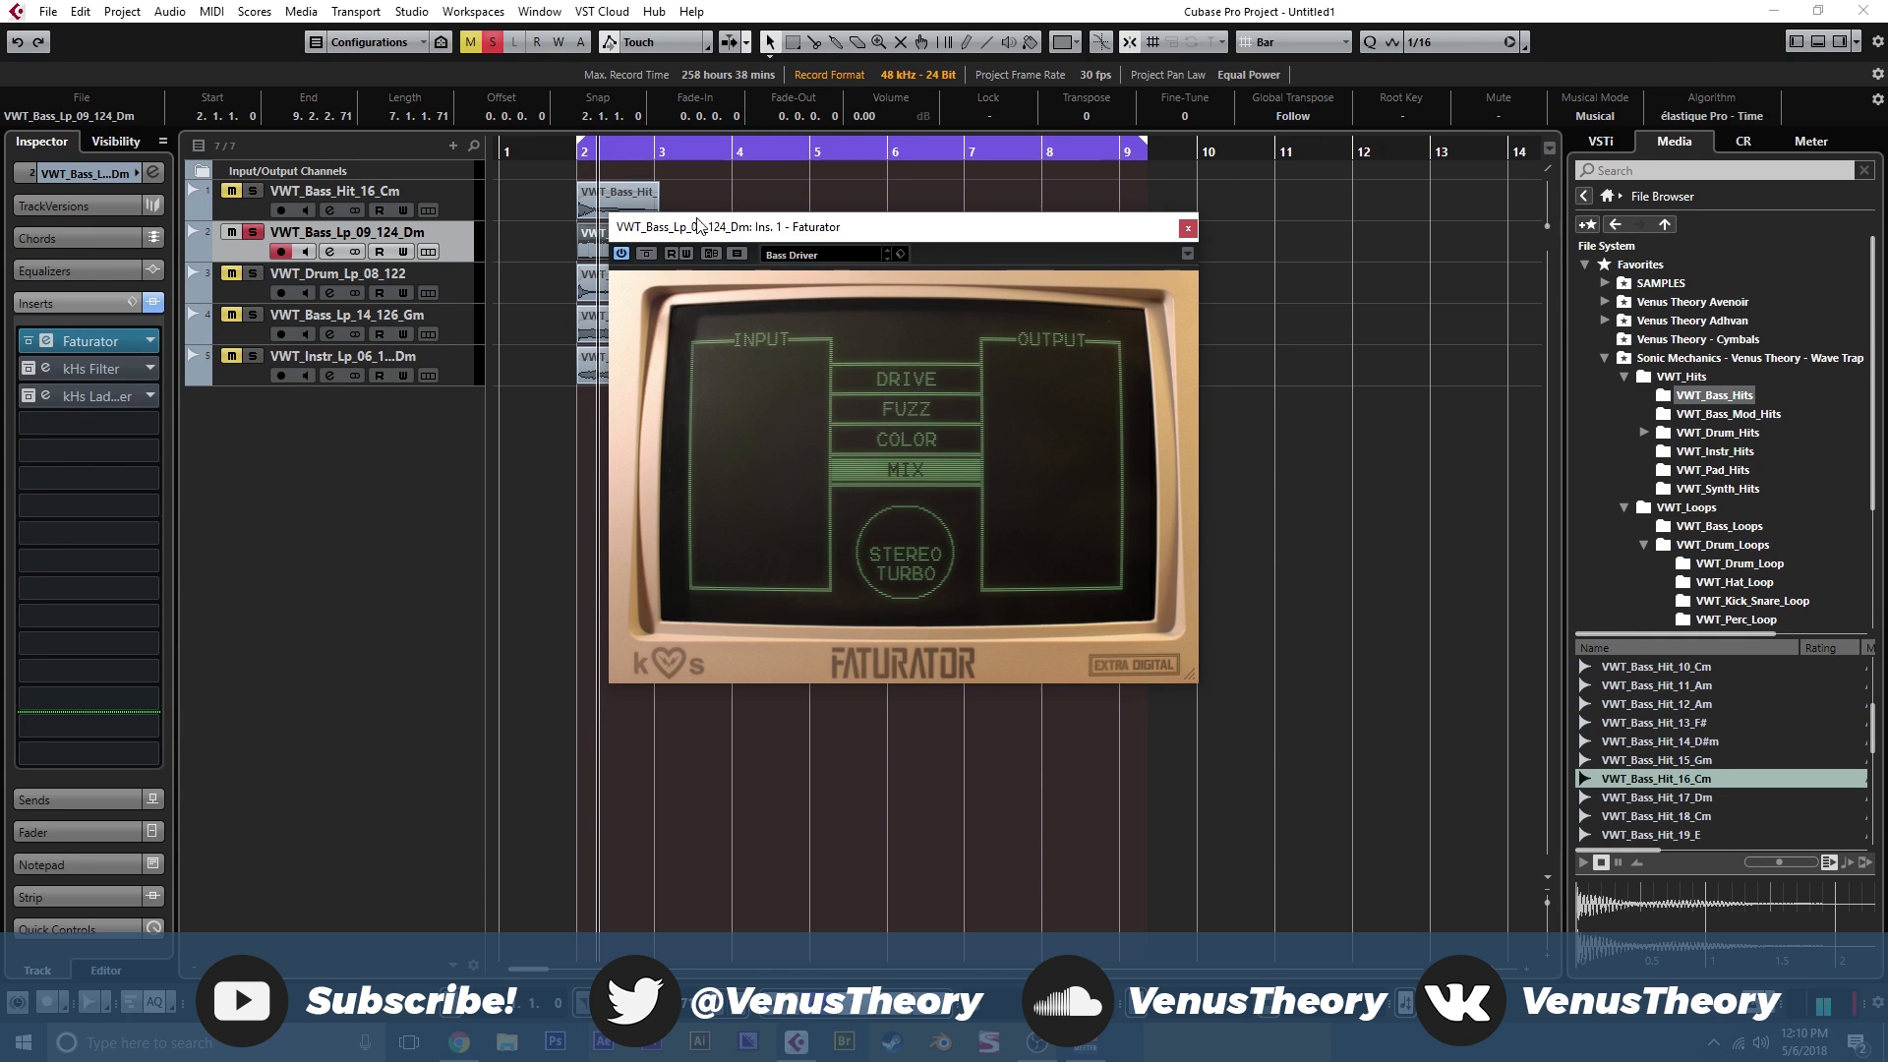
# Play the bass loop with Faturator bypassed, and re-enable the effect during playback to compare.
pyautogui.click(646, 254)
pyautogui.press('space')
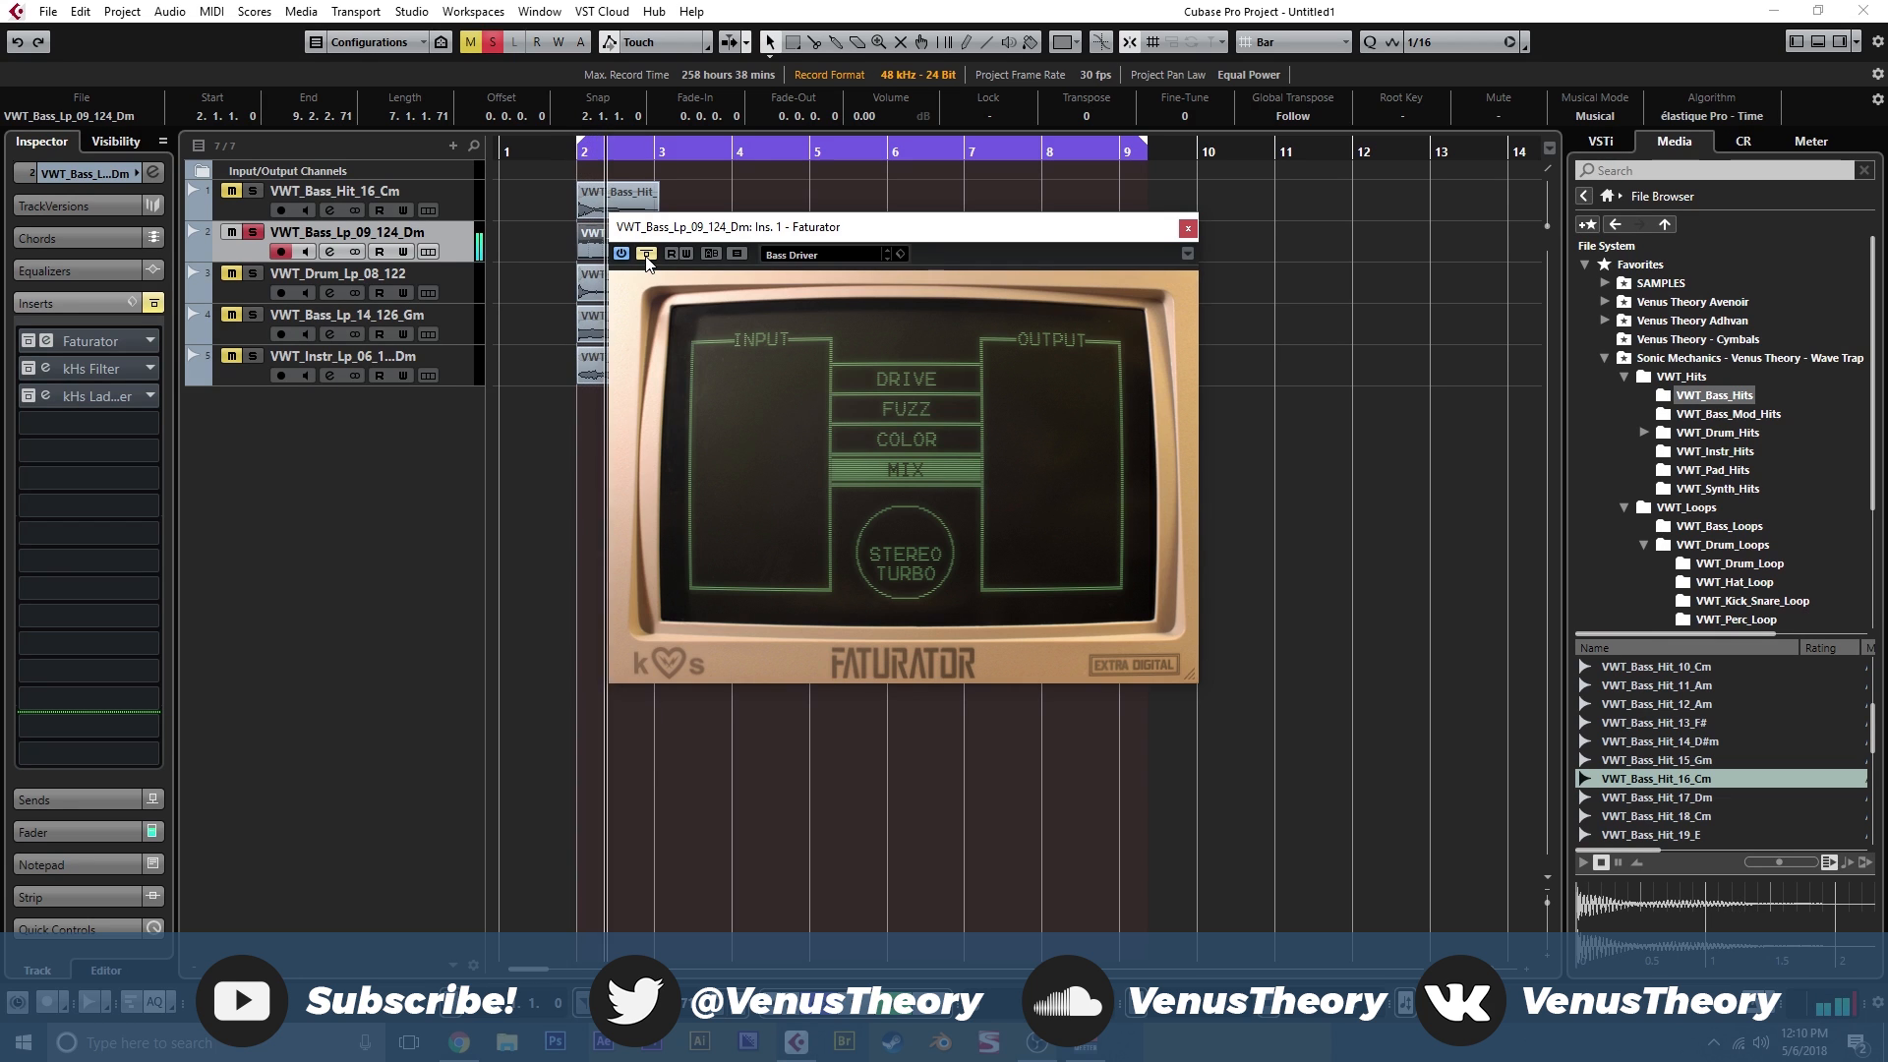
pyautogui.click(646, 254)
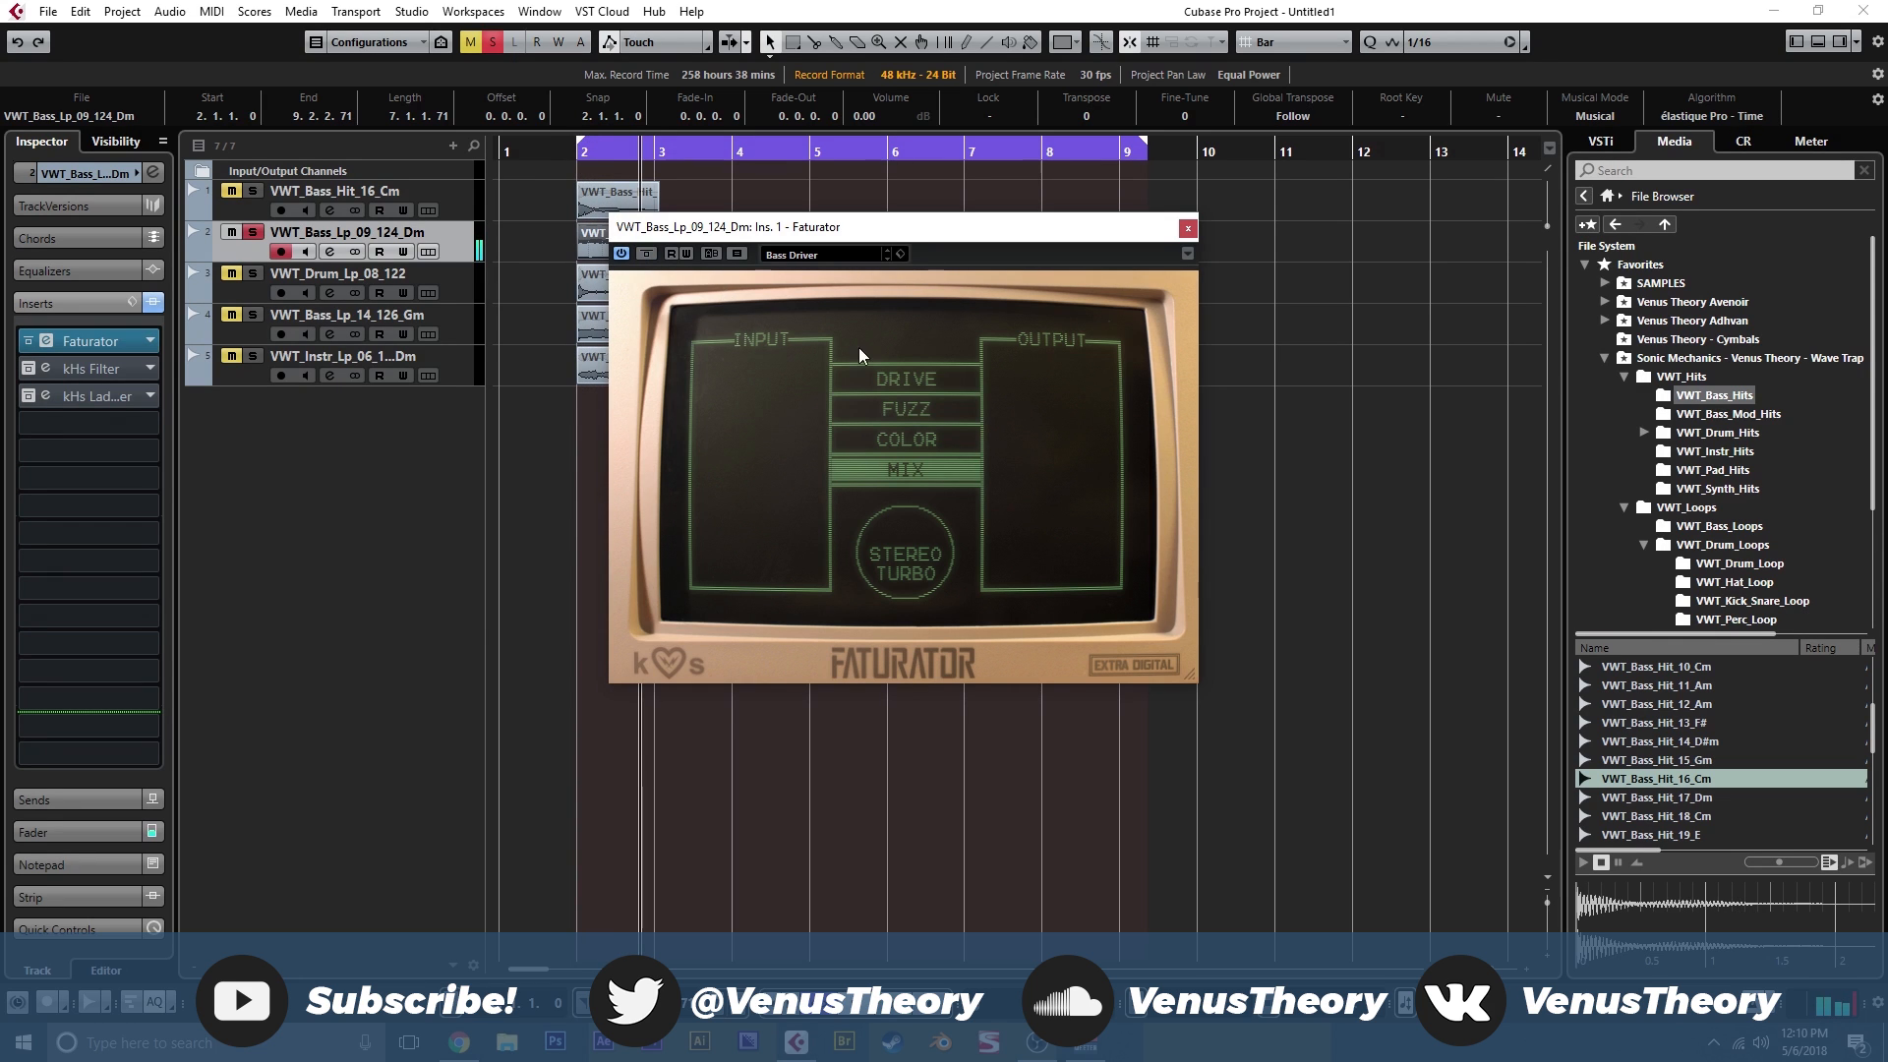
# Add moderate Drive, Fuzz and Color in Faturator while the loop plays, lower Mix below halfway, and close its window.
pyautogui.moveTo(864, 384); pyautogui.dragTo(864, 370)
pyautogui.press('space')
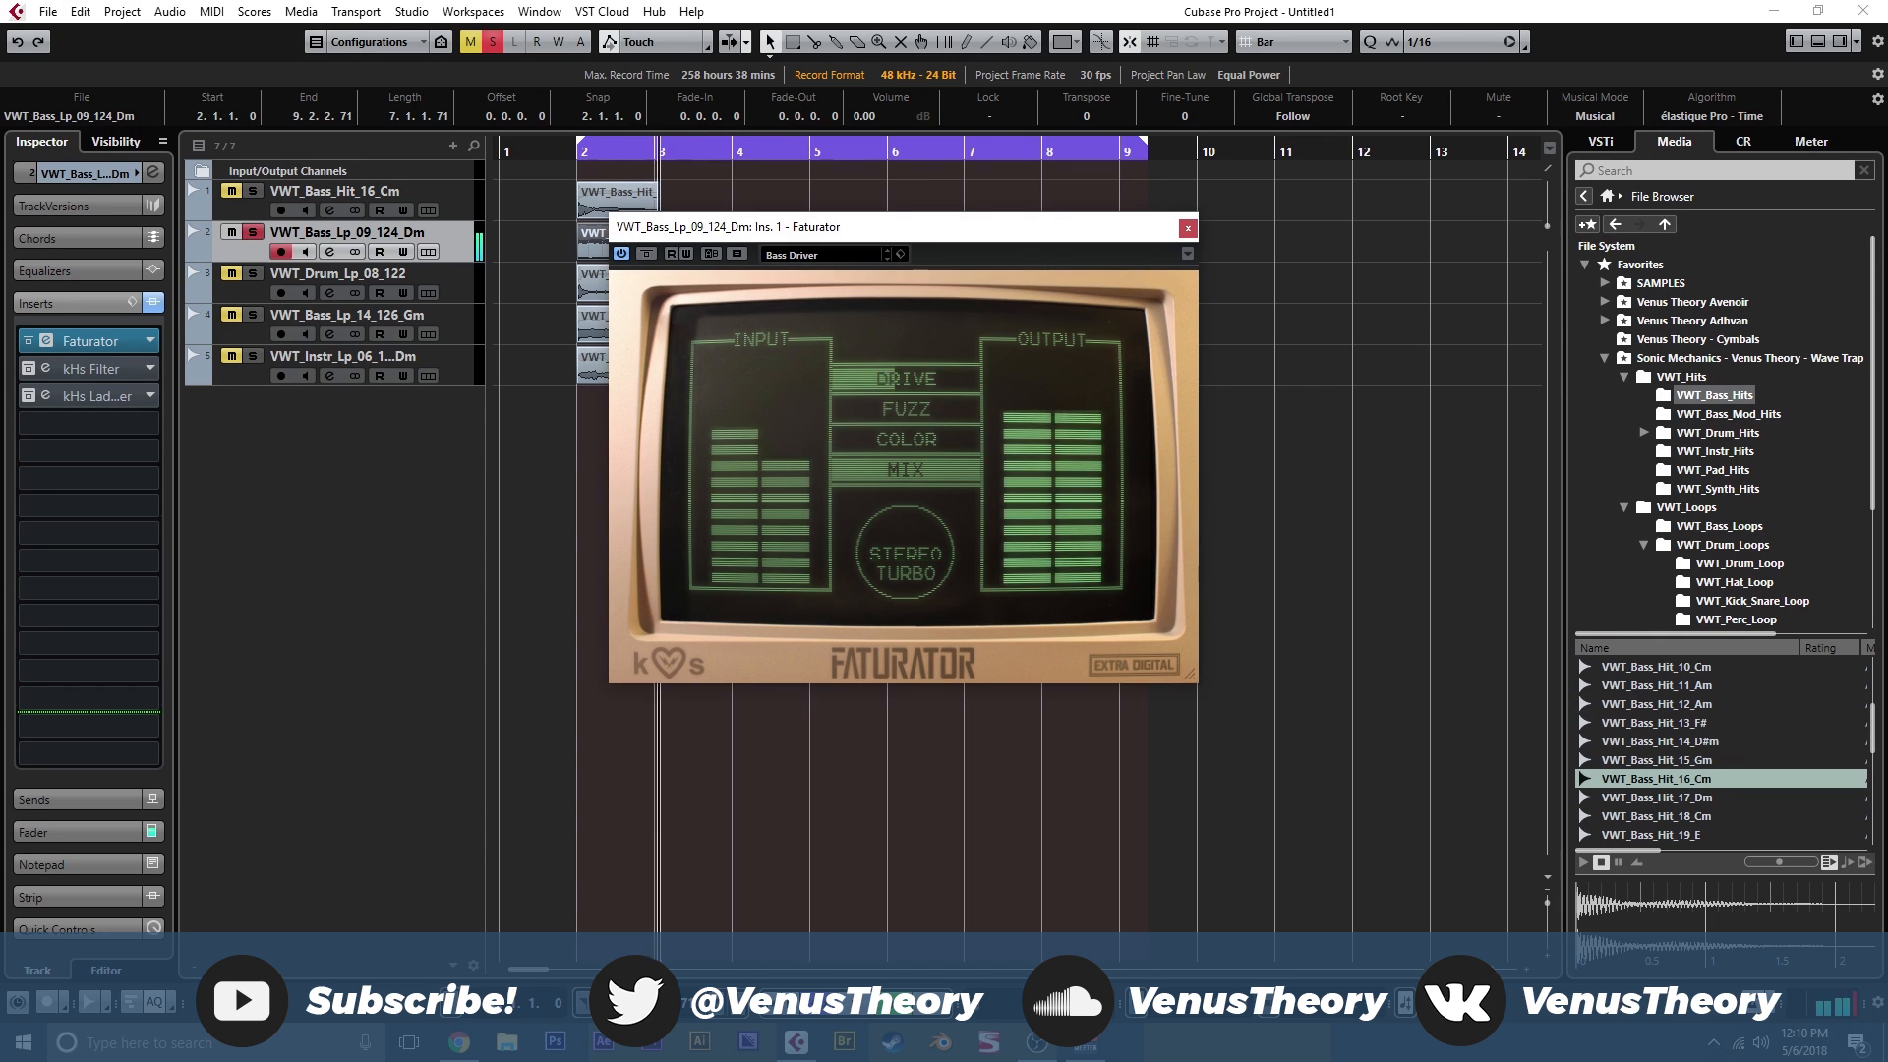
pyautogui.moveTo(866, 450); pyautogui.dragTo(869, 390)
pyautogui.moveTo(929, 465); pyautogui.dragTo(928, 513)
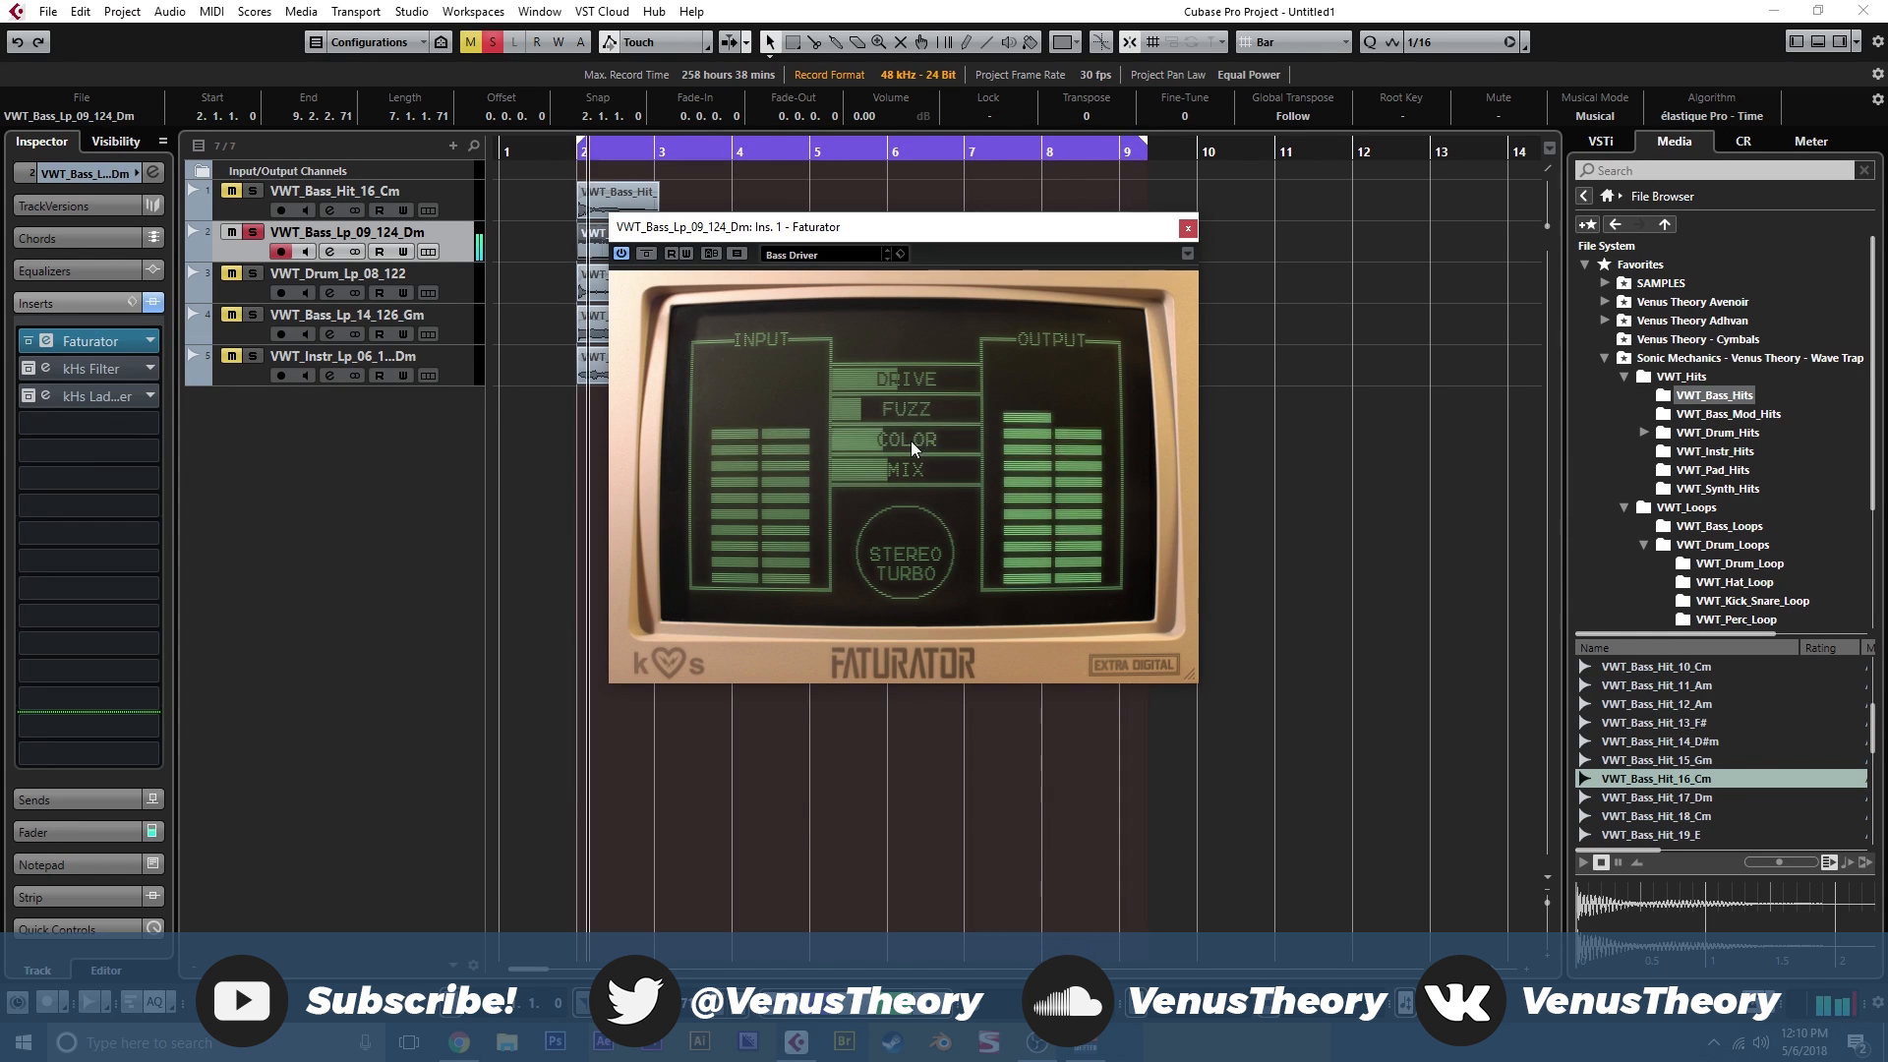
pyautogui.click(1186, 232)
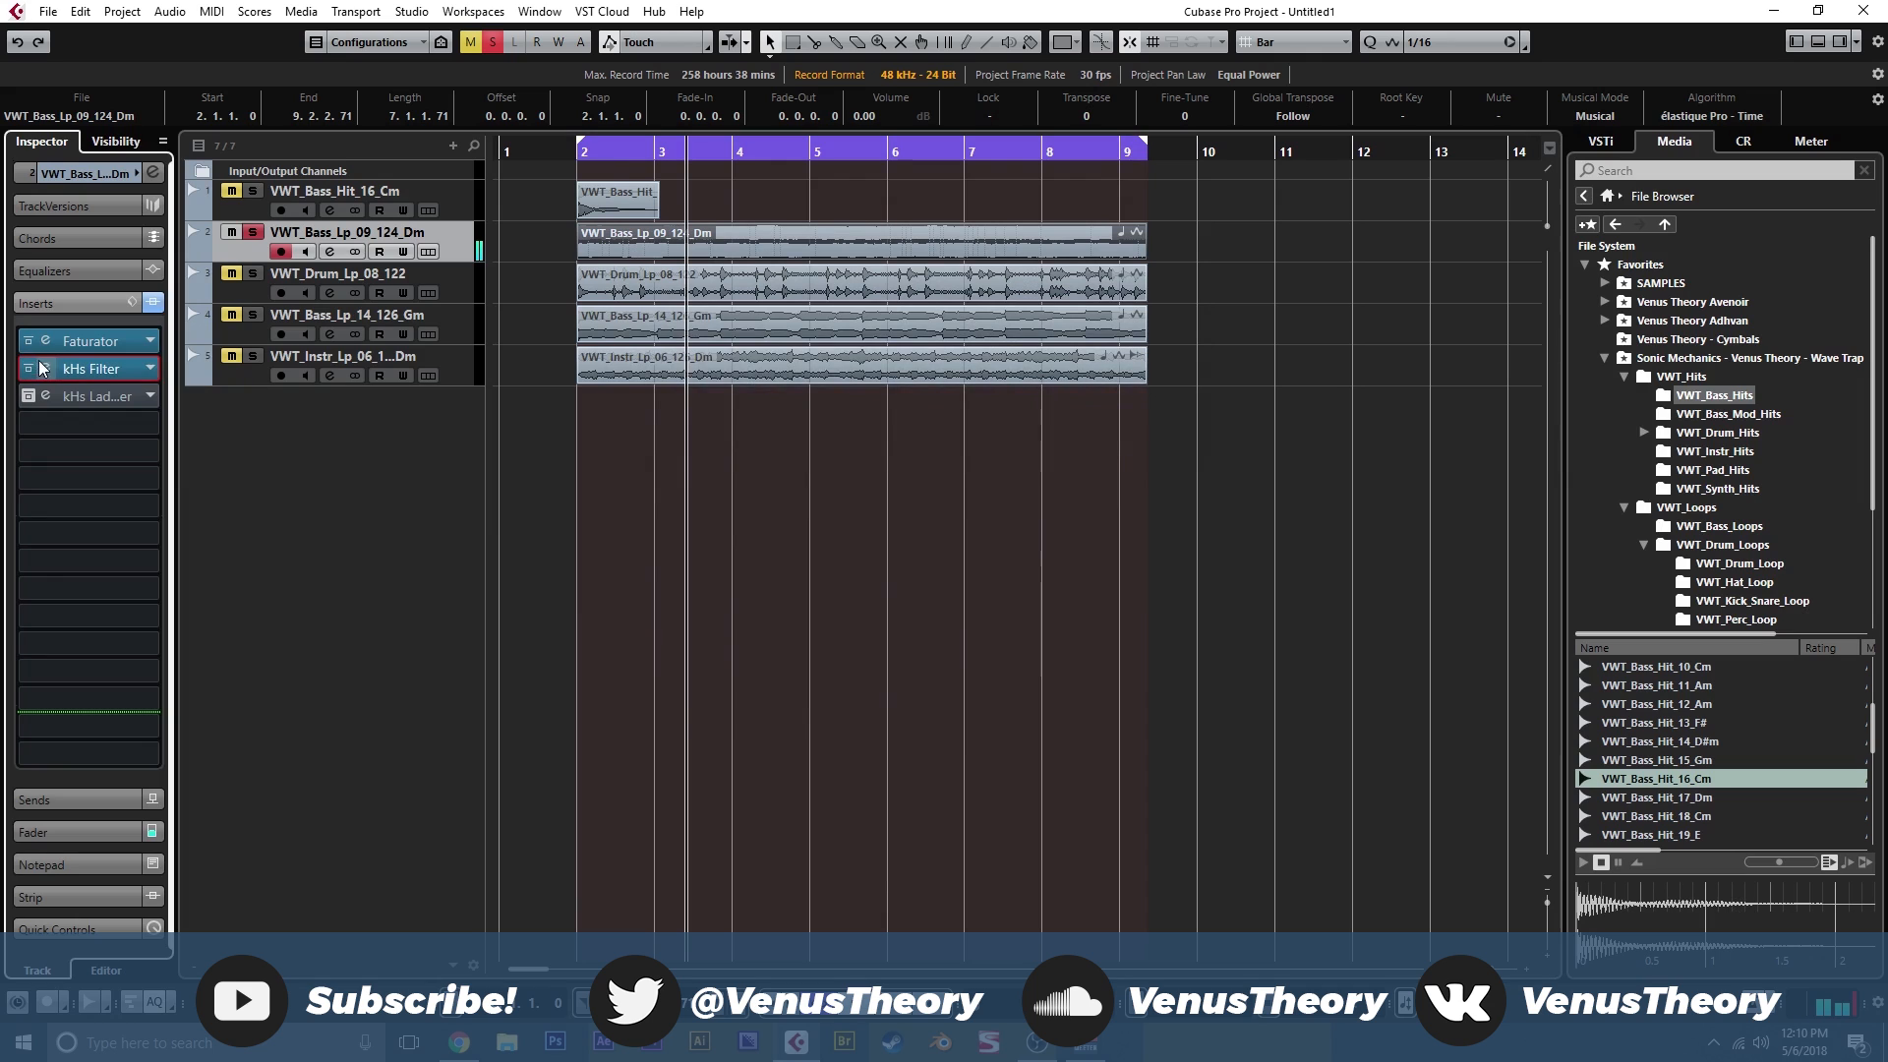
# Activate and open the kHs Filter insert on the bass loop, reposition its window, and sweep the notch filter's Cutoff.
pyautogui.click(49, 366)
pyautogui.moveTo(748, 326); pyautogui.dragTo(709, 235)
pyautogui.moveTo(645, 508); pyautogui.dragTo(645, 447)
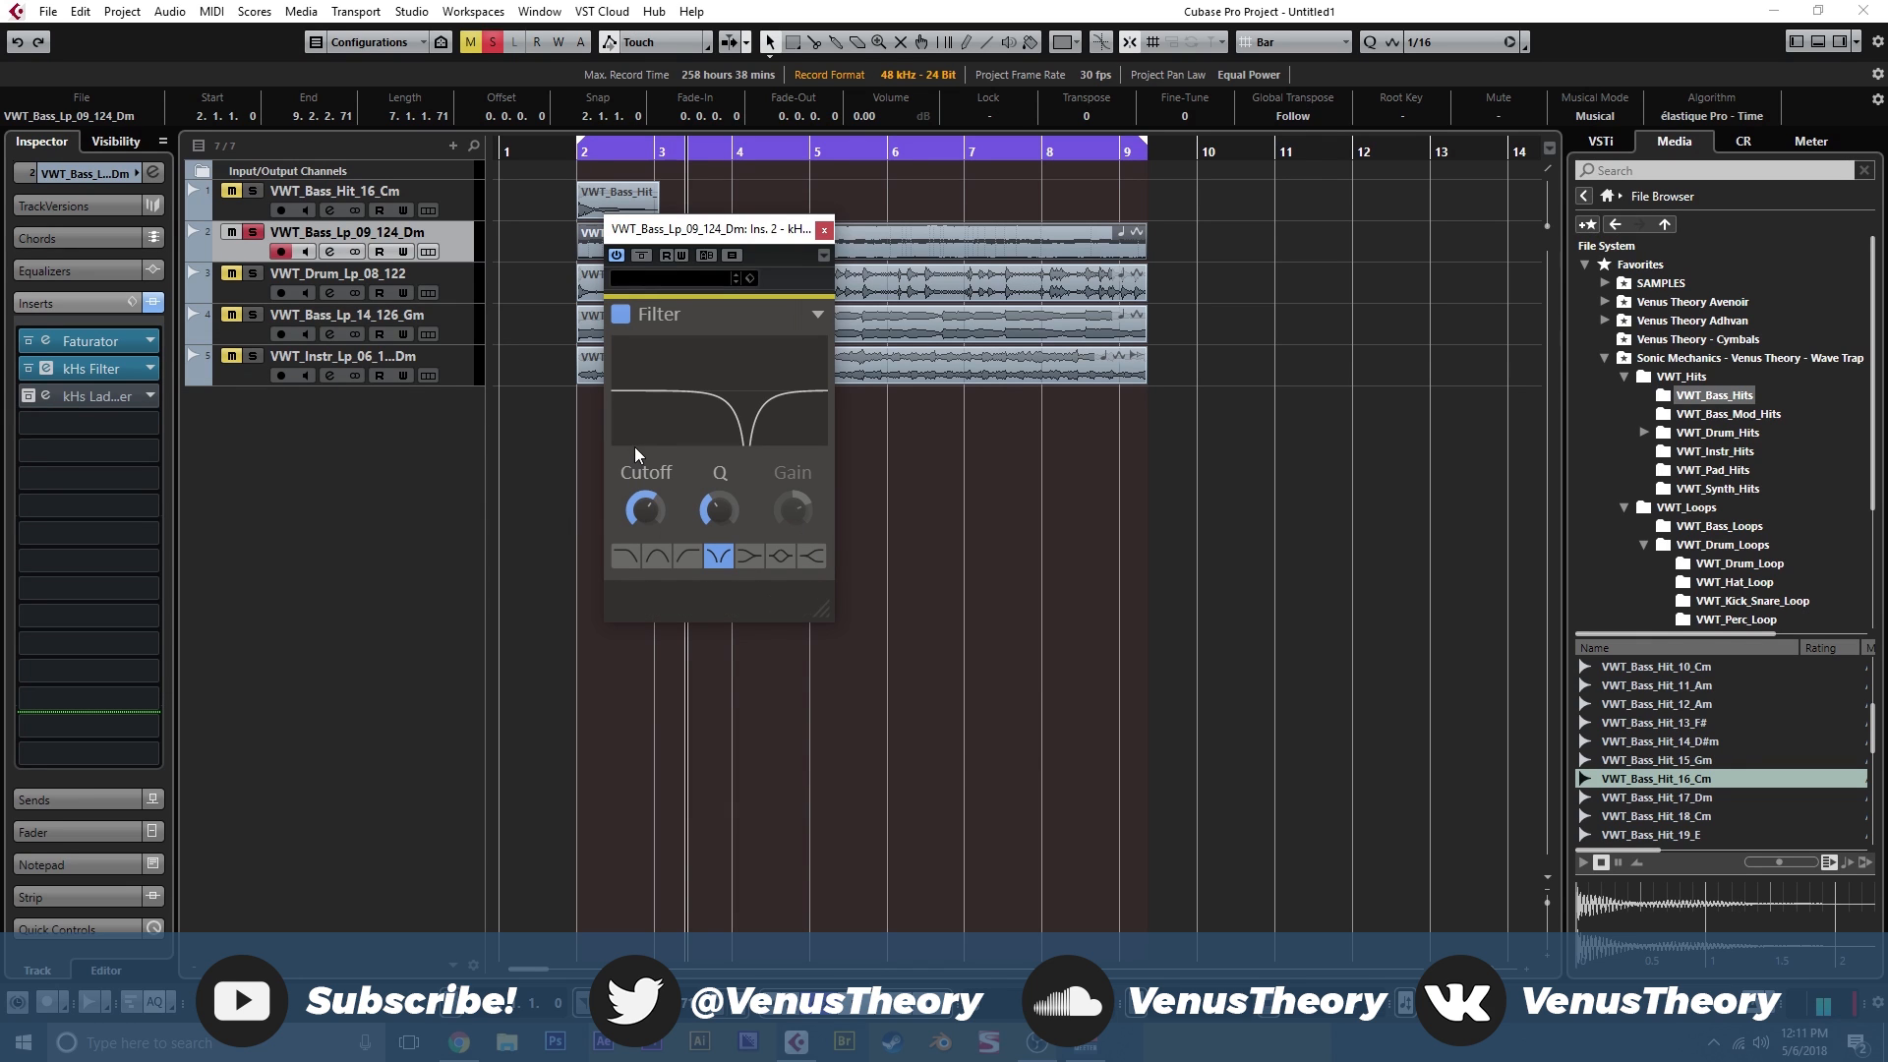
pyautogui.moveTo(653, 509)
pyautogui.mouseDown()
pyautogui.moveTo(653, 531)
pyautogui.moveTo(653, 496)
pyautogui.moveTo(655, 514)
pyautogui.mouseUp()
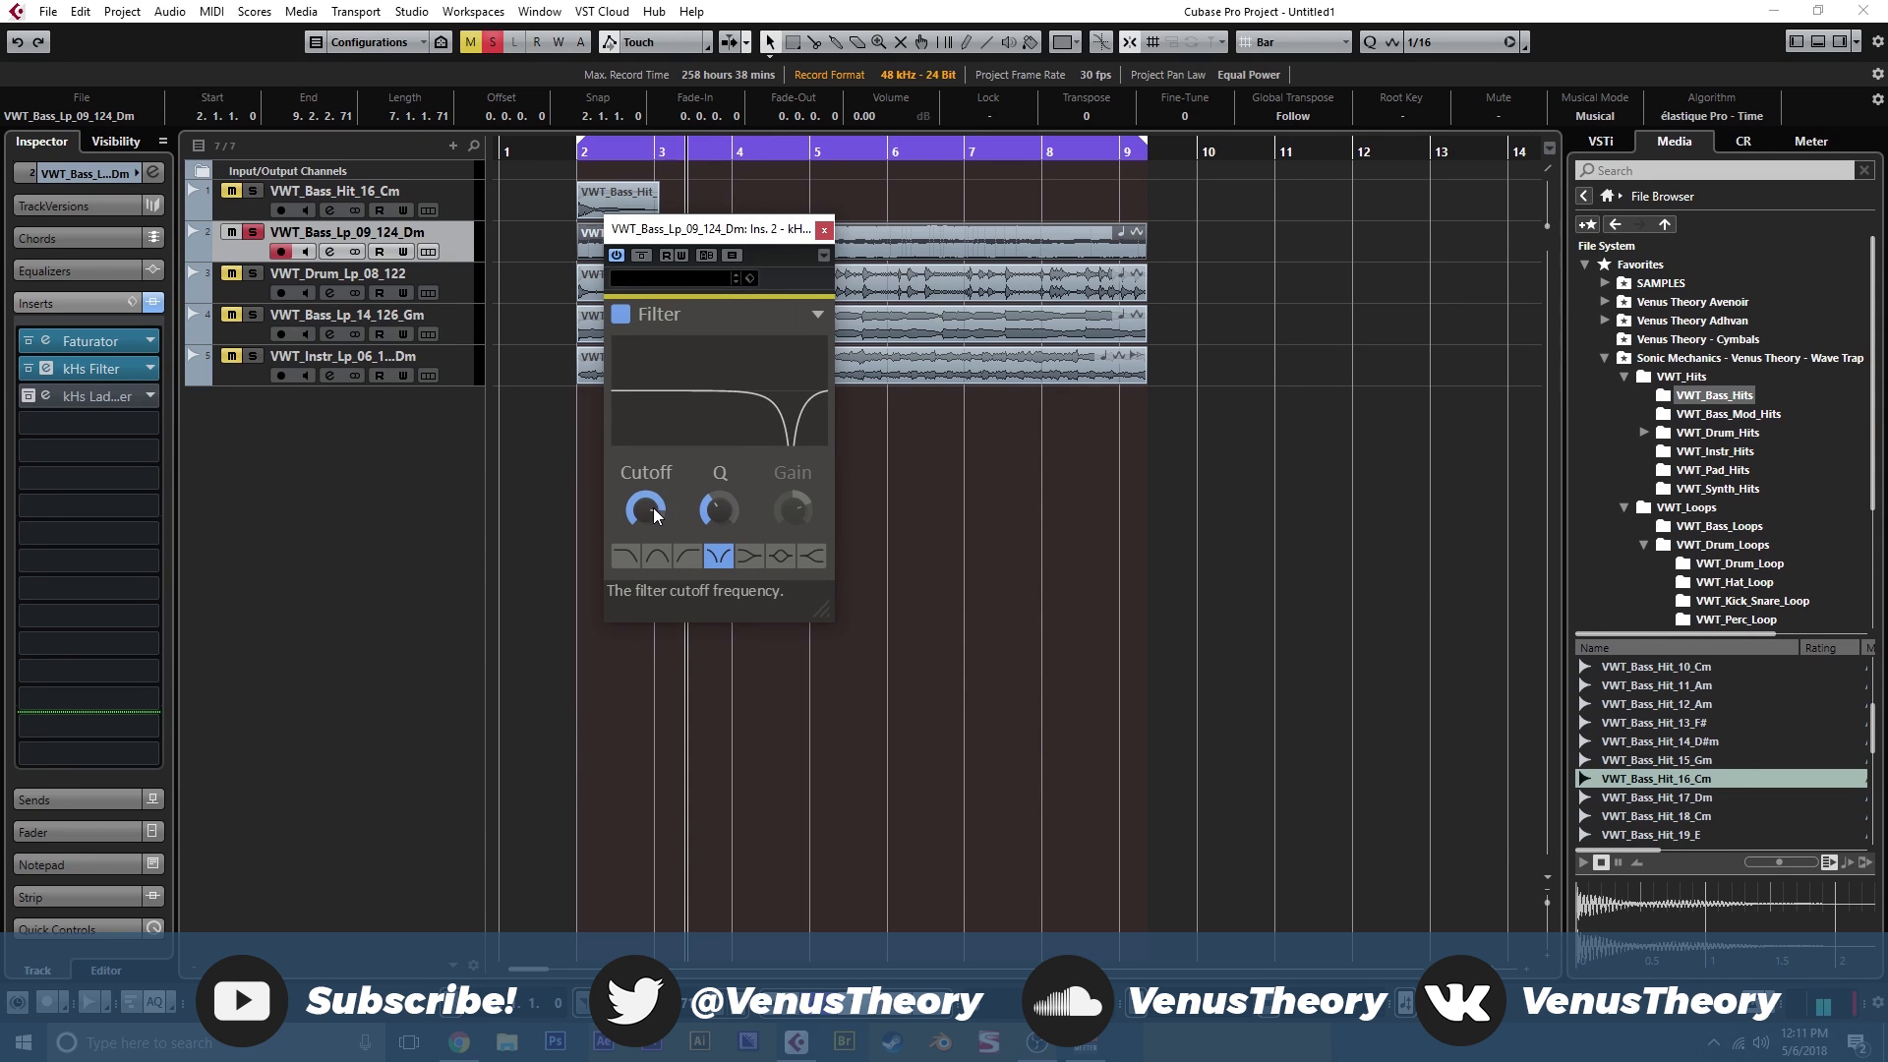
pyautogui.moveTo(655, 514)
pyautogui.mouseDown()
pyautogui.moveTo(655, 540)
pyautogui.moveTo(655, 517)
pyautogui.mouseUp()
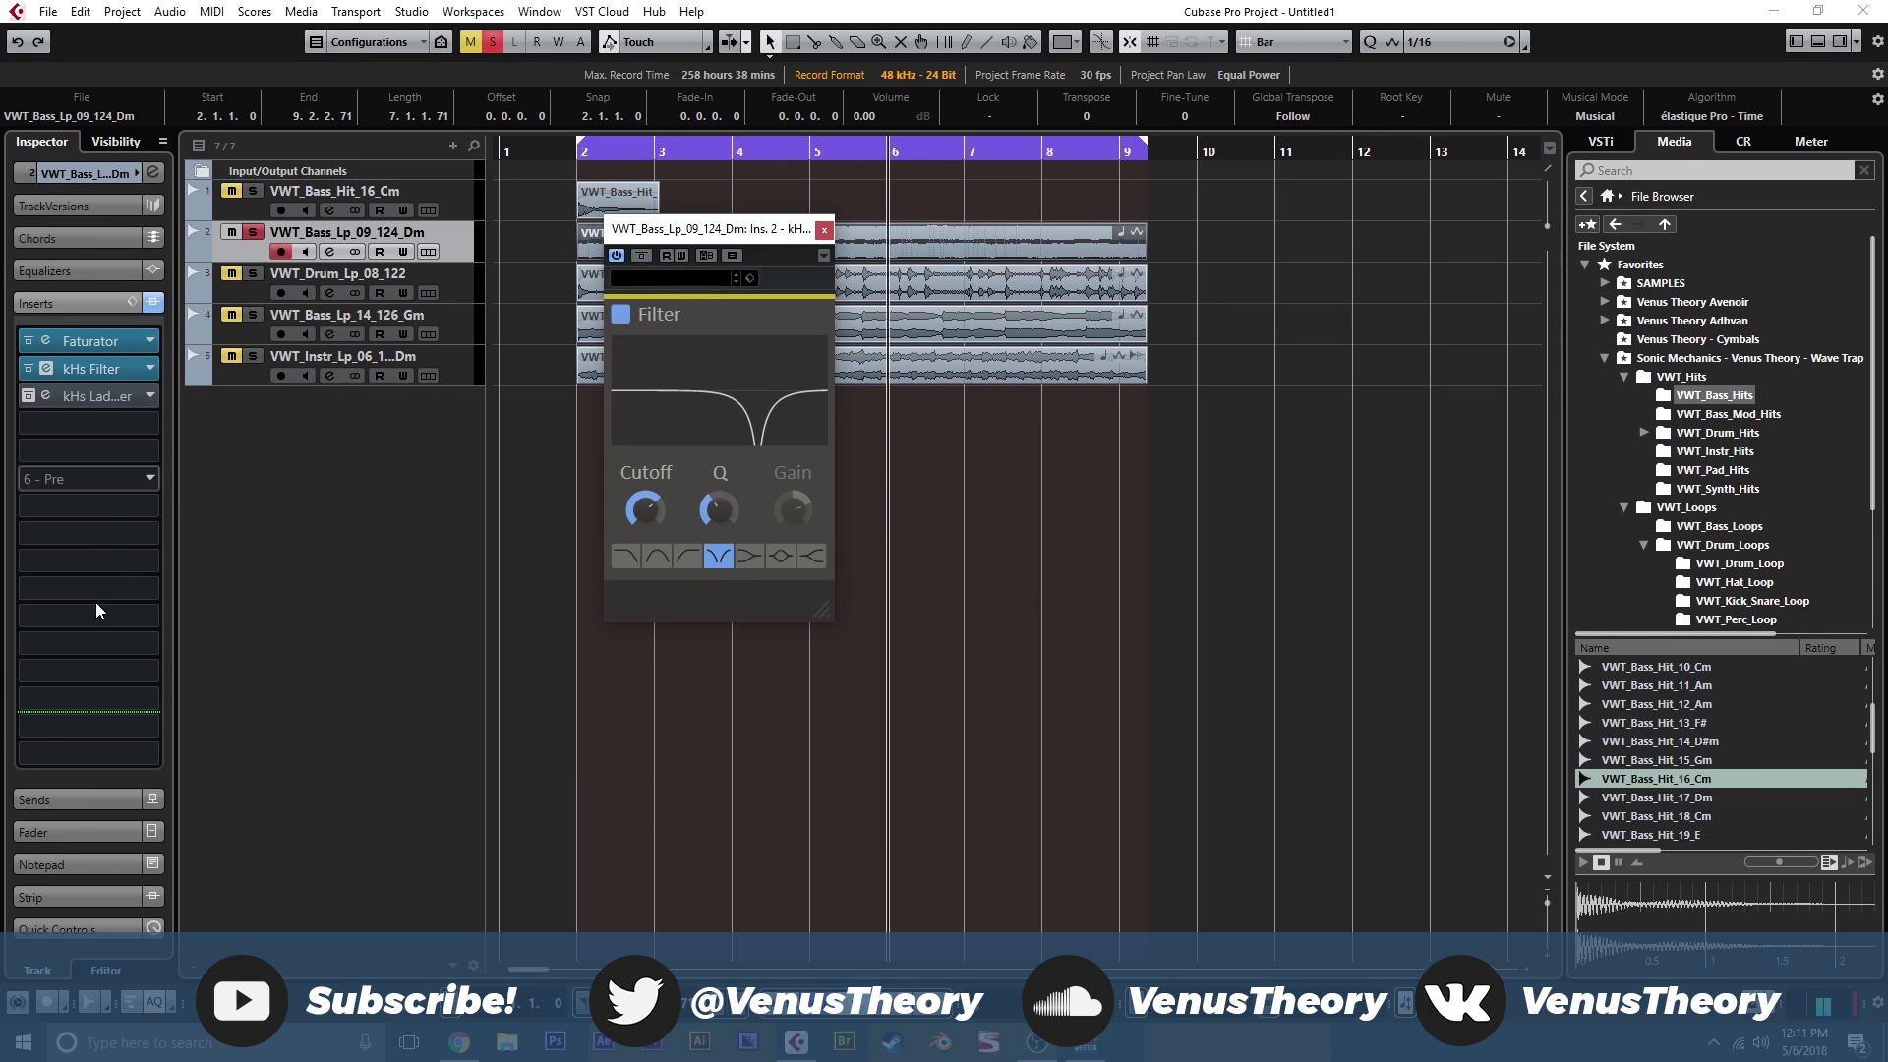
# Cycle the kHs Filter through its low-pass, band-pass, high-pass and low-shelf types, and settle on Peak.
pyautogui.click(626, 557)
pyautogui.click(657, 559)
pyautogui.click(688, 559)
pyautogui.click(750, 555)
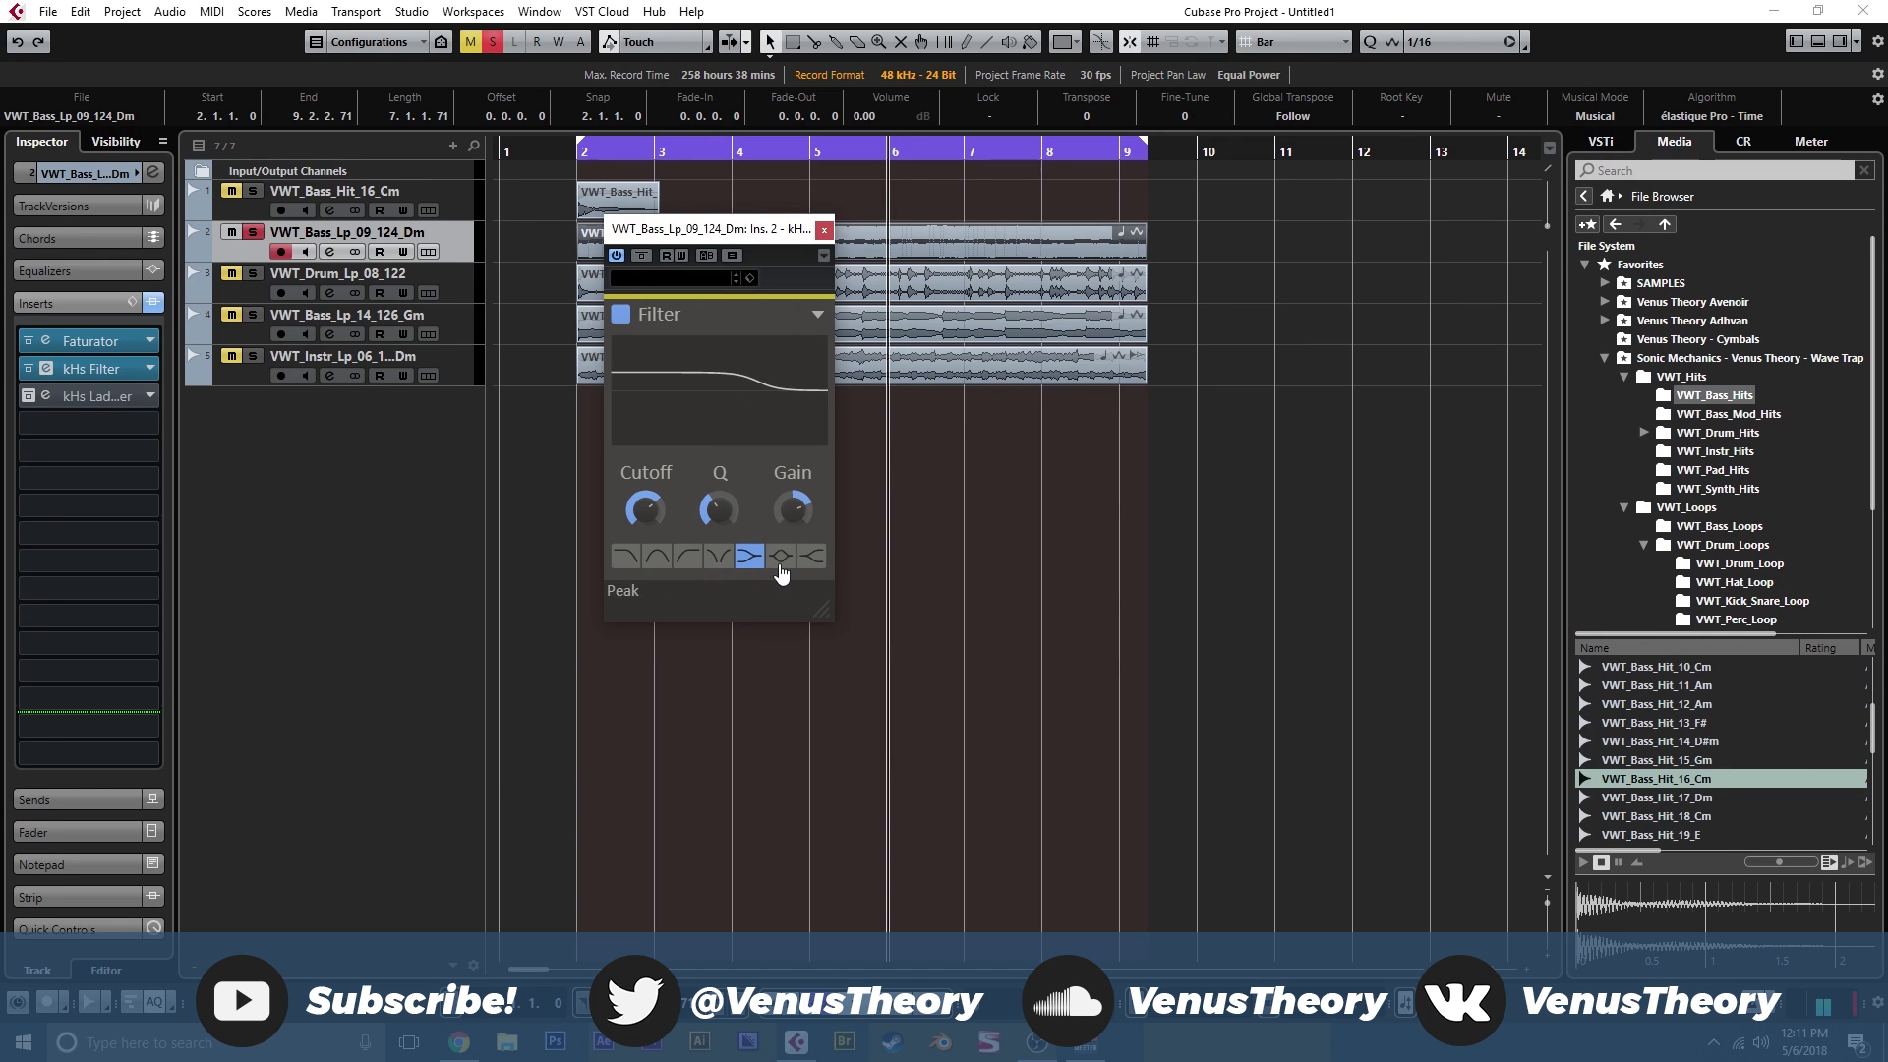
pyautogui.click(779, 556)
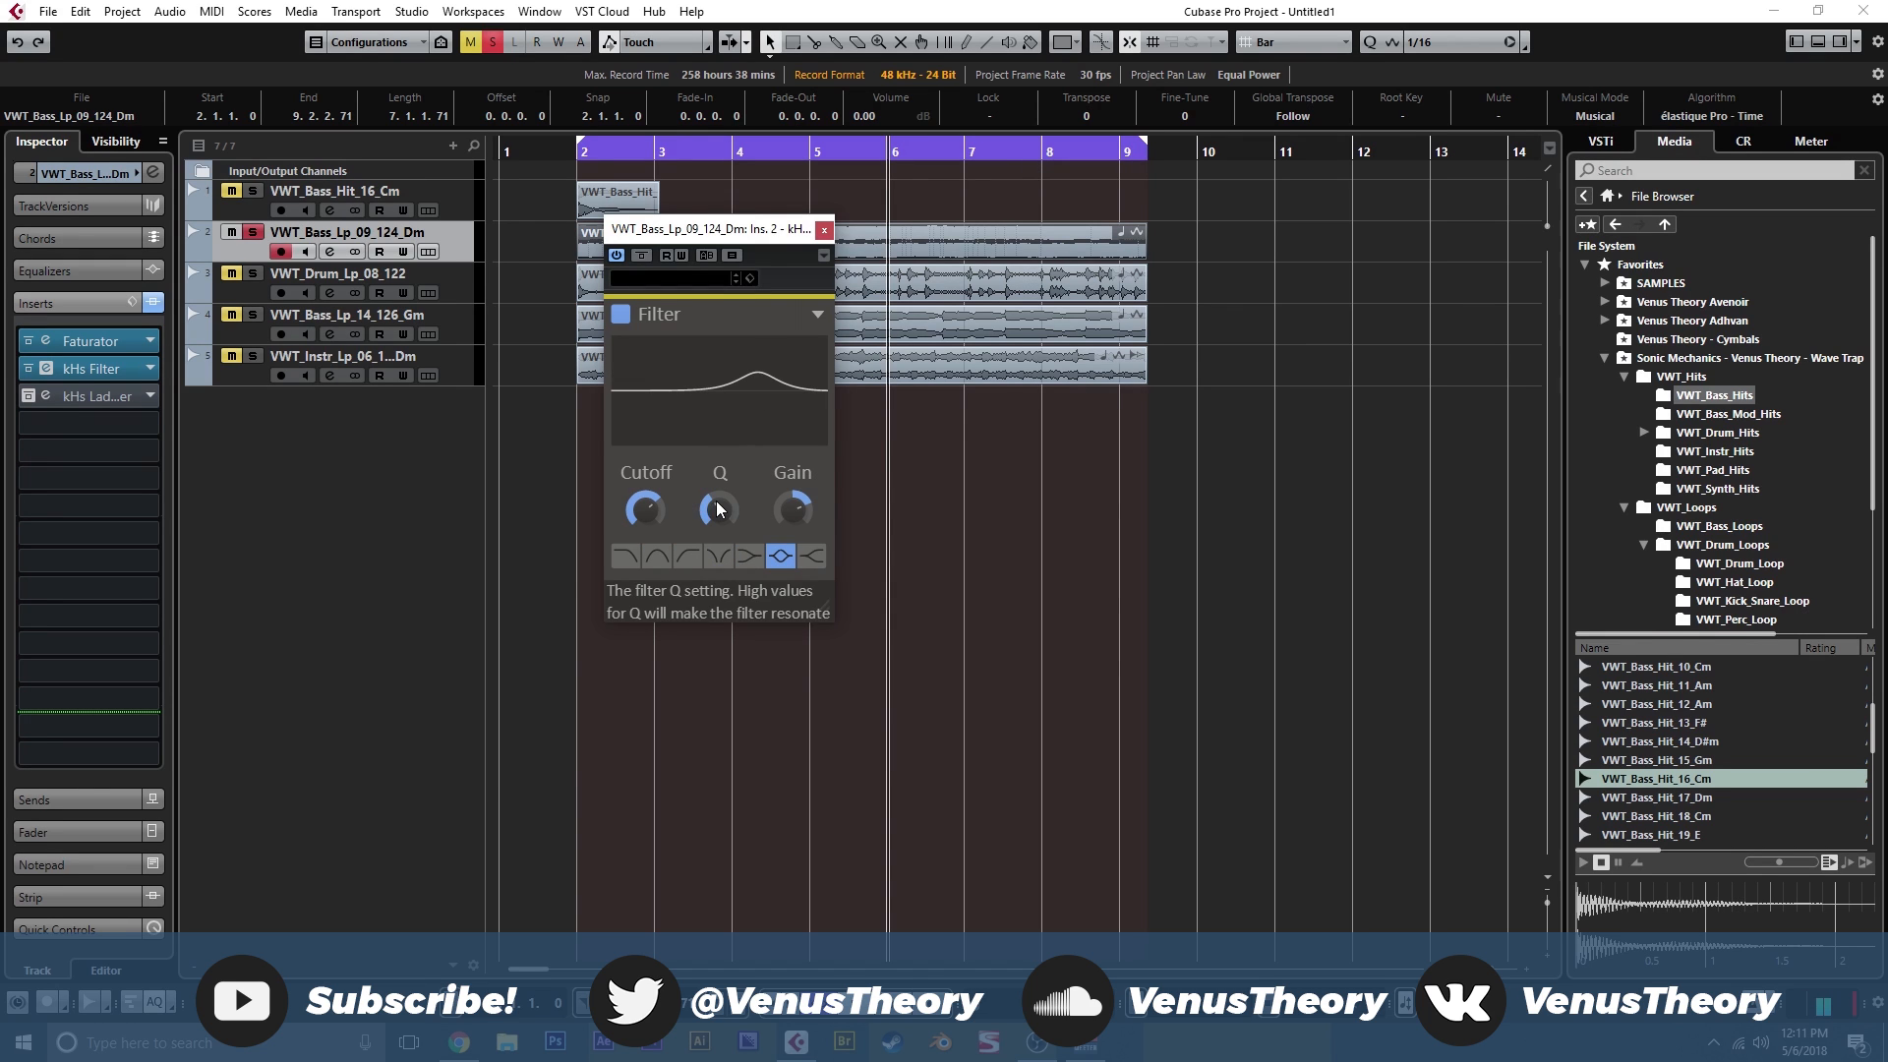
# Cut the peak filter's Gain and lower its Cutoff, reset the Gain to neutral, and close the filter window.
pyautogui.moveTo(792, 508); pyautogui.dragTo(793, 546)
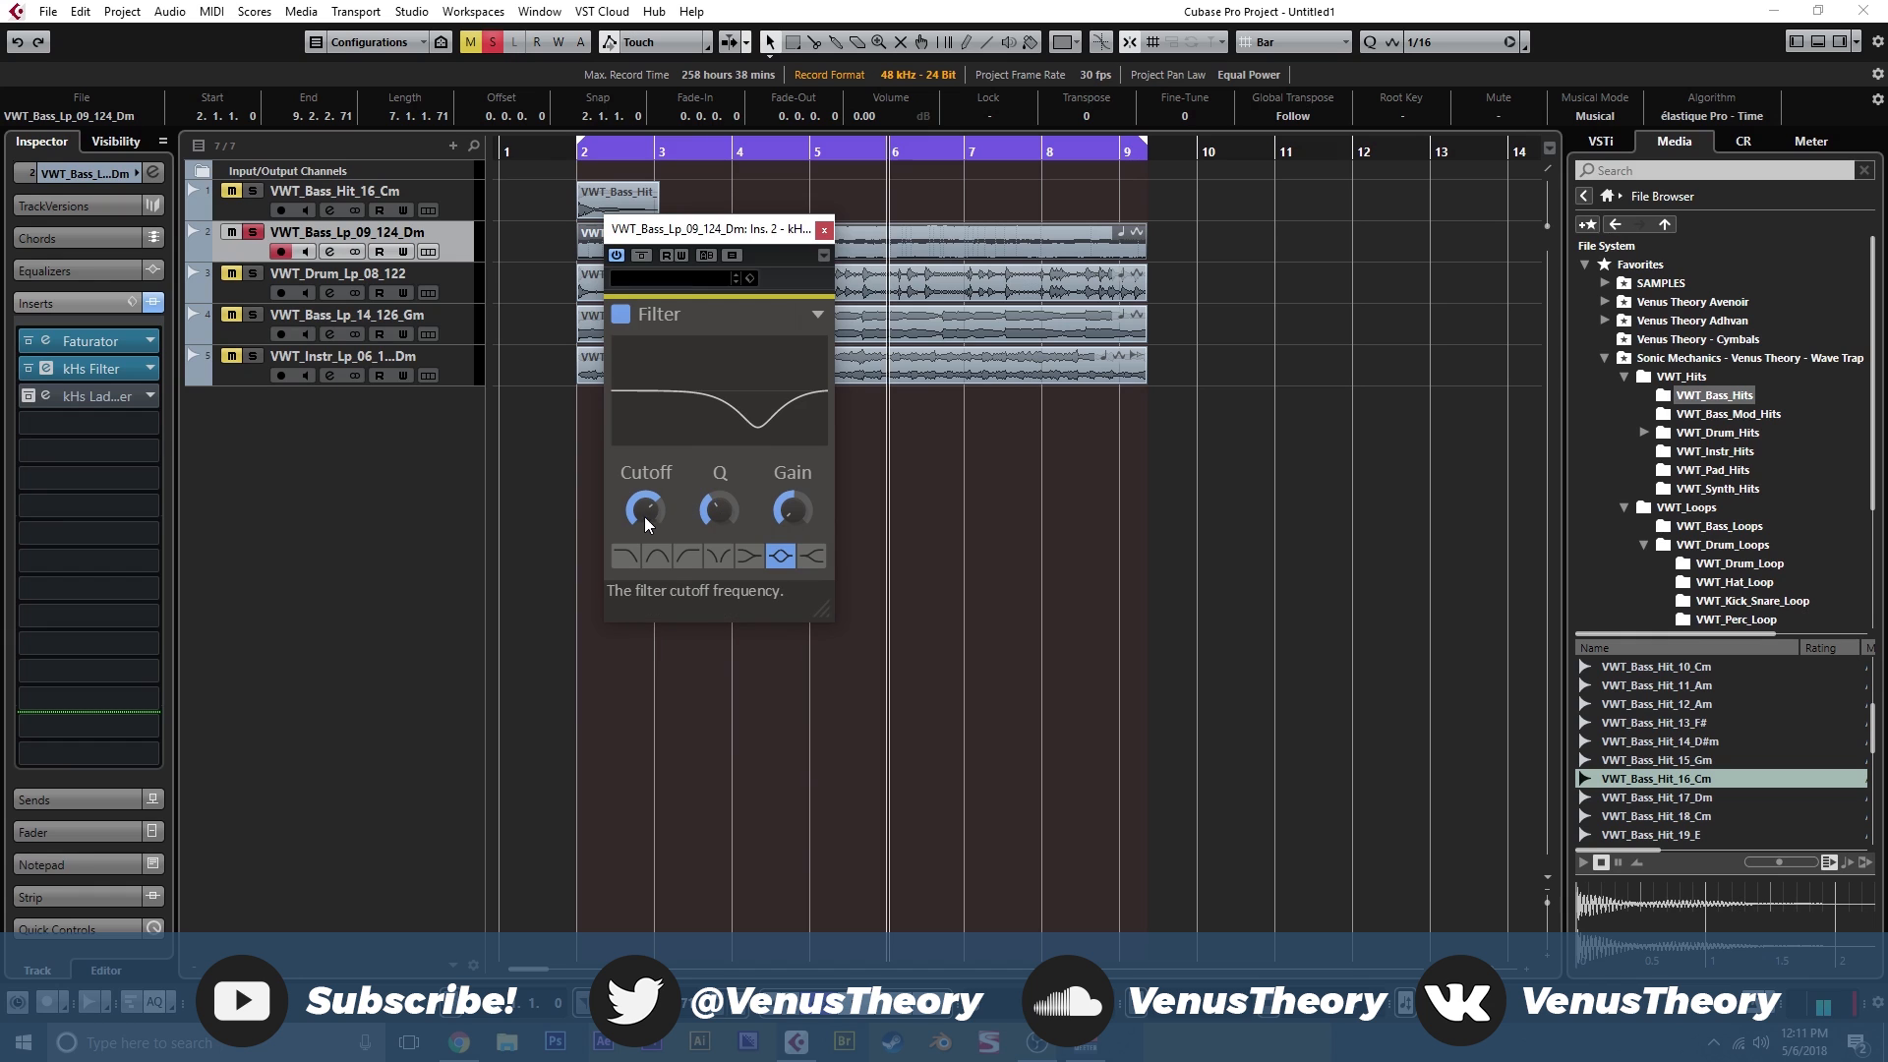
pyautogui.moveTo(642, 517)
pyautogui.mouseDown()
pyautogui.moveTo(641, 536)
pyautogui.moveTo(641, 462)
pyautogui.moveTo(641, 533)
pyautogui.mouseUp()
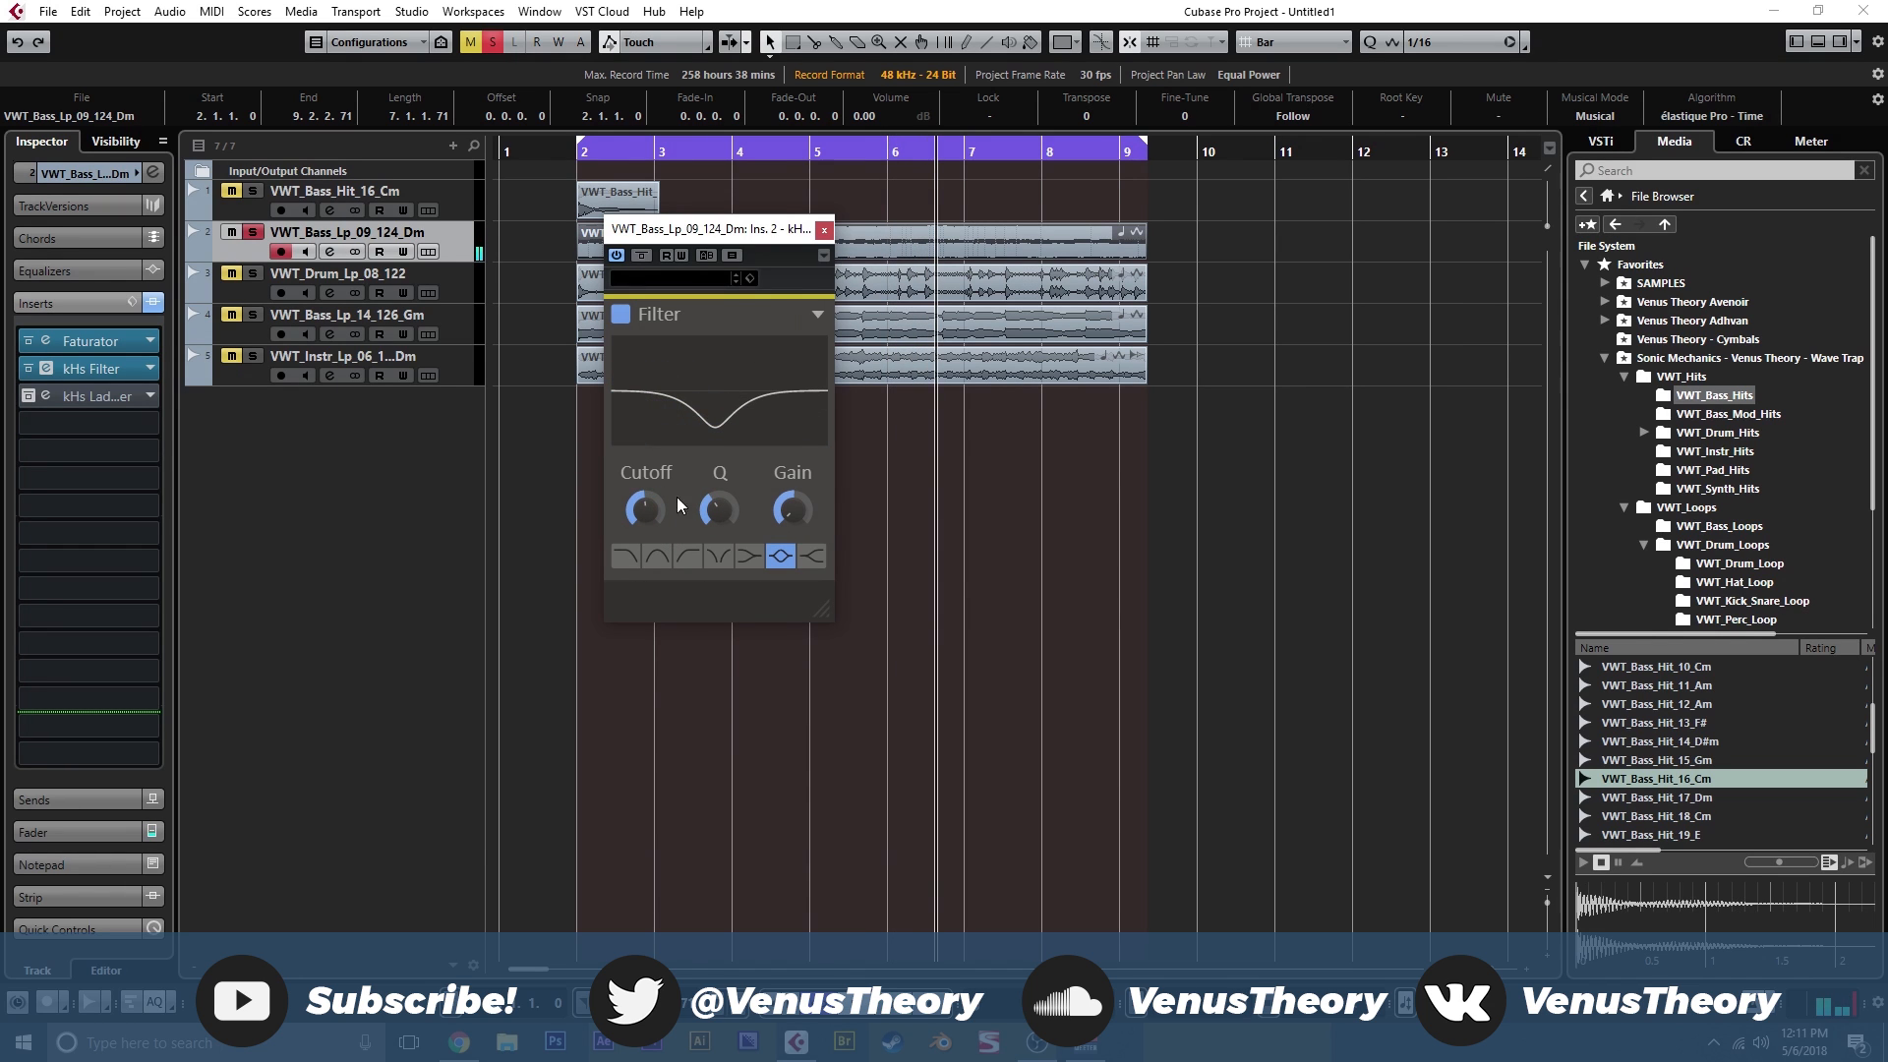
pyautogui.keyDown('ctrl'); pyautogui.click(787, 519); pyautogui.keyUp('ctrl')
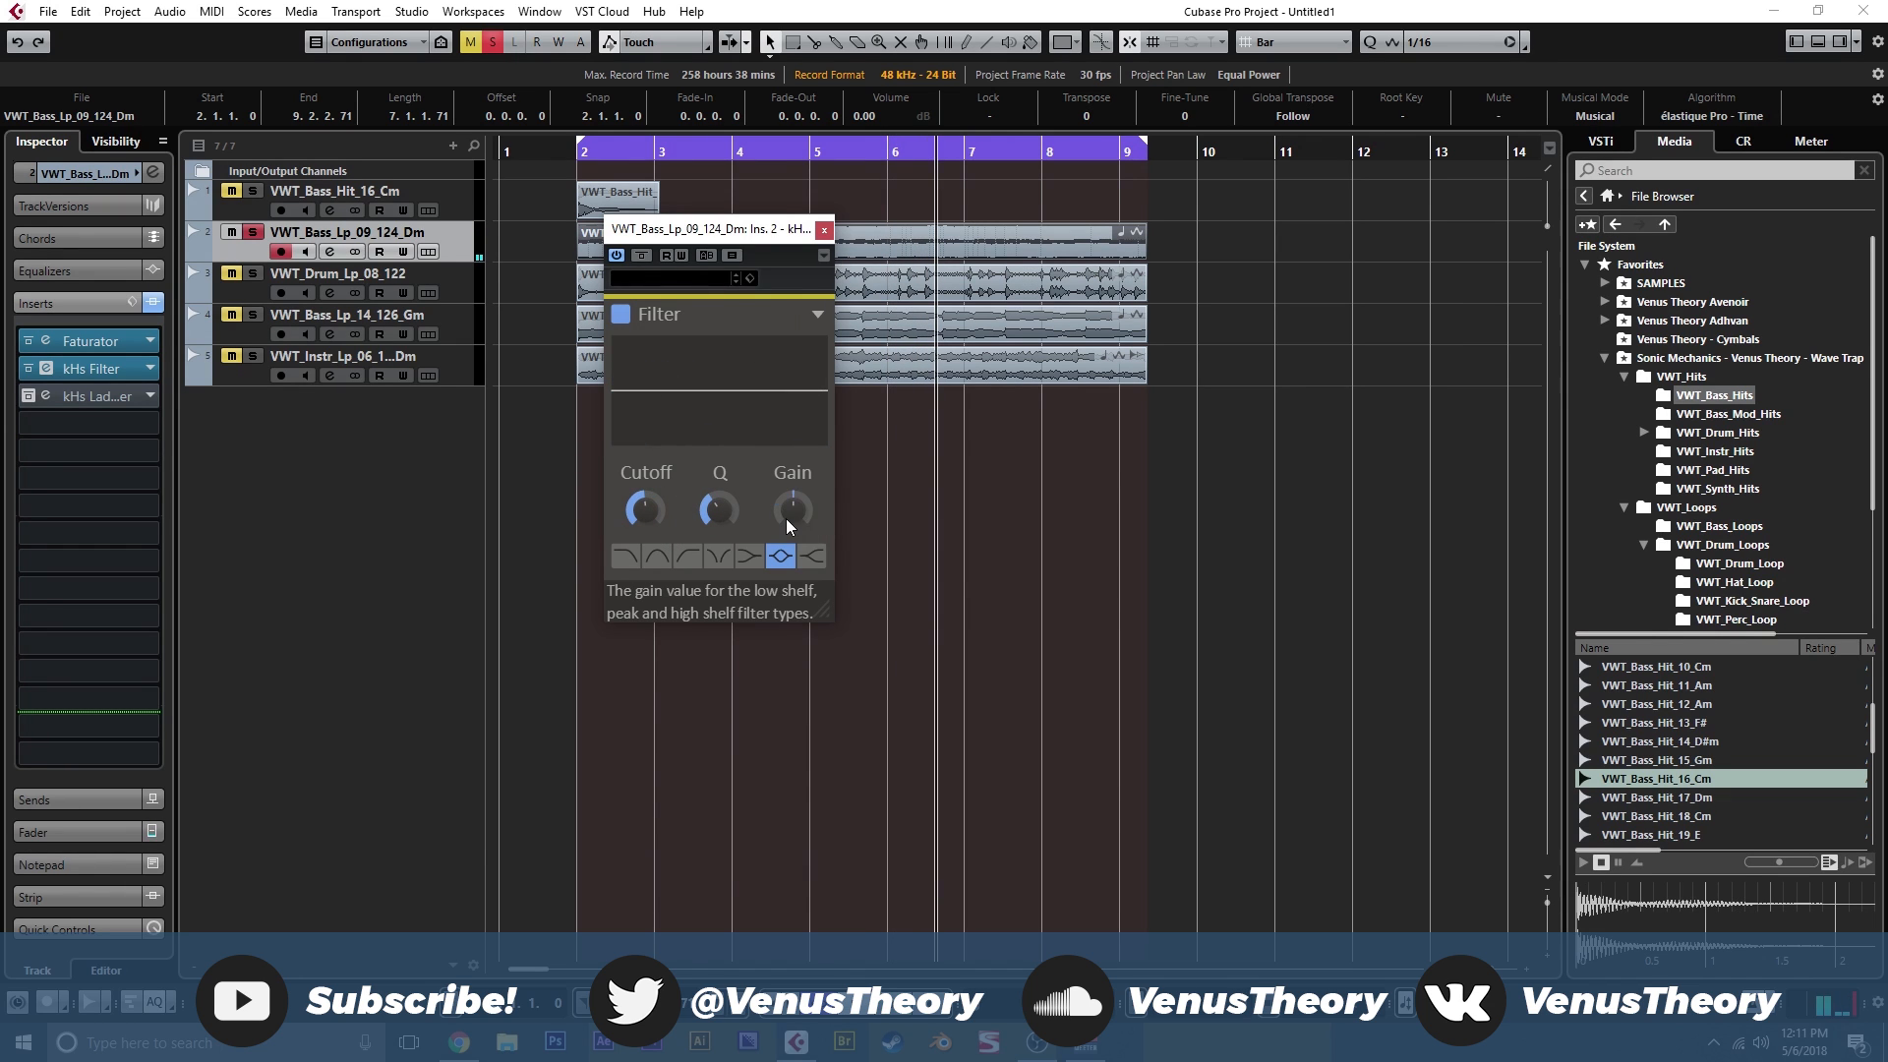
pyautogui.click(825, 231)
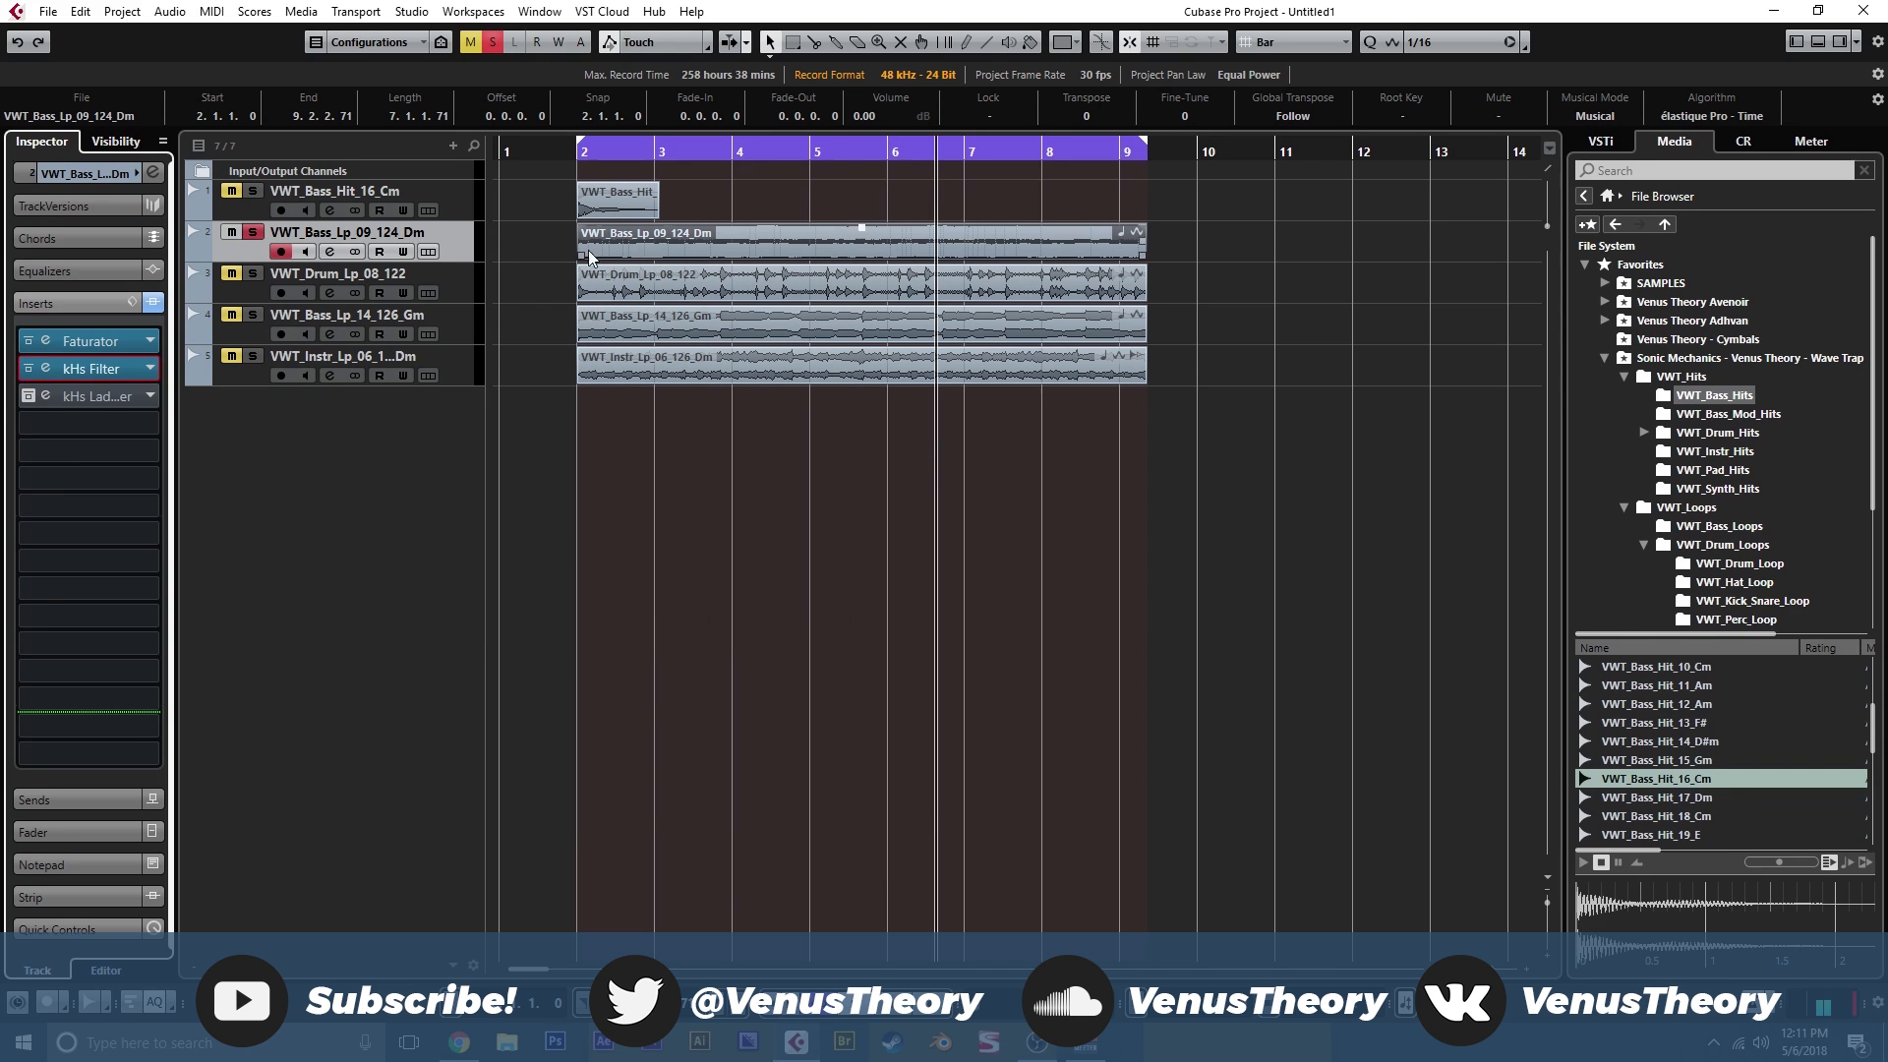
# Activate the kHs Ladder Filter insert, open it together with kHs Filter, and place the two windows side by side.
pyautogui.click(29, 397)
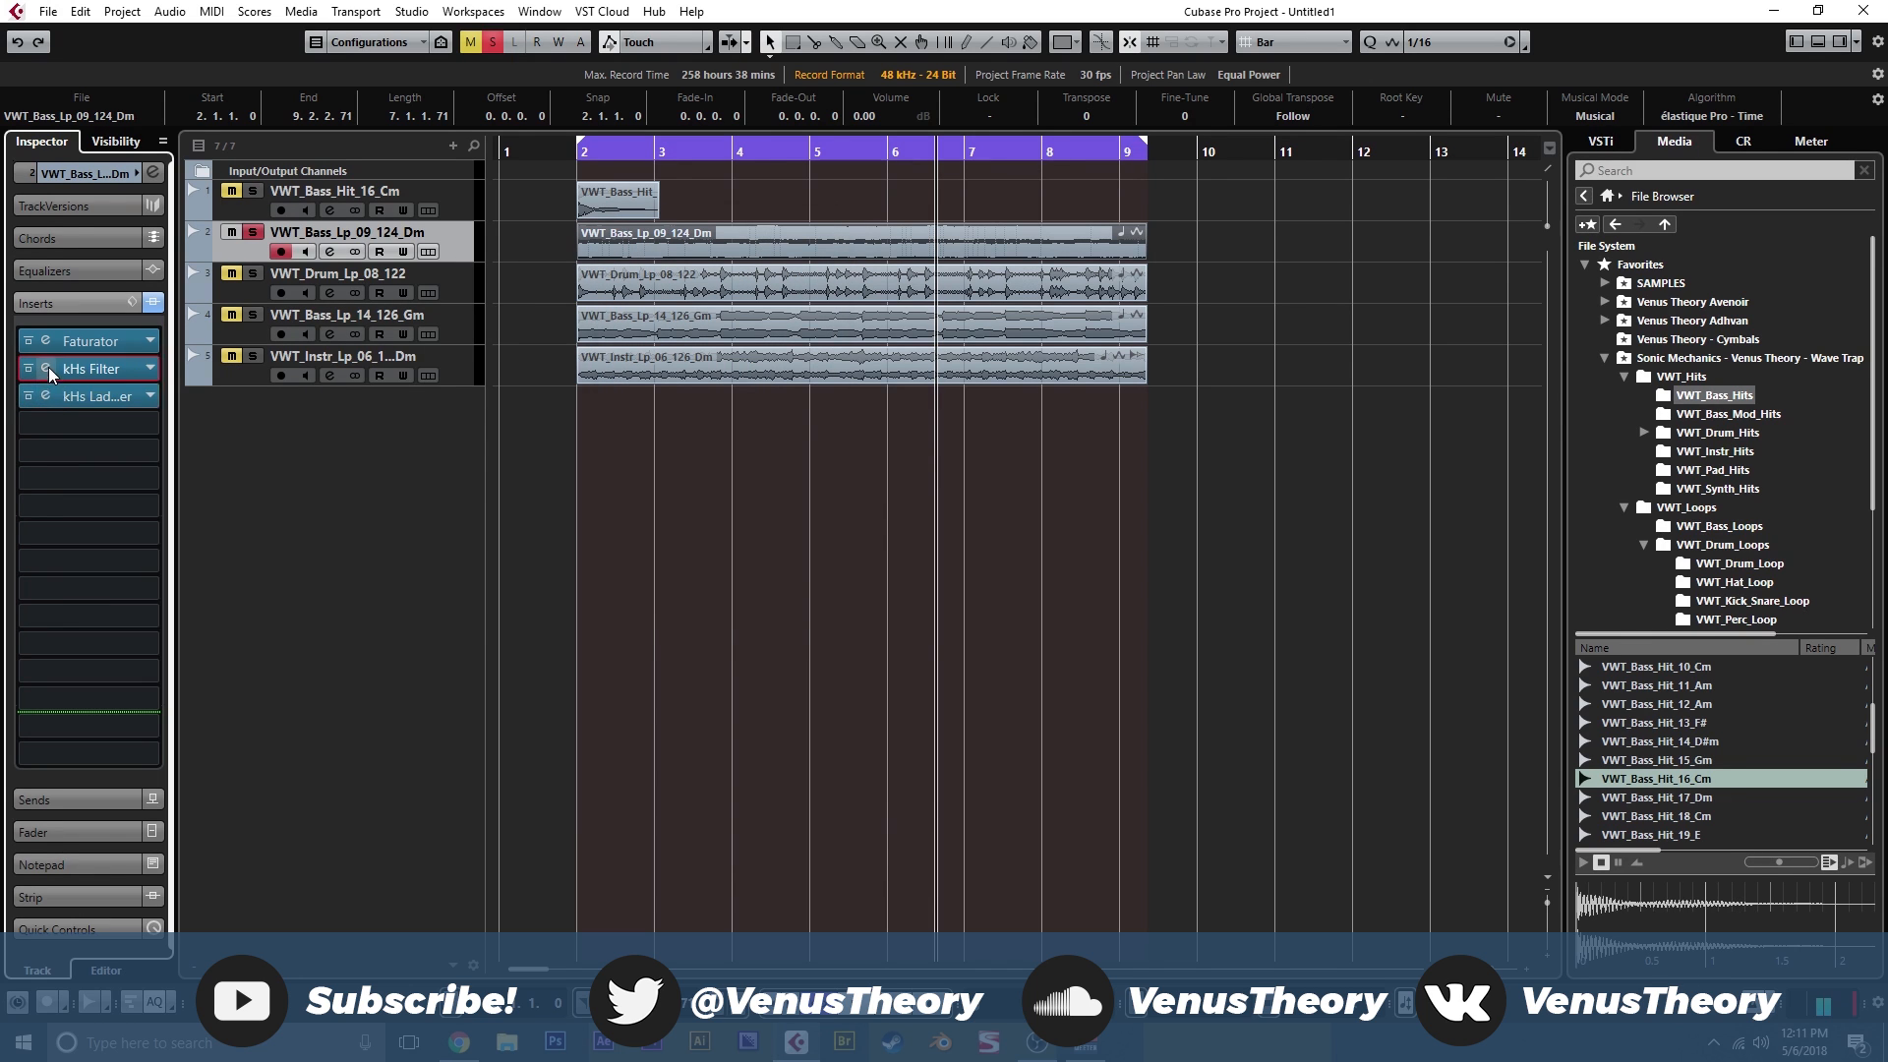
pyautogui.click(47, 368)
pyautogui.click(47, 396)
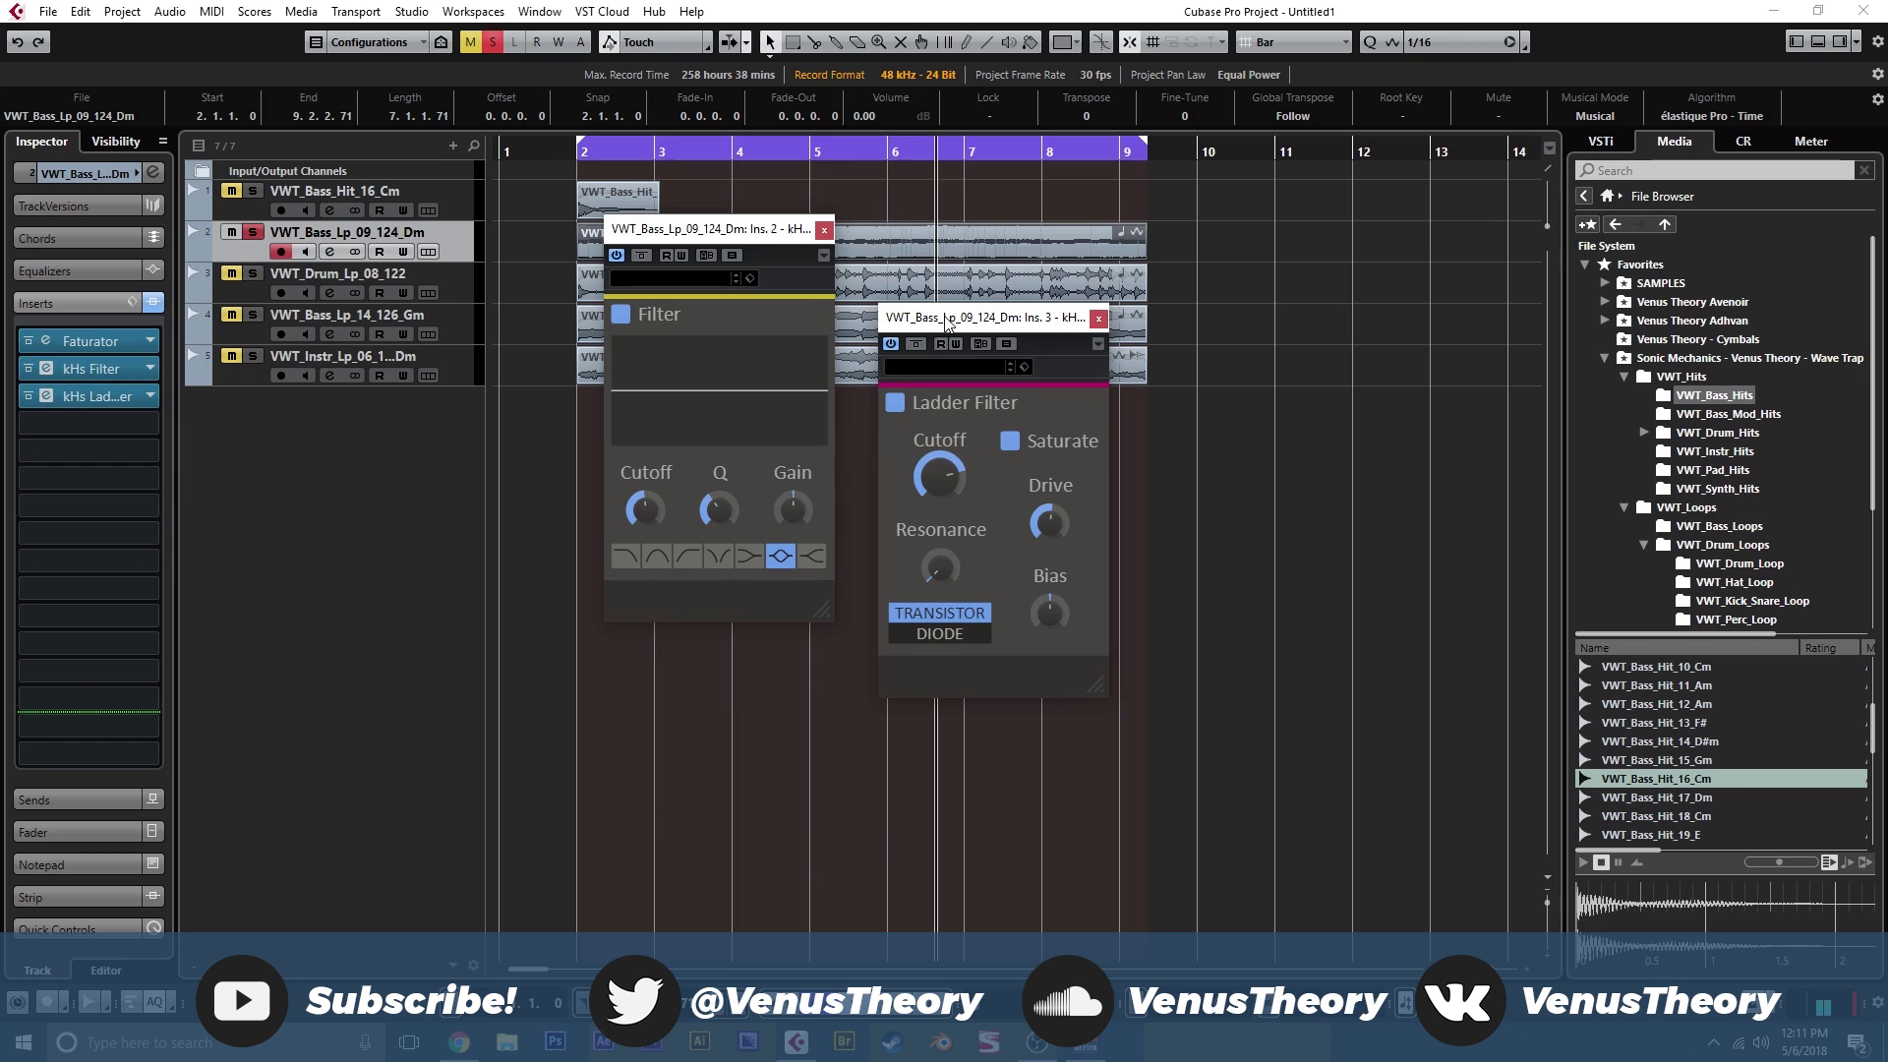
pyautogui.moveTo(951, 318); pyautogui.dragTo(946, 225)
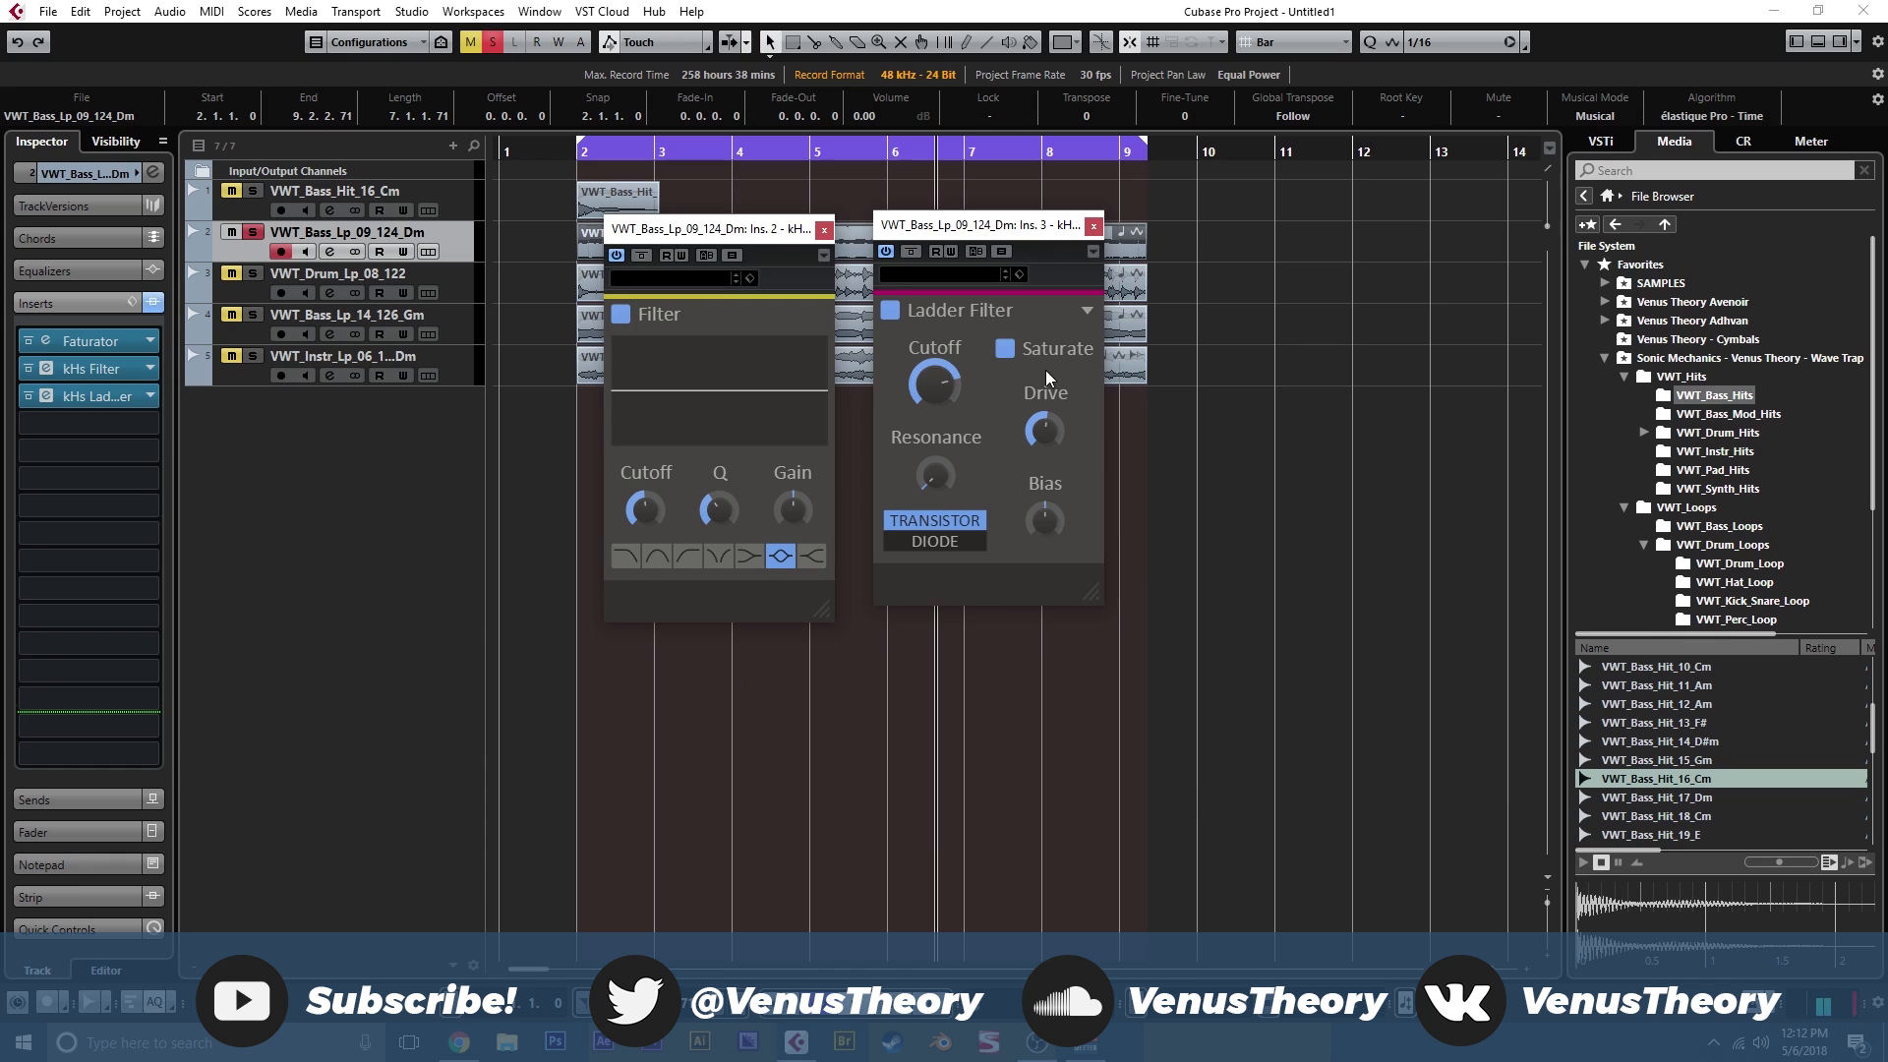
# Raise the Ladder Filter's Drive with Saturate on, then close both filter windows.
pyautogui.moveTo(929, 387)
pyautogui.mouseDown()
pyautogui.moveTo(930, 476)
pyautogui.moveTo(928, 387)
pyautogui.mouseUp()
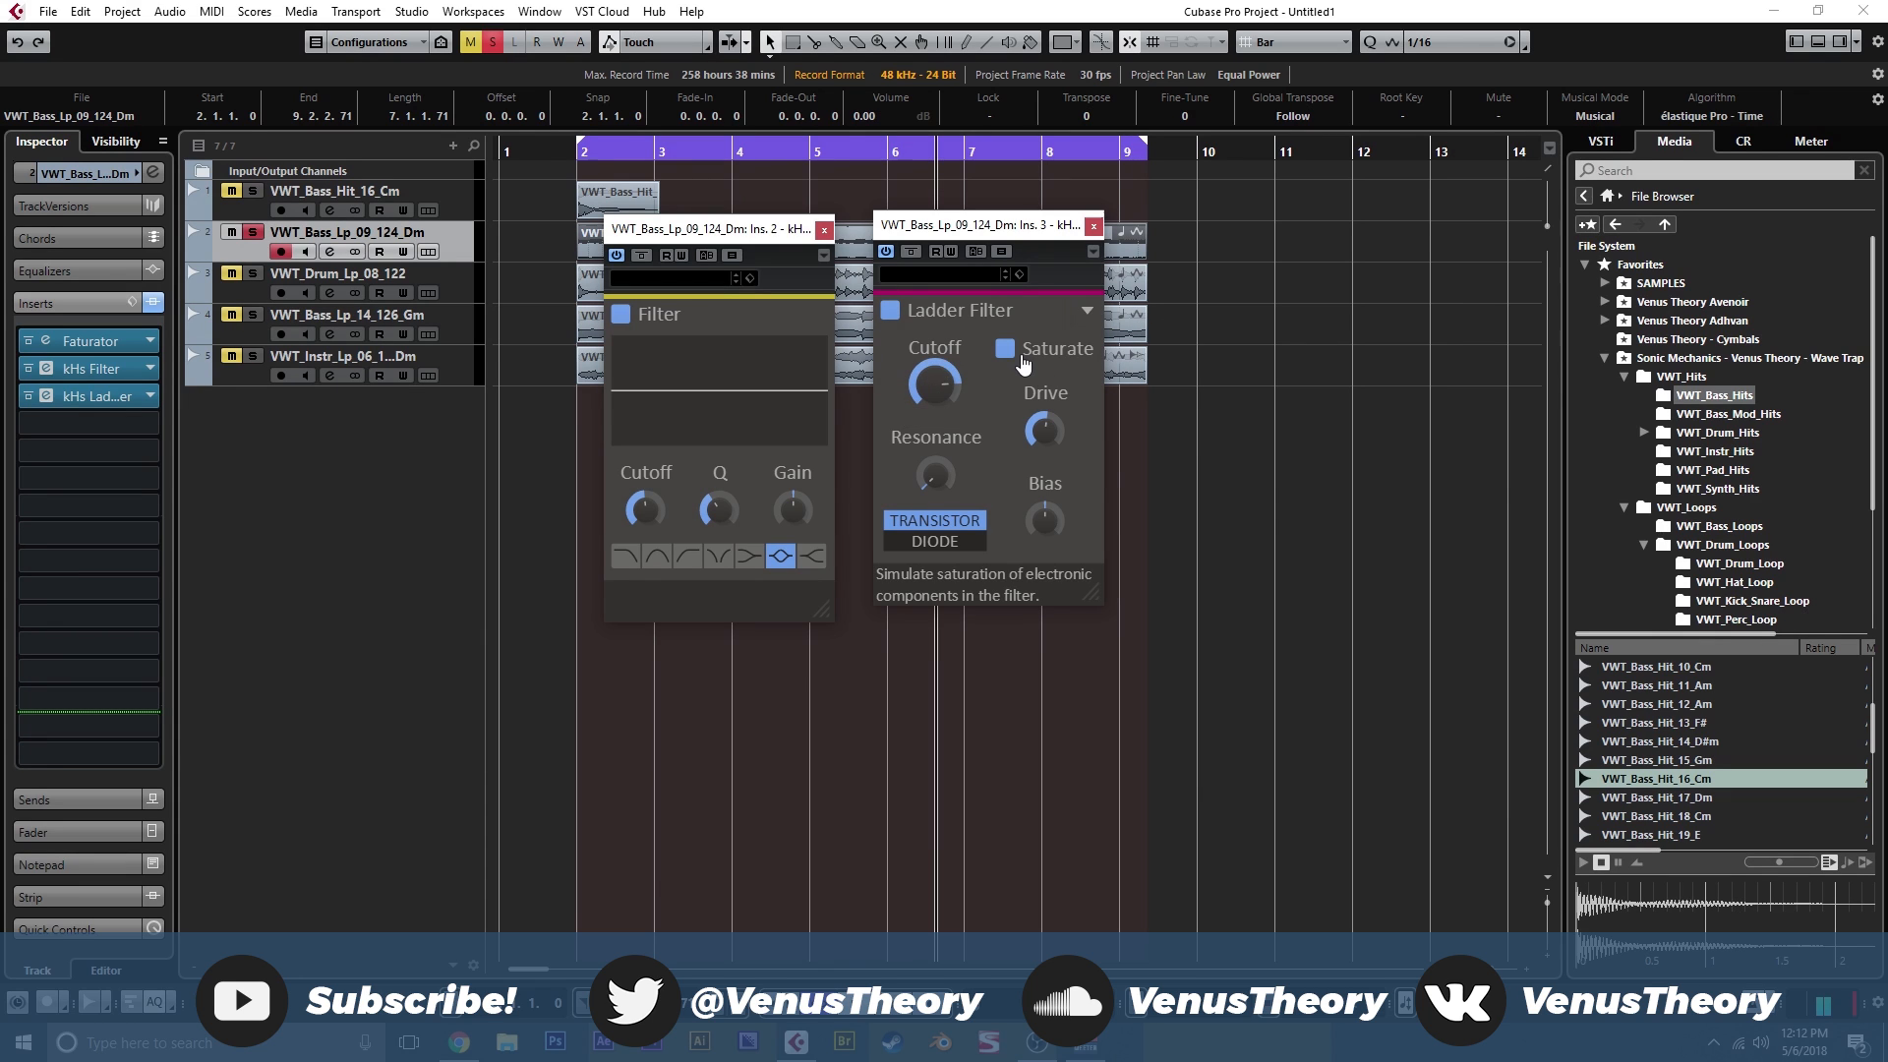
pyautogui.moveTo(1044, 430); pyautogui.dragTo(1044, 417)
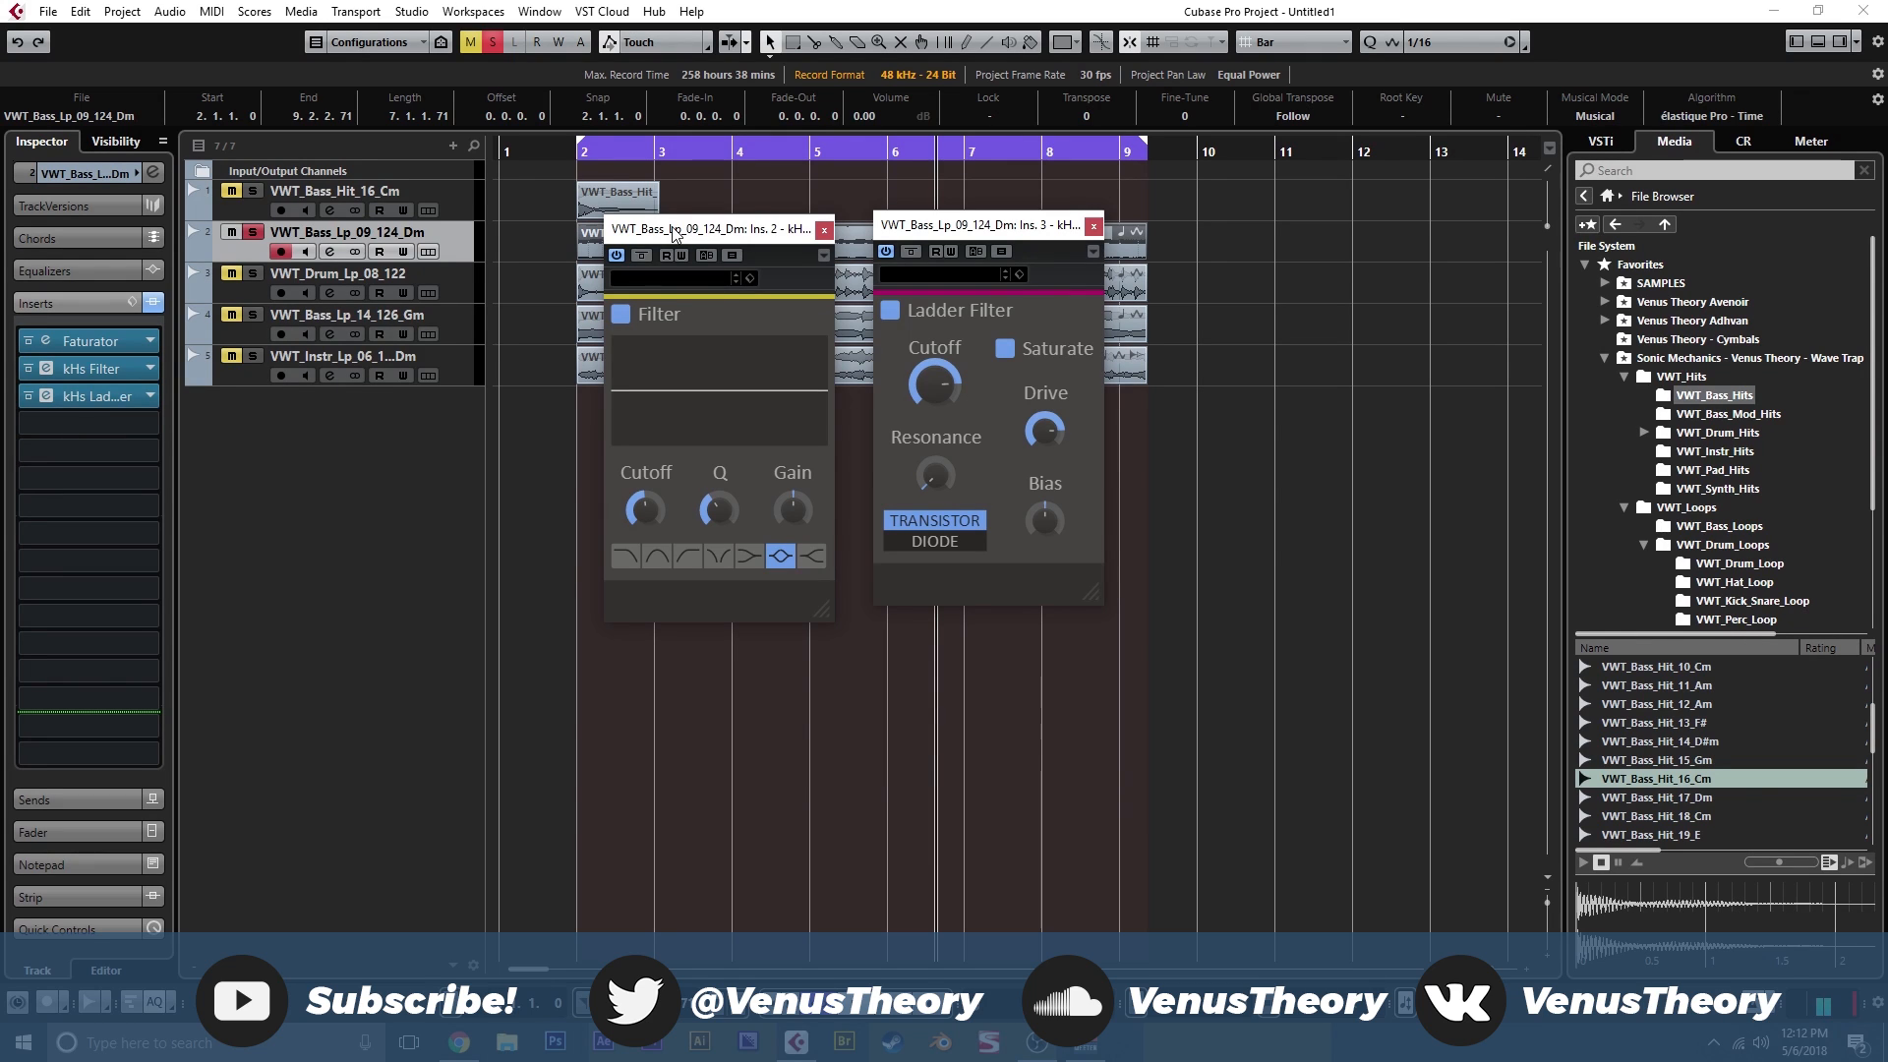
pyautogui.moveTo(675, 232); pyautogui.dragTo(698, 229)
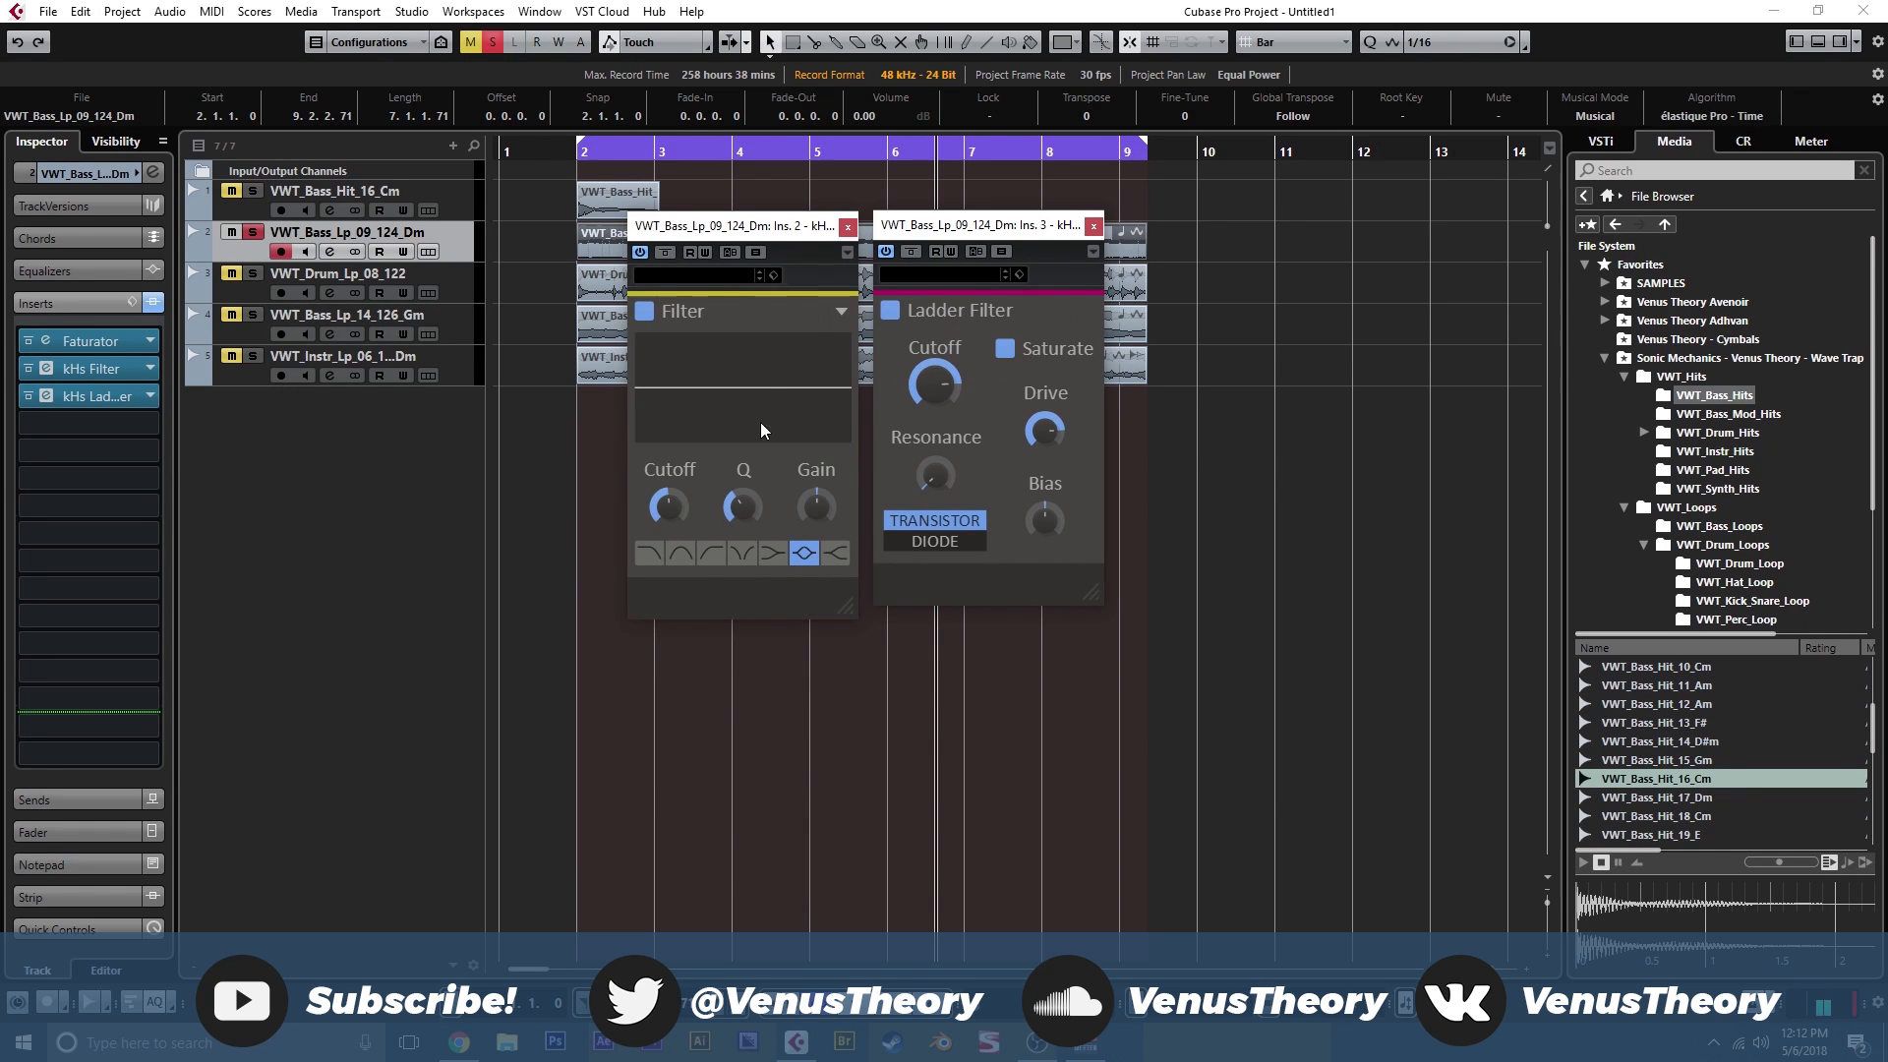
pyautogui.click(848, 227)
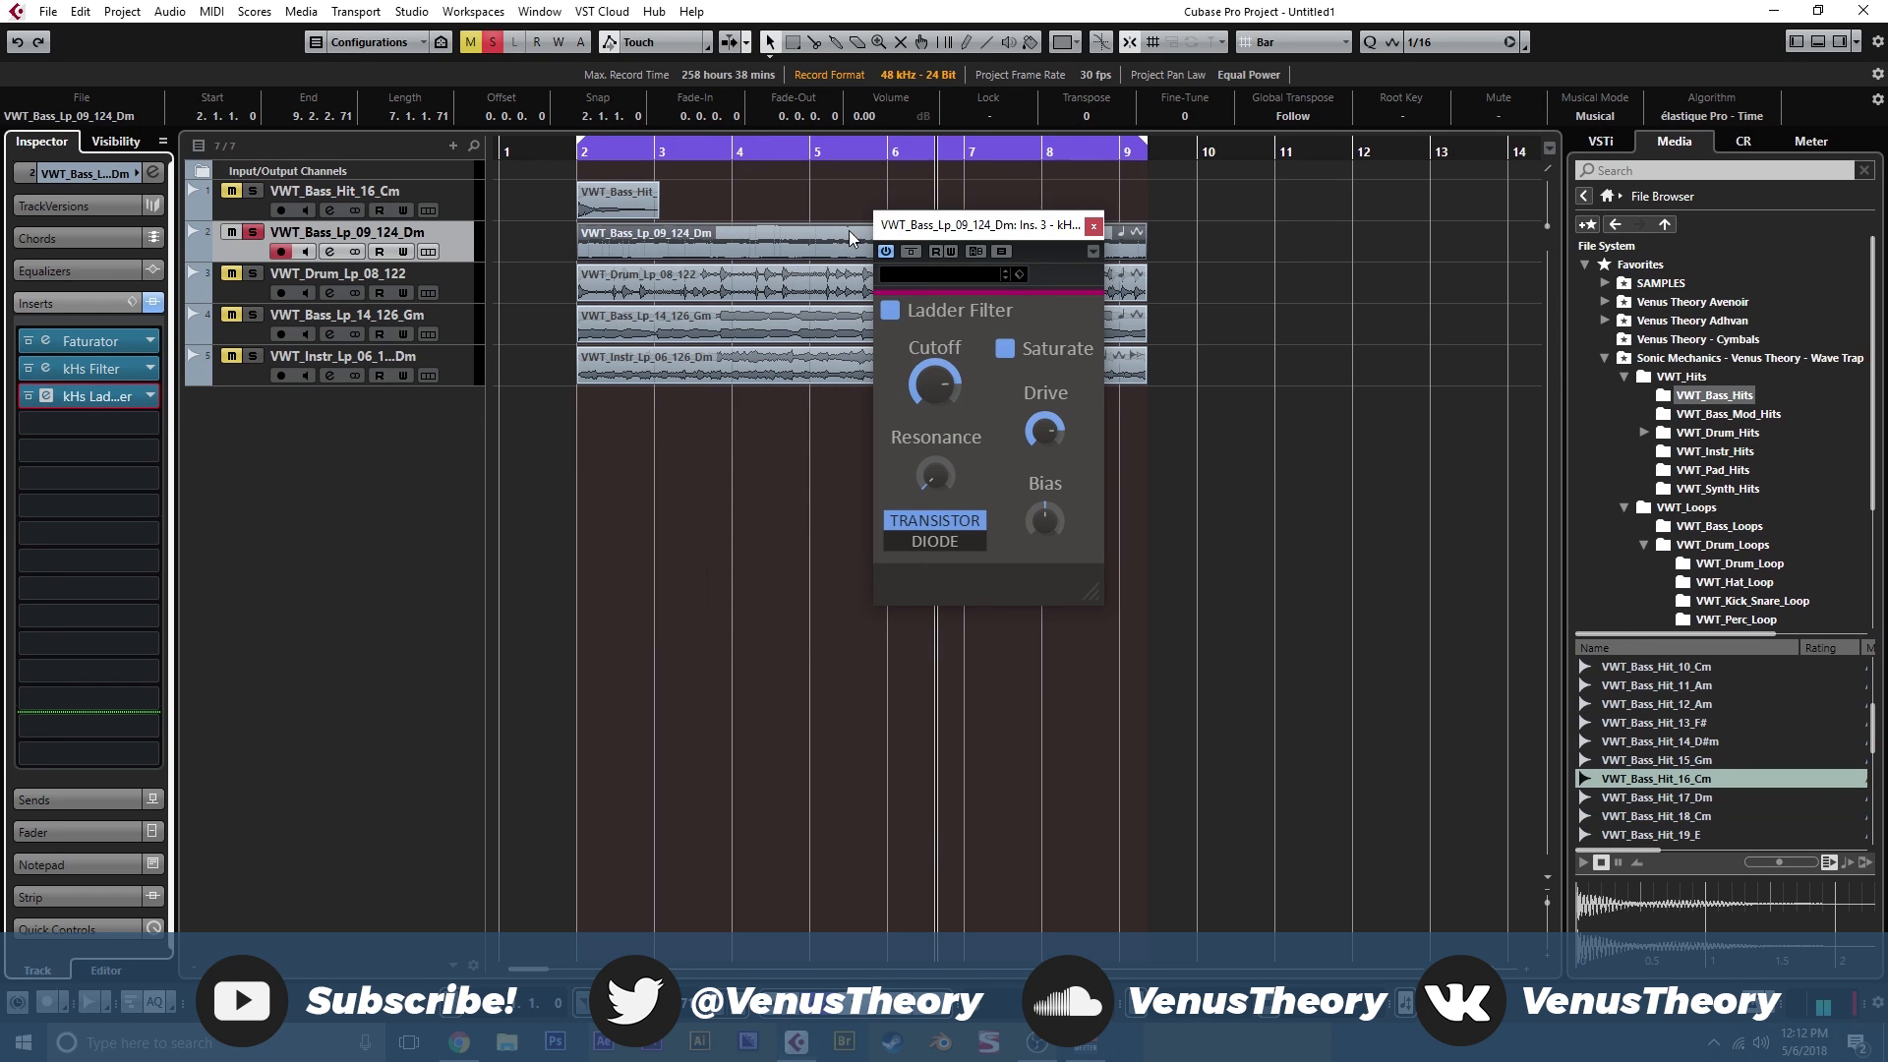
pyautogui.click(1092, 226)
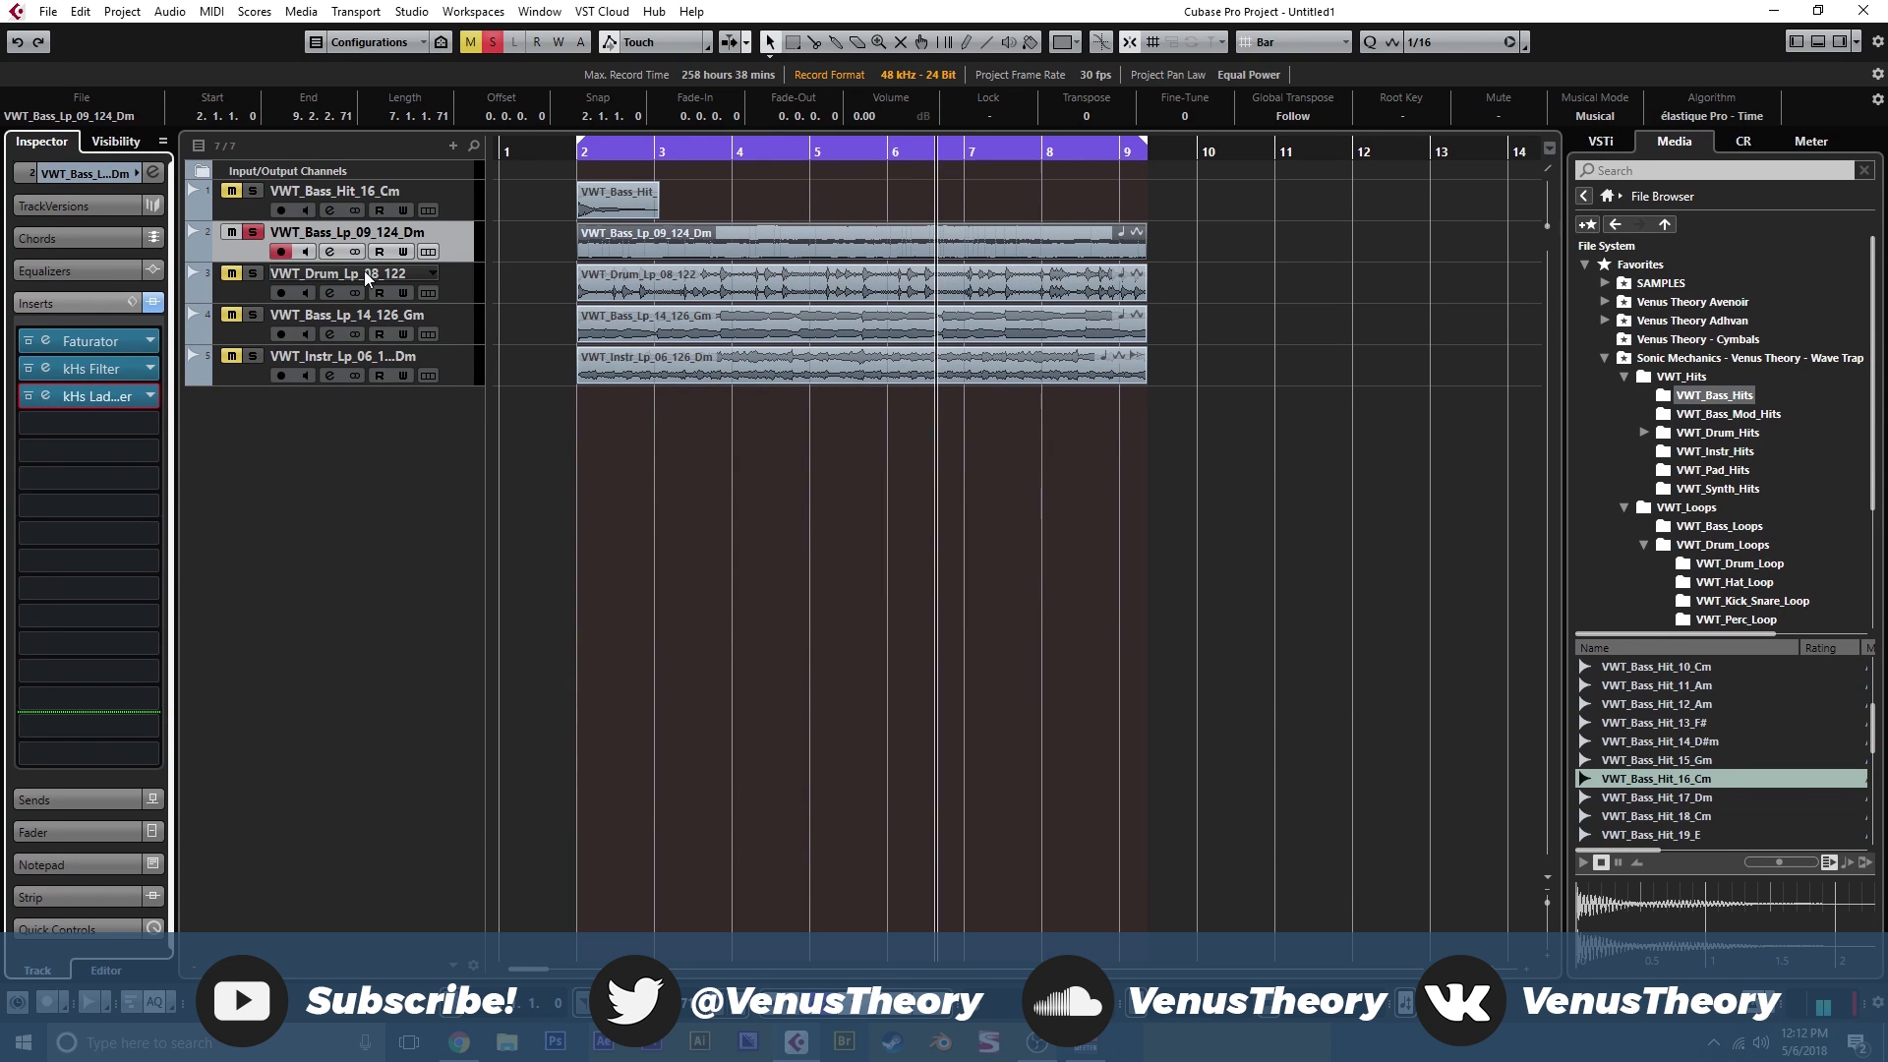
# Solo and select the VWT_Drum_Lp_08_122 track, activate and open its kHs Compressor insert, and reposition the window.
pyautogui.click(254, 273)
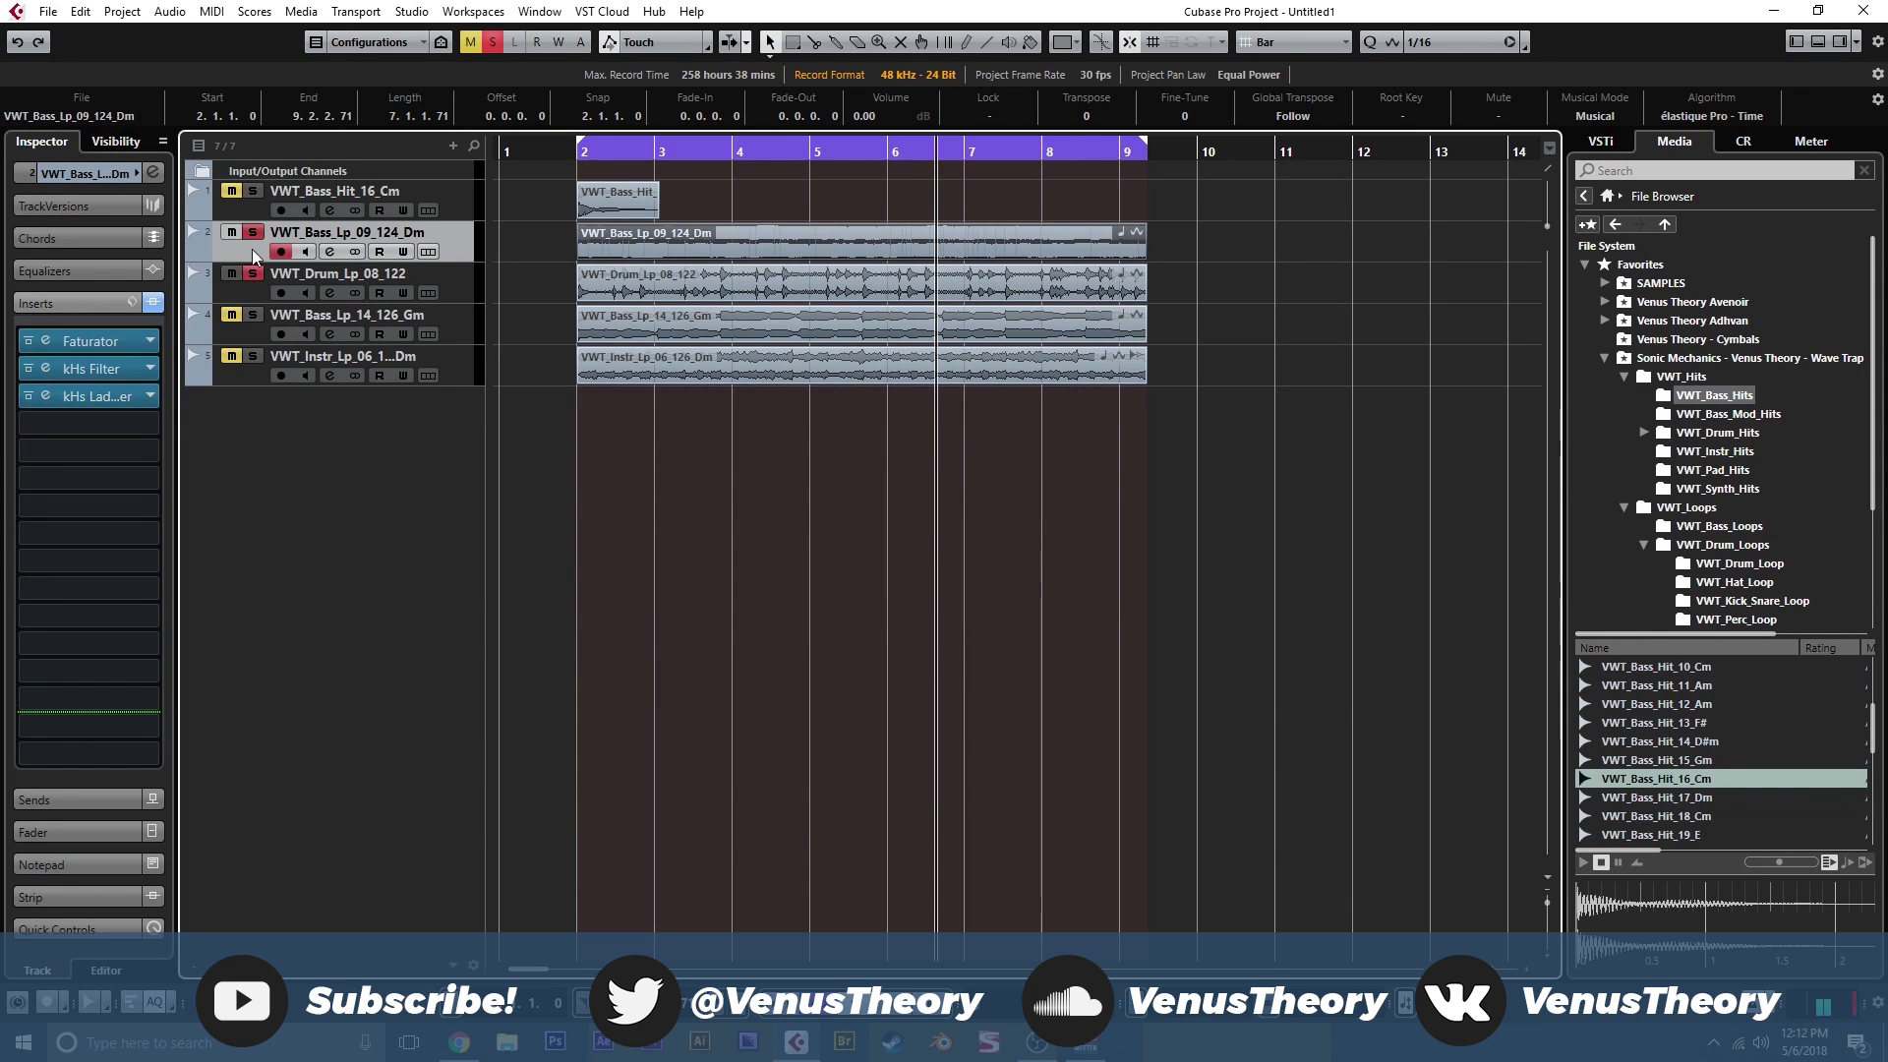
pyautogui.click(433, 273)
pyautogui.click(45, 341)
pyautogui.click(45, 340)
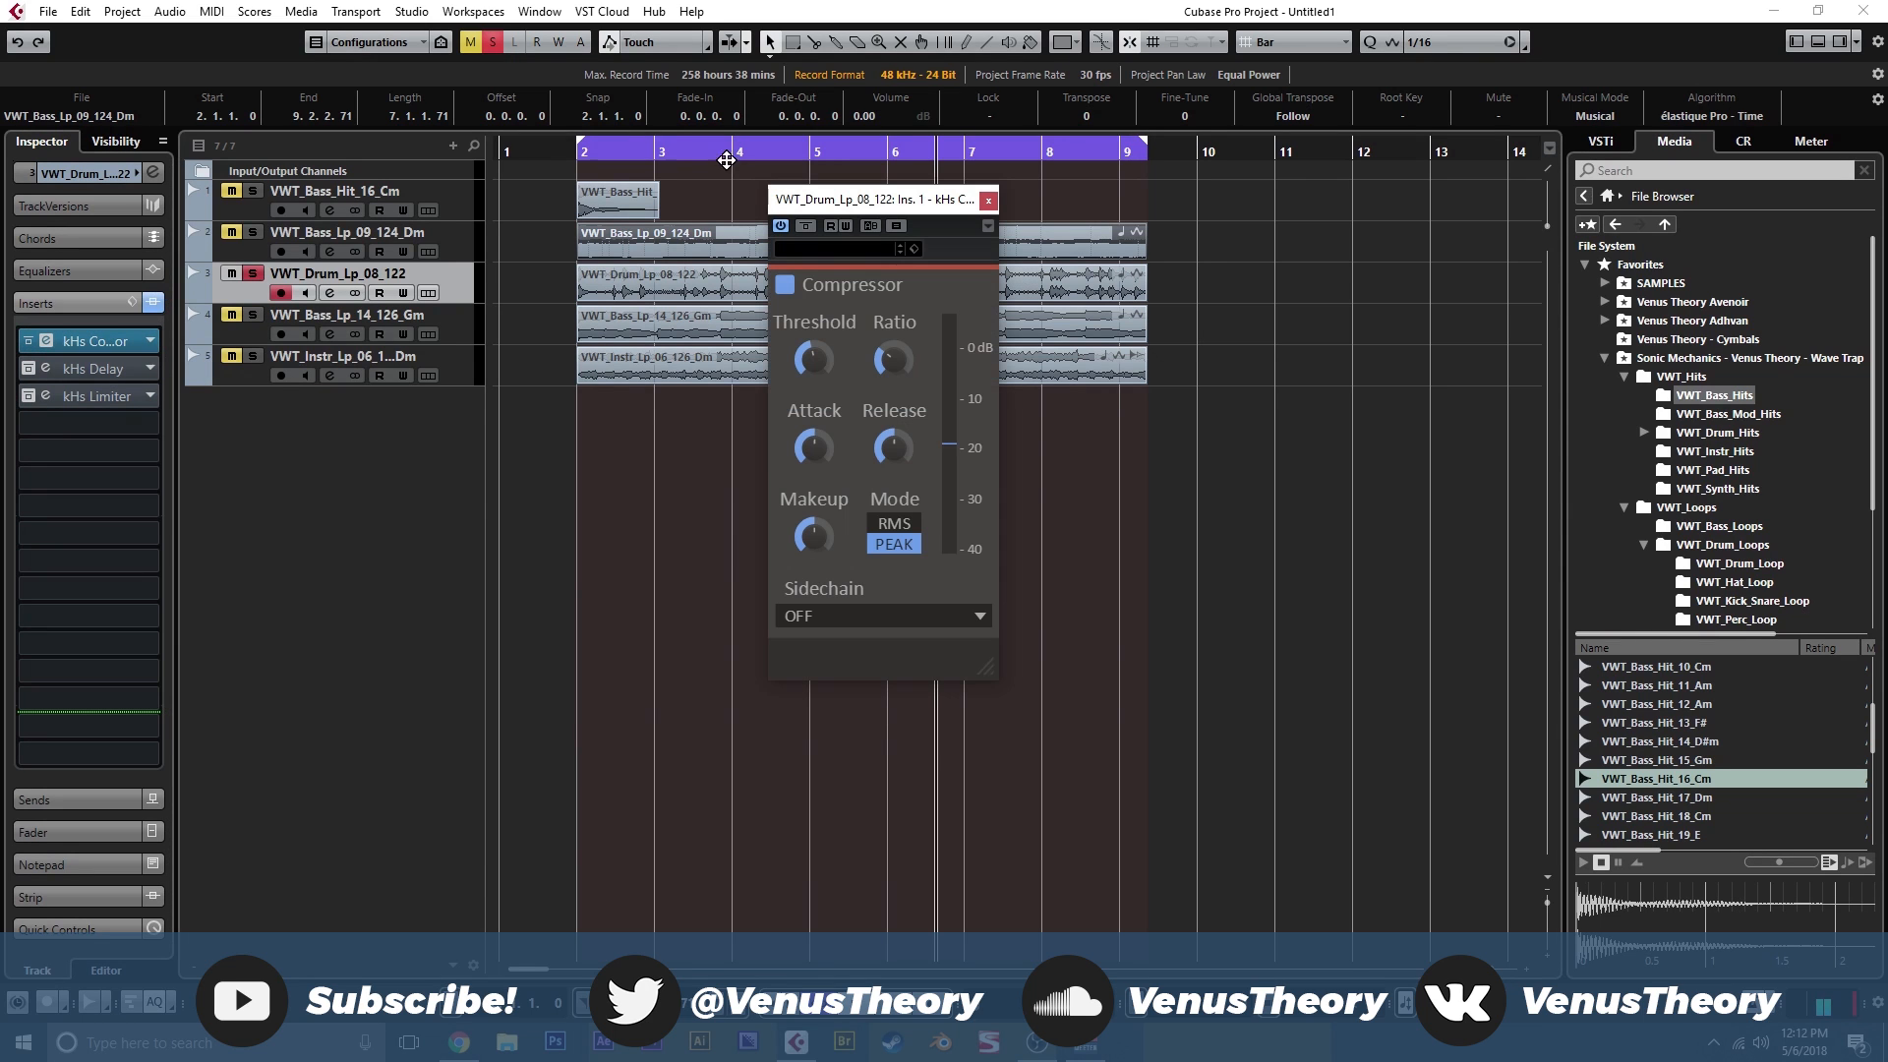
pyautogui.moveTo(839, 204); pyautogui.dragTo(673, 223)
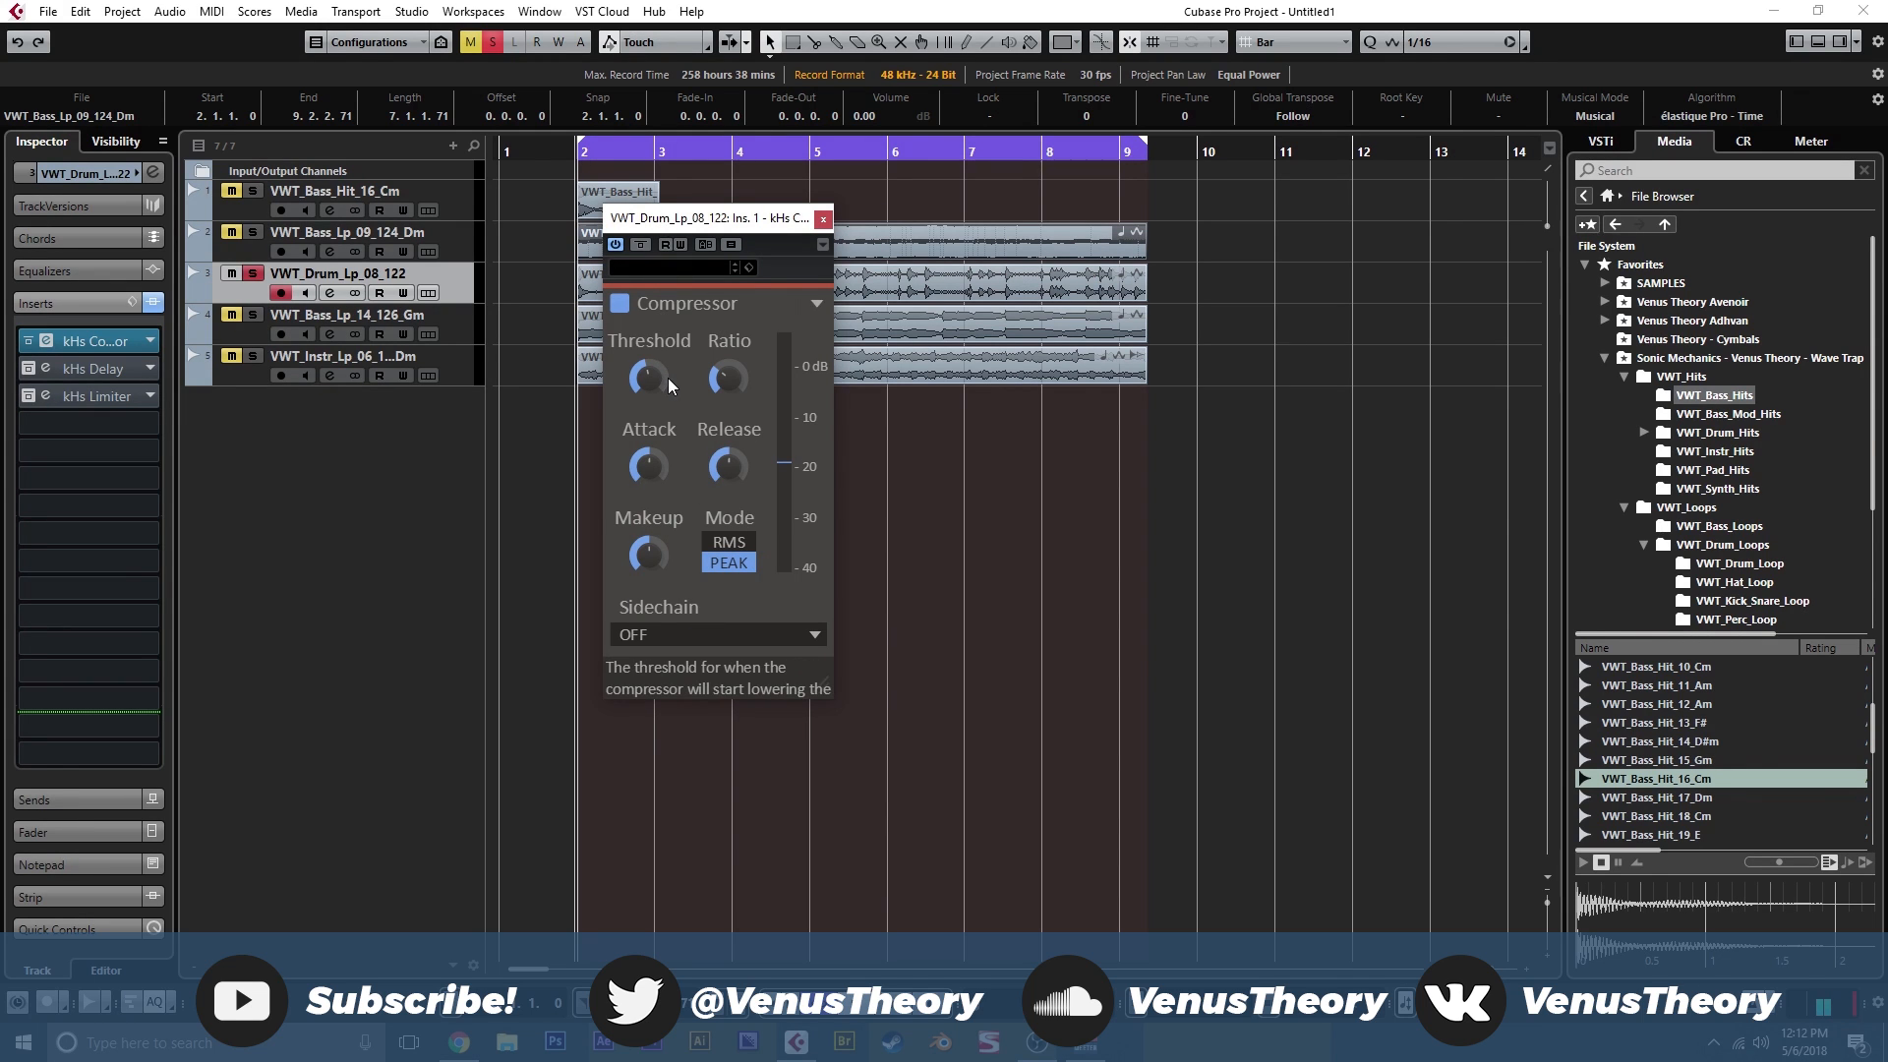
# Play the drum loop with the compressor bypassed, re-enable it during playback to compare, and close its window.
pyautogui.click(641, 245)
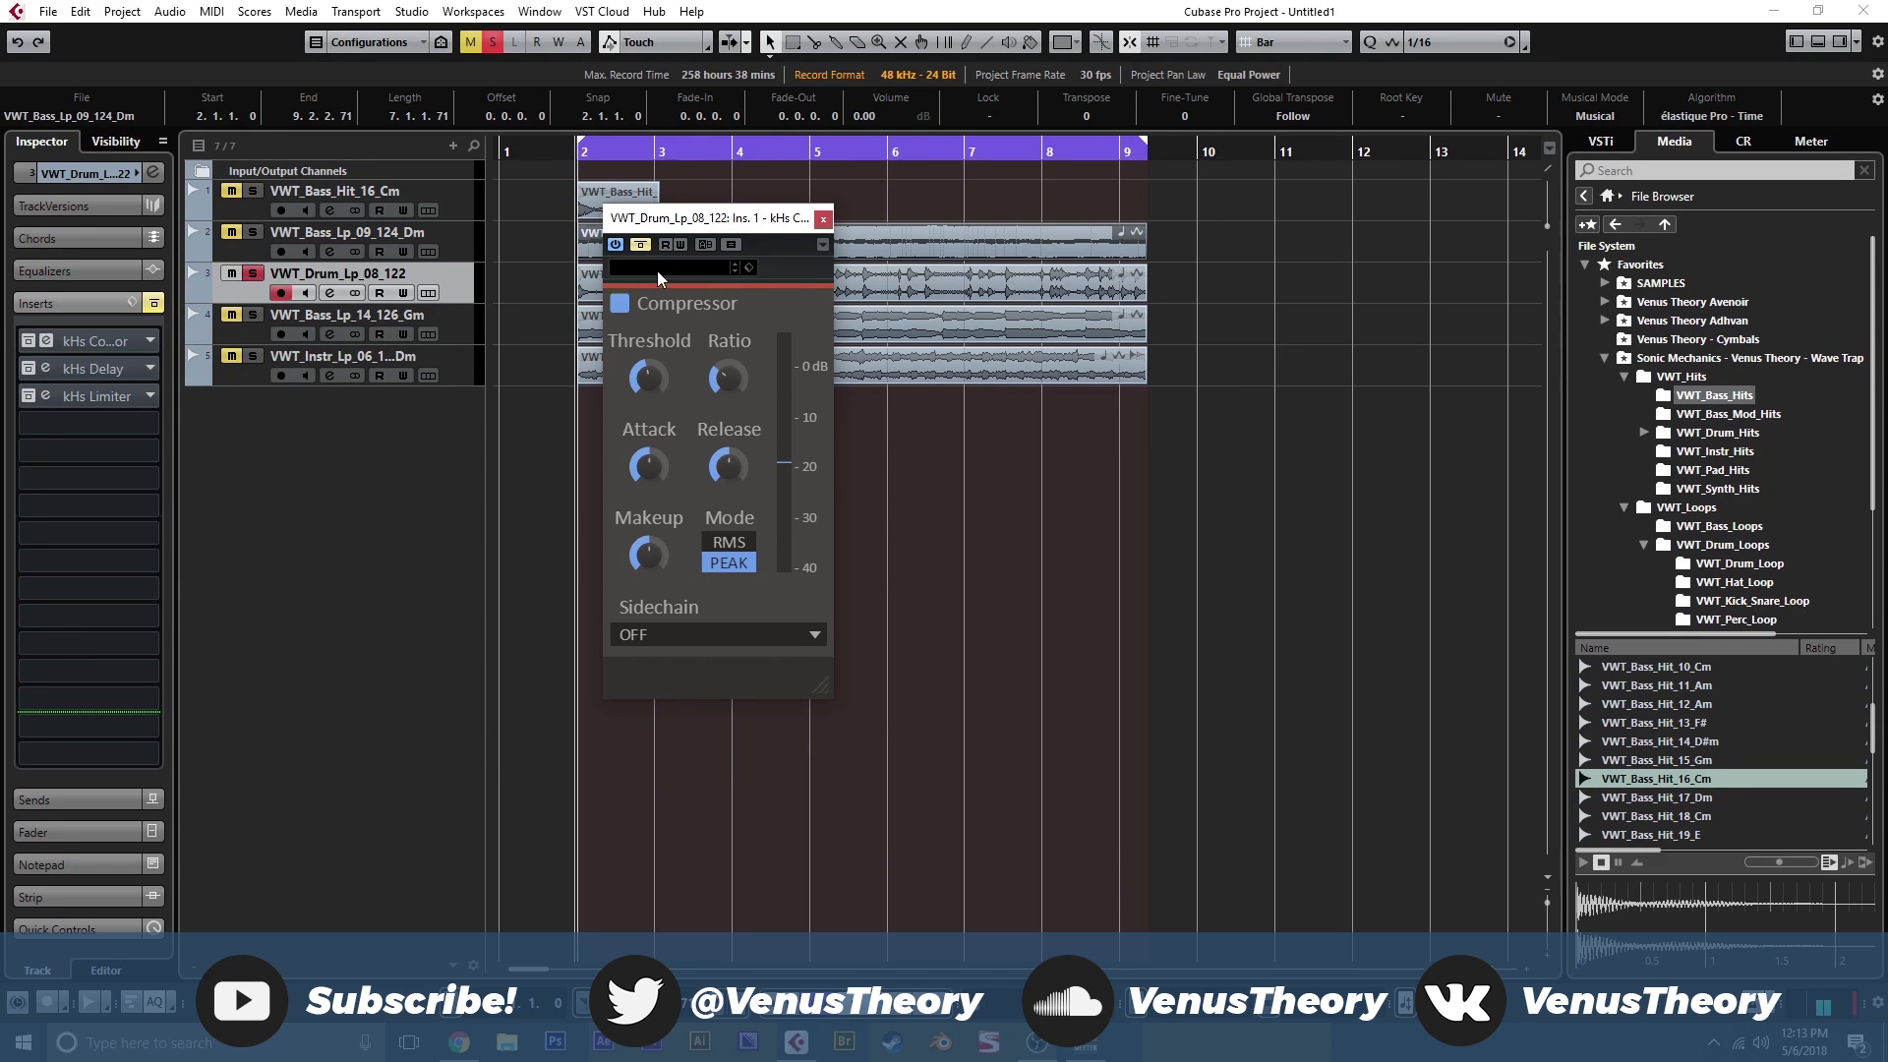
pyautogui.press('space')
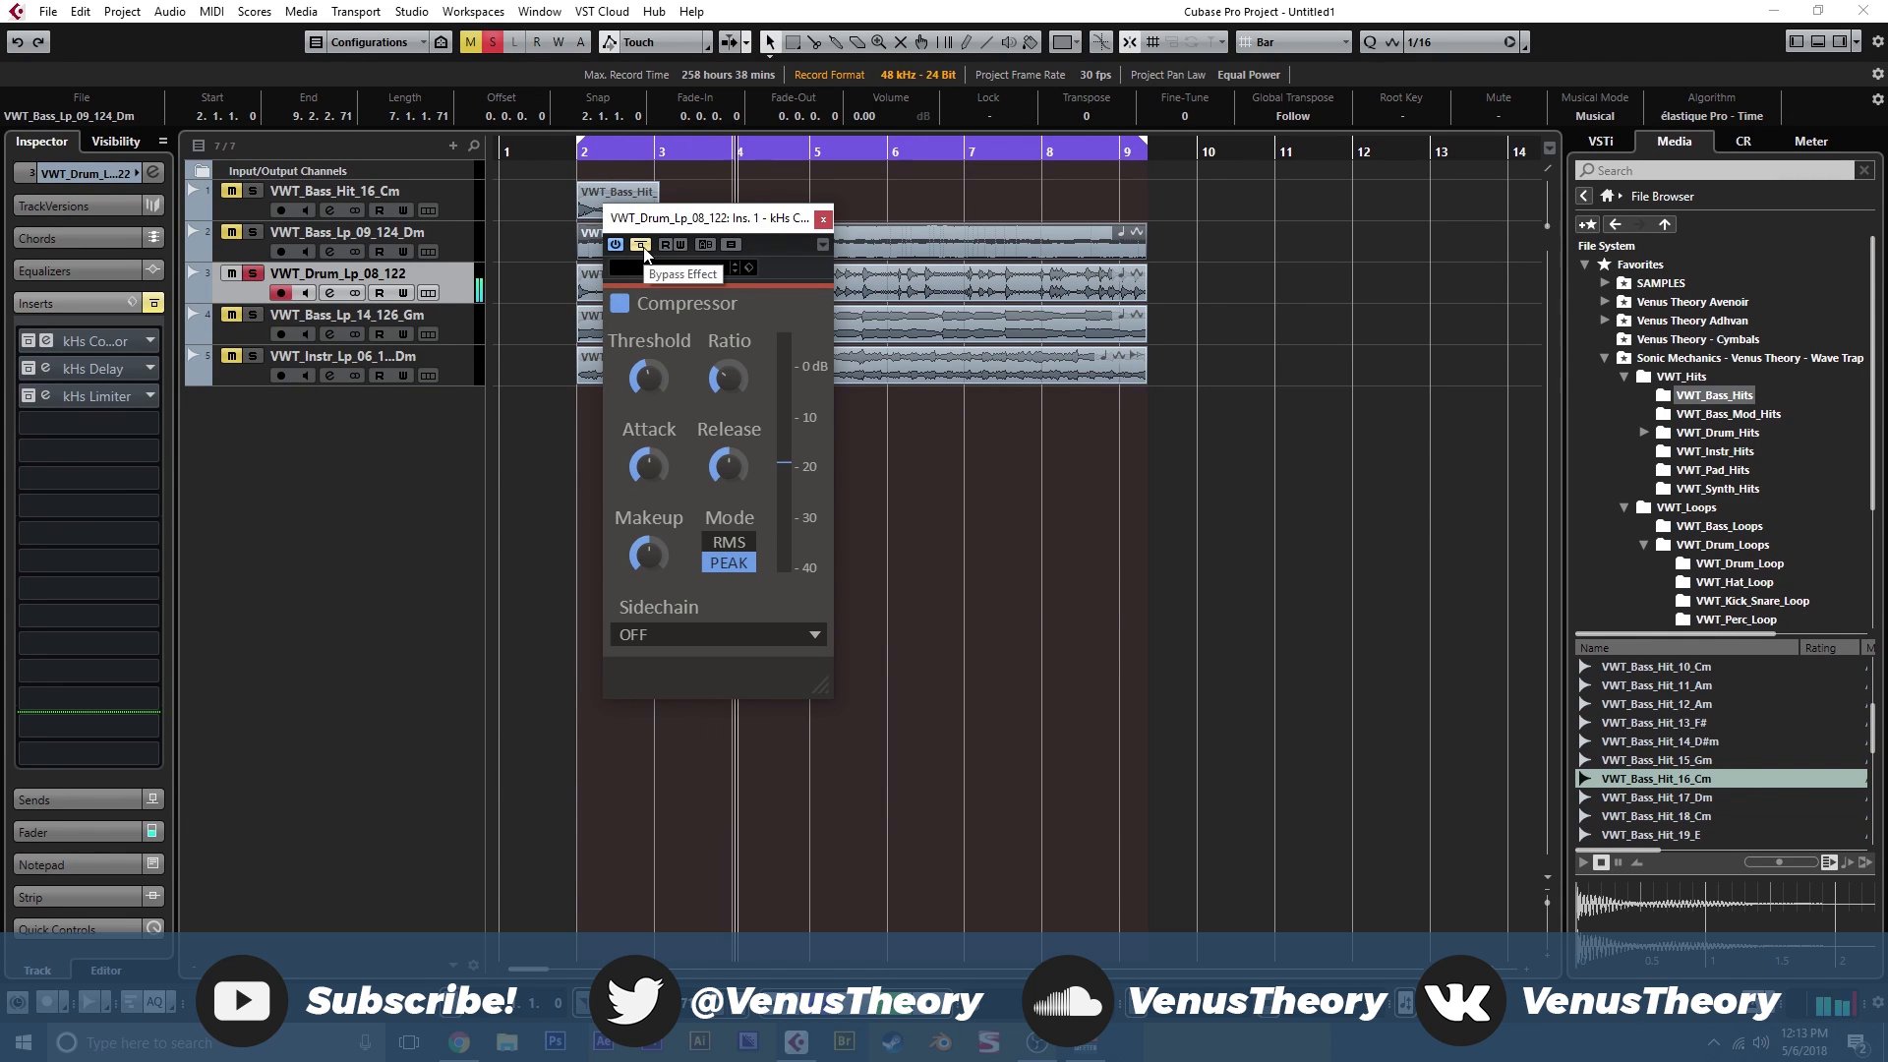
pyautogui.click(642, 245)
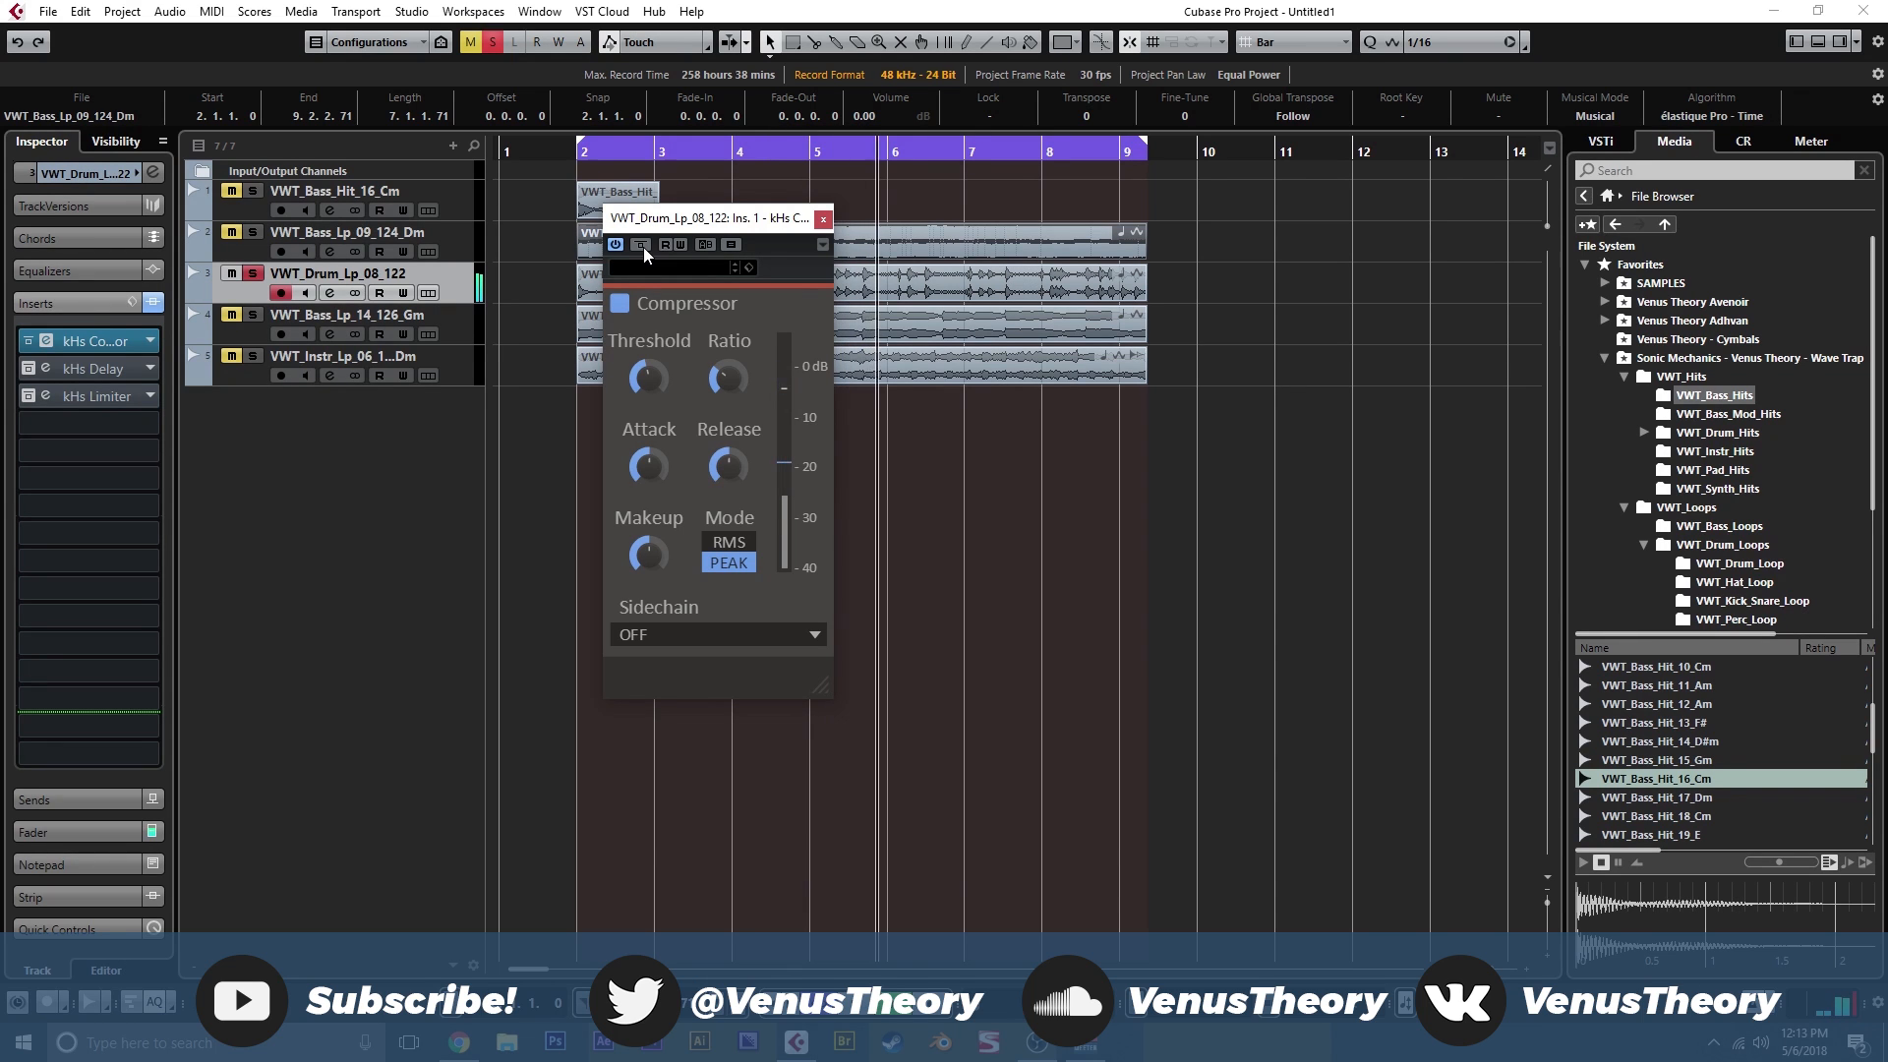
pyautogui.click(822, 225)
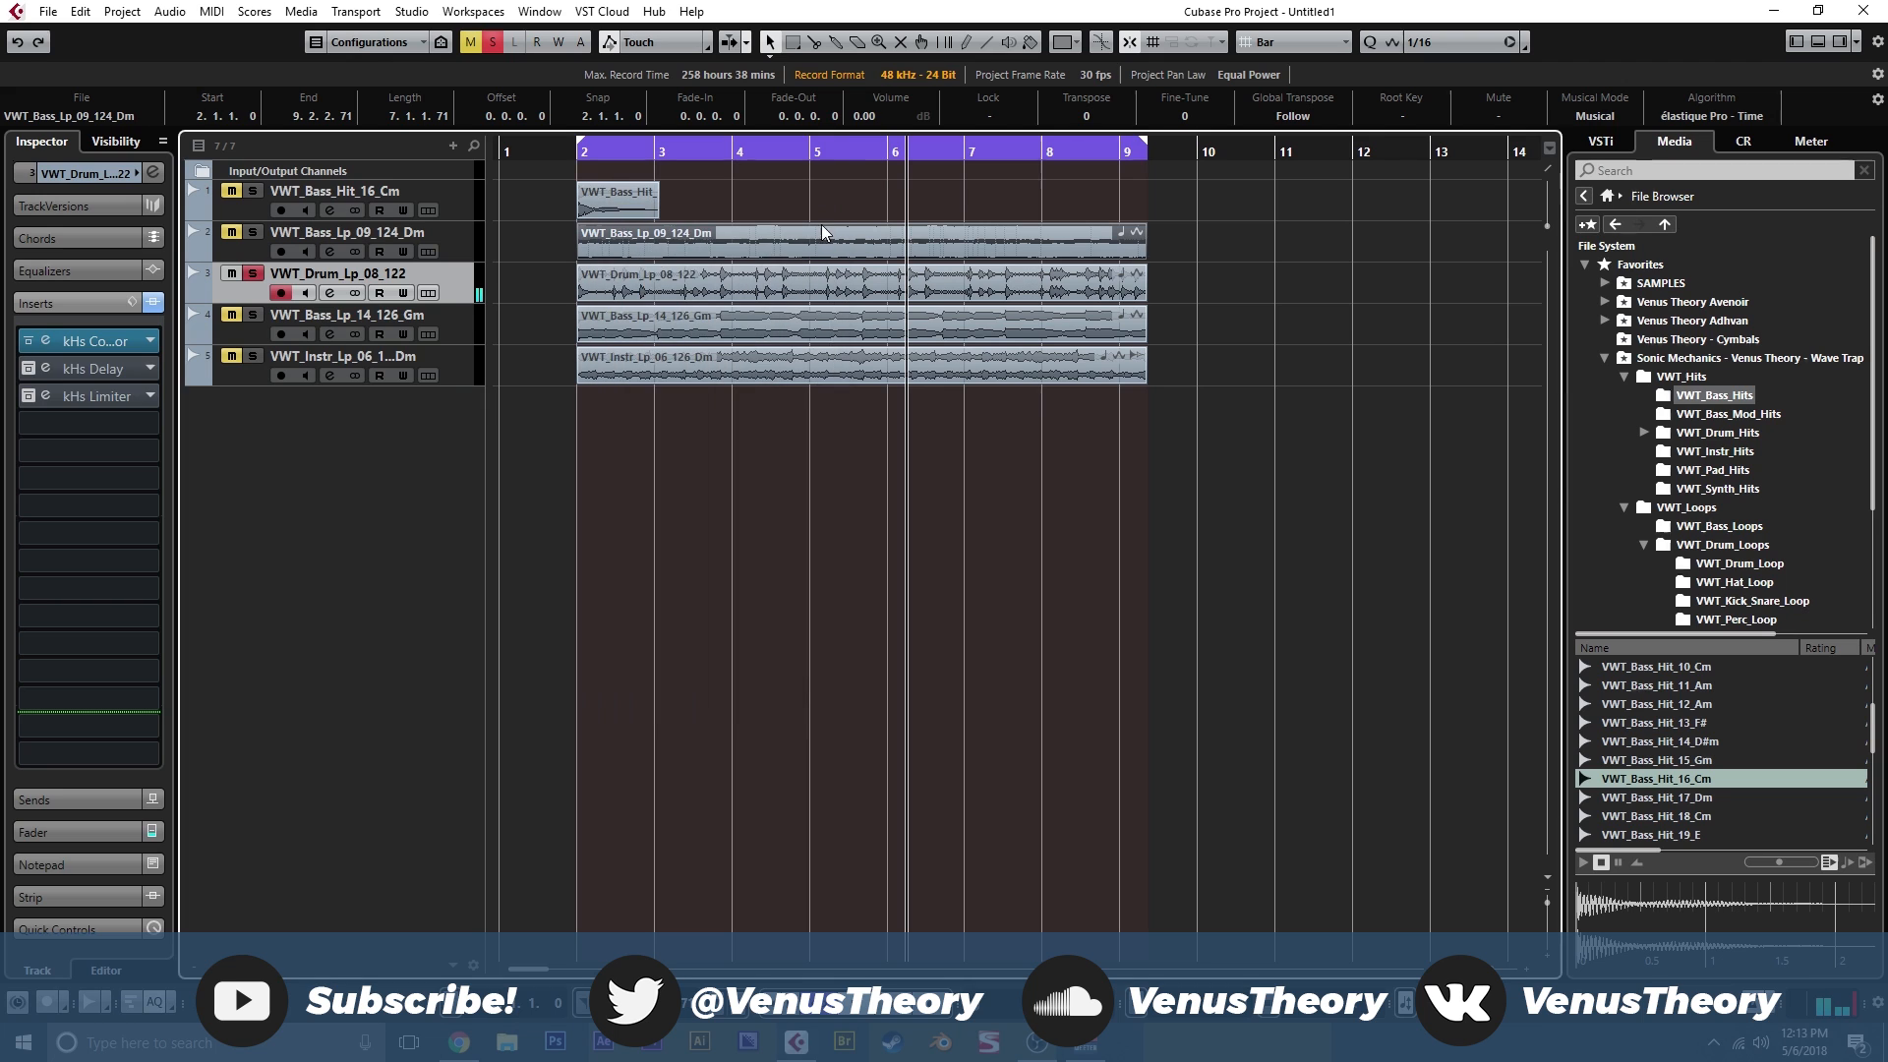
# Activate and open the drum loop's kHs Delay, try the MS time mode before returning to SYNC, and try the Pan.
pyautogui.click(42, 369)
pyautogui.moveTo(934, 299); pyautogui.dragTo(764, 279)
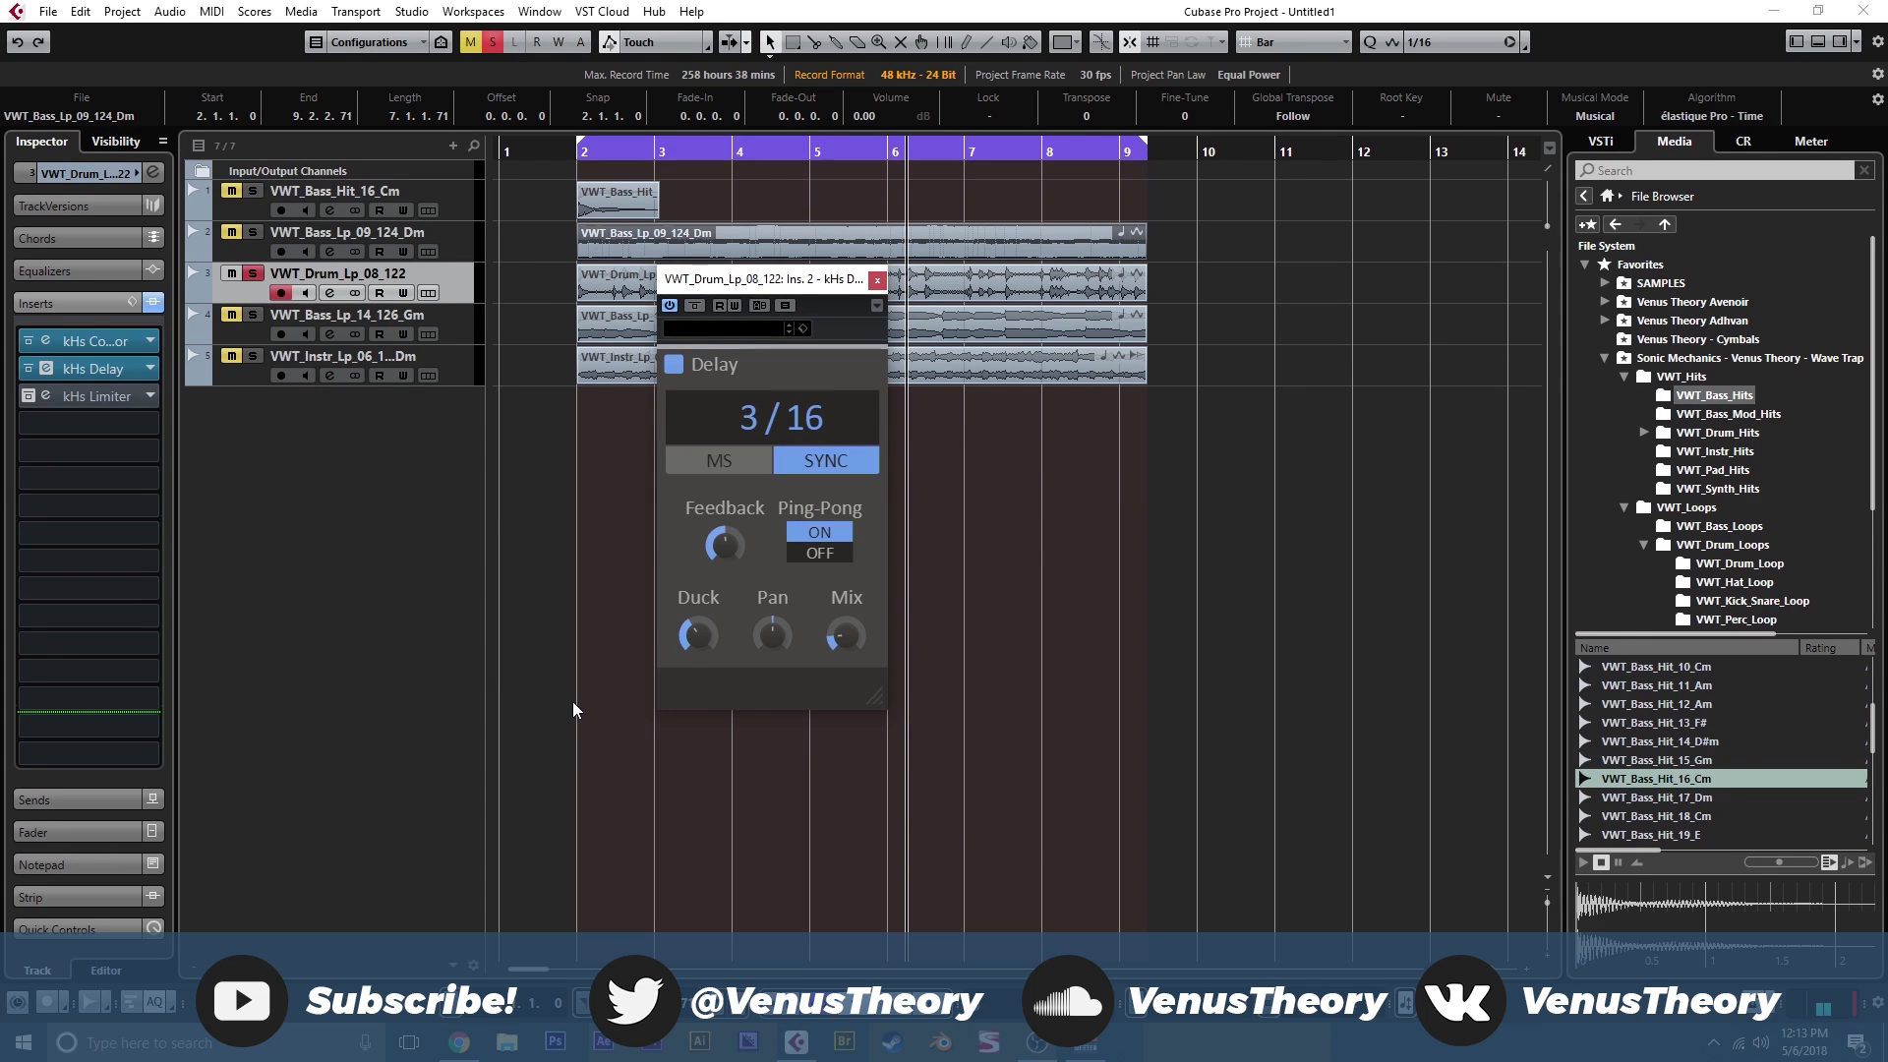
pyautogui.click(733, 465)
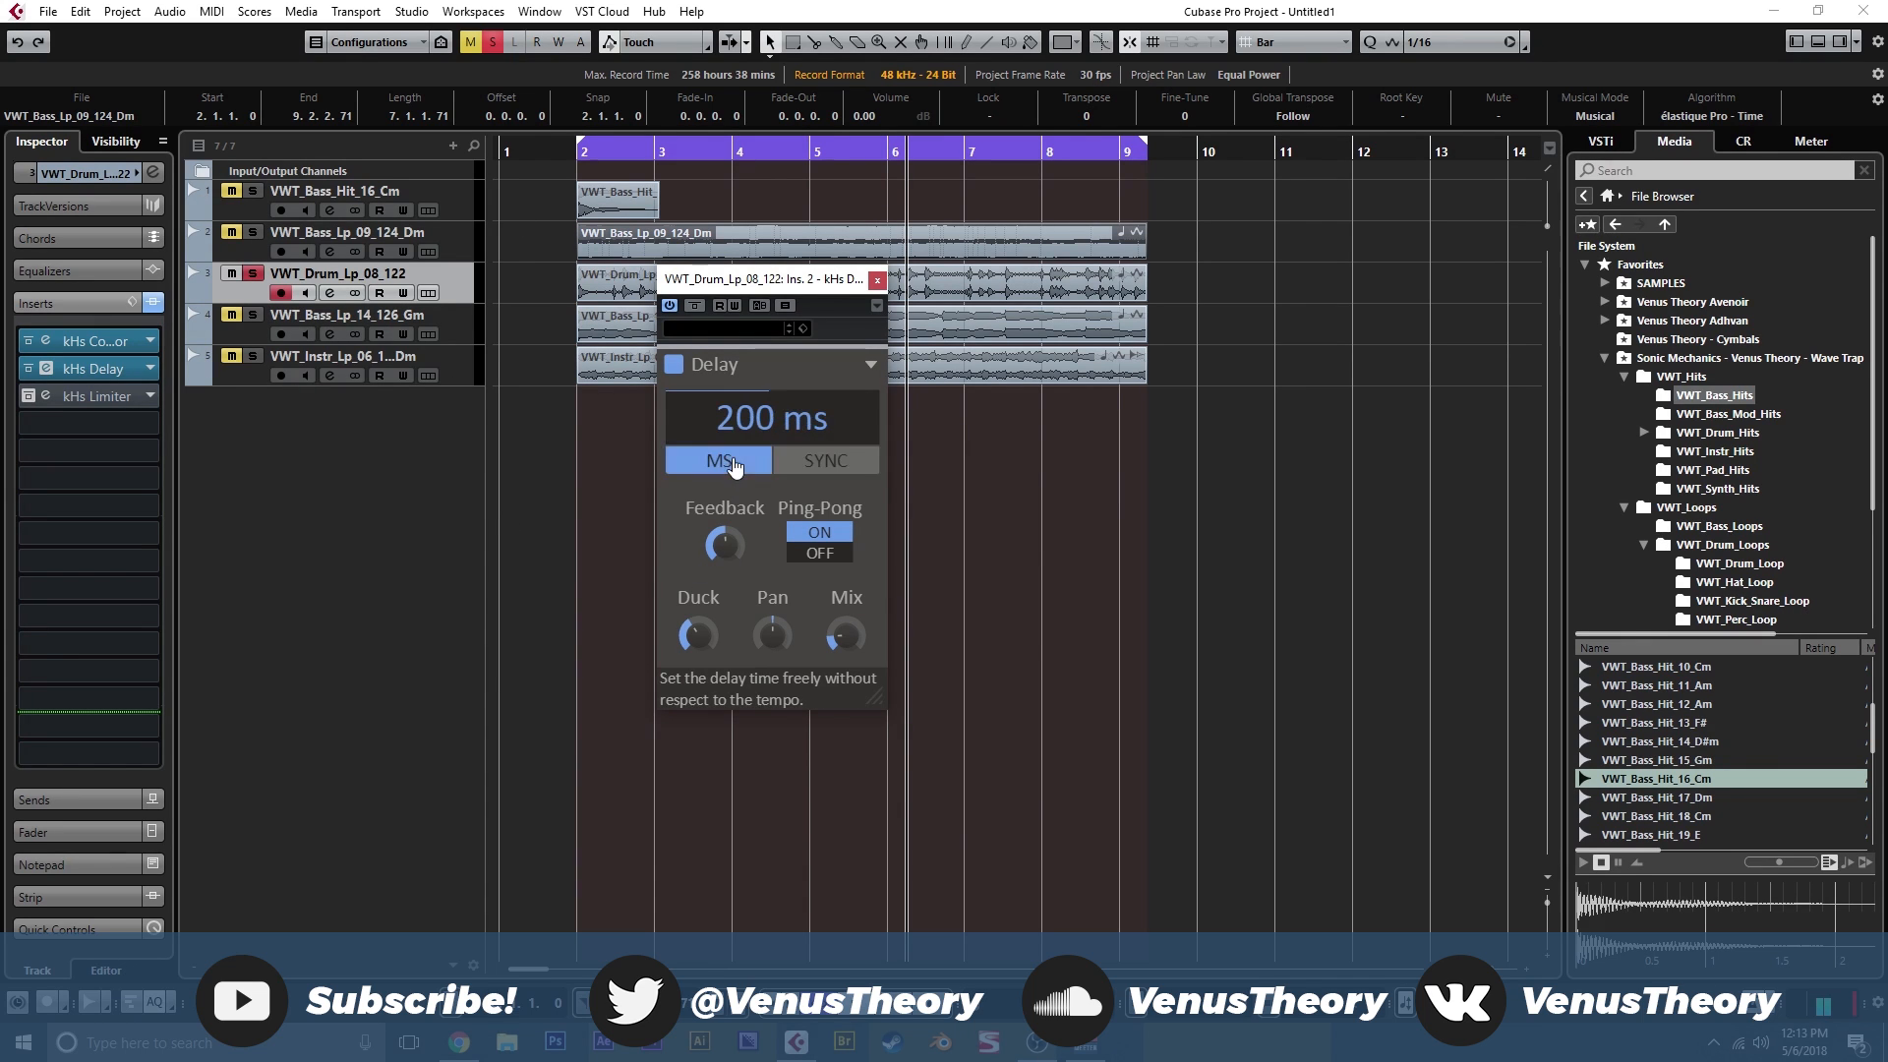
pyautogui.click(816, 464)
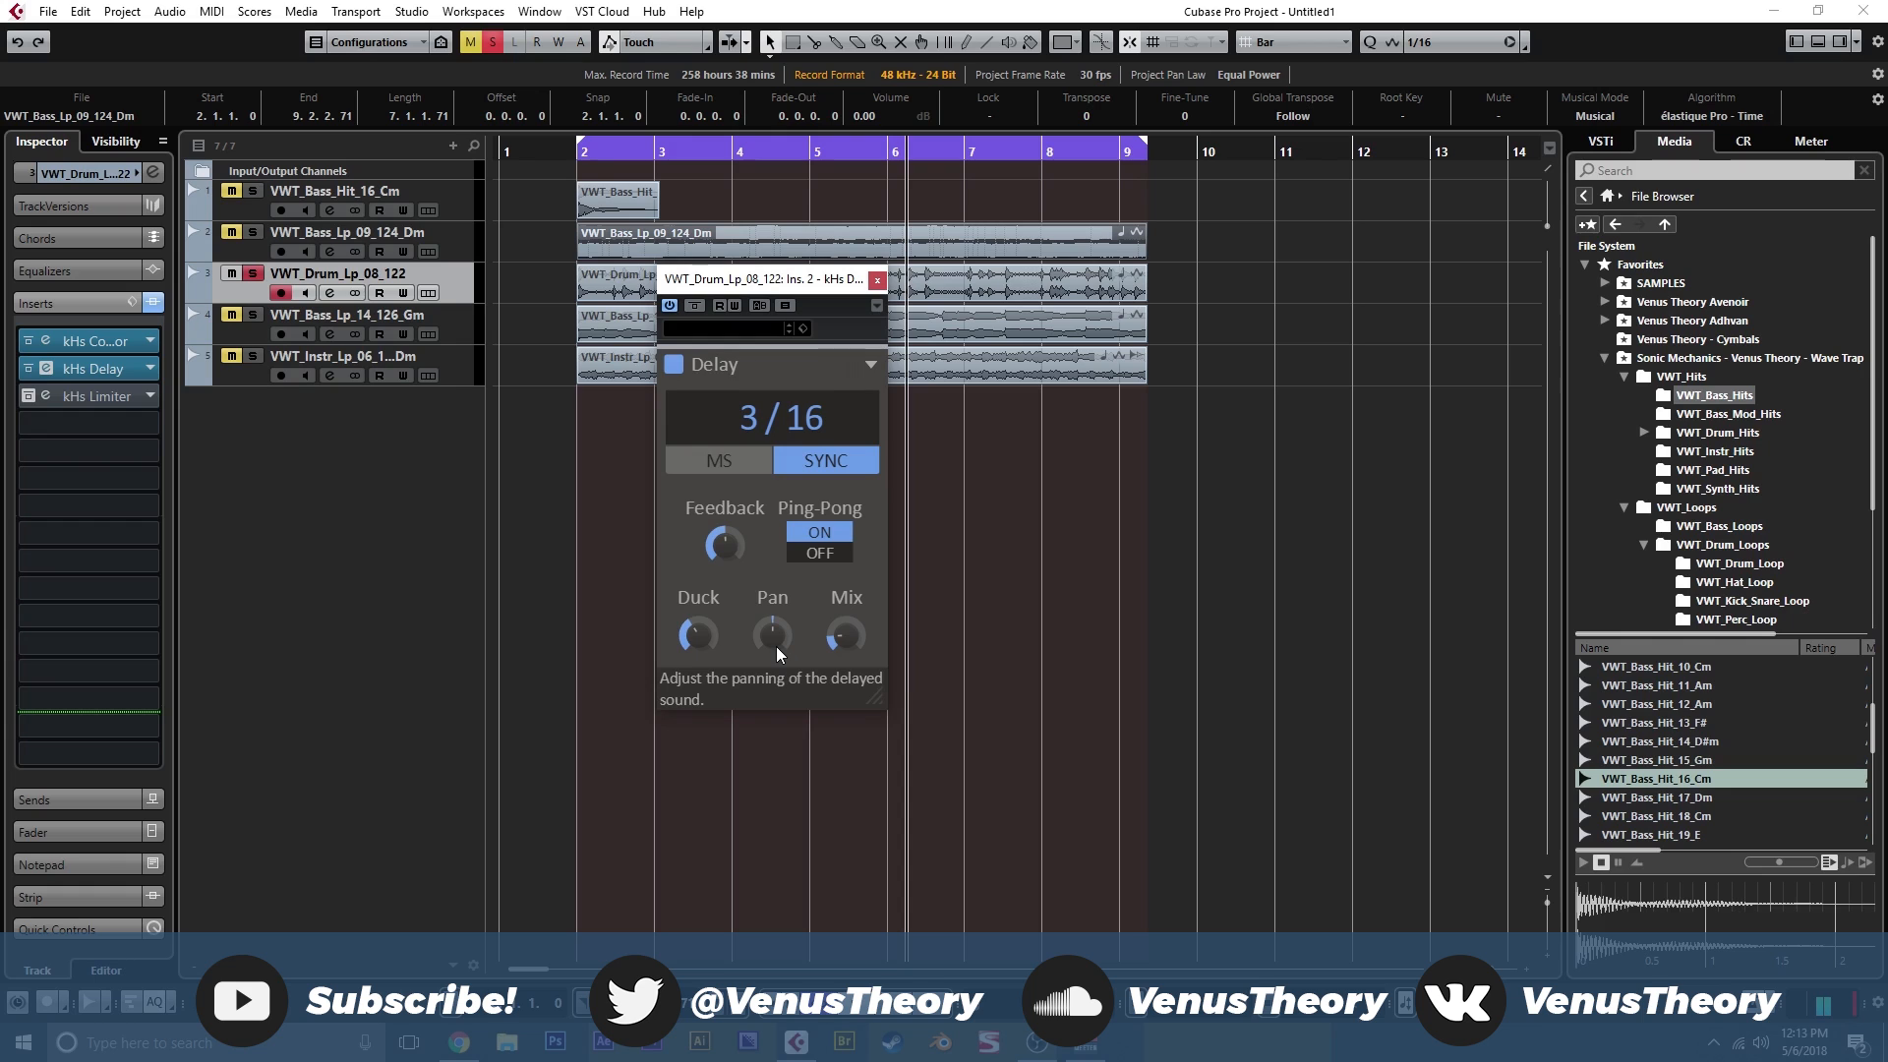
pyautogui.moveTo(776, 641); pyautogui.dragTo(776, 626)
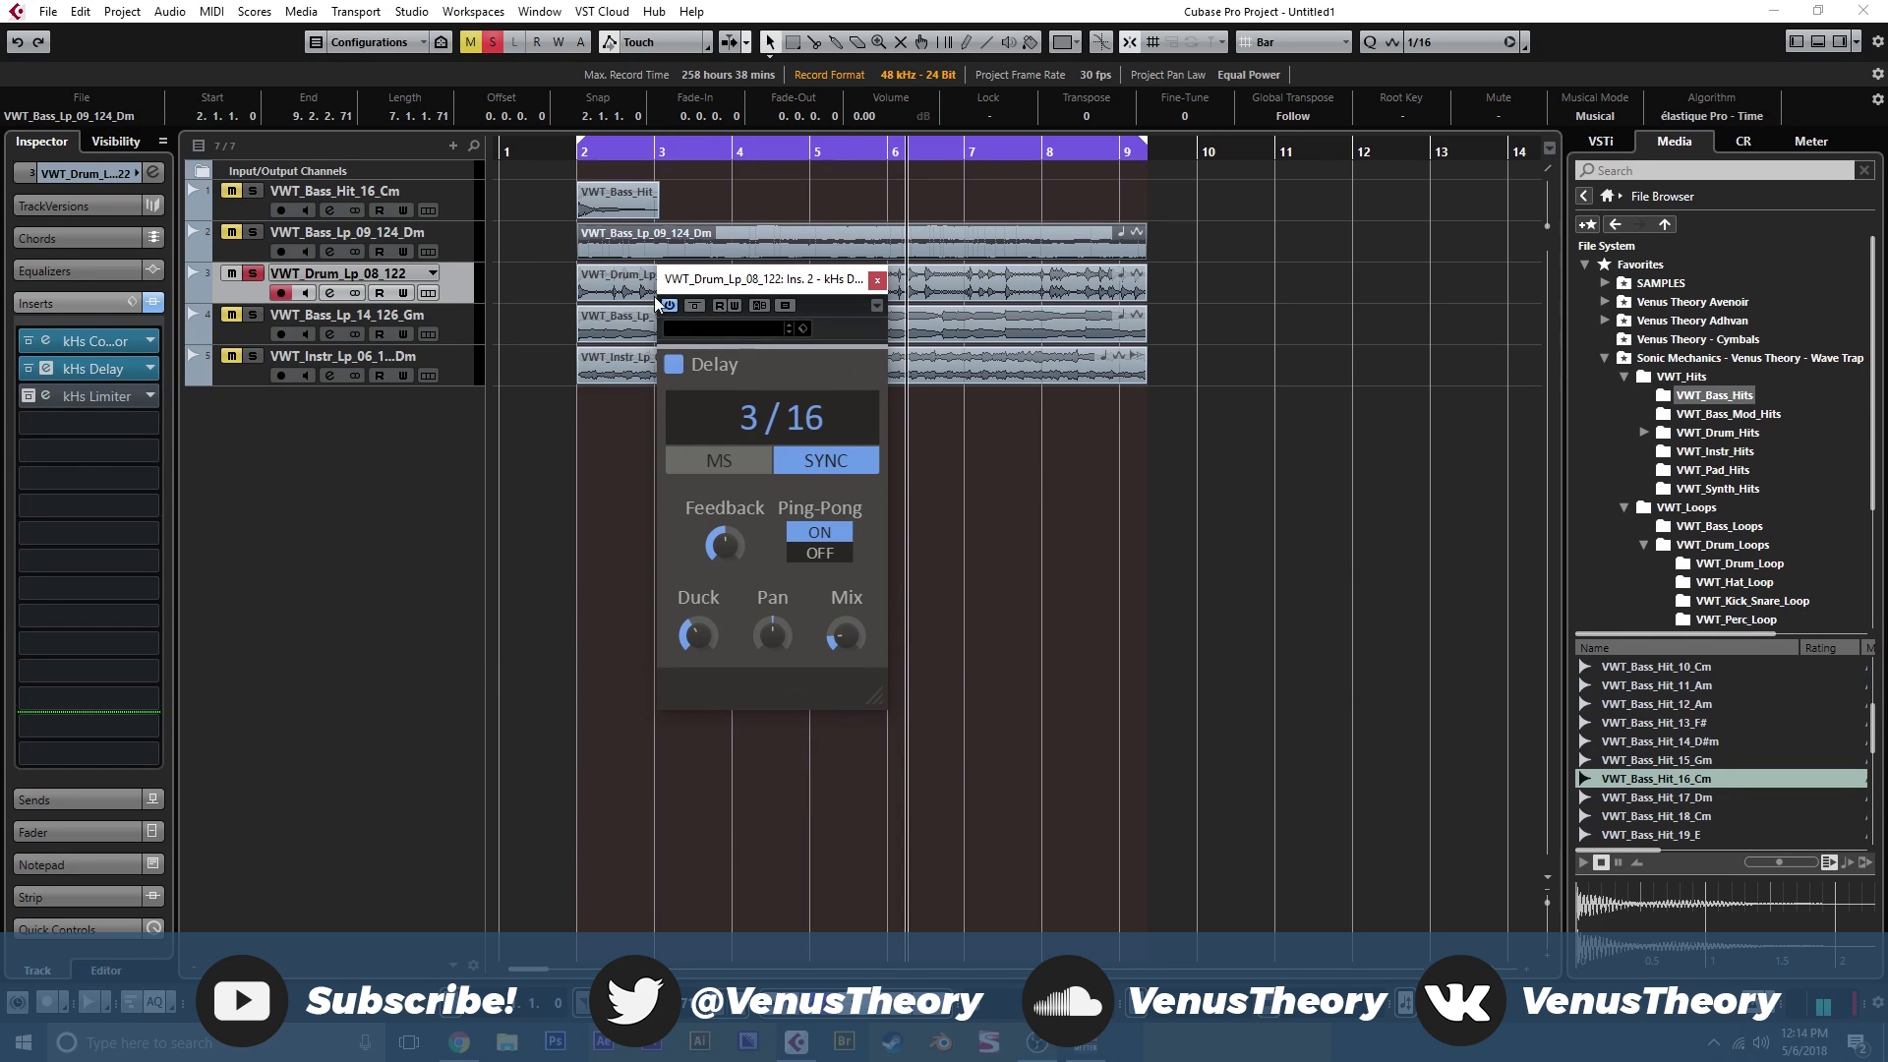
# Play the drum loop while changing the synced delay time to 4/16 and down to 1/16, then close the delay window.
pyautogui.press('space')
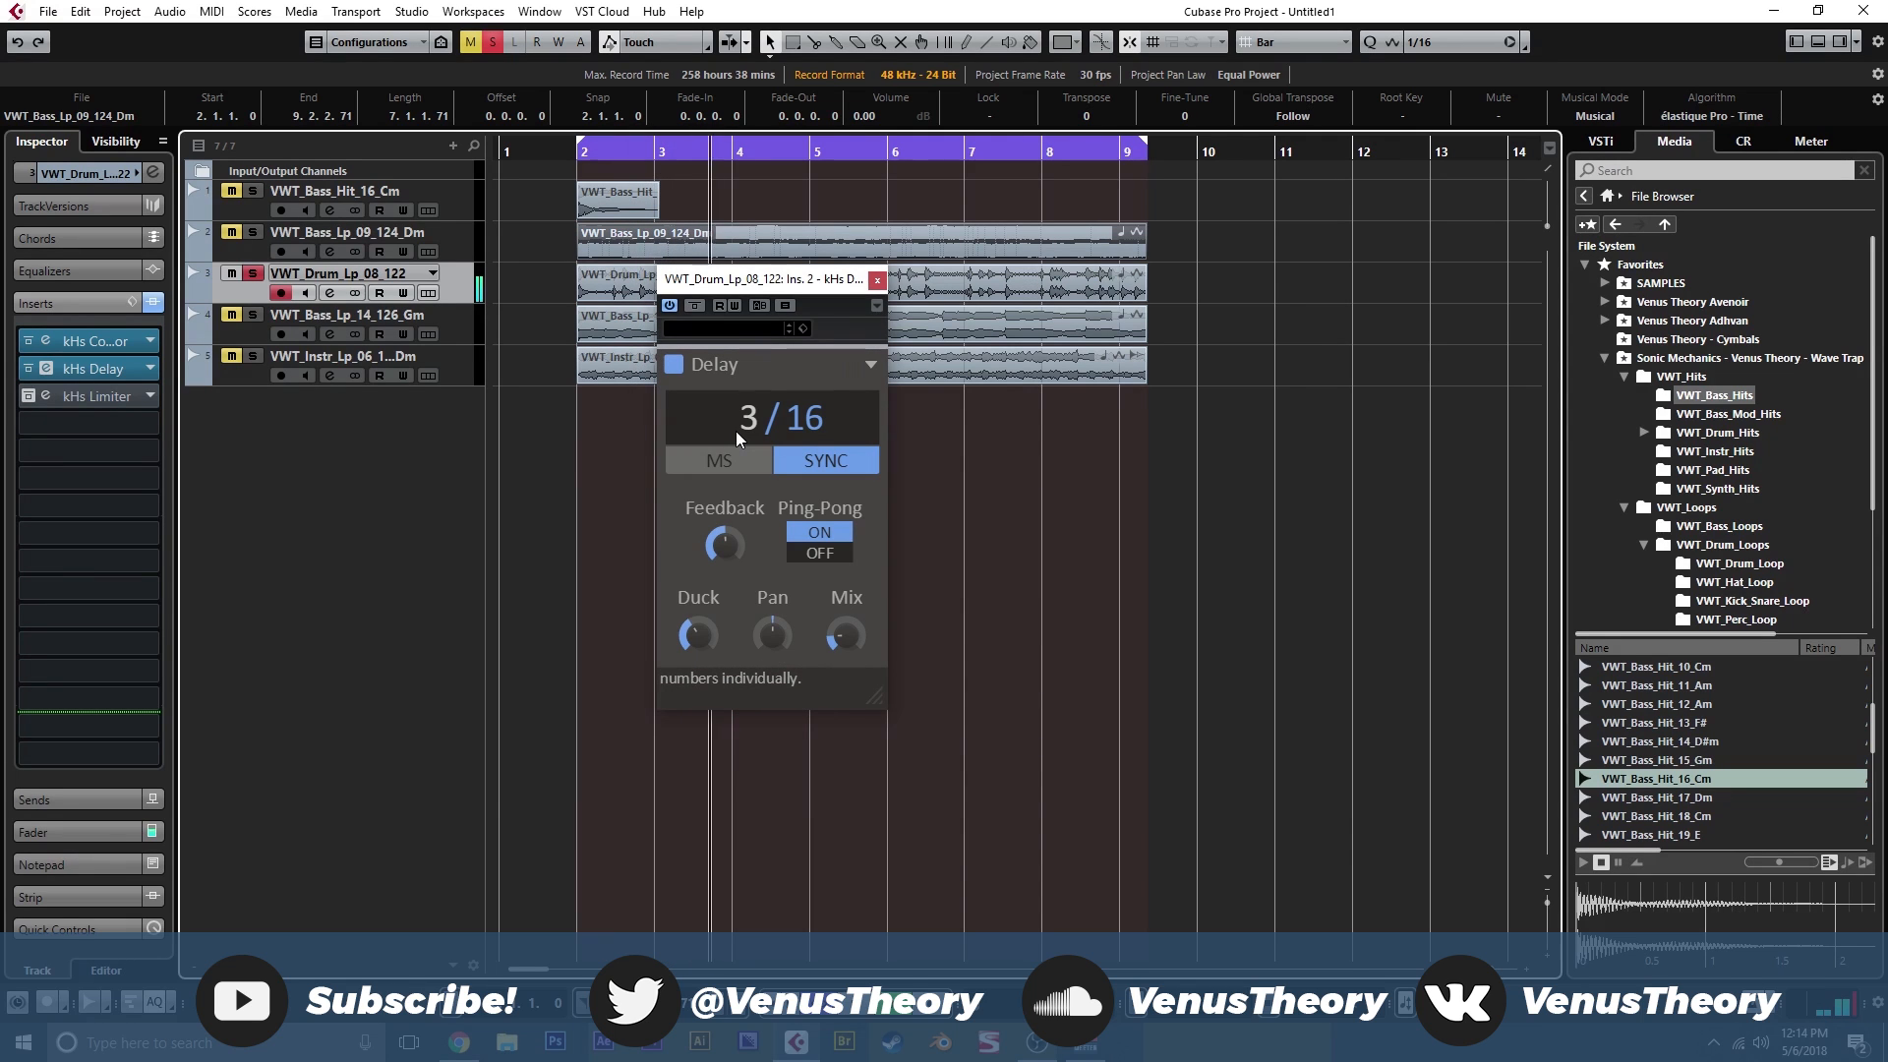
pyautogui.scroll(1, 736, 431)
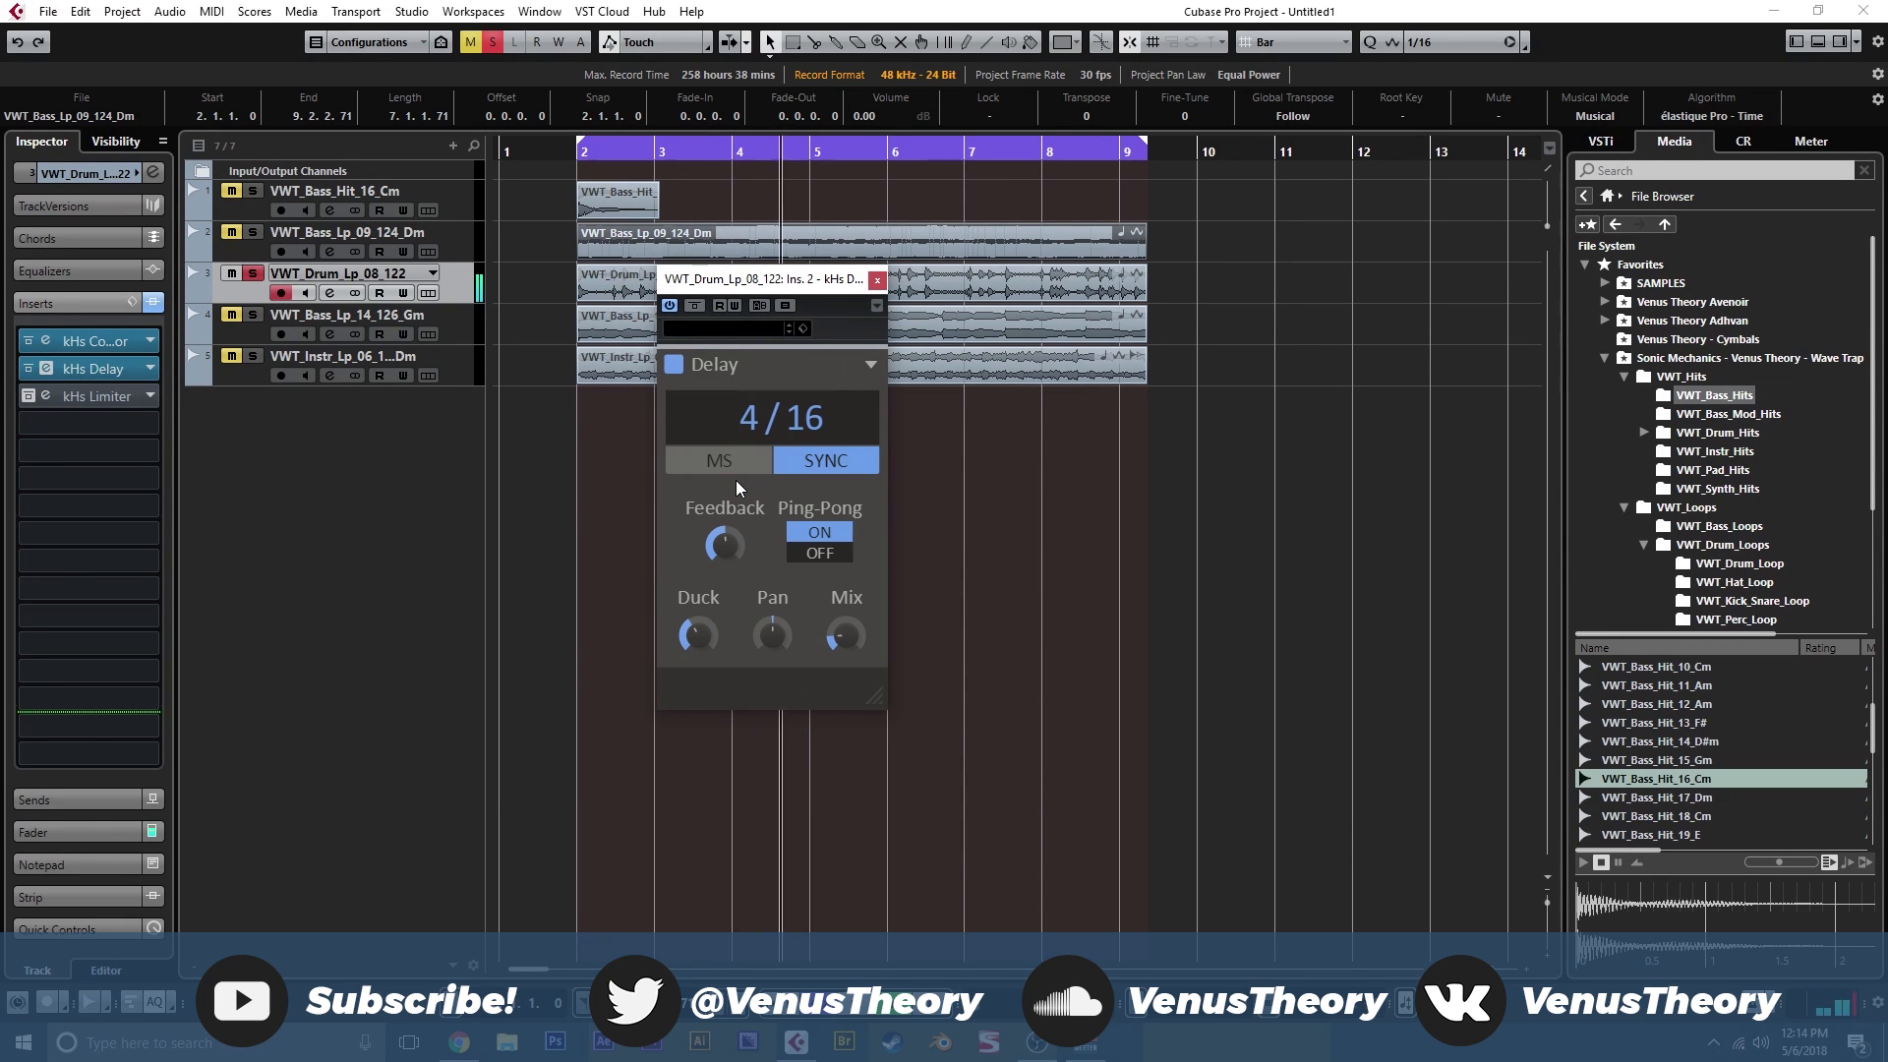
pyautogui.scroll(-3, 752, 424)
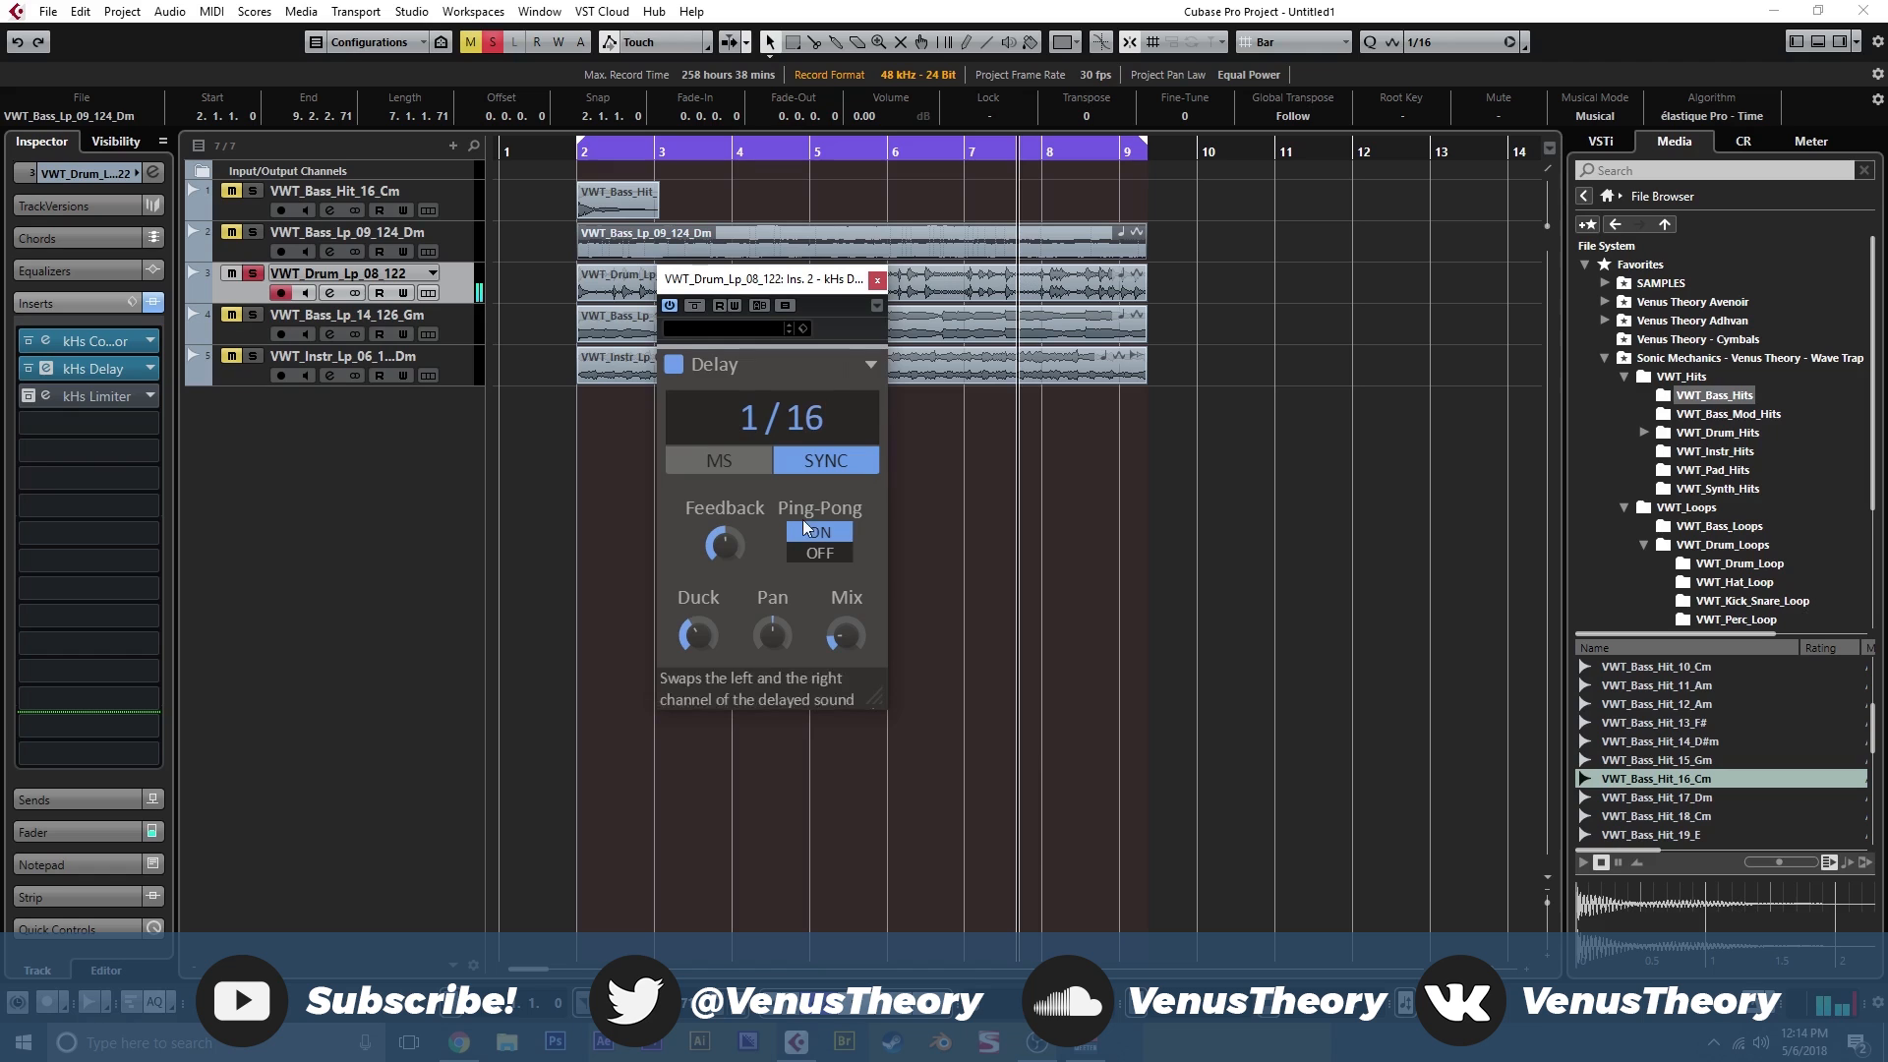
pyautogui.click(881, 283)
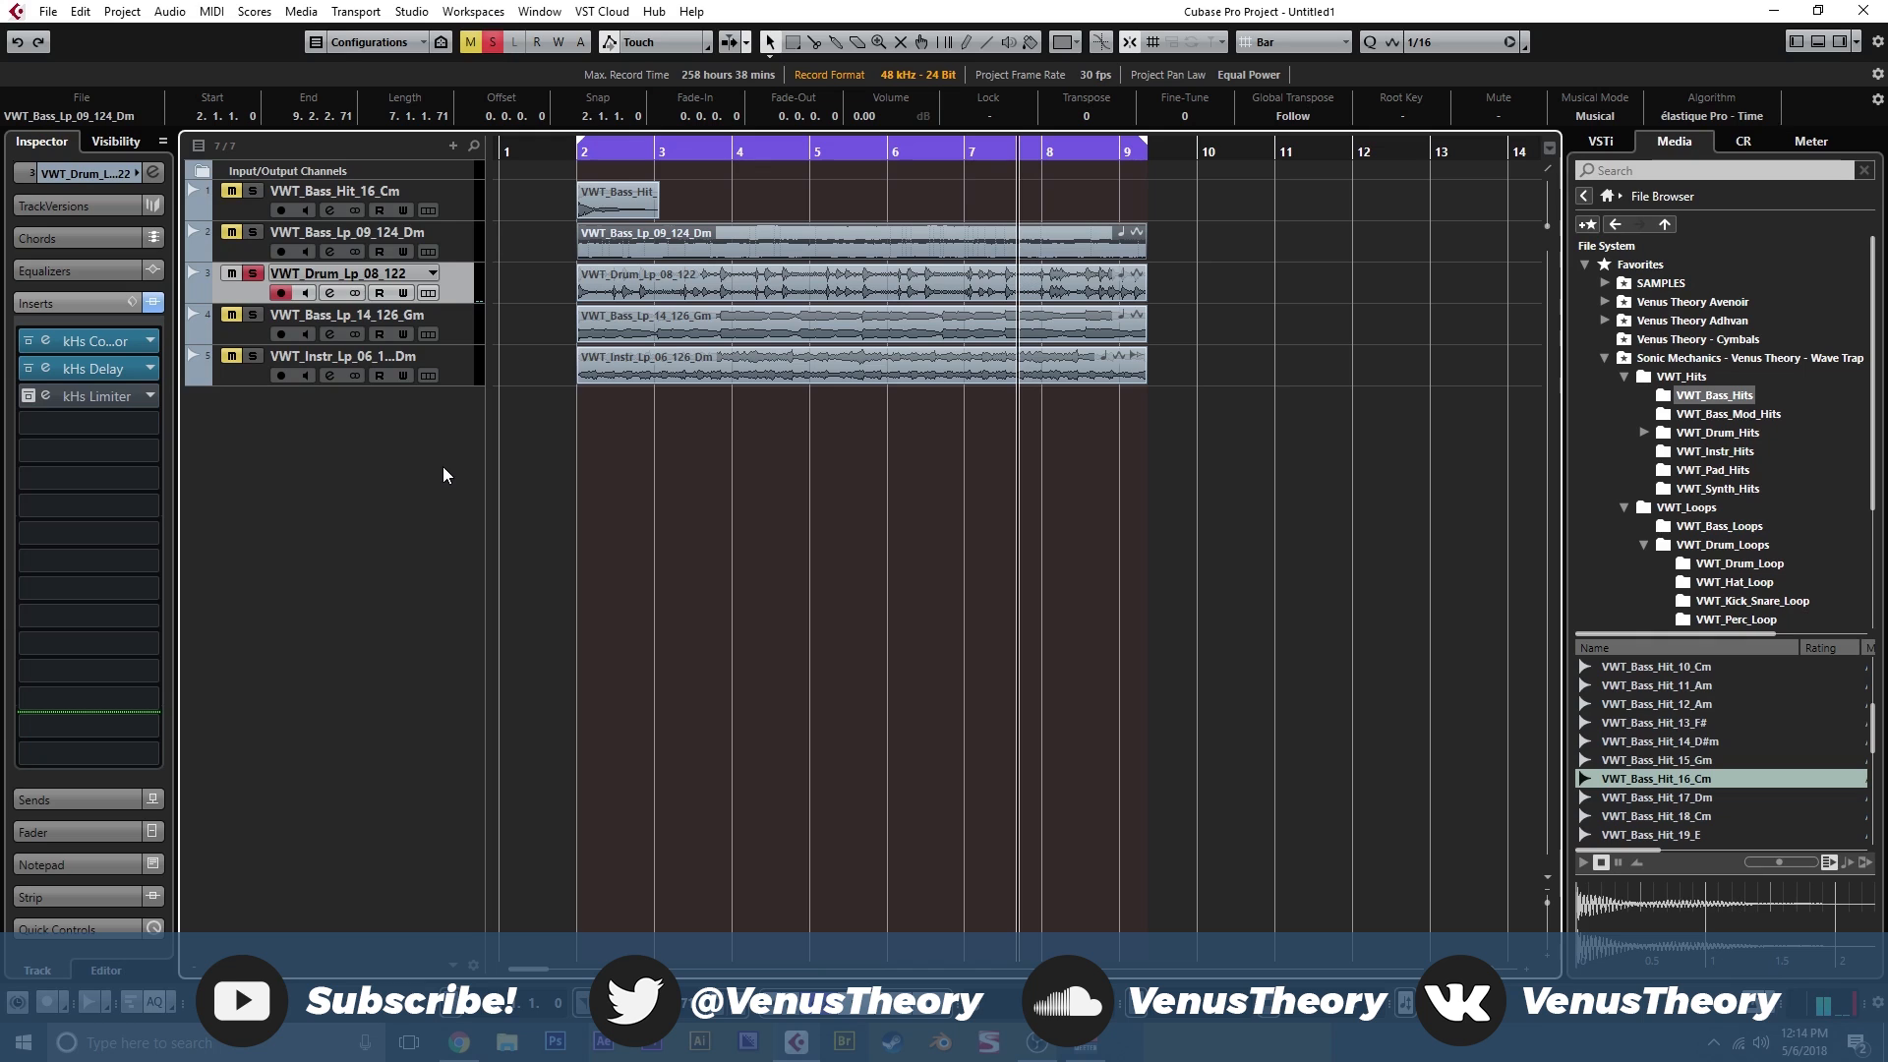
# Activate and open the kHs Limiter insert on the drum loop and reposition its window.
pyautogui.click(28, 396)
pyautogui.click(52, 398)
pyautogui.moveTo(969, 348); pyautogui.dragTo(1070, 248)
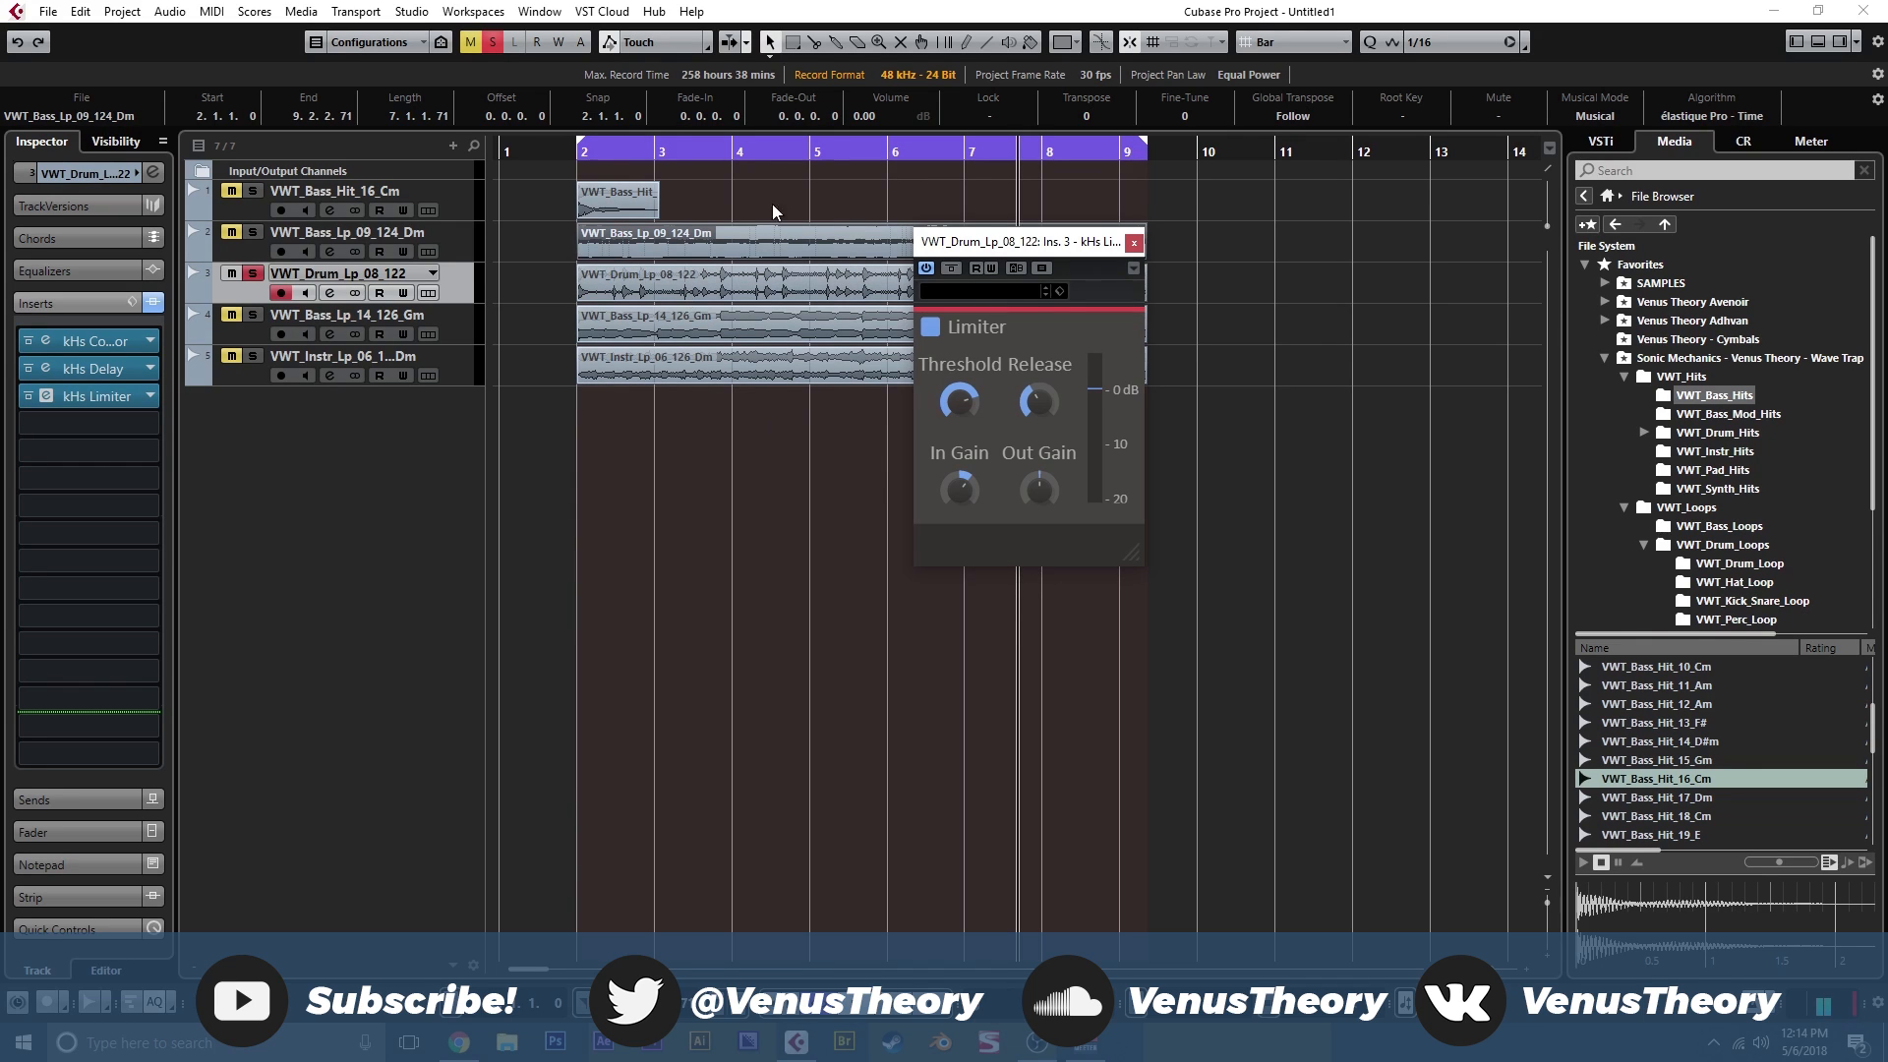
pyautogui.moveTo(947, 234); pyautogui.dragTo(852, 188)
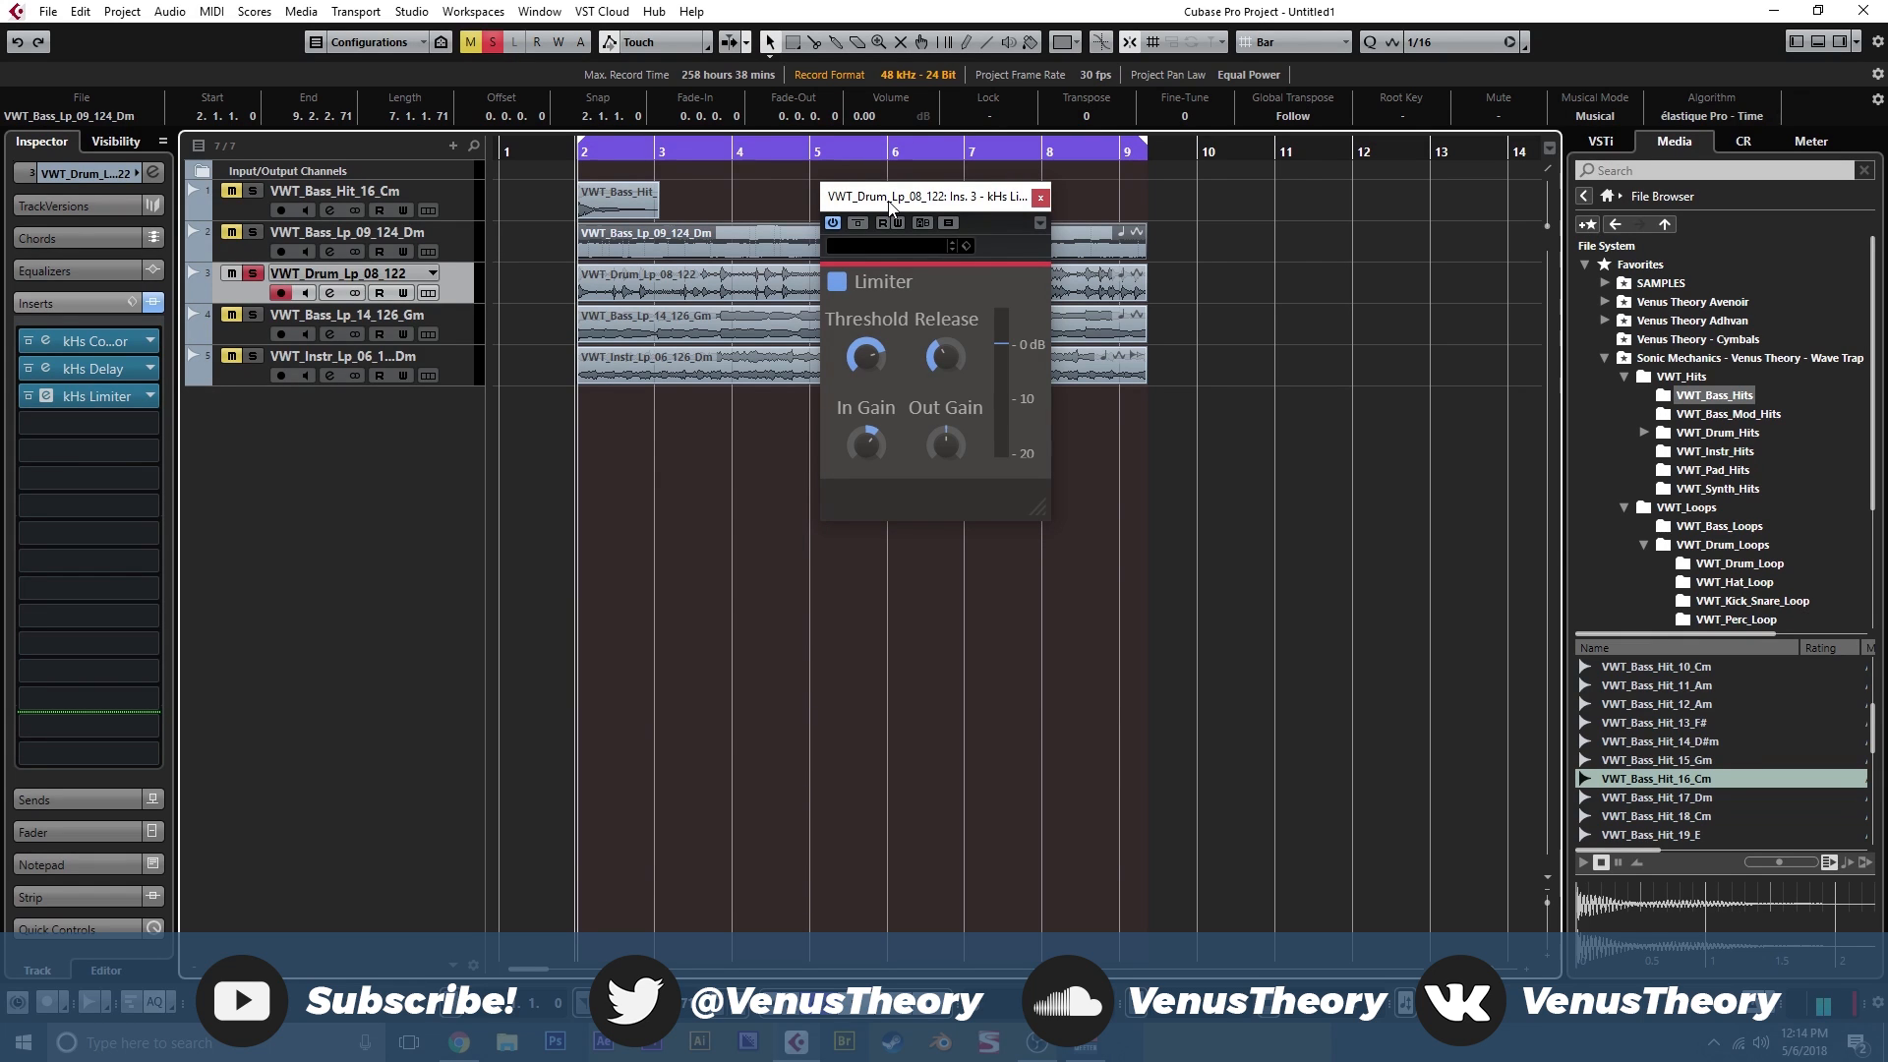
# Play the drum loop, deactivate the kHs Delay, toggle the Limiter off and on to compare, and close its window.
pyautogui.press('space')
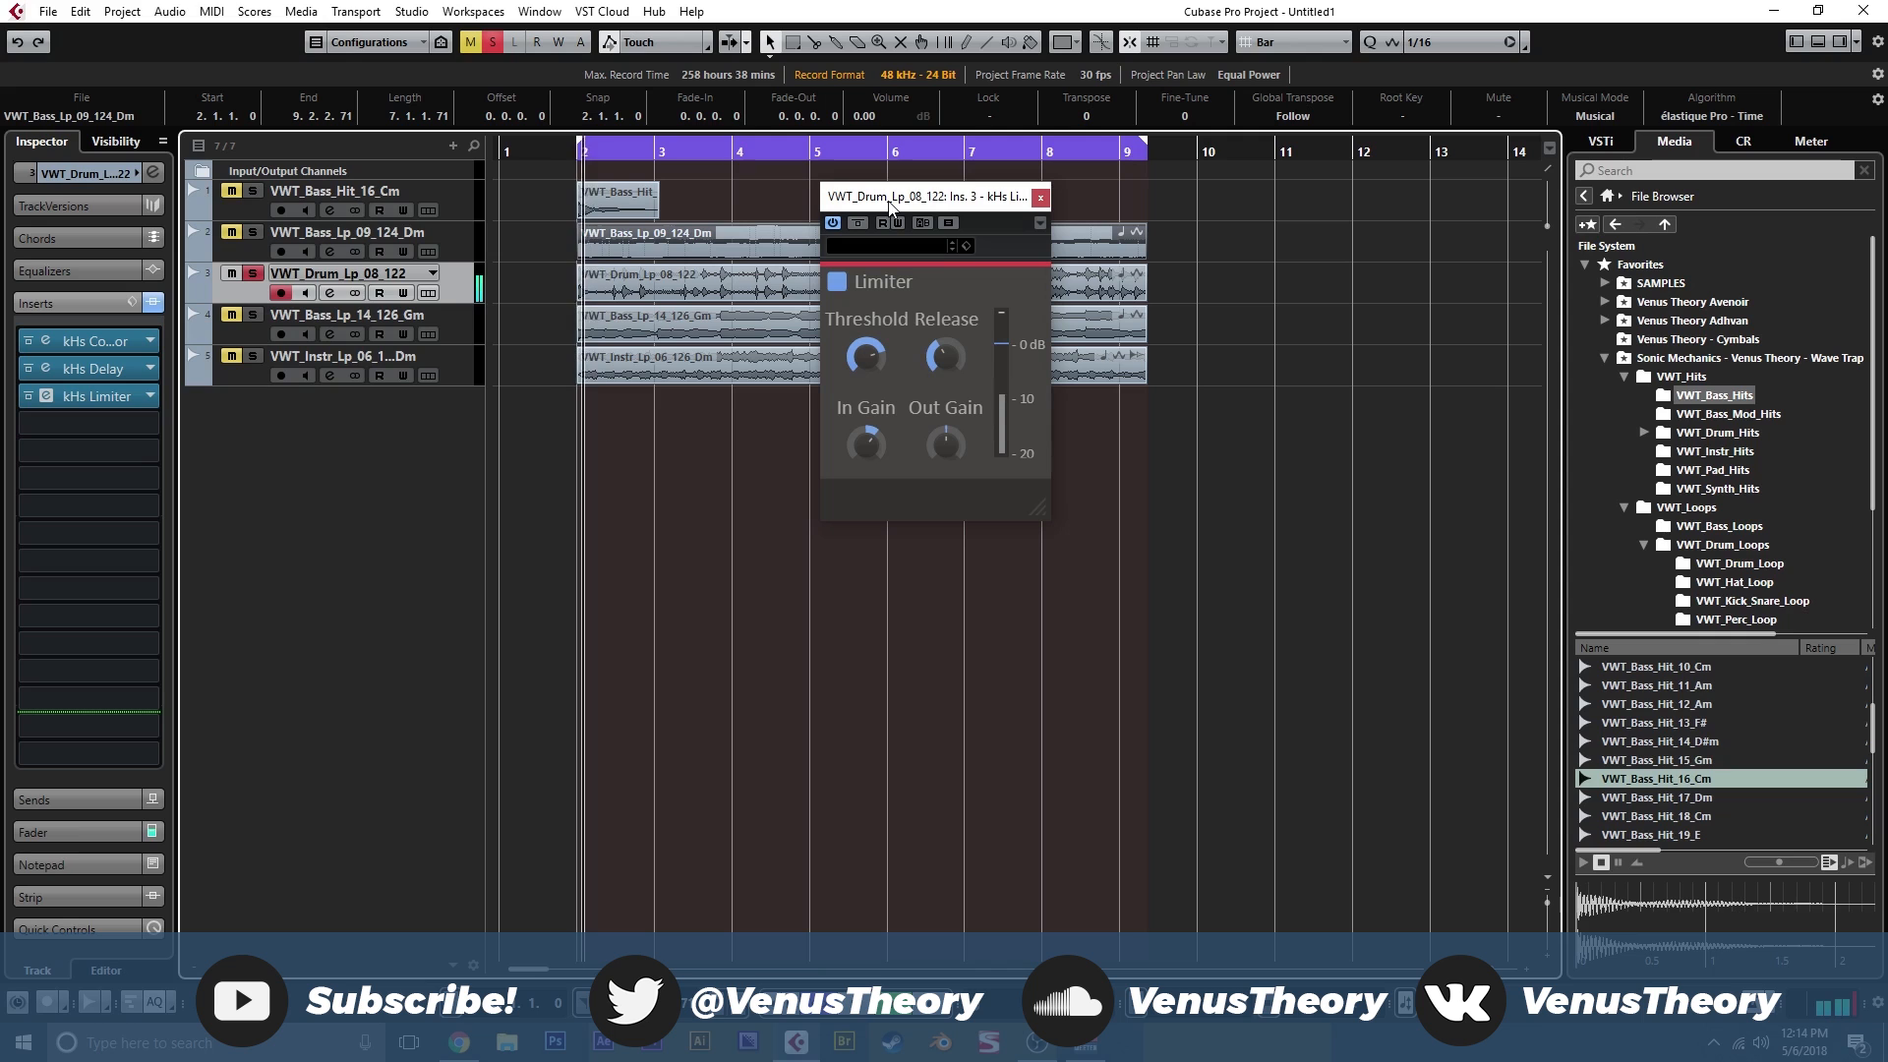
pyautogui.click(31, 375)
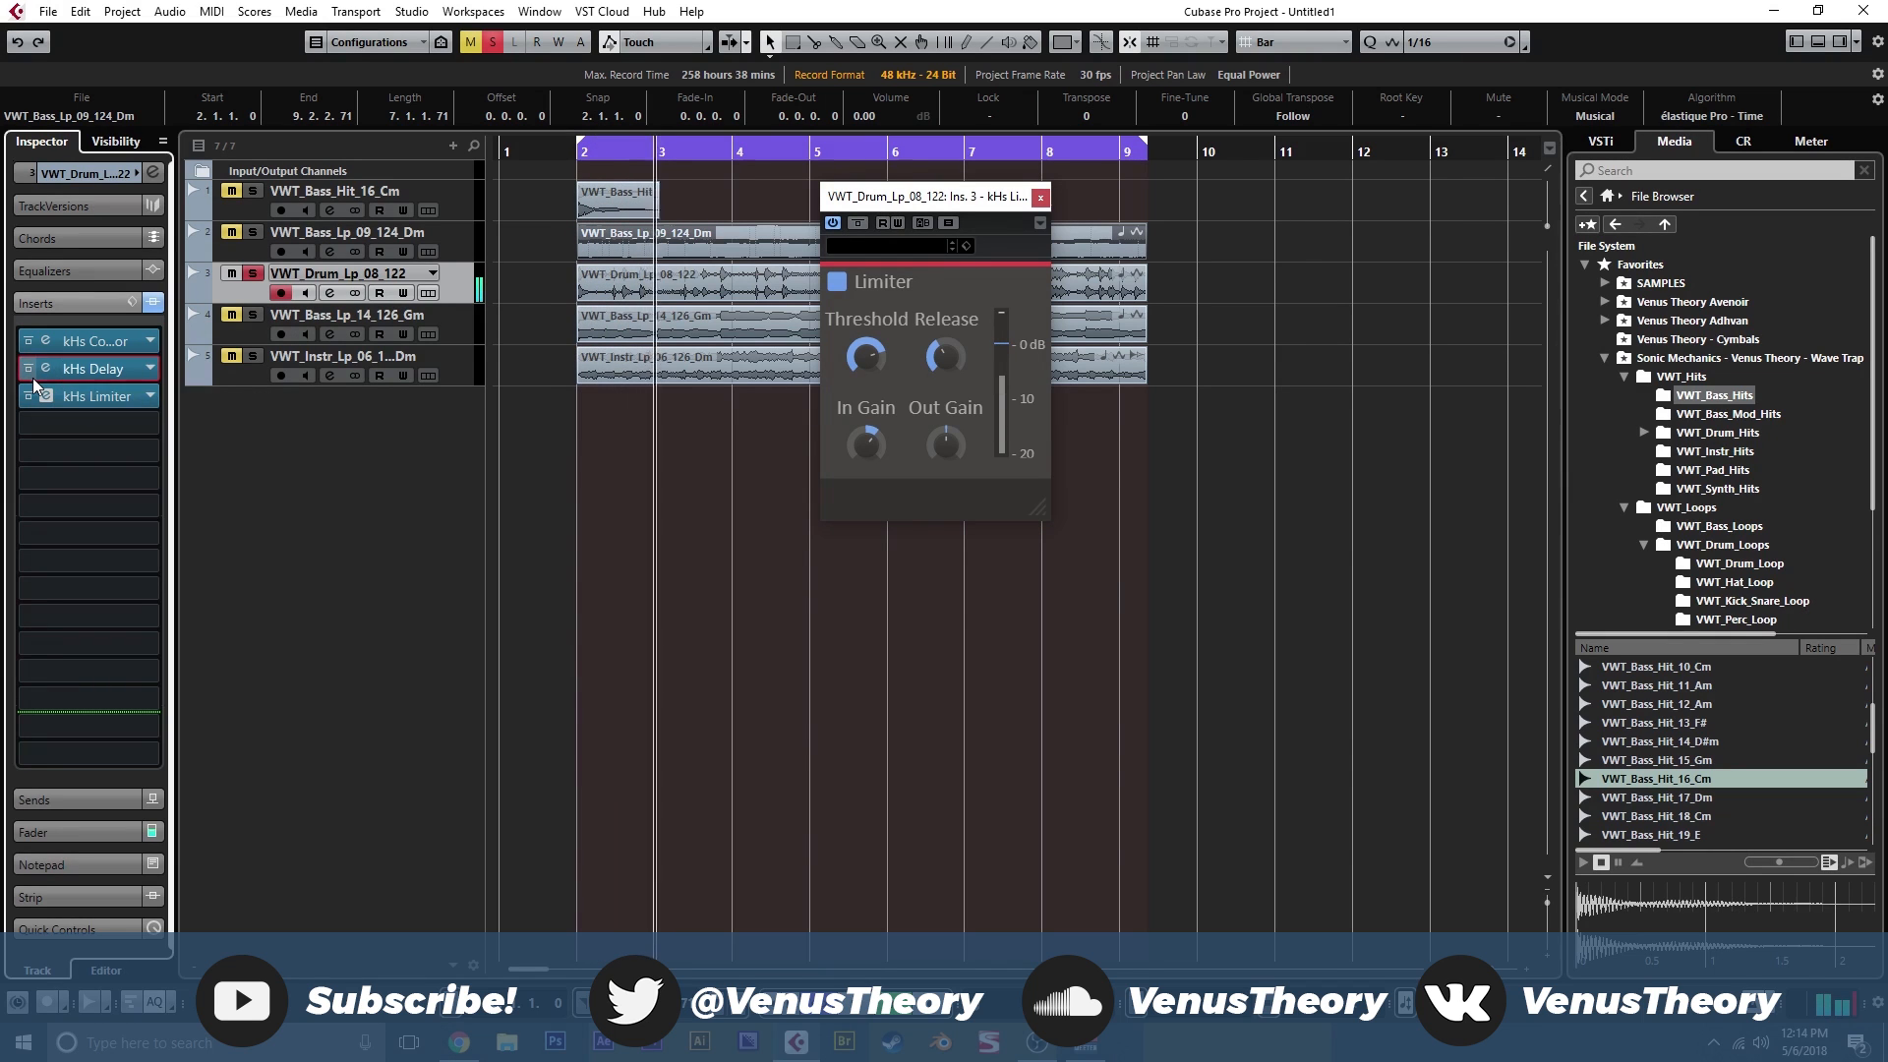
pyautogui.click(842, 289)
pyautogui.click(838, 284)
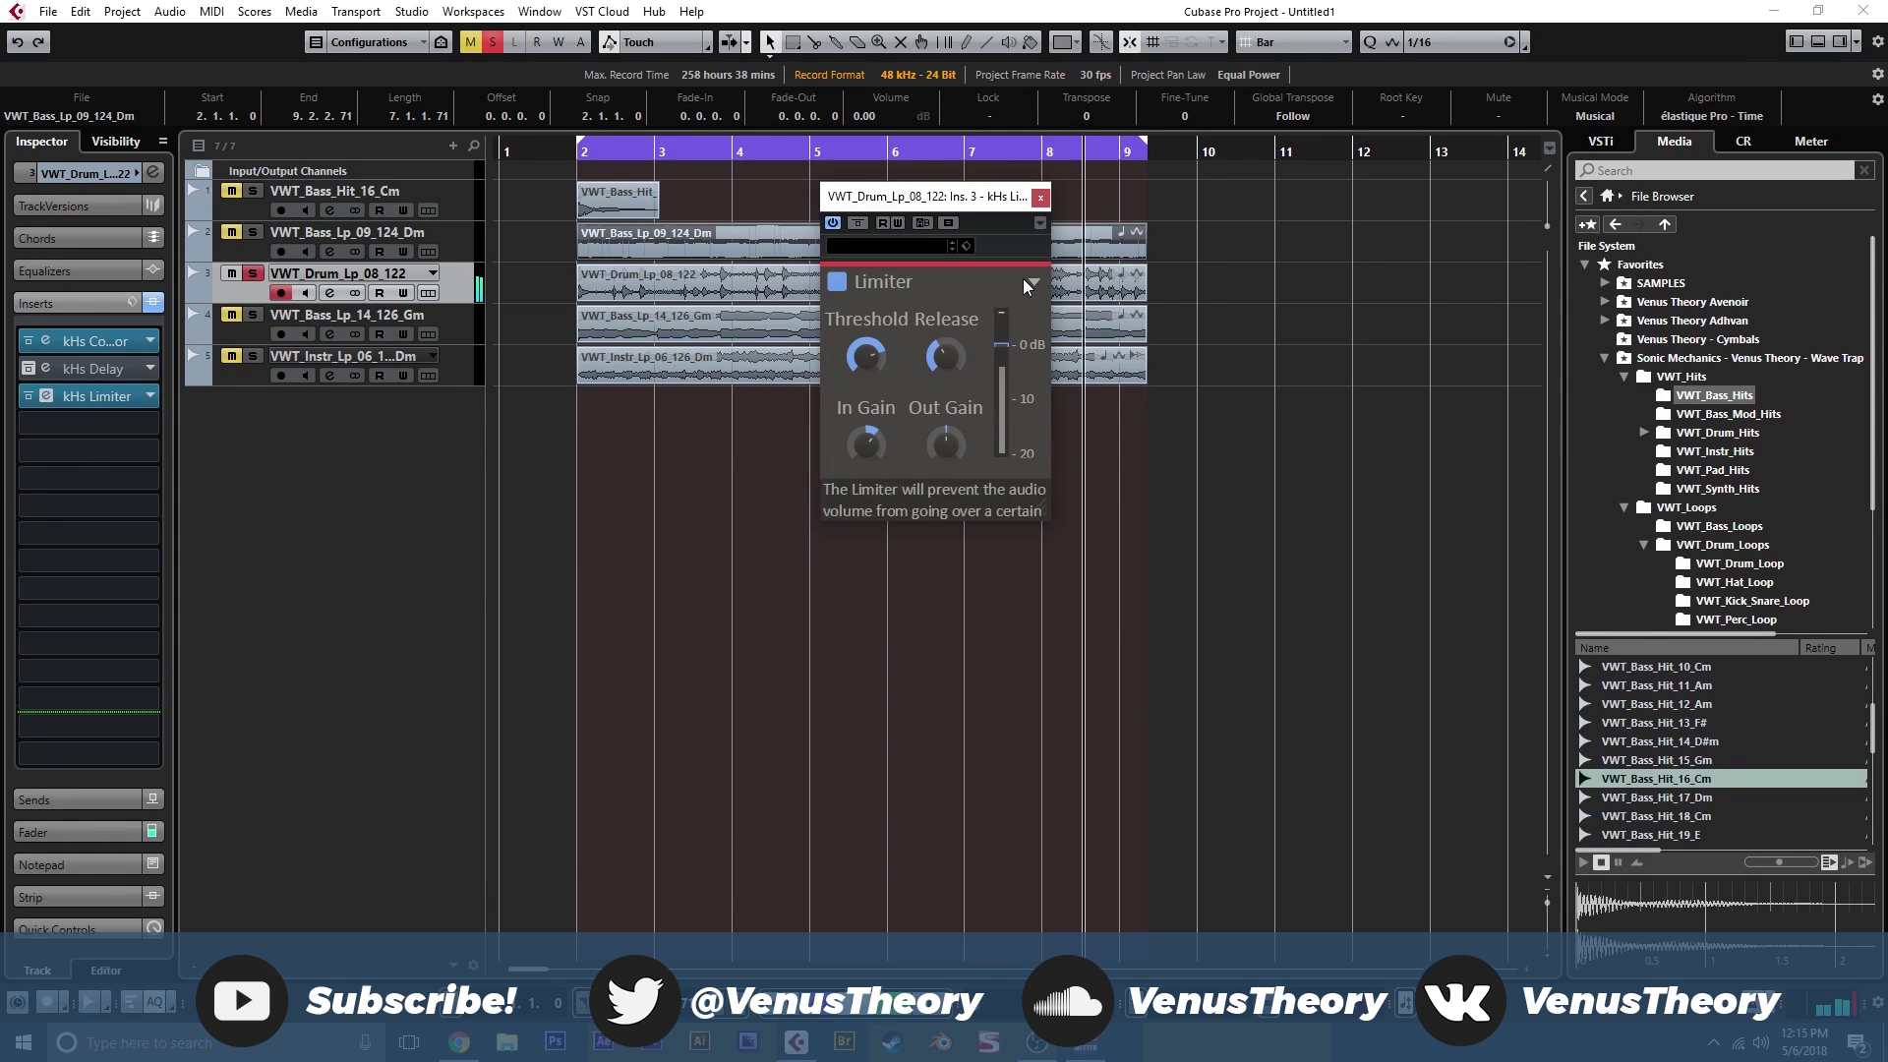
pyautogui.click(1041, 197)
# Select the VWT_Bass_Lp_14_126_Gm track, open its Snap Heap insert, look through the effect lanes and shrink the plugin window.
pyautogui.click(477, 316)
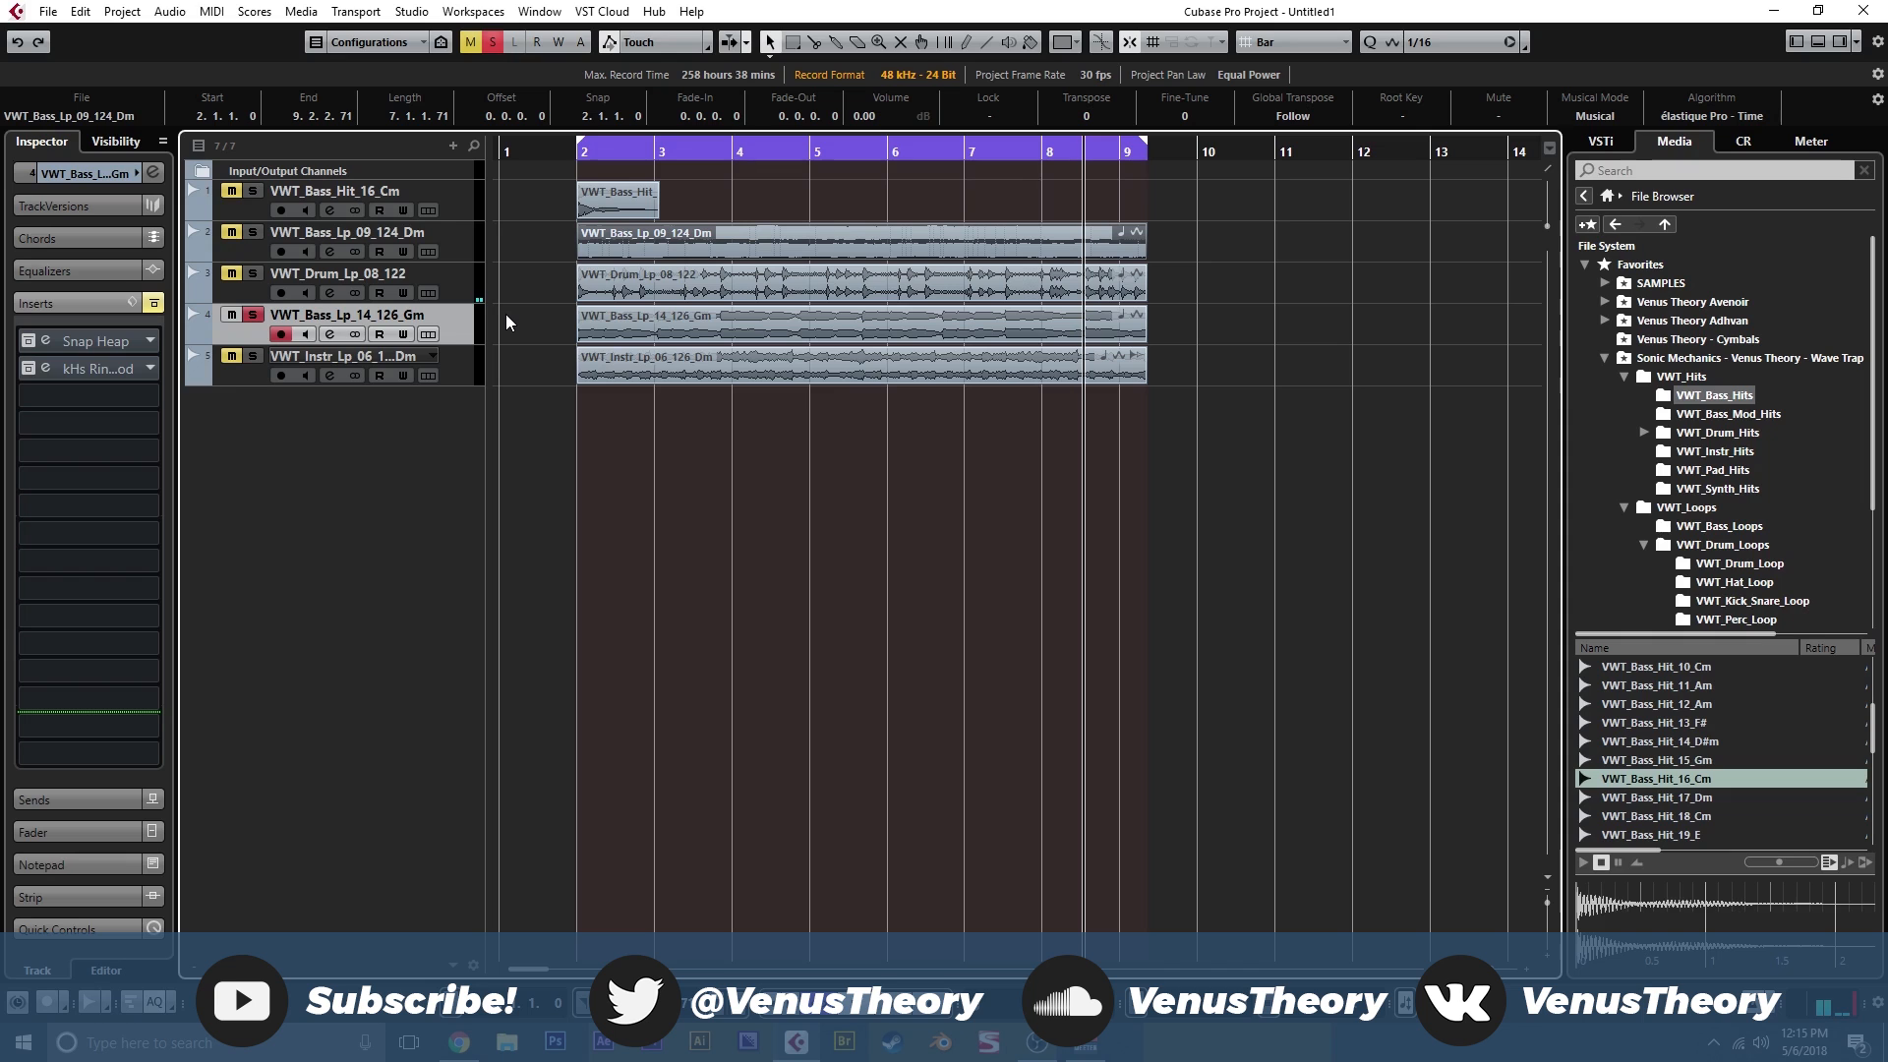
pyautogui.click(39, 340)
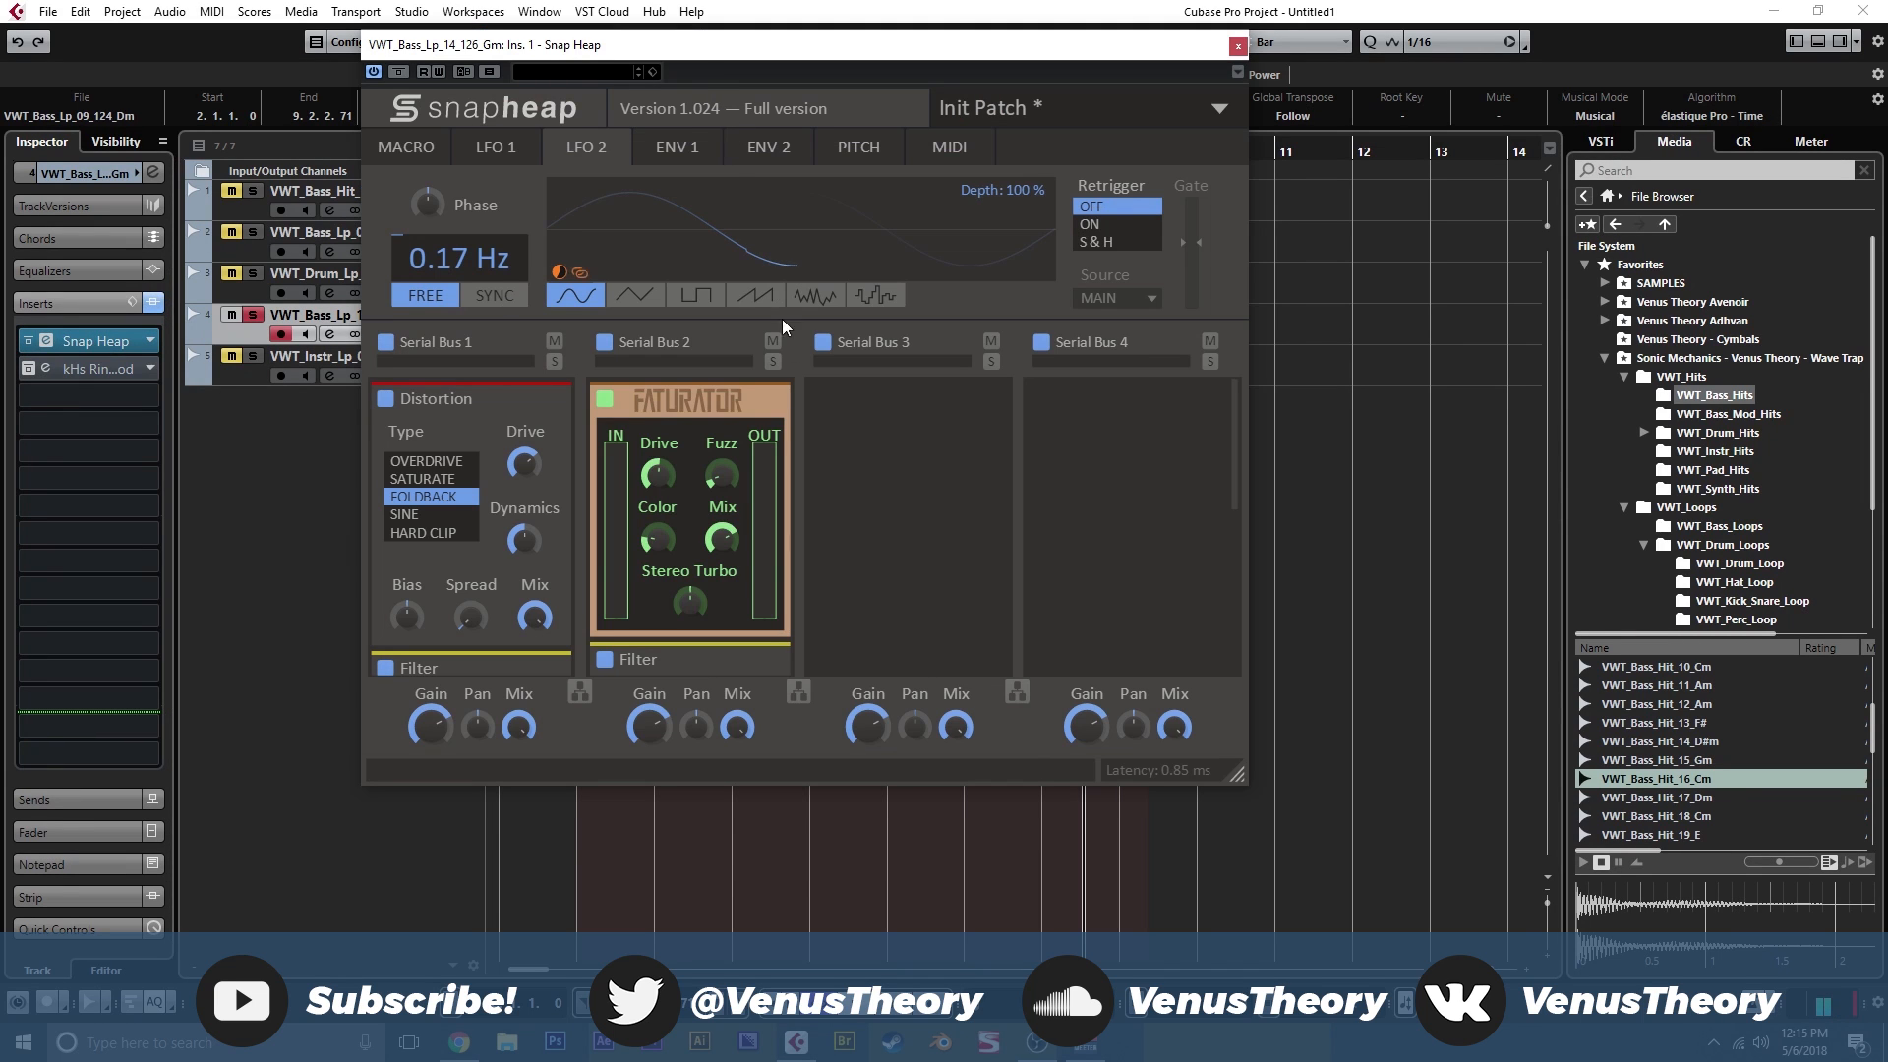
pyautogui.scroll(-6, 811, 516)
pyautogui.scroll(5, 732, 497)
pyautogui.scroll(1, 731, 497)
pyautogui.moveTo(1241, 771); pyautogui.dragTo(1072, 700)
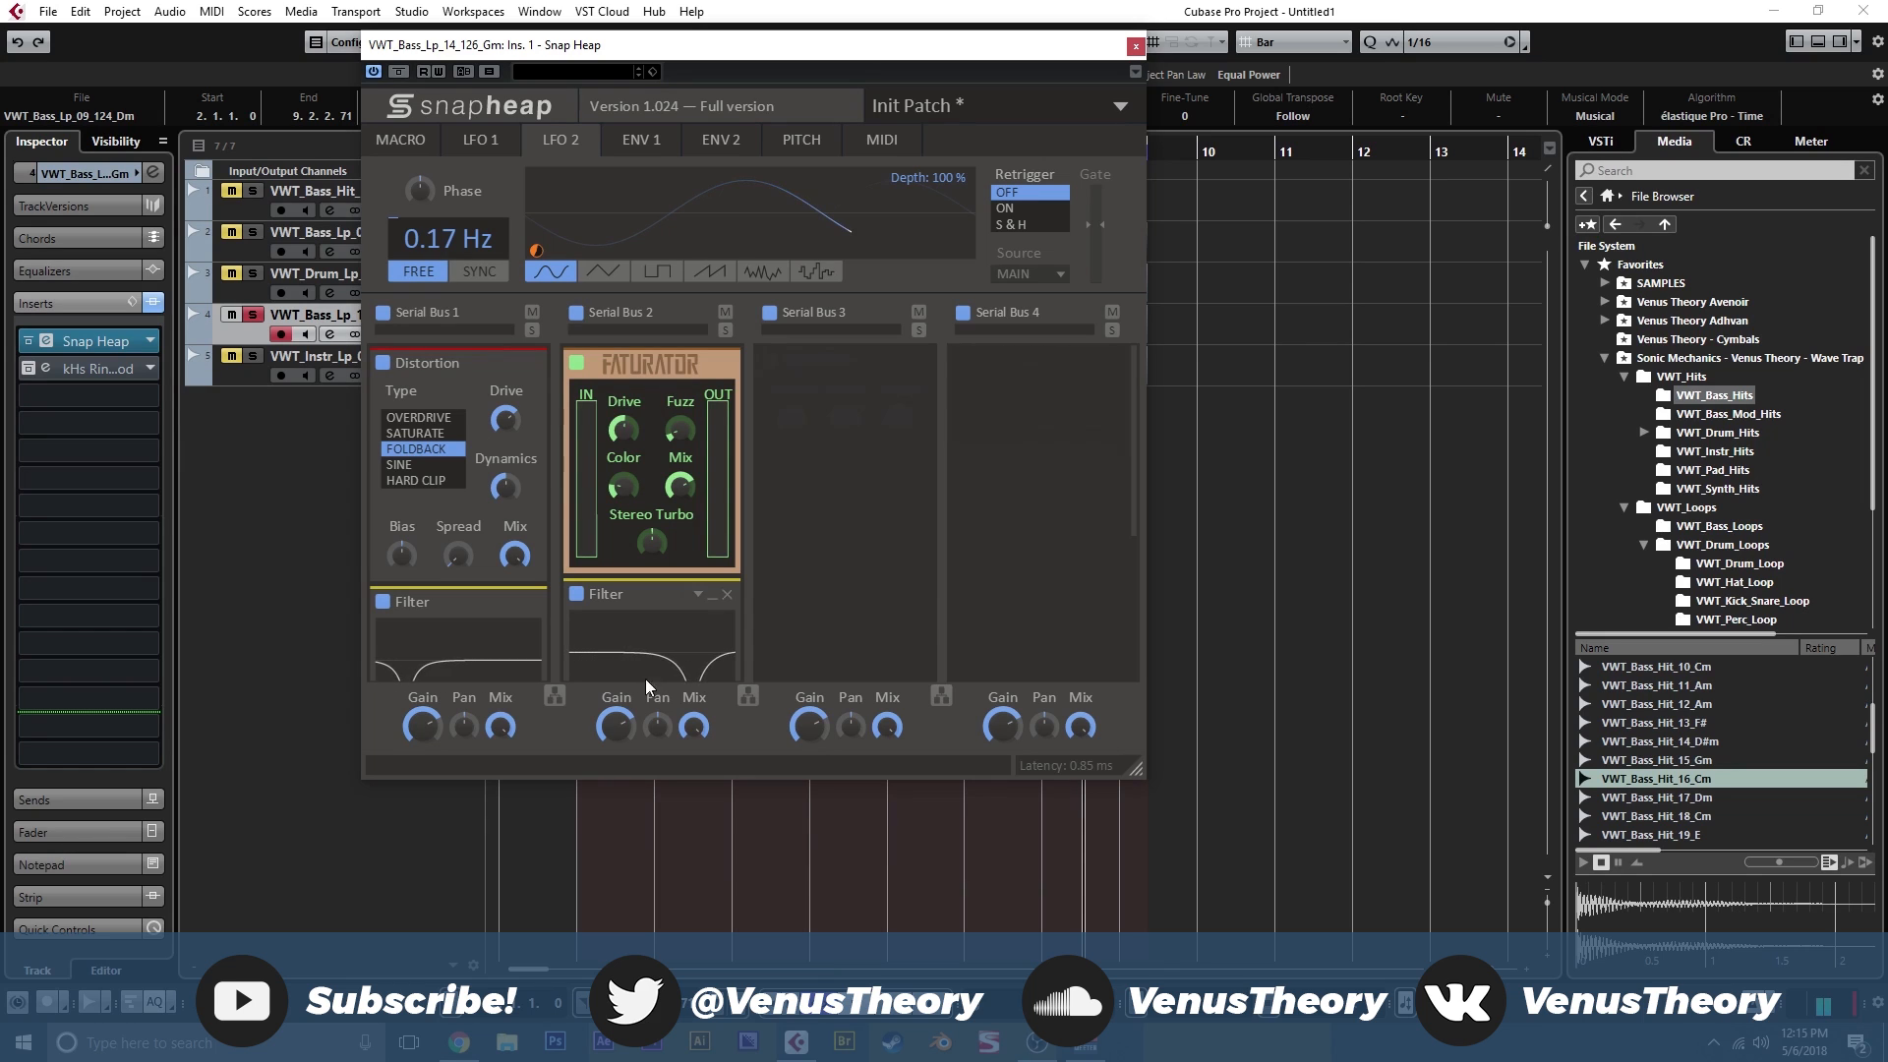
# Switch all four Snap Heap lanes to parallel processing and return them to serial.
pyautogui.click(551, 700)
pyautogui.click(747, 696)
pyautogui.click(933, 698)
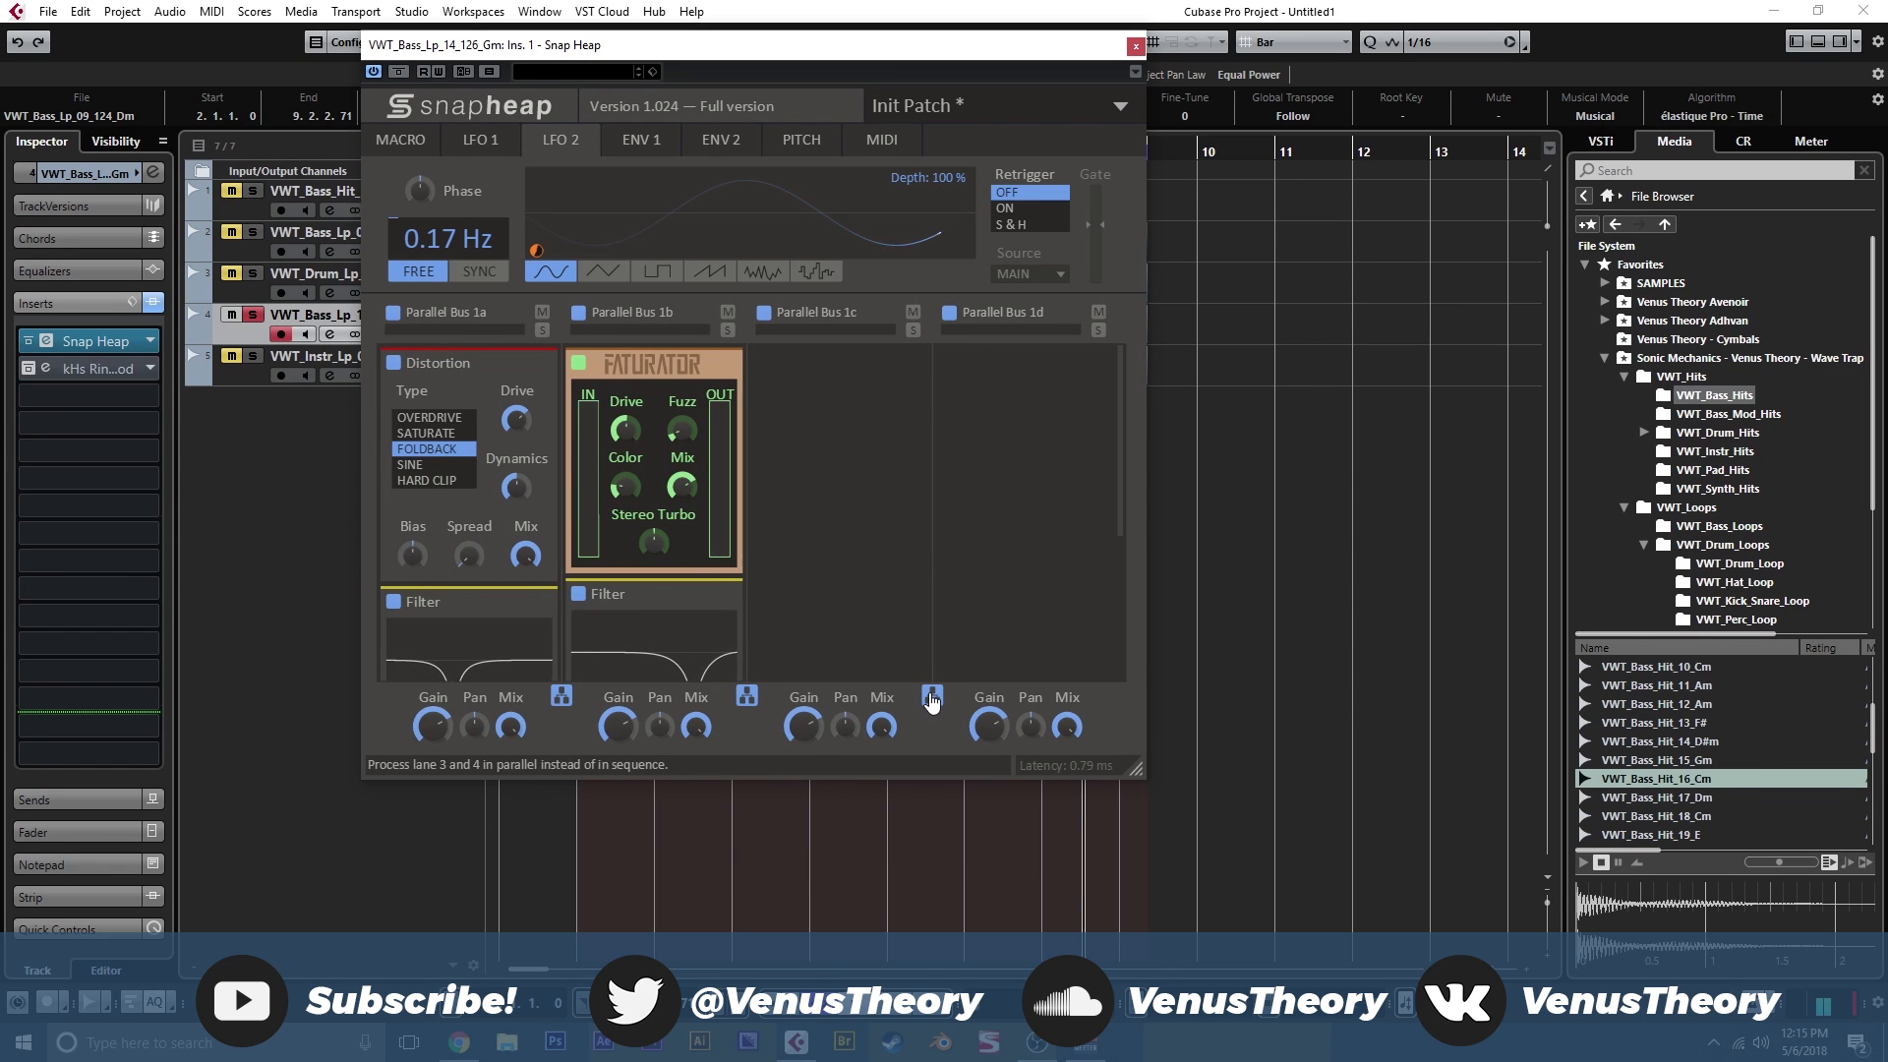
pyautogui.click(933, 698)
pyautogui.click(747, 696)
pyautogui.click(552, 696)
# Look through Snap Heap's ENV 1, ENV 2, PITCH, MIDI and MACRO modulator pages.
pyautogui.click(641, 140)
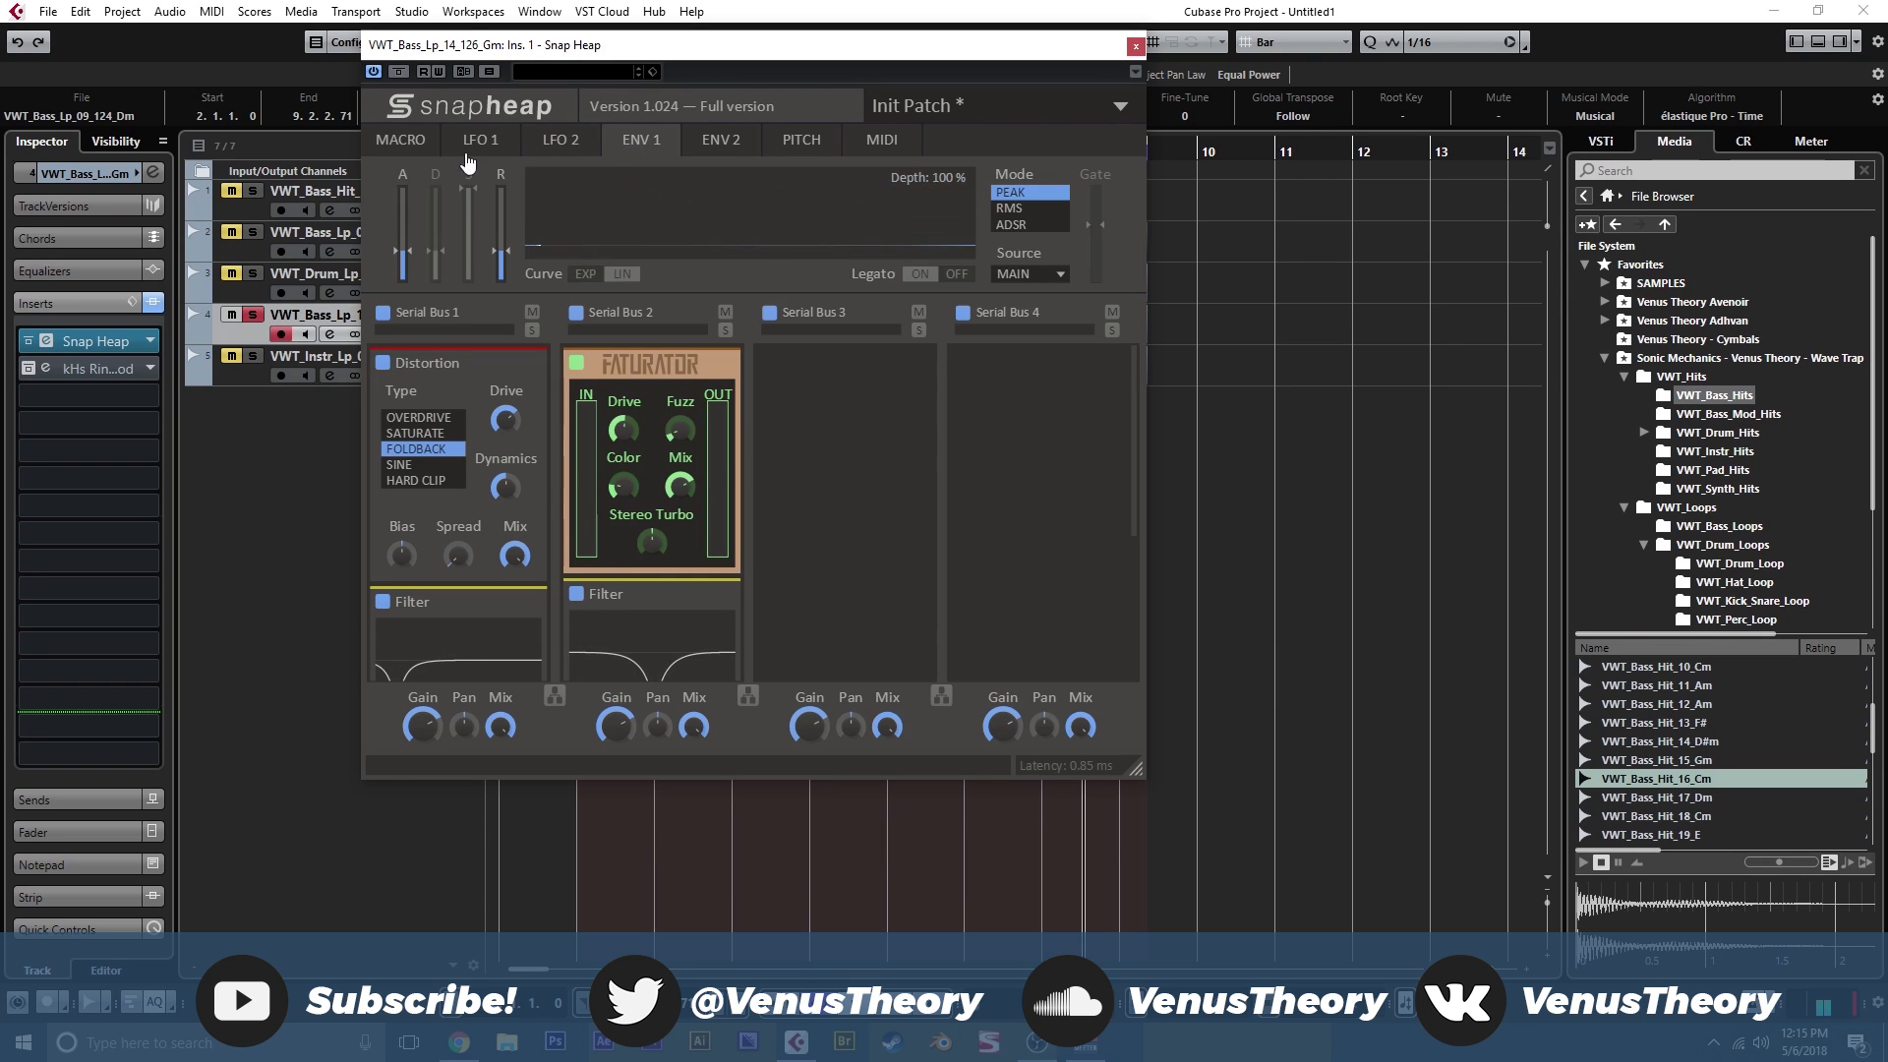
pyautogui.click(422, 157)
pyautogui.click(721, 140)
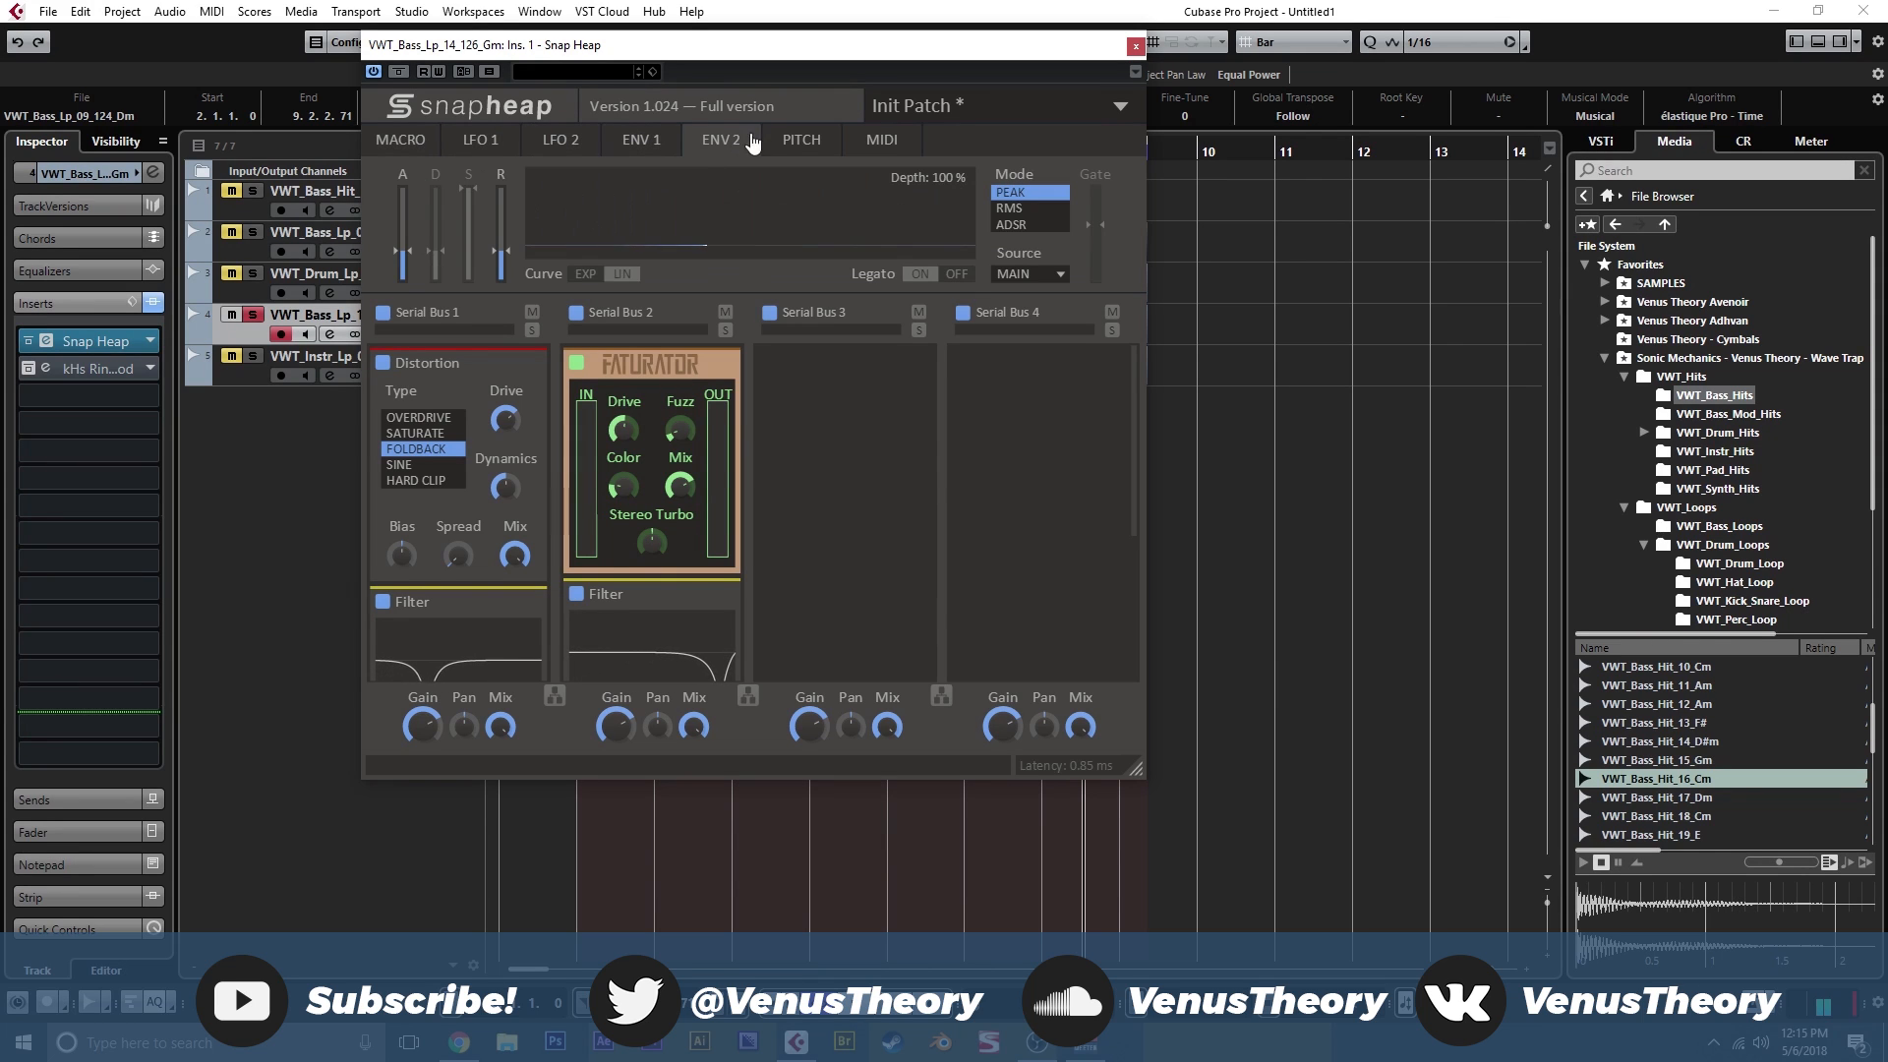
pyautogui.click(821, 143)
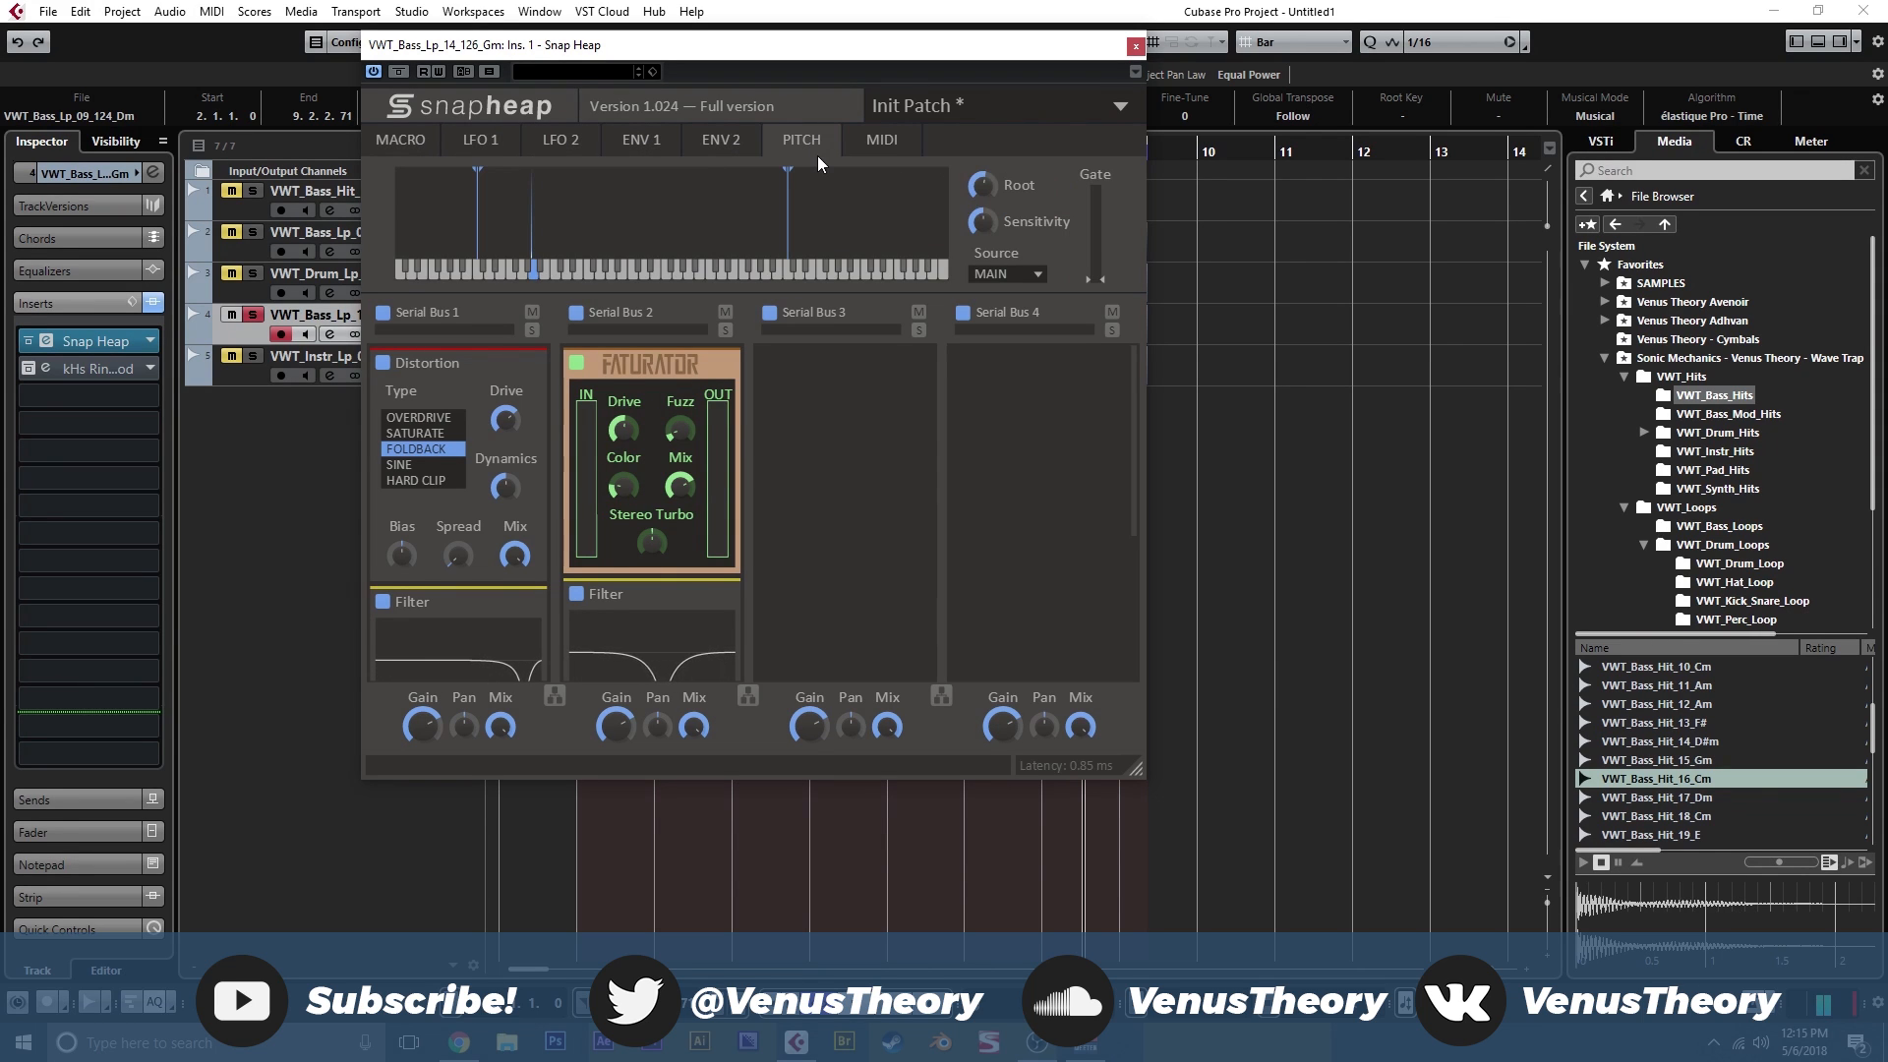
pyautogui.click(883, 141)
pyautogui.click(413, 143)
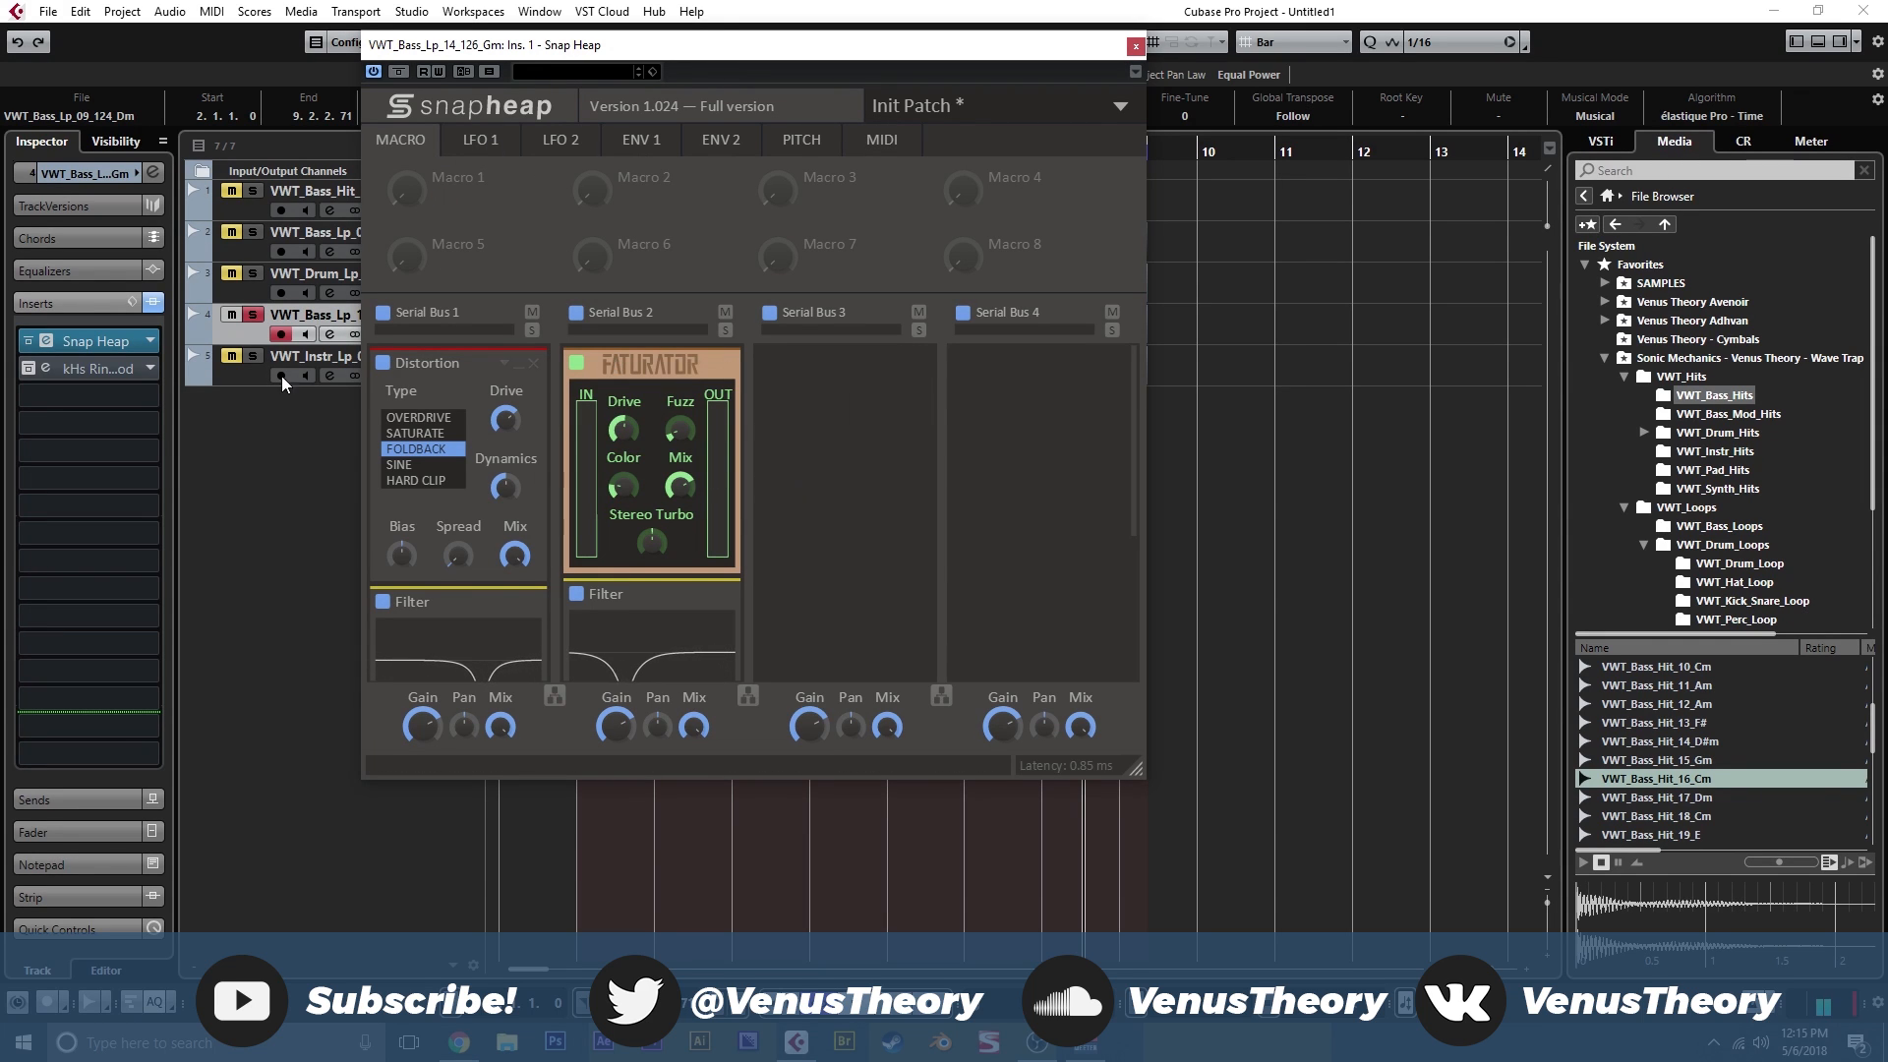
# Bypass Snap Heap, play the bass loop while repositioning the plugin window, and review LFO 2 and the effect lanes.
pyautogui.click(29, 343)
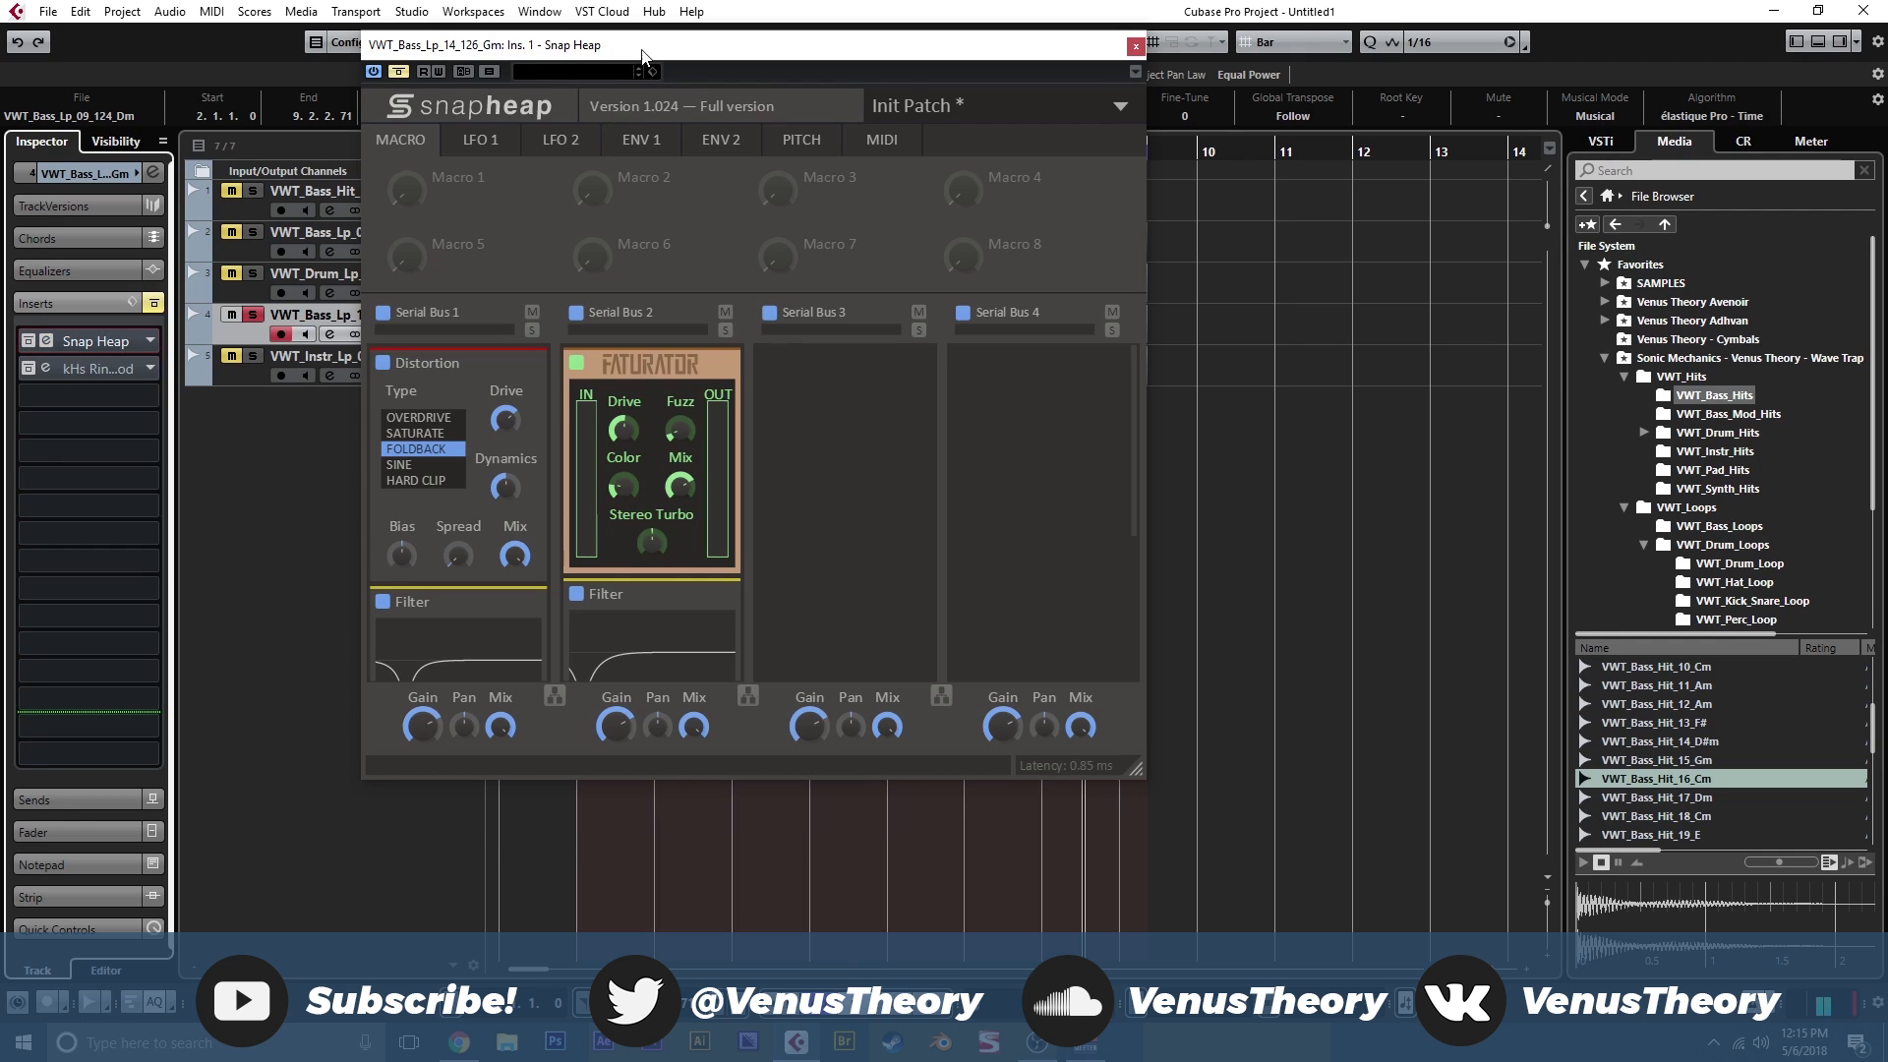
pyautogui.moveTo(642, 56); pyautogui.dragTo(1087, 405)
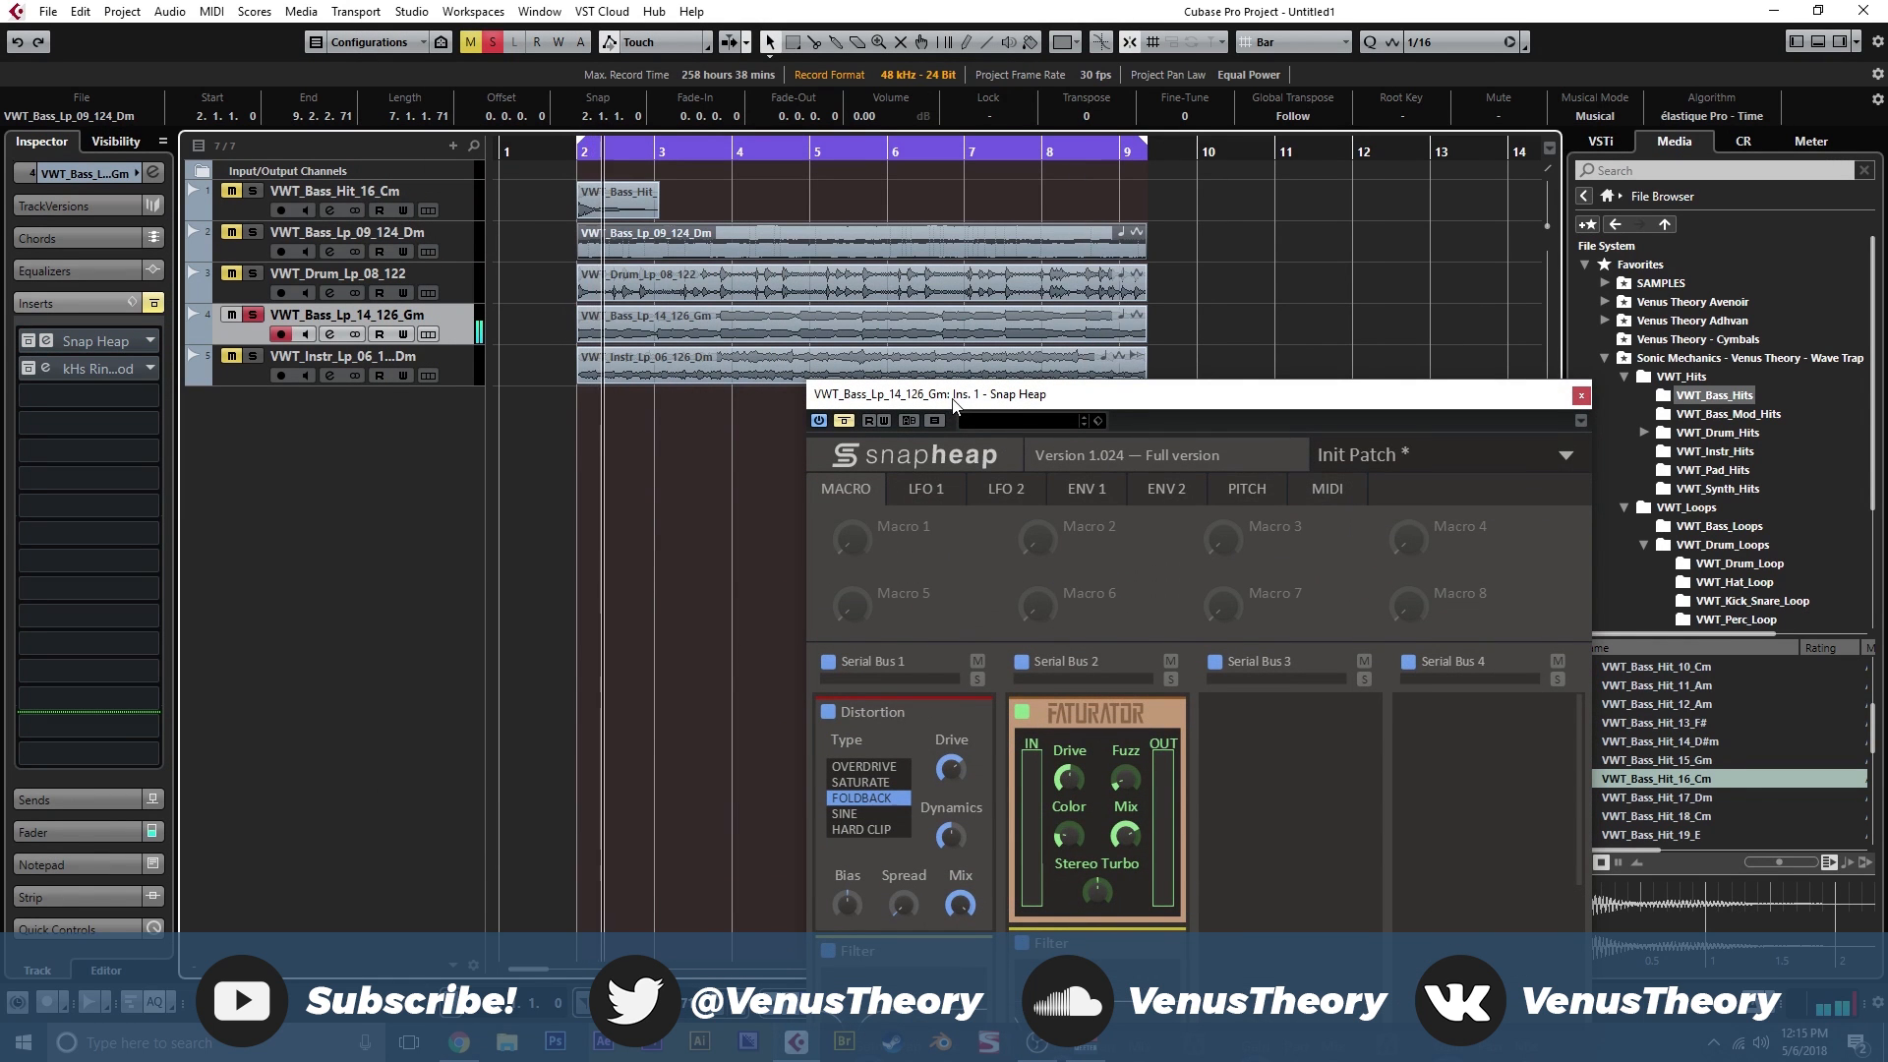
pyautogui.moveTo(954, 401); pyautogui.dragTo(702, 100)
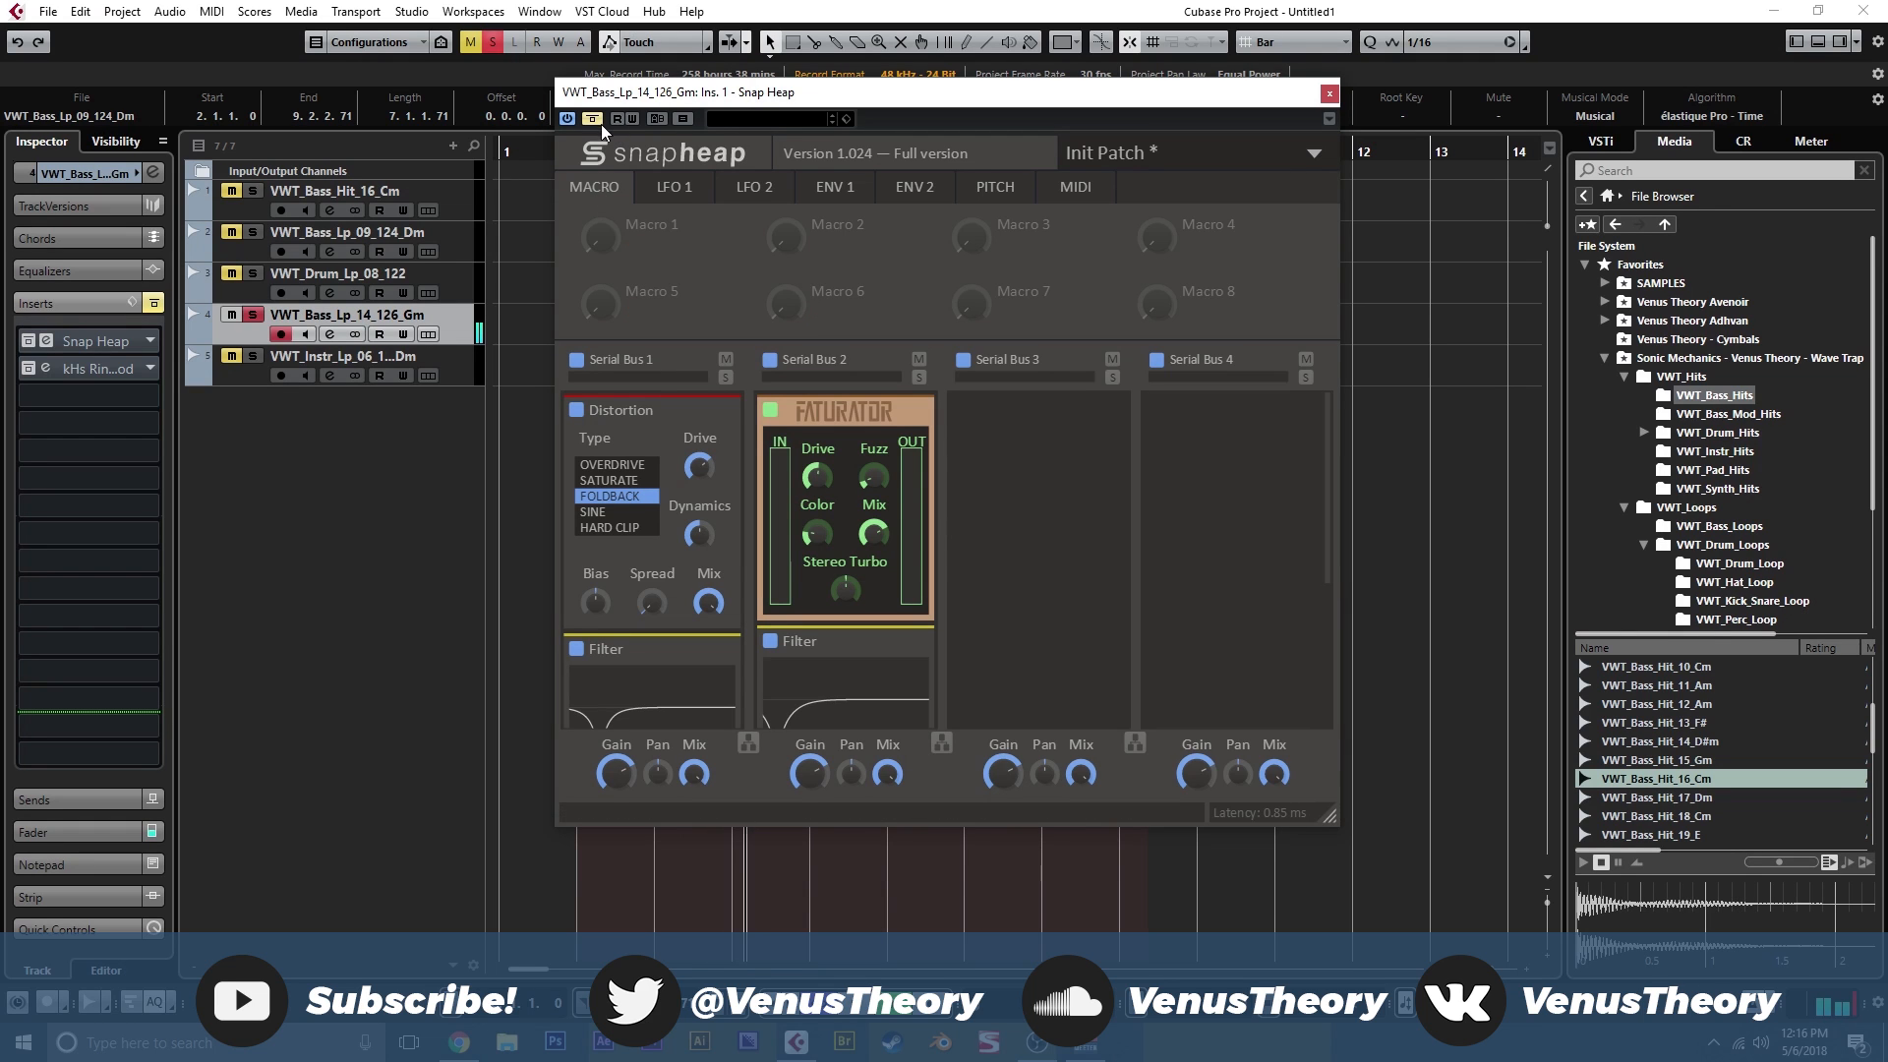
pyautogui.click(755, 187)
pyautogui.scroll(-2, 863, 629)
pyautogui.scroll(-3, 863, 623)
pyautogui.scroll(5, 765, 533)
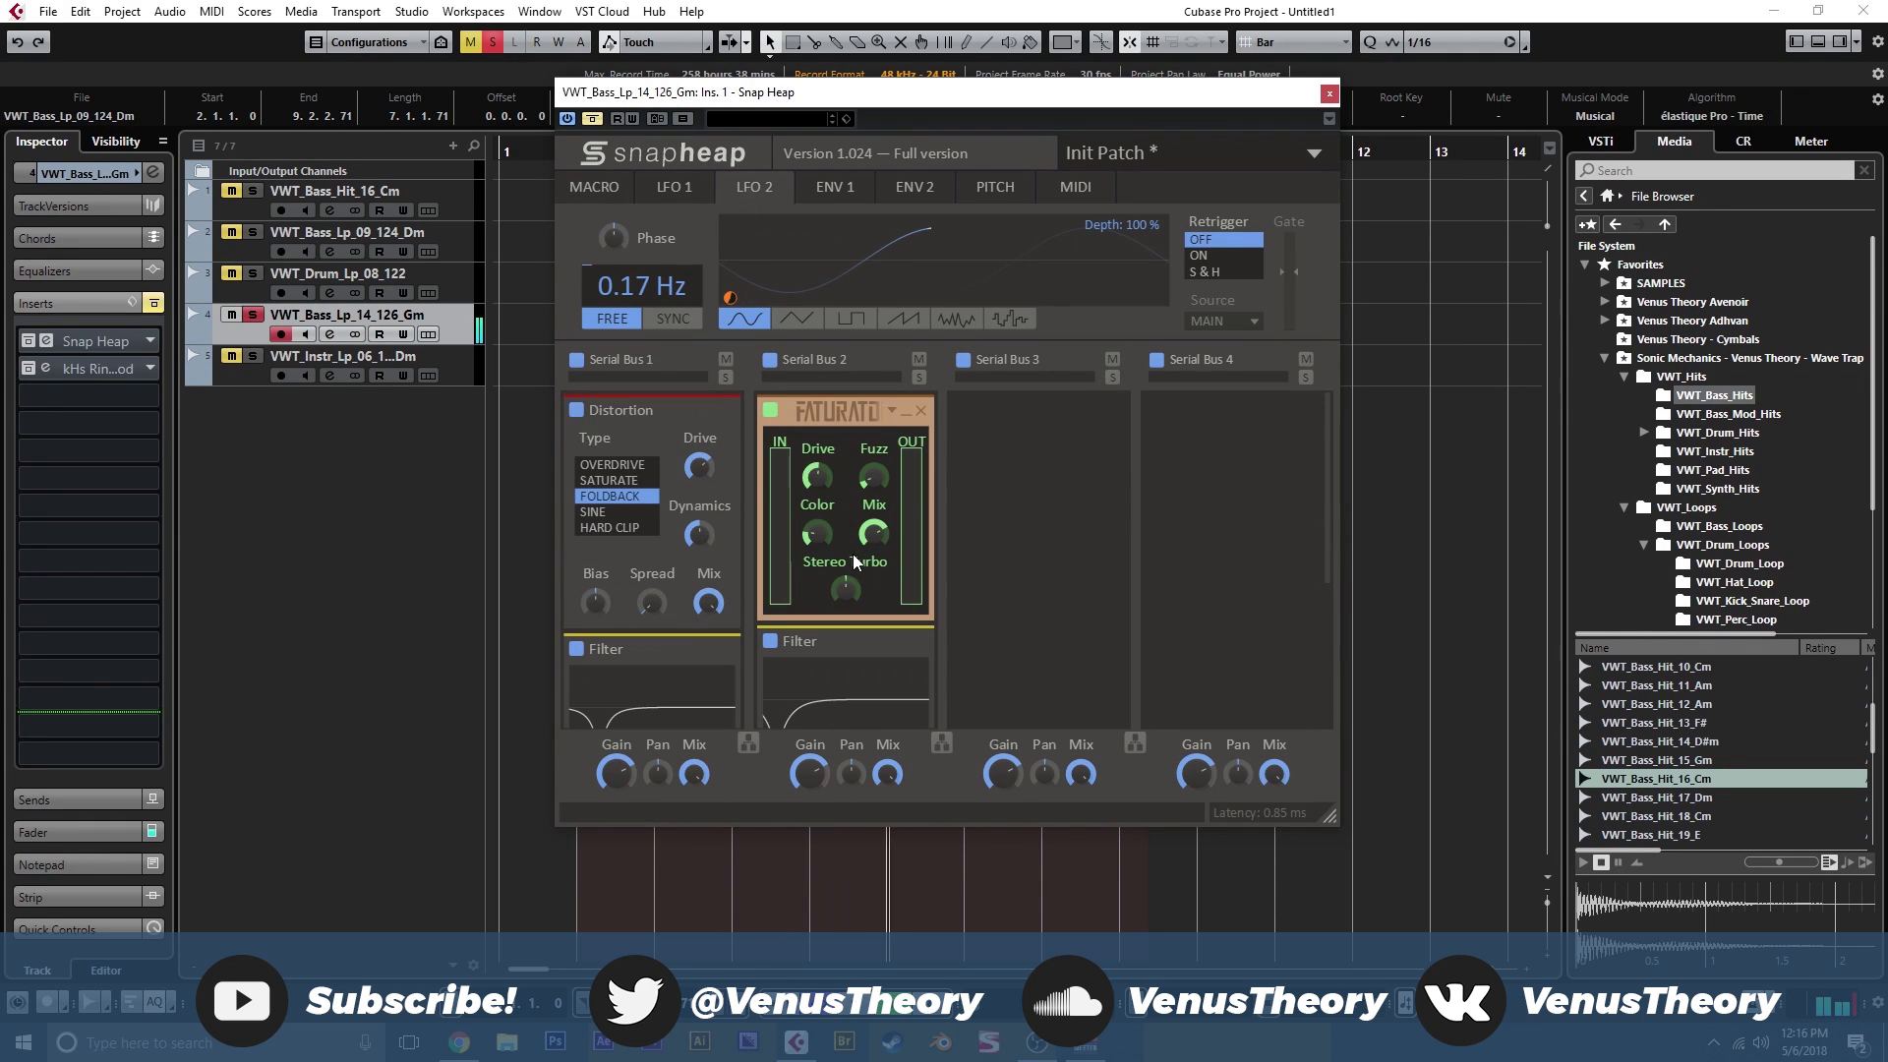
# Re-enable Snap Heap during playback, compare lanes 1 and 2 in parallel and in serial, and close its window.
pyautogui.click(593, 119)
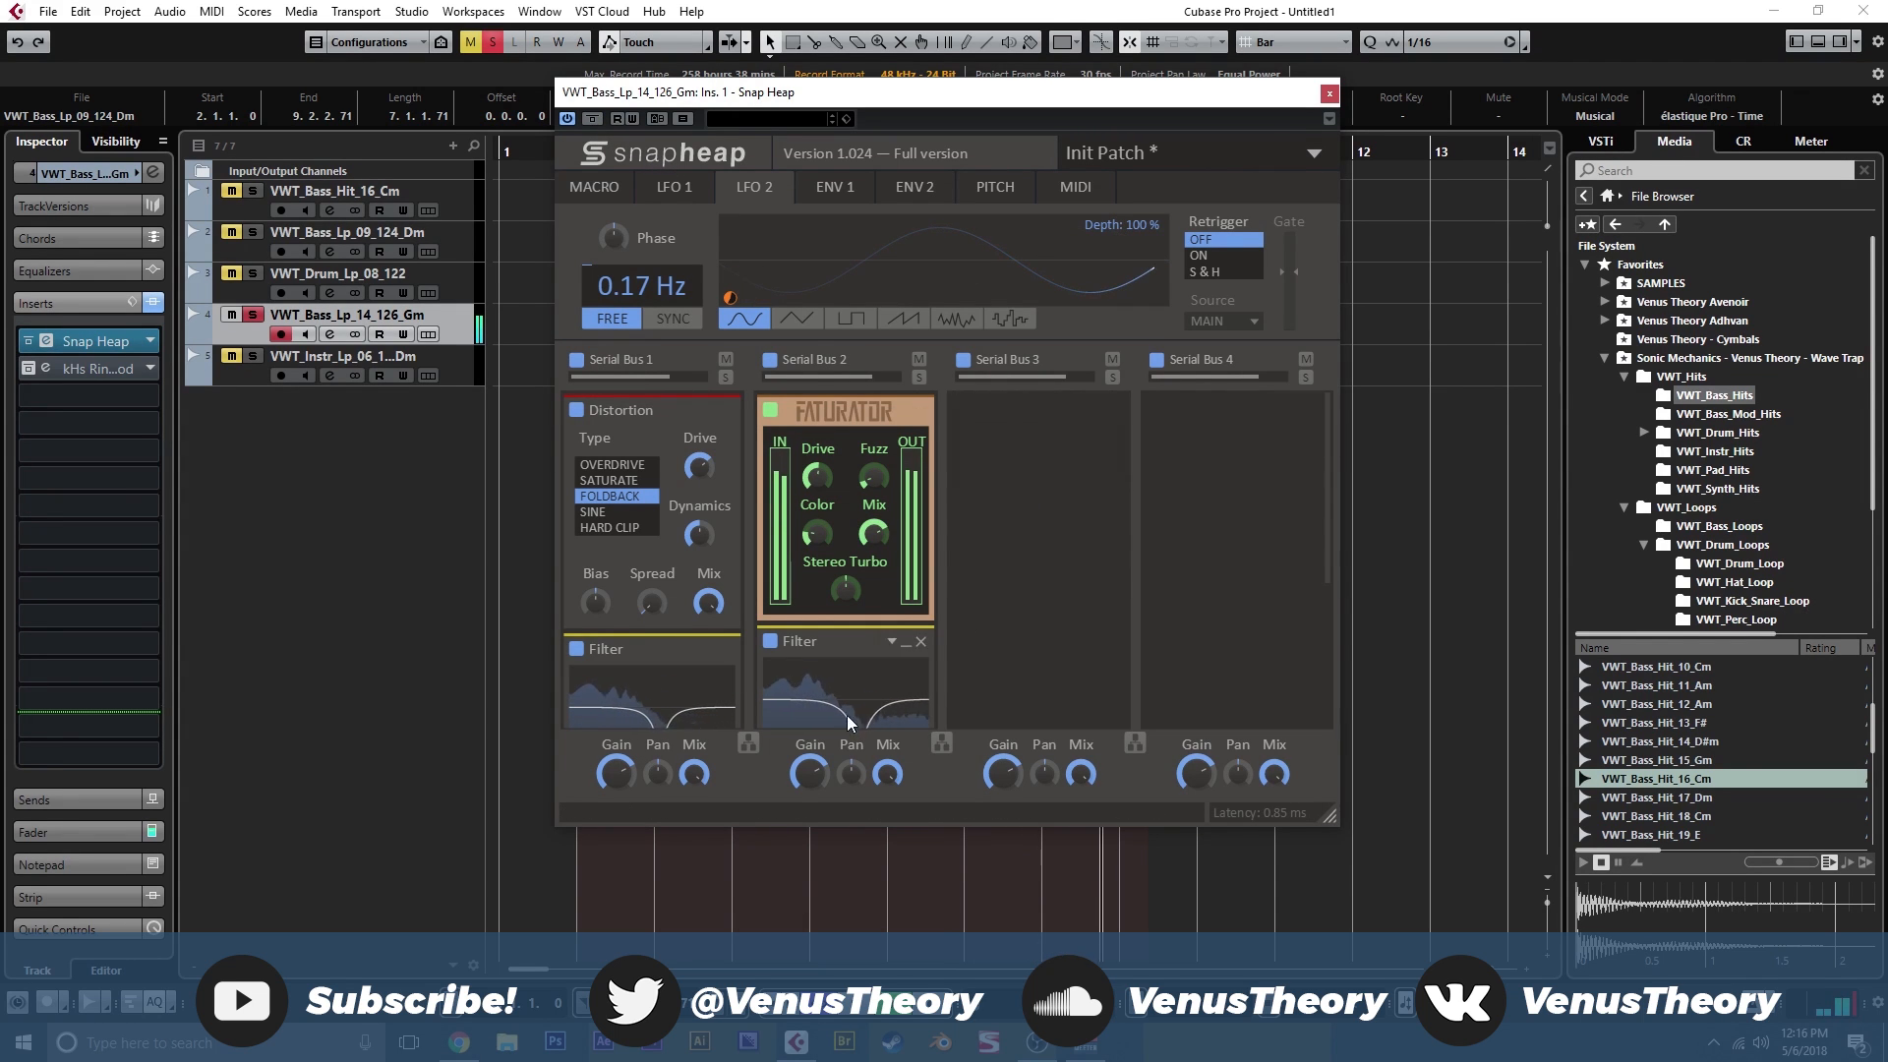
pyautogui.click(750, 745)
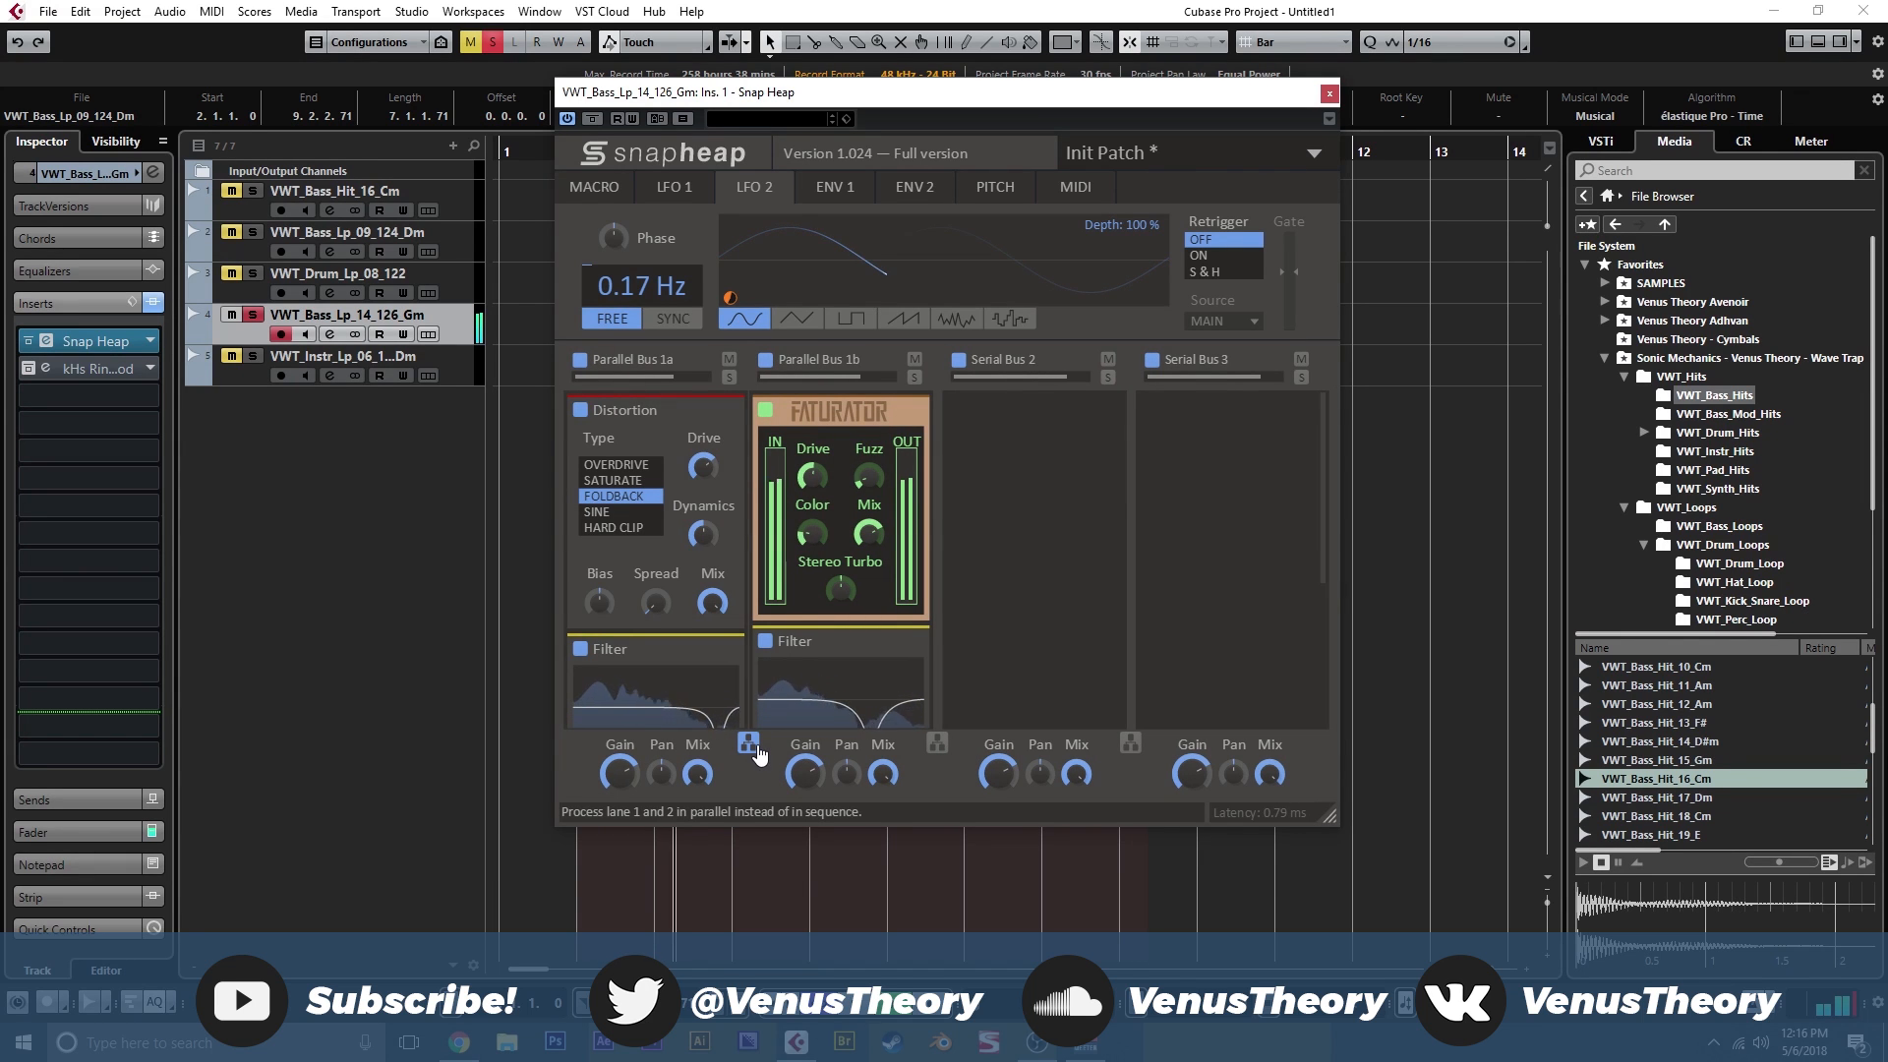
pyautogui.click(750, 745)
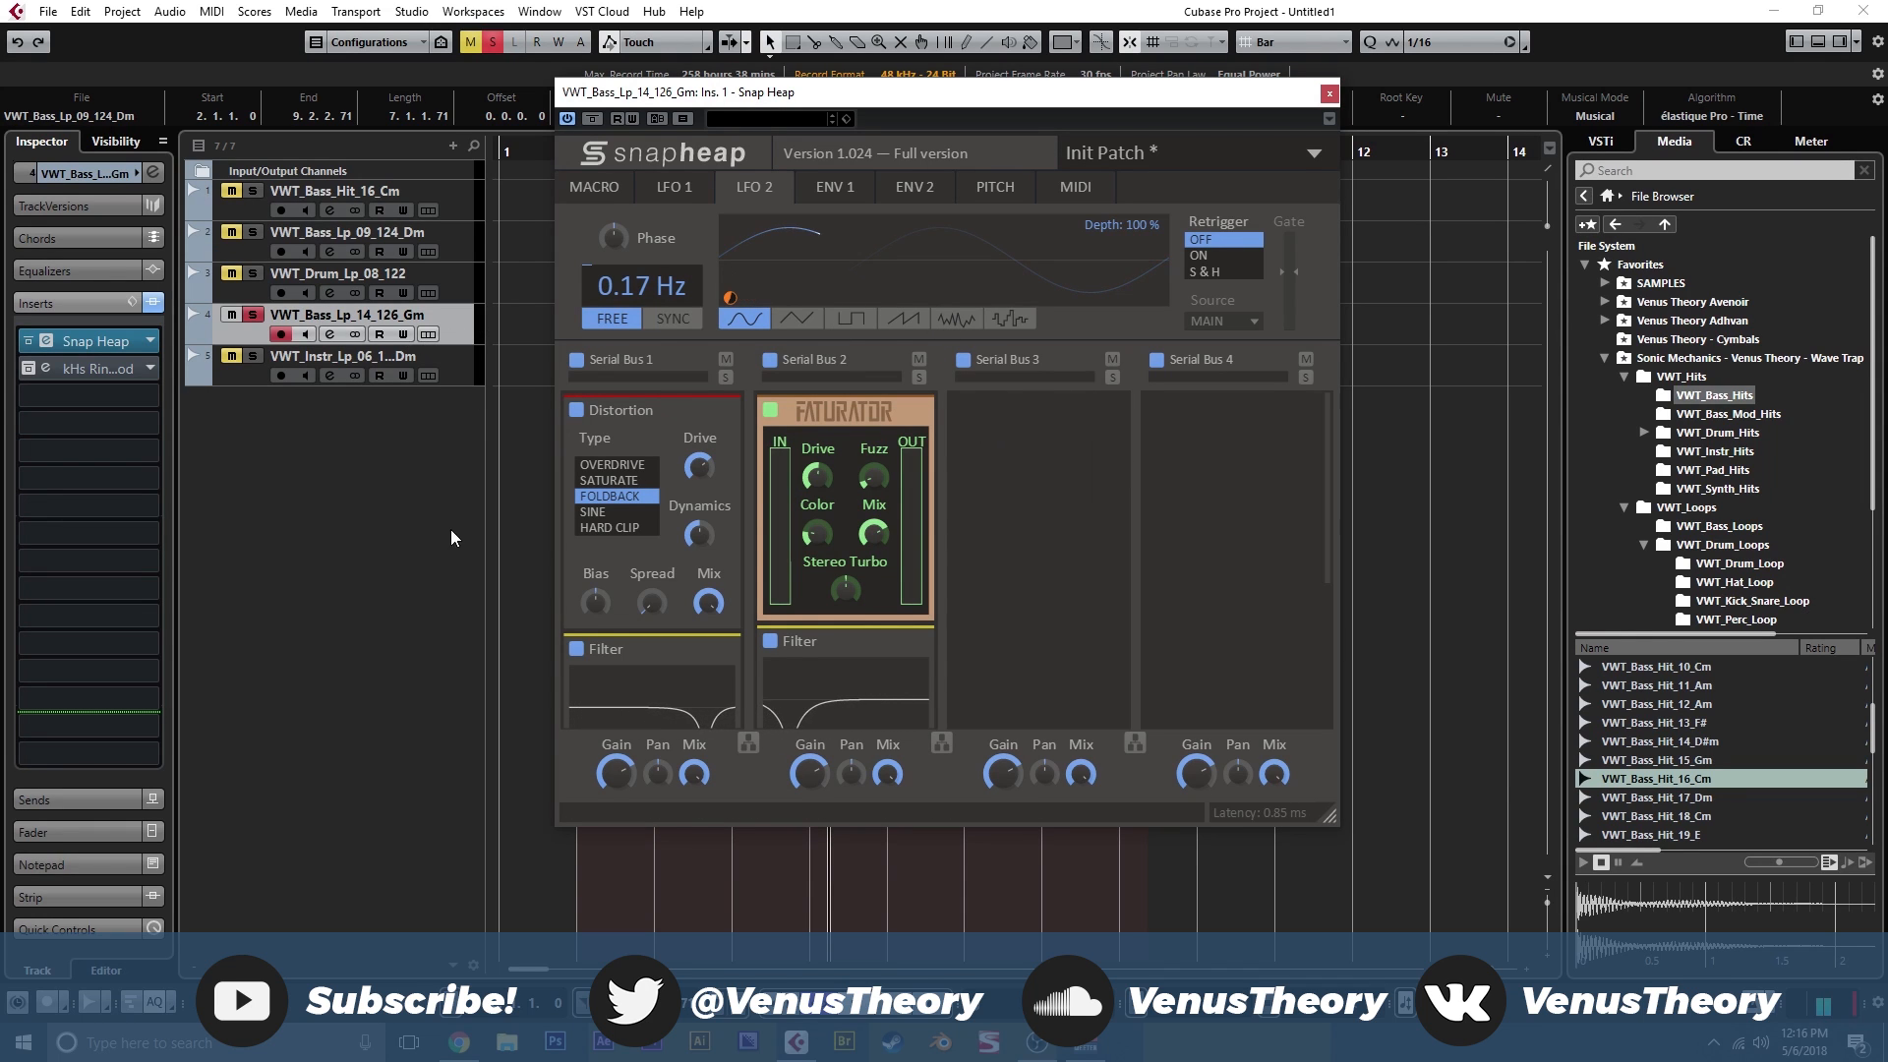
pyautogui.click(1330, 95)
# Activate and open the bass loop's kHs Ring Mod insert, return the playhead to bar 2 and reposition the plugin window.
pyautogui.click(67, 367)
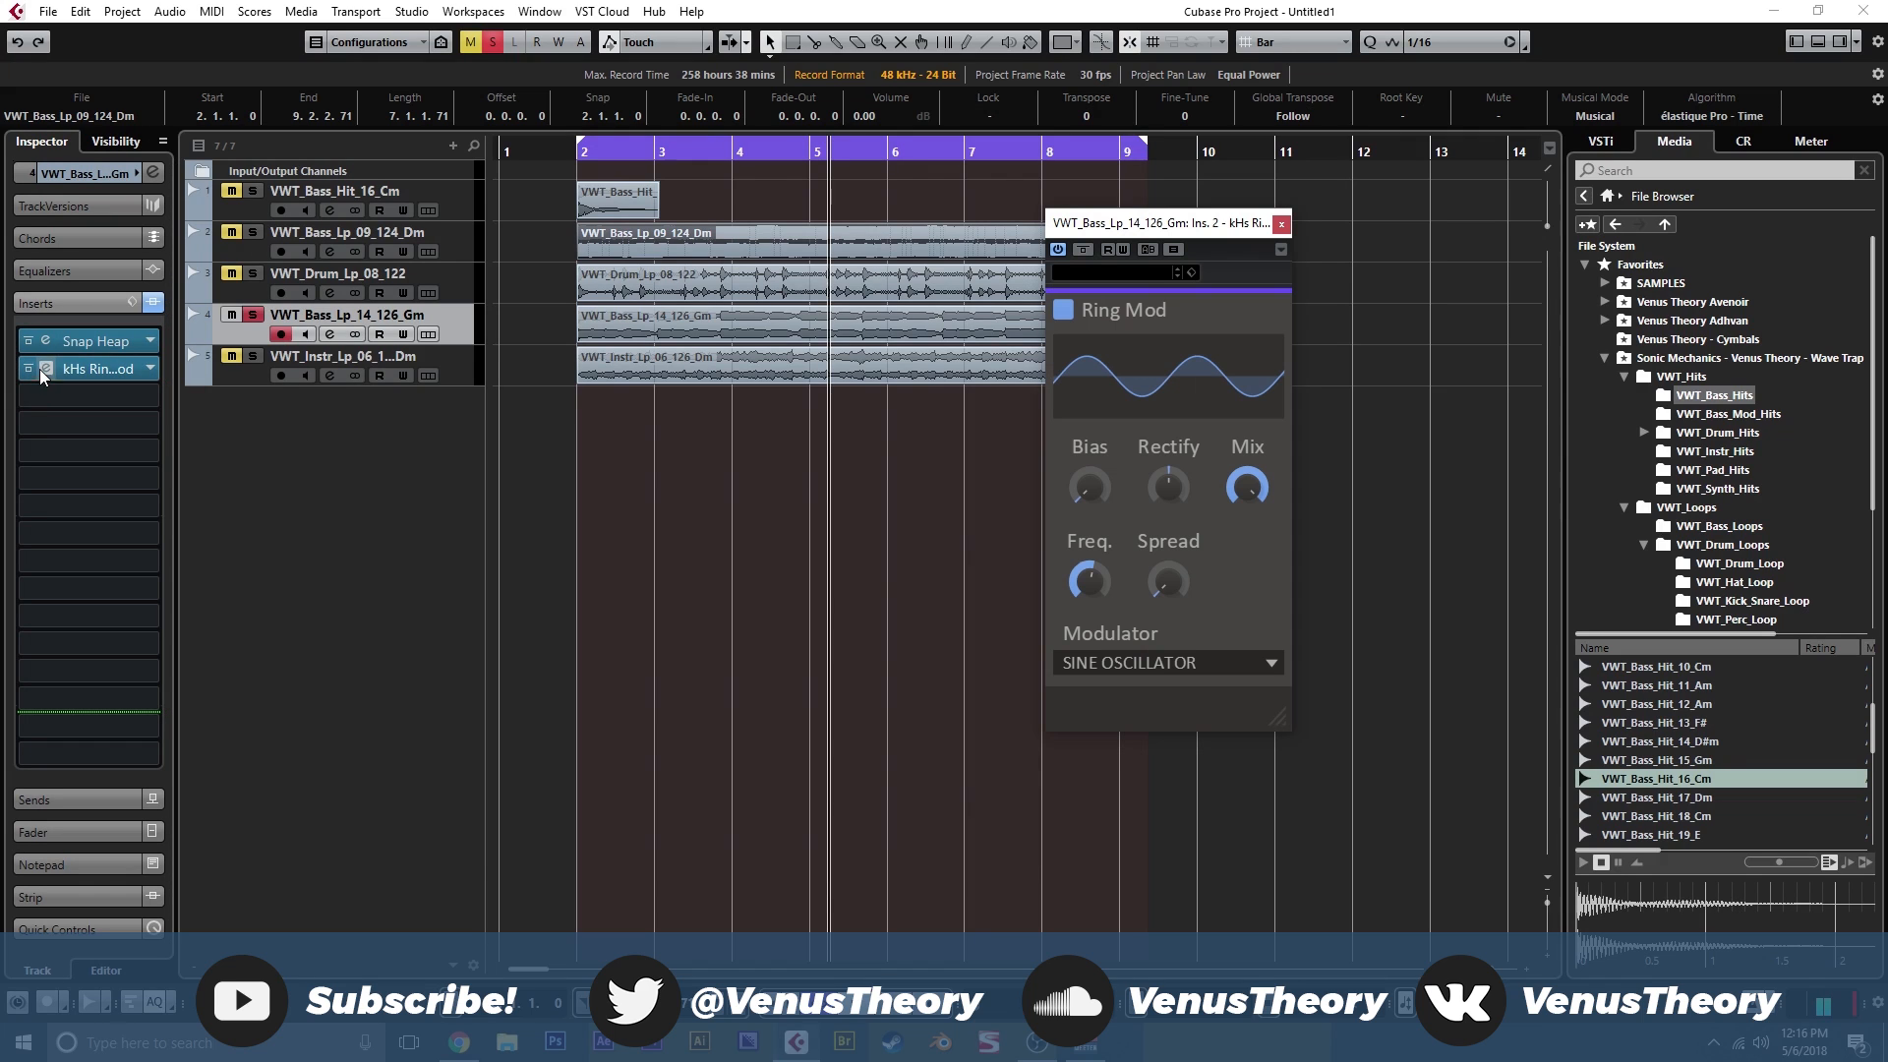
pyautogui.click(581, 160)
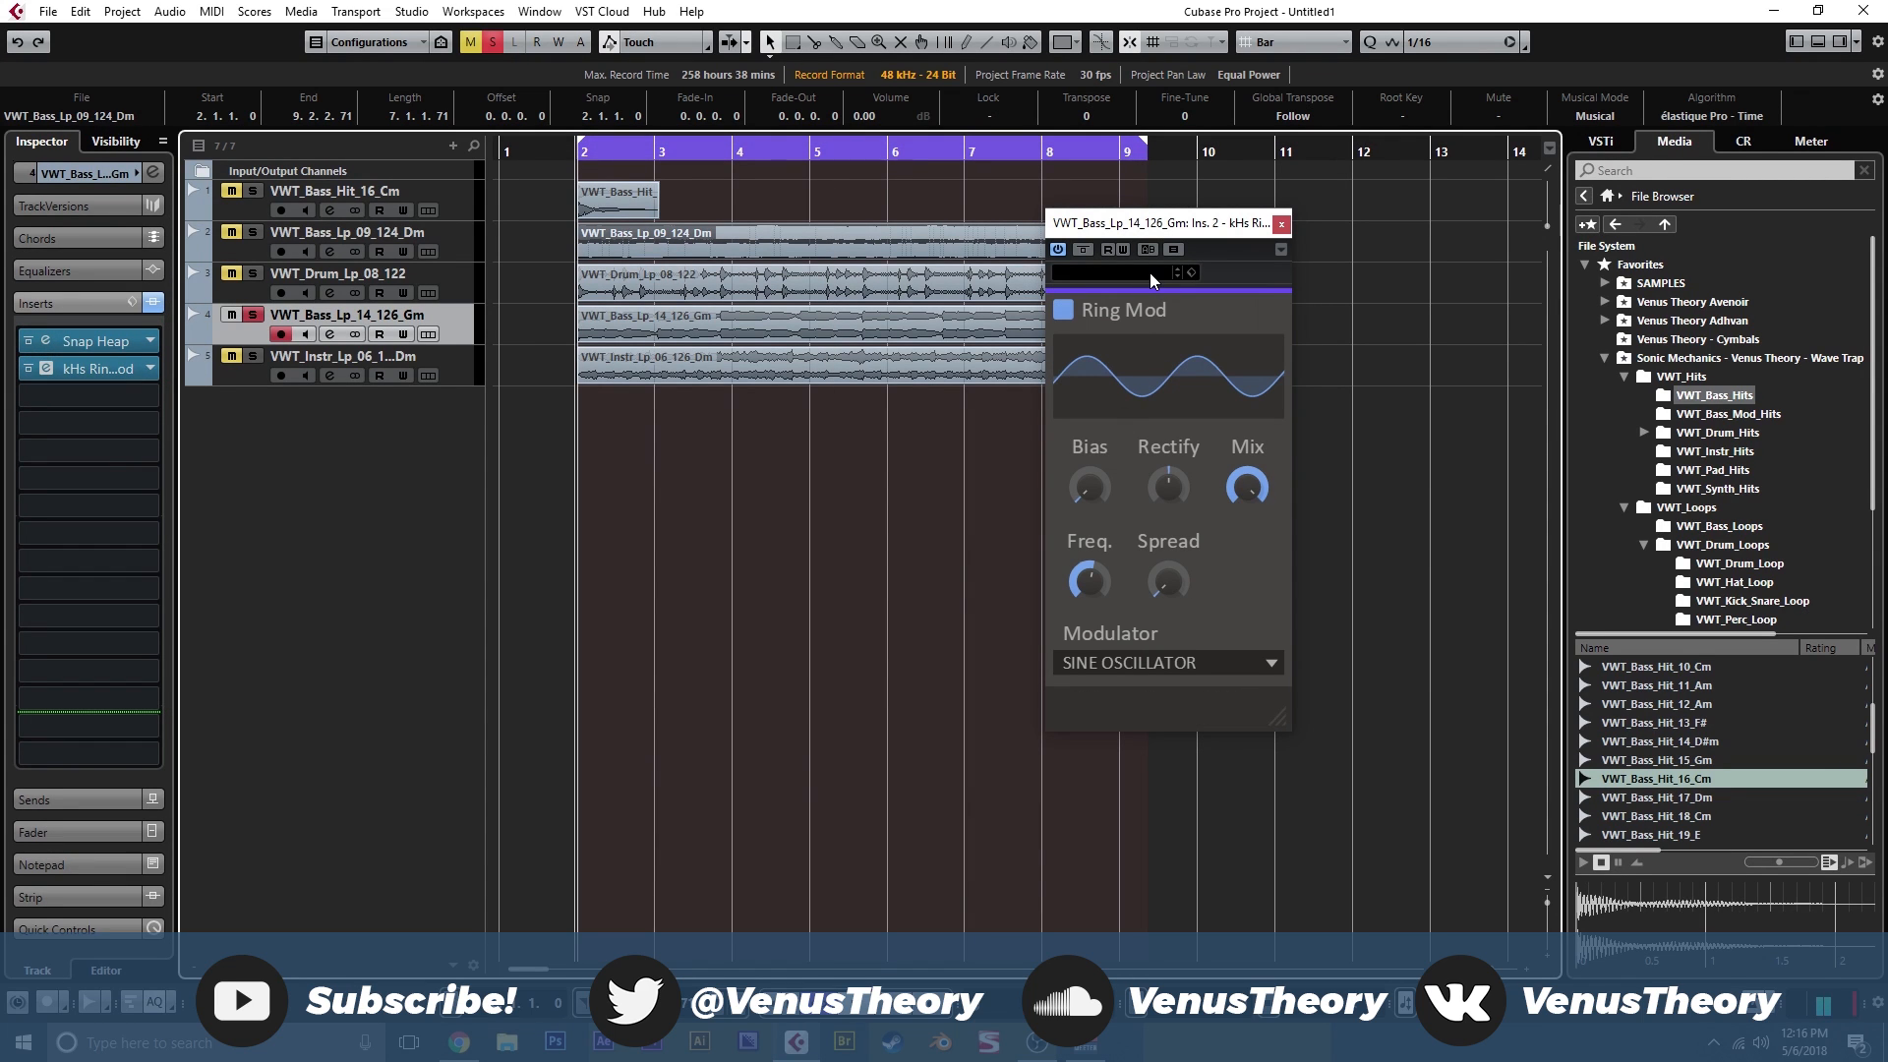
pyautogui.moveTo(1094, 220); pyautogui.dragTo(937, 178)
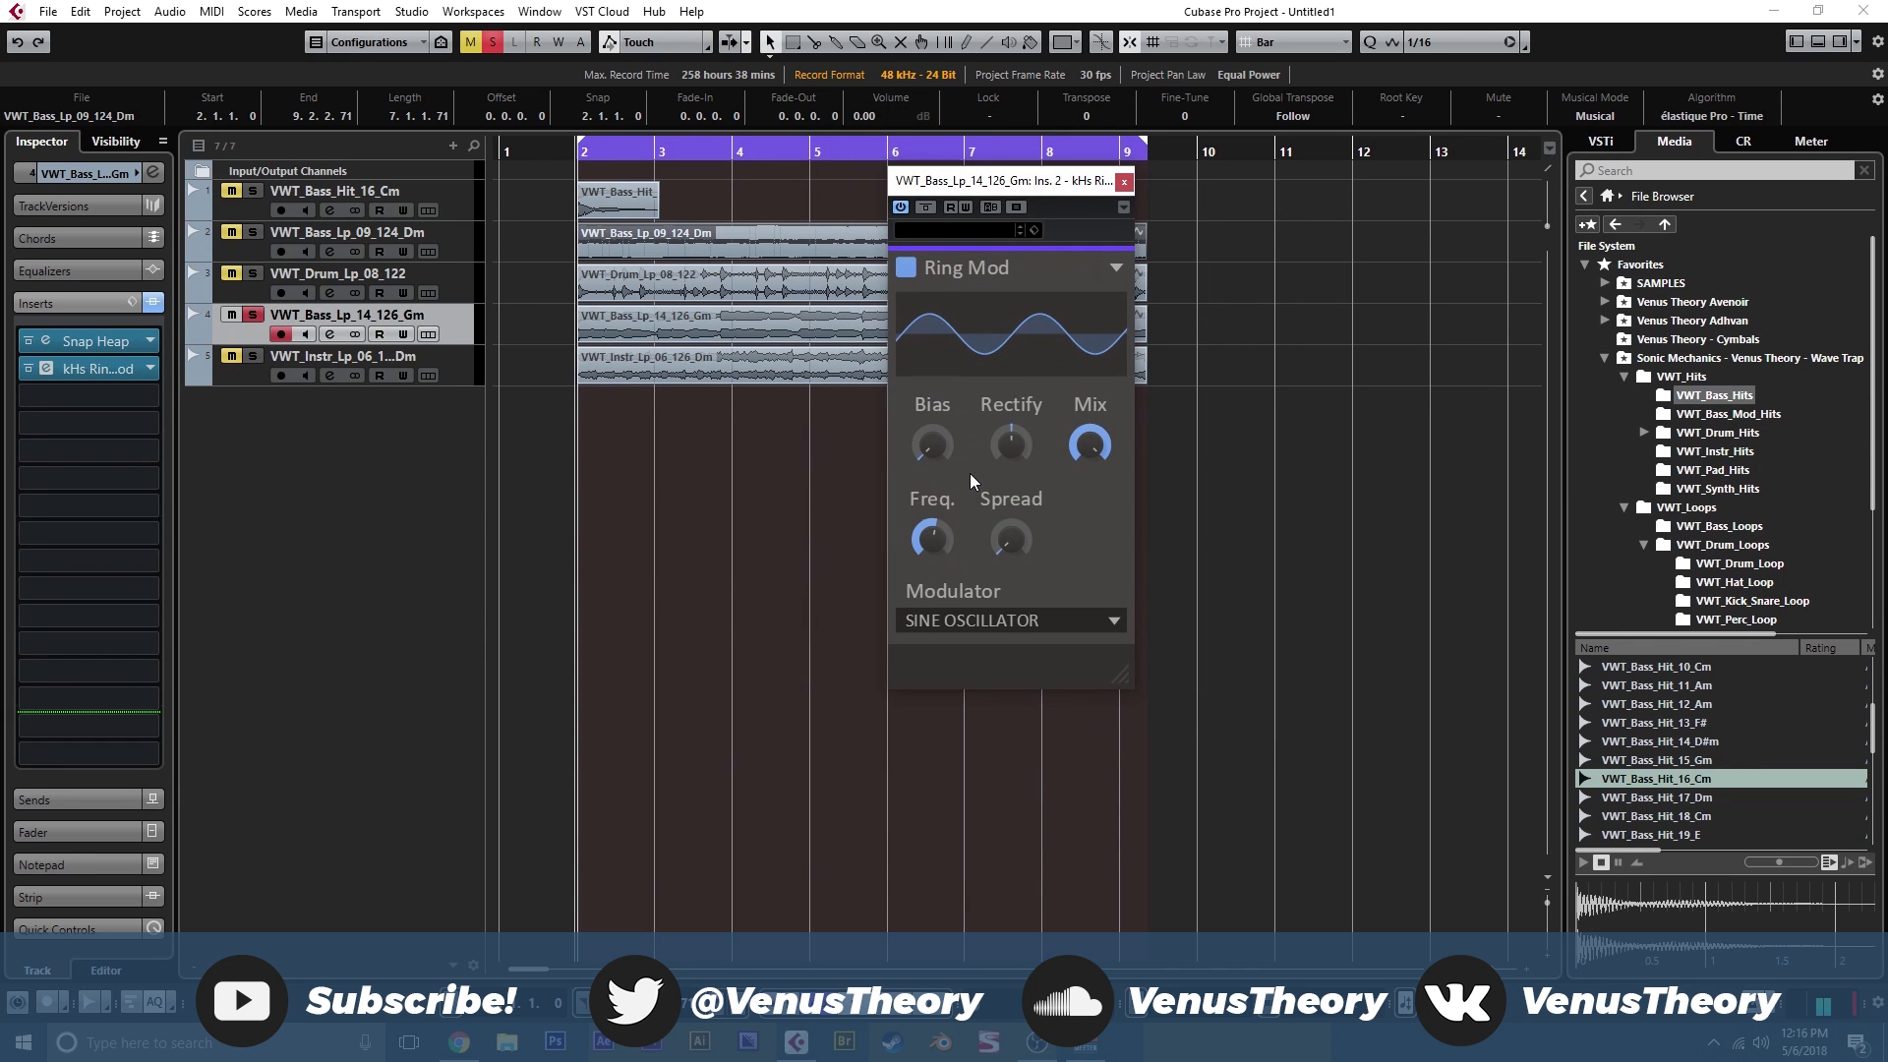
# Raise the Ring Mod's Bias to maximum and lower Freq. to minimum, audition the bass loop, and close the window.
pyautogui.moveTo(952, 464); pyautogui.dragTo(954, 472)
pyautogui.moveTo(924, 545); pyautogui.dragTo(924, 601)
pyautogui.press('space')
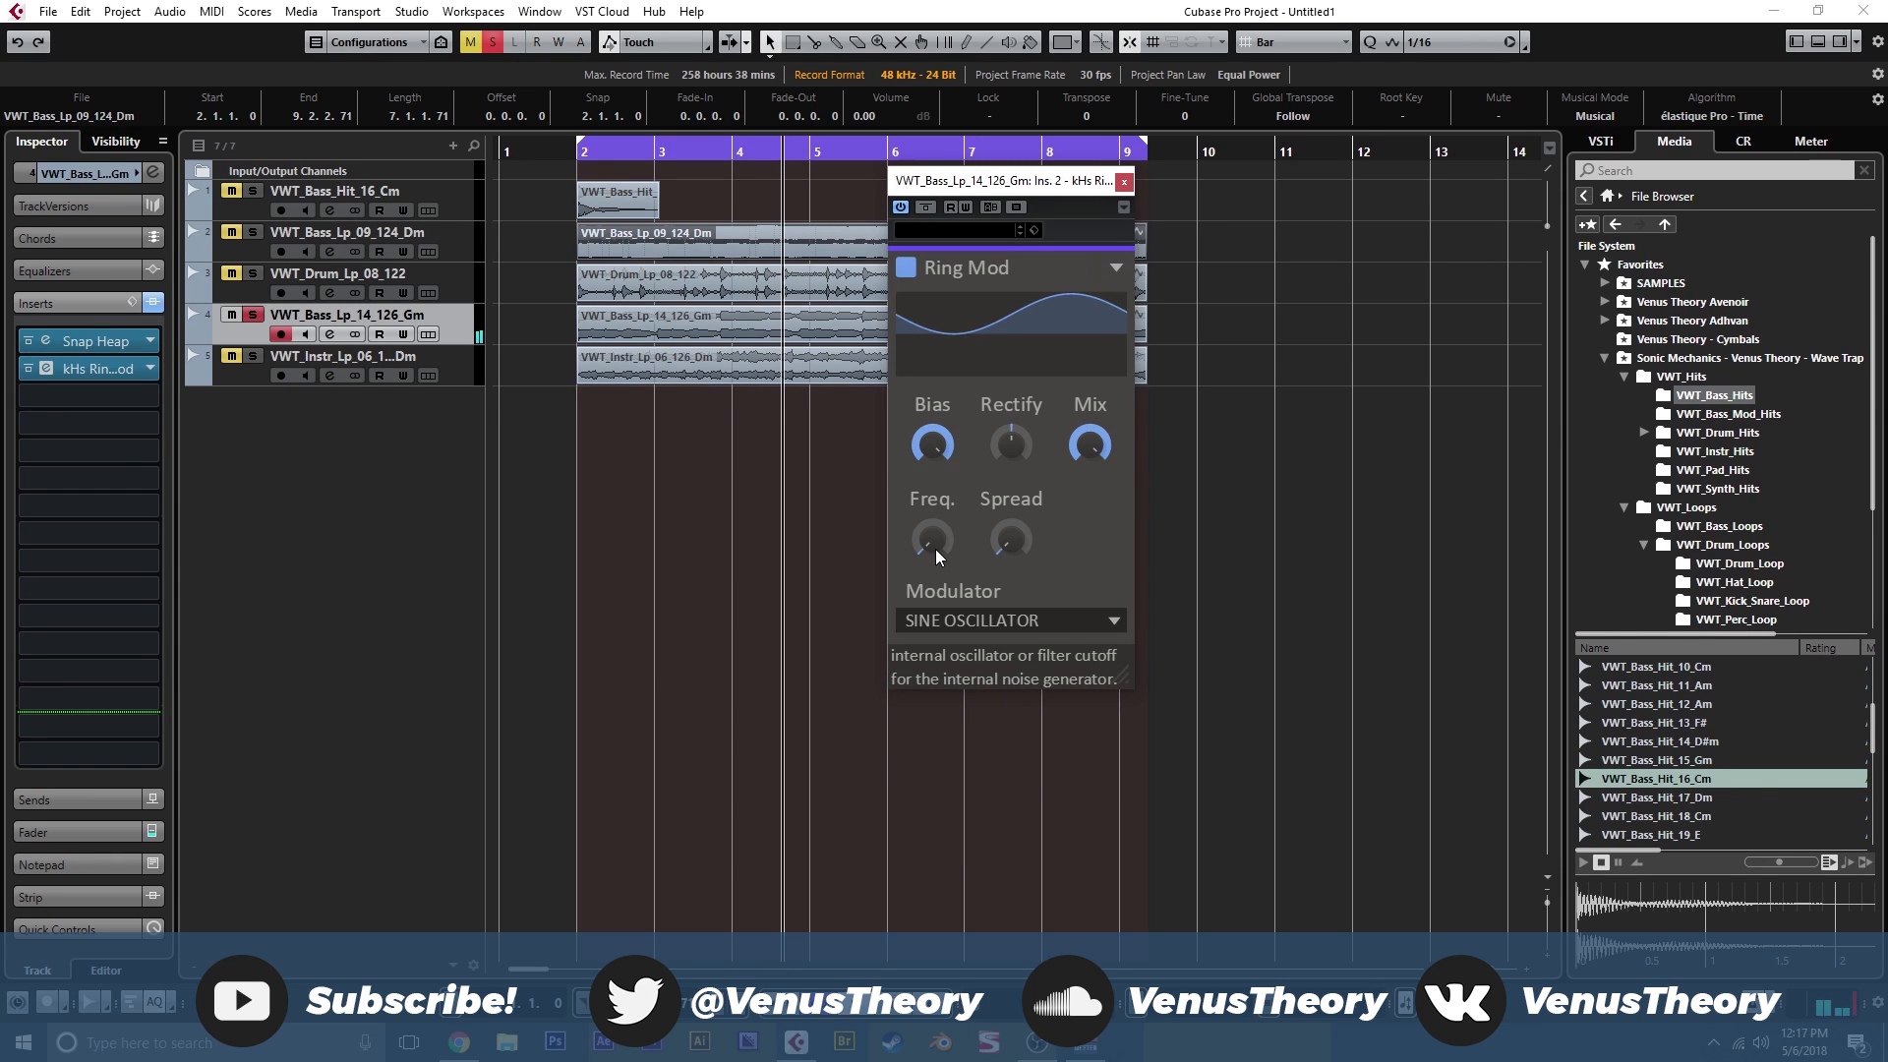
pyautogui.moveTo(935, 548); pyautogui.dragTo(935, 545)
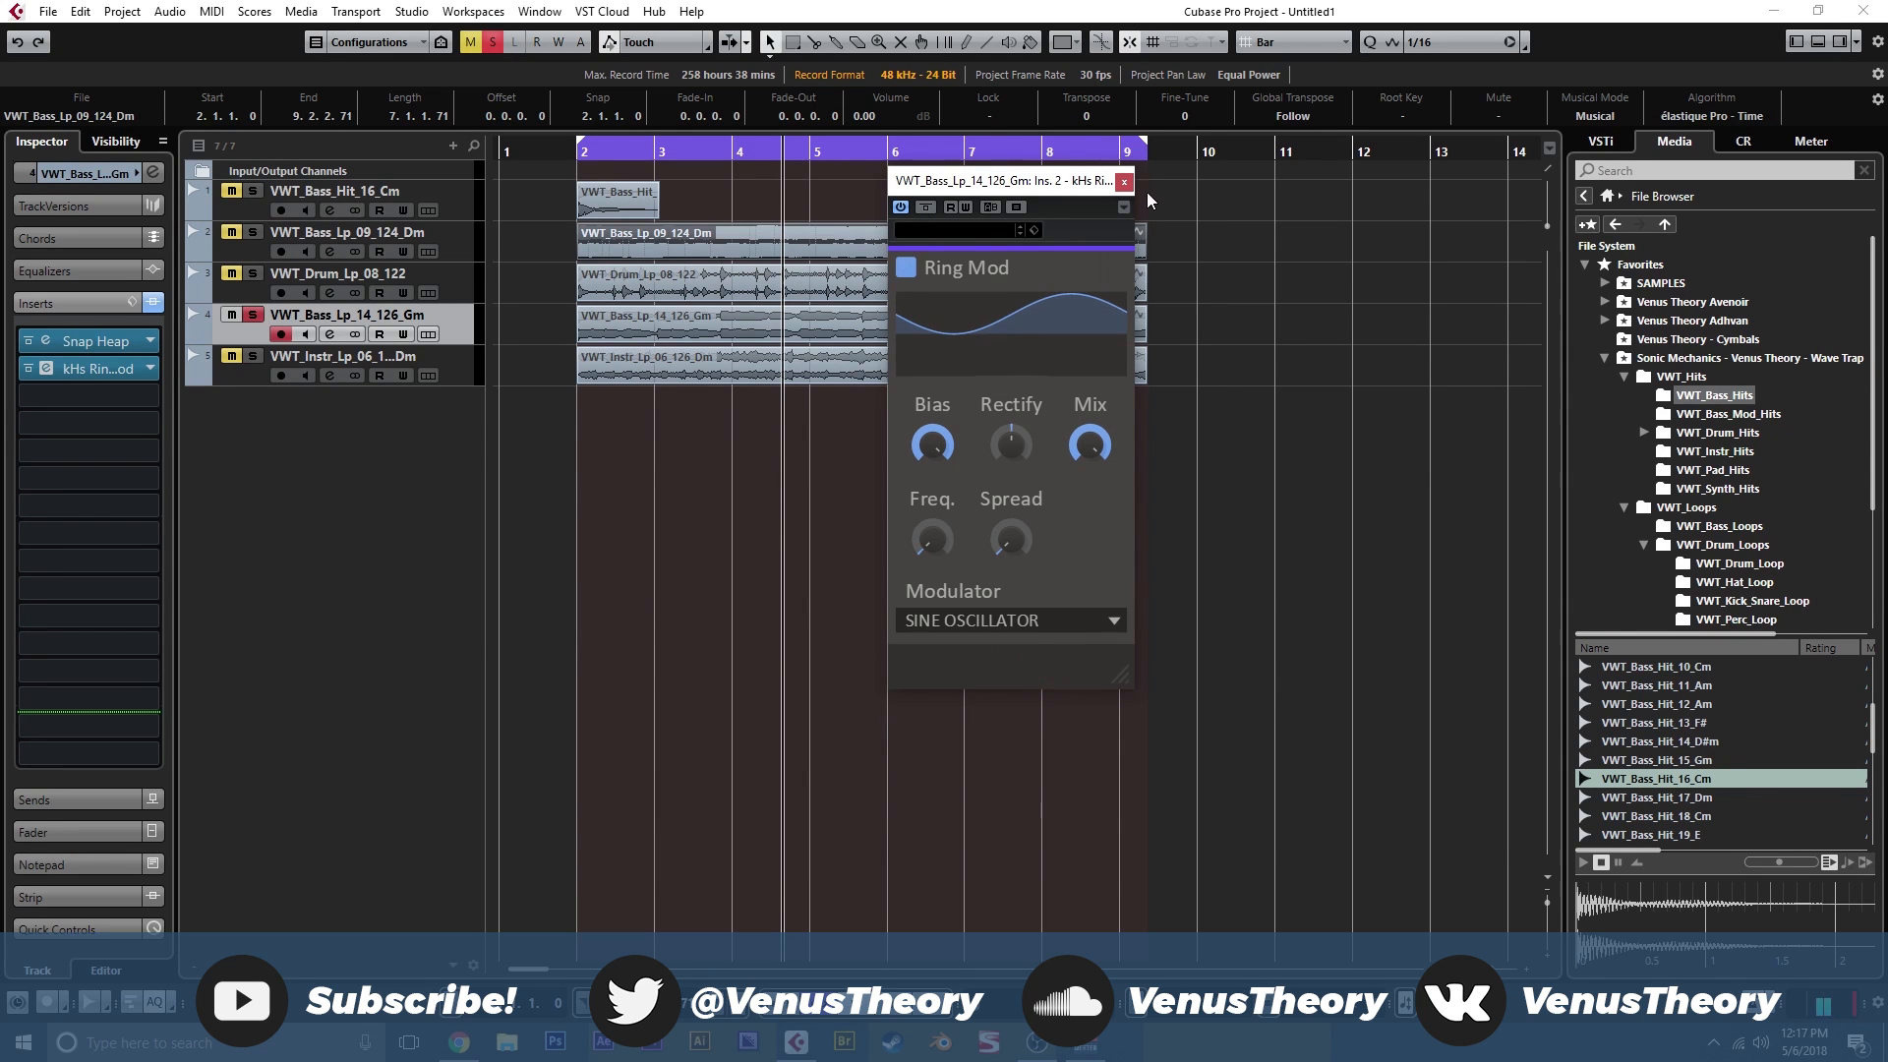
pyautogui.click(1124, 181)
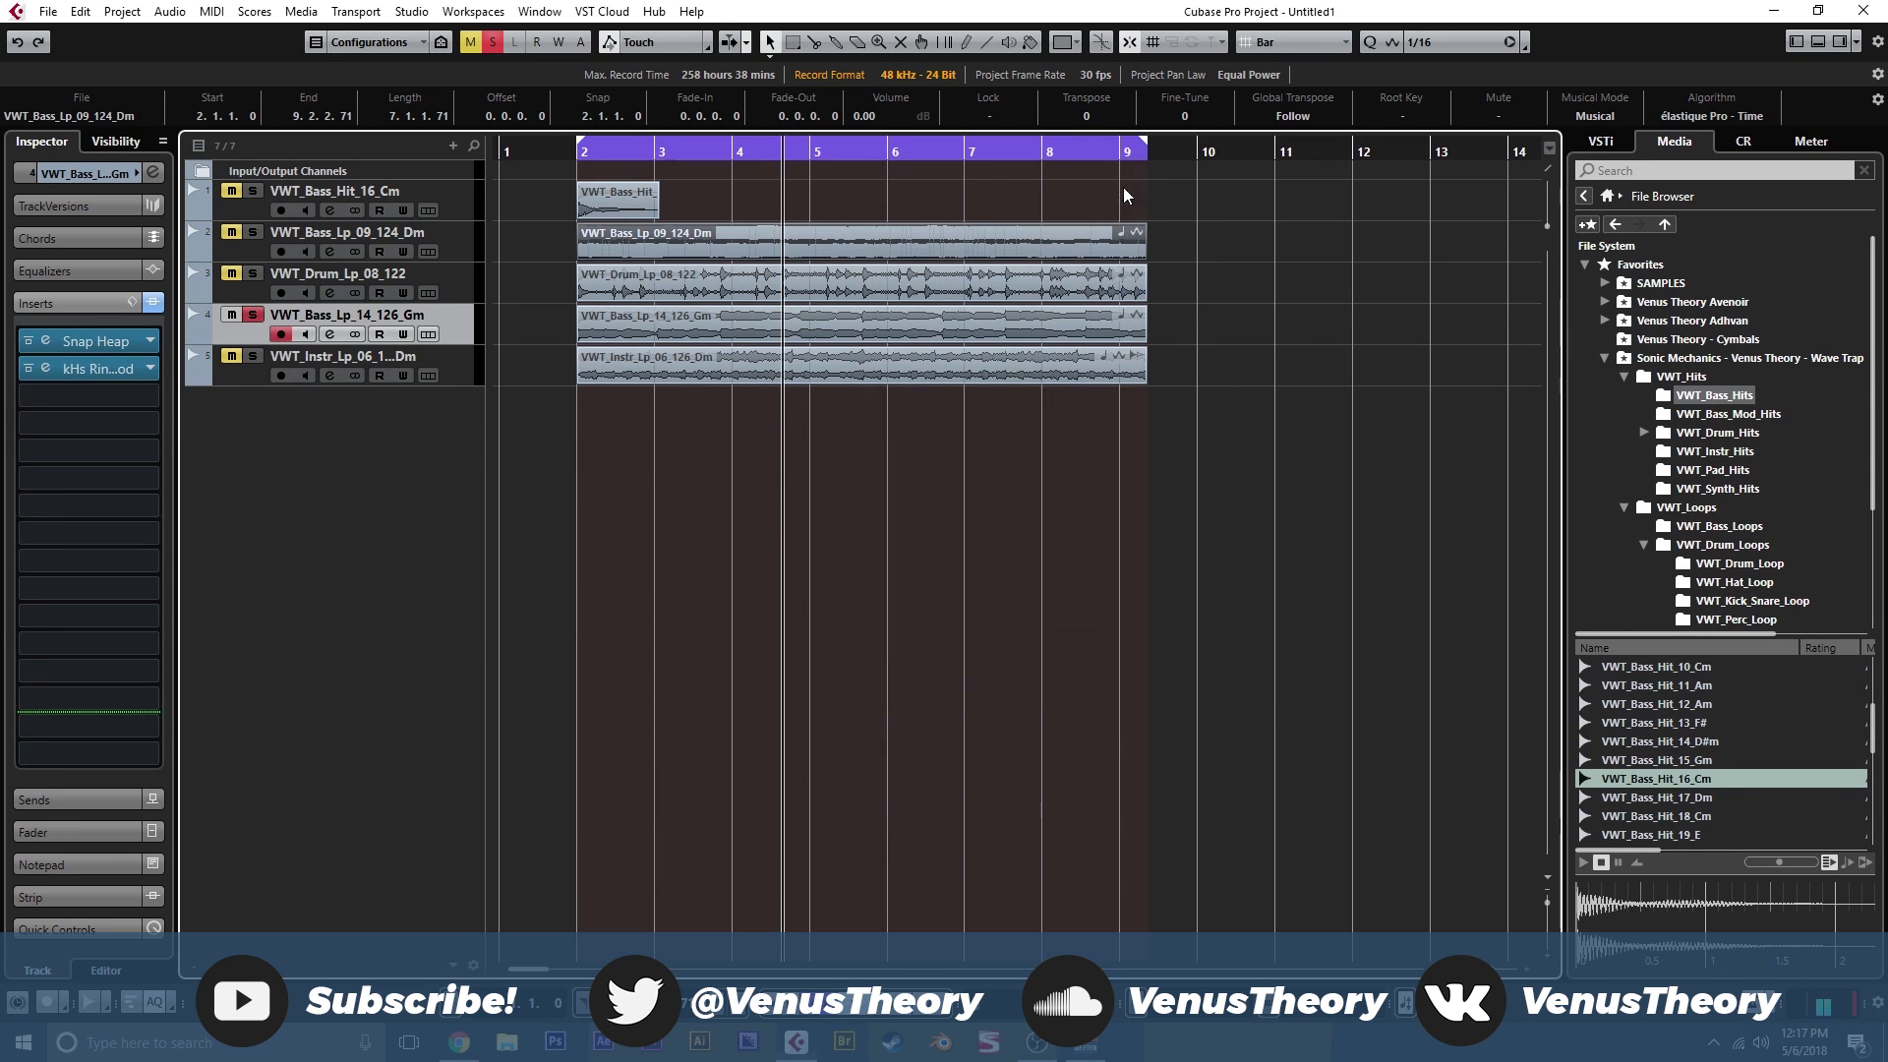
# Unsolo the bass loop, solo and select the instrument loop track, and set the playhead to bar 2.
pyautogui.click(250, 316)
pyautogui.click(252, 355)
pyautogui.click(394, 359)
pyautogui.moveTo(566, 157); pyautogui.dragTo(576, 158)
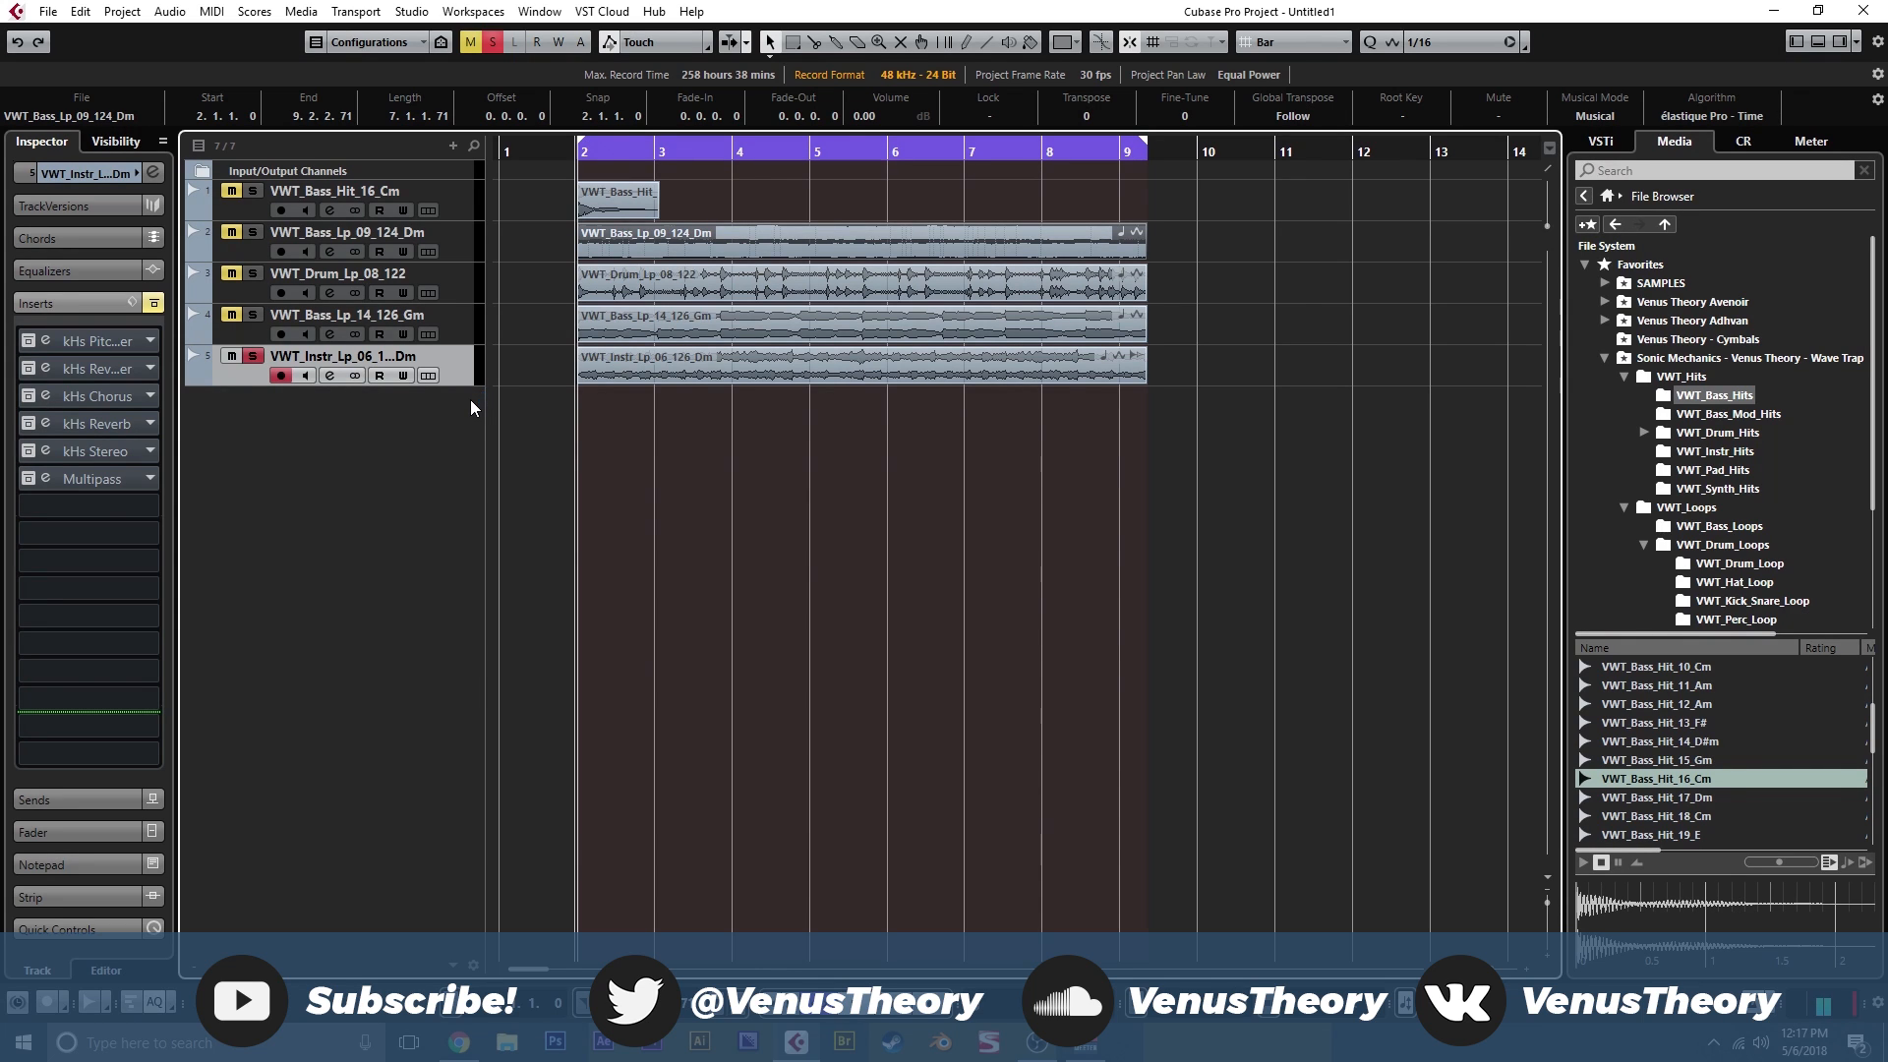
# Select the VWT_Instr_Lp_06_126_Dm clip and play it with its inserts bypassed.
pyautogui.click(596, 369)
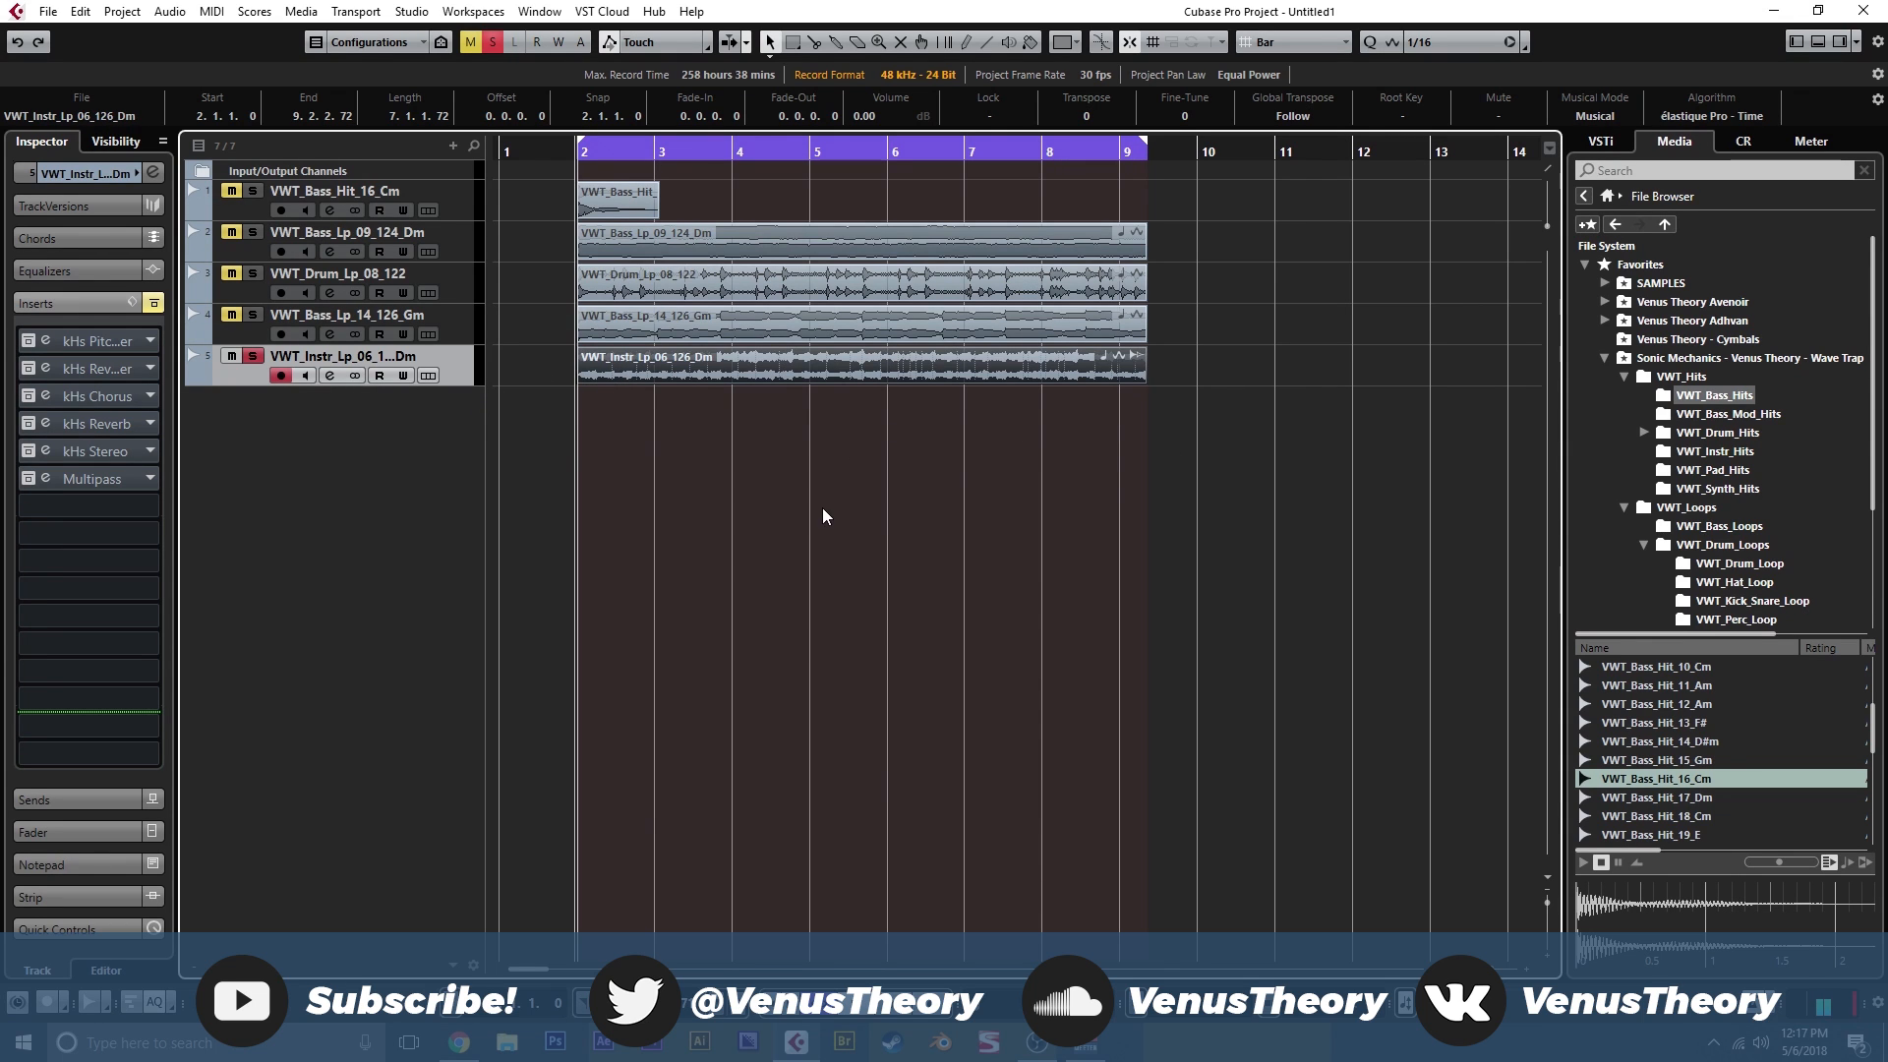
pyautogui.moveTo(743, 505); pyautogui.dragTo(594, 195)
pyautogui.click(698, 450)
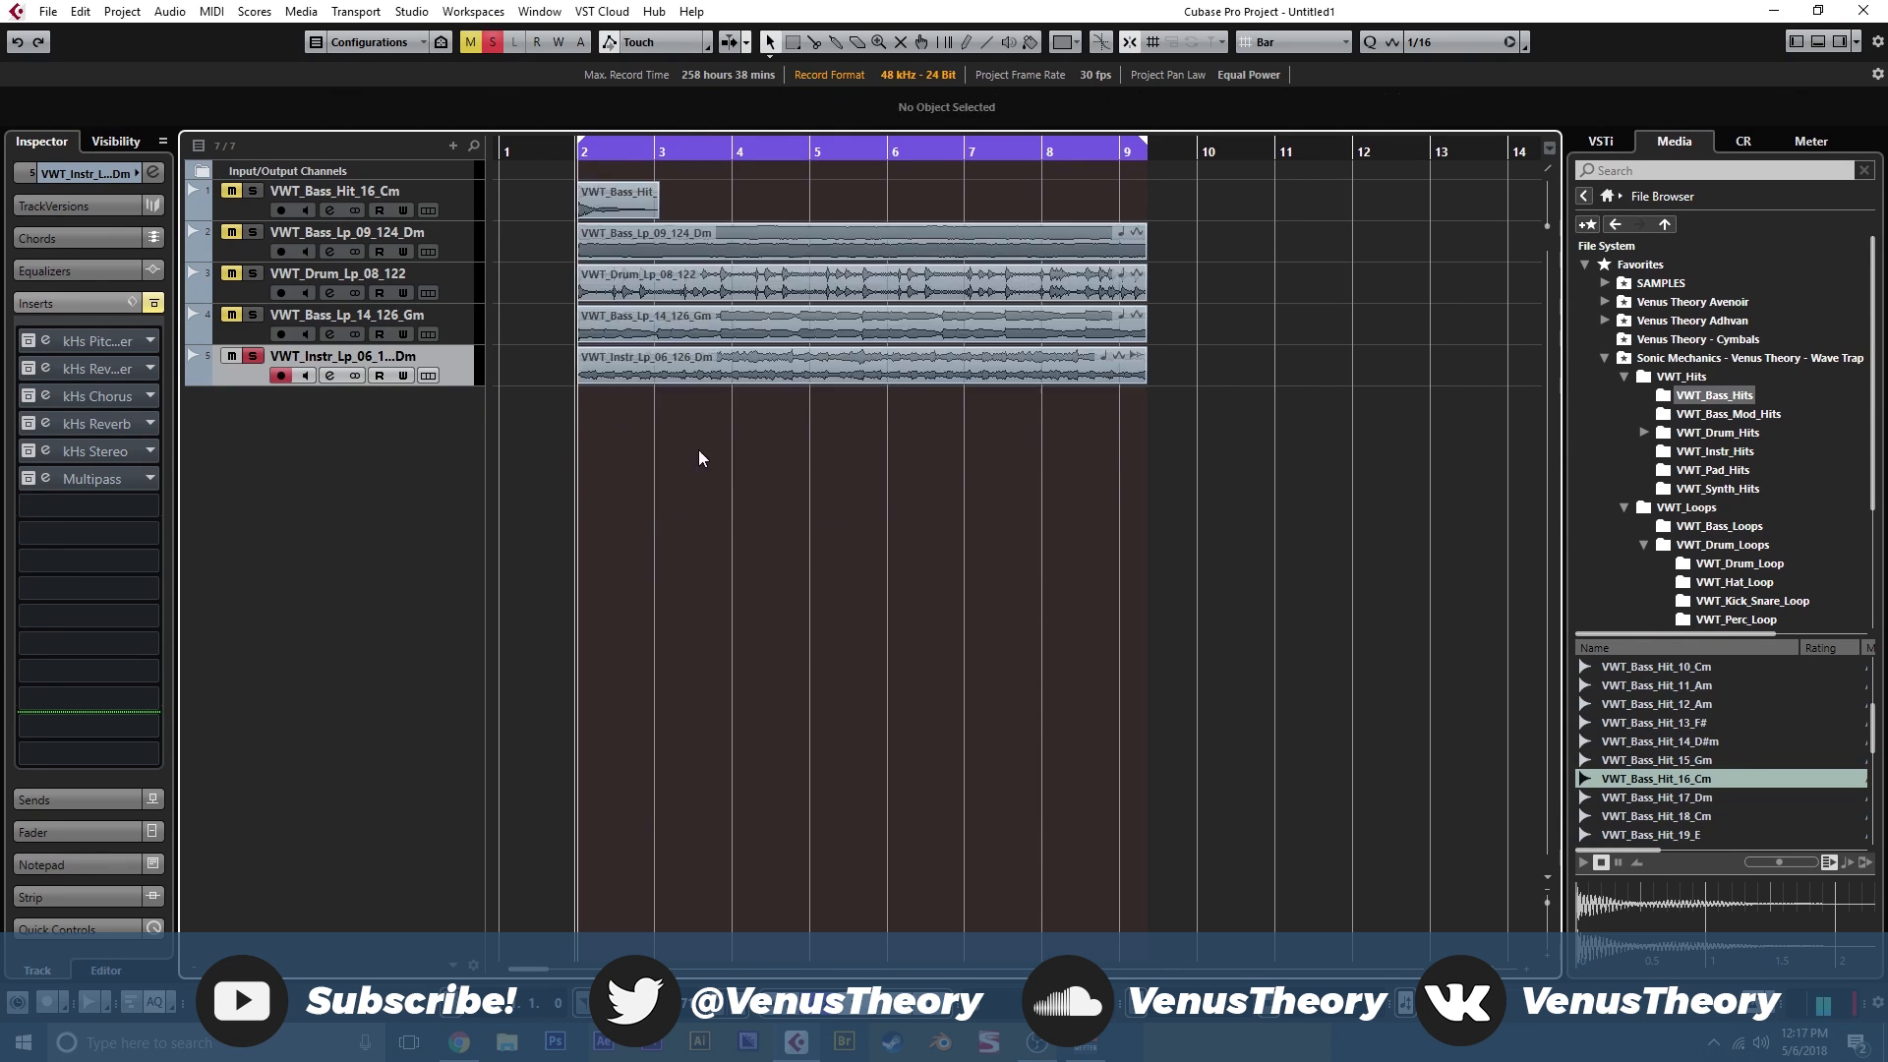
pyautogui.click(668, 375)
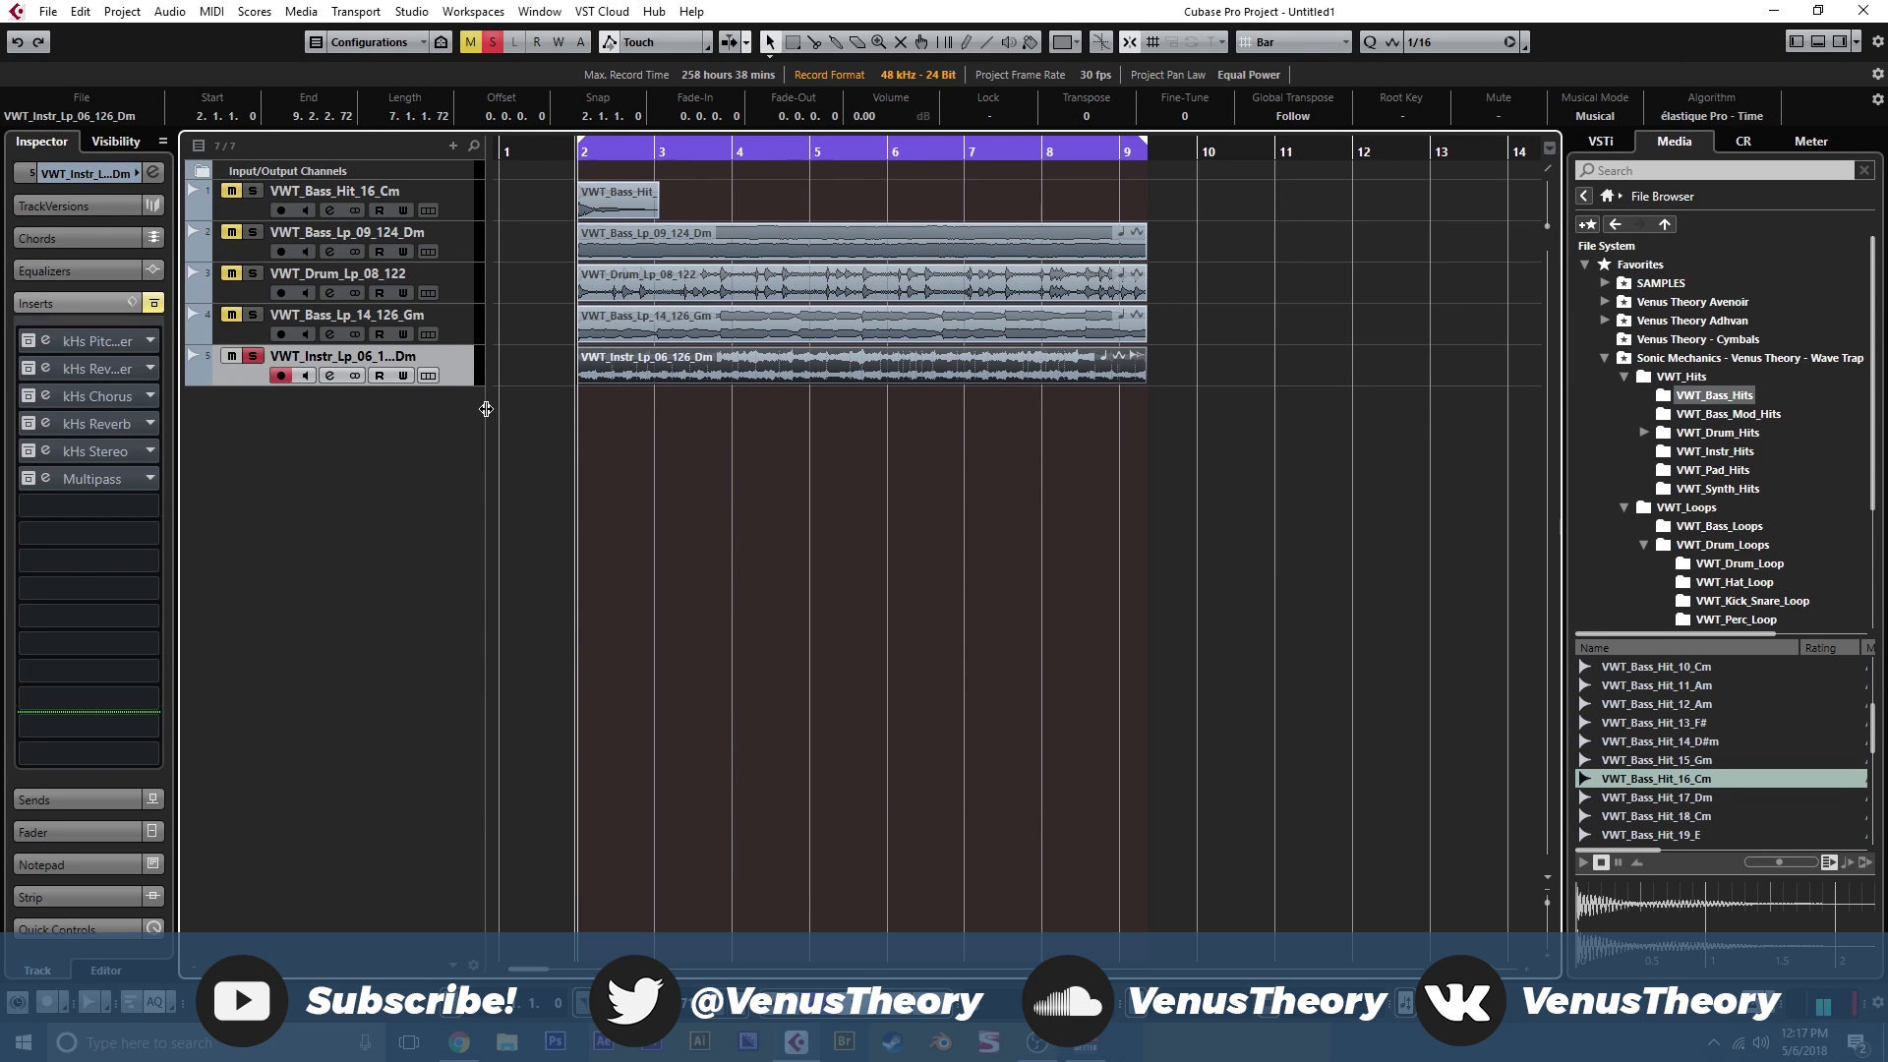
pyautogui.press('space')
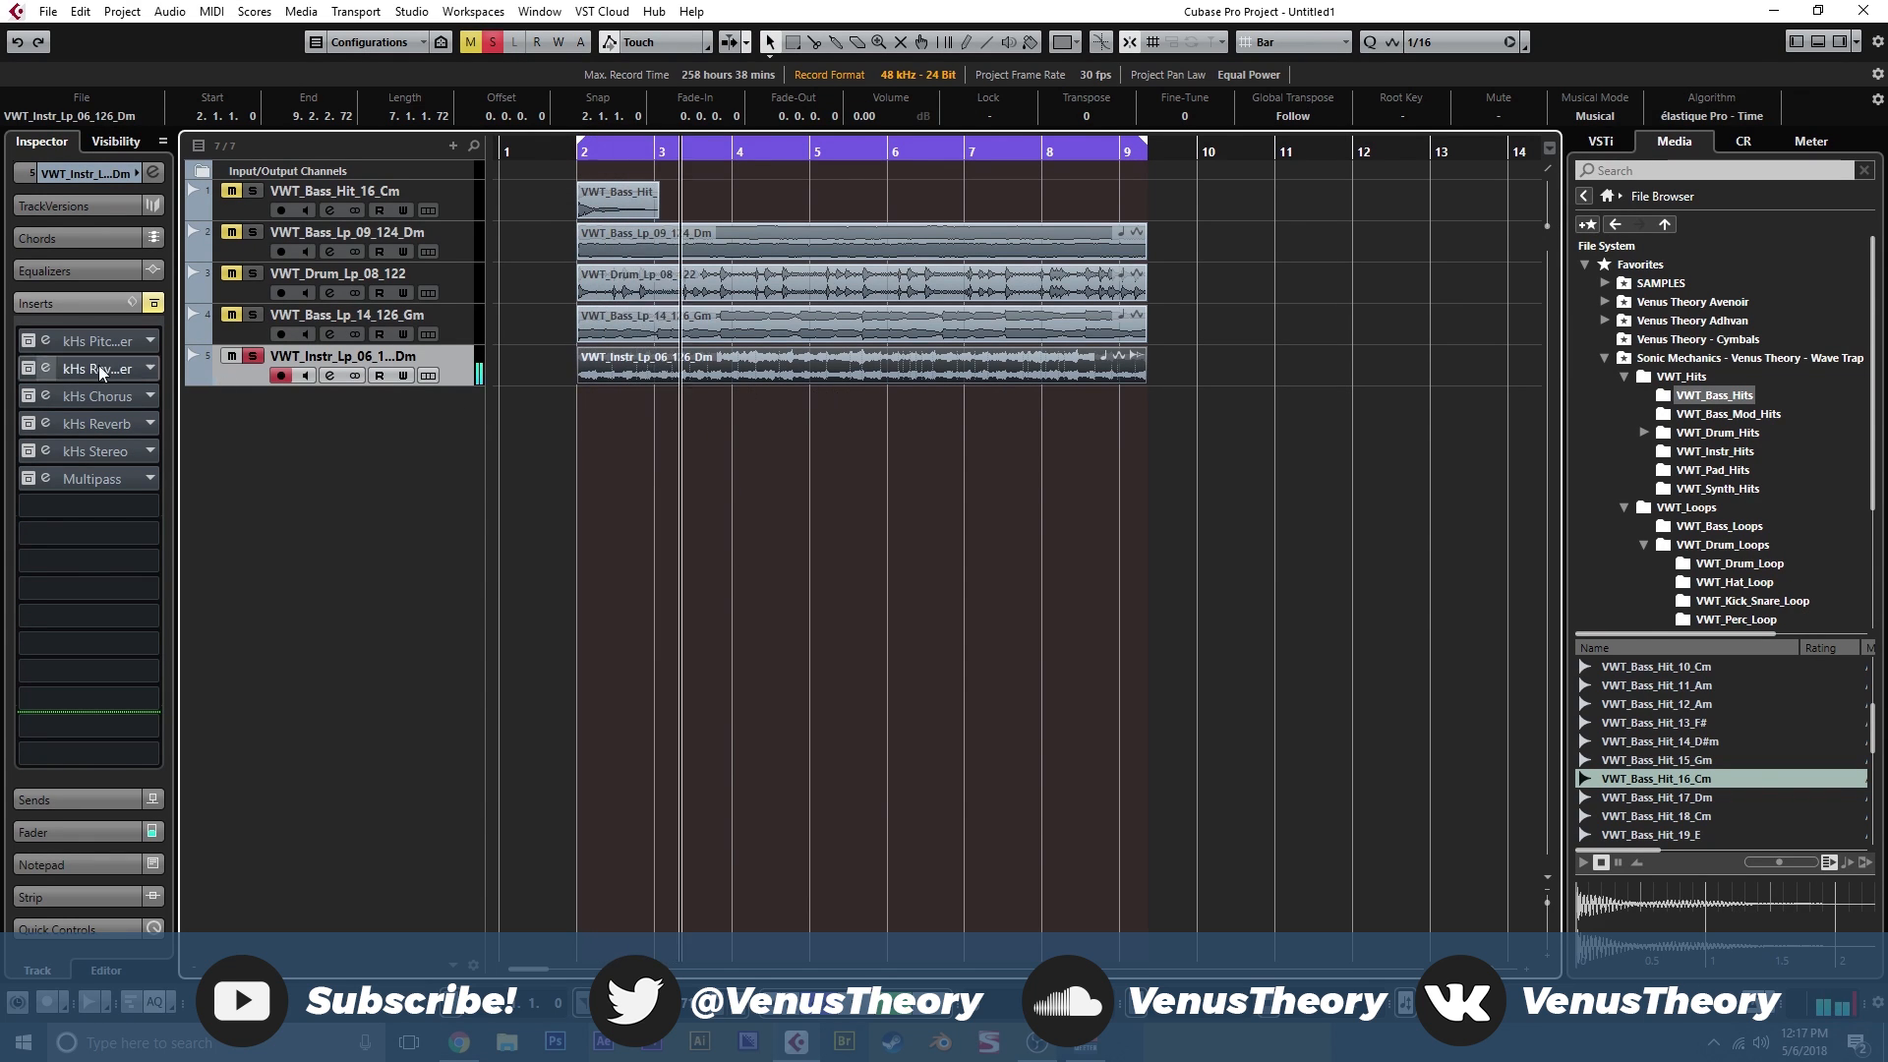
# Enable the instrument loop's first five inserts, from Pitch Shifter to Stereo, and view the Pitch Shifter's settings.
pyautogui.moveTo(27, 340); pyautogui.dragTo(27, 450)
pyautogui.click(40, 342)
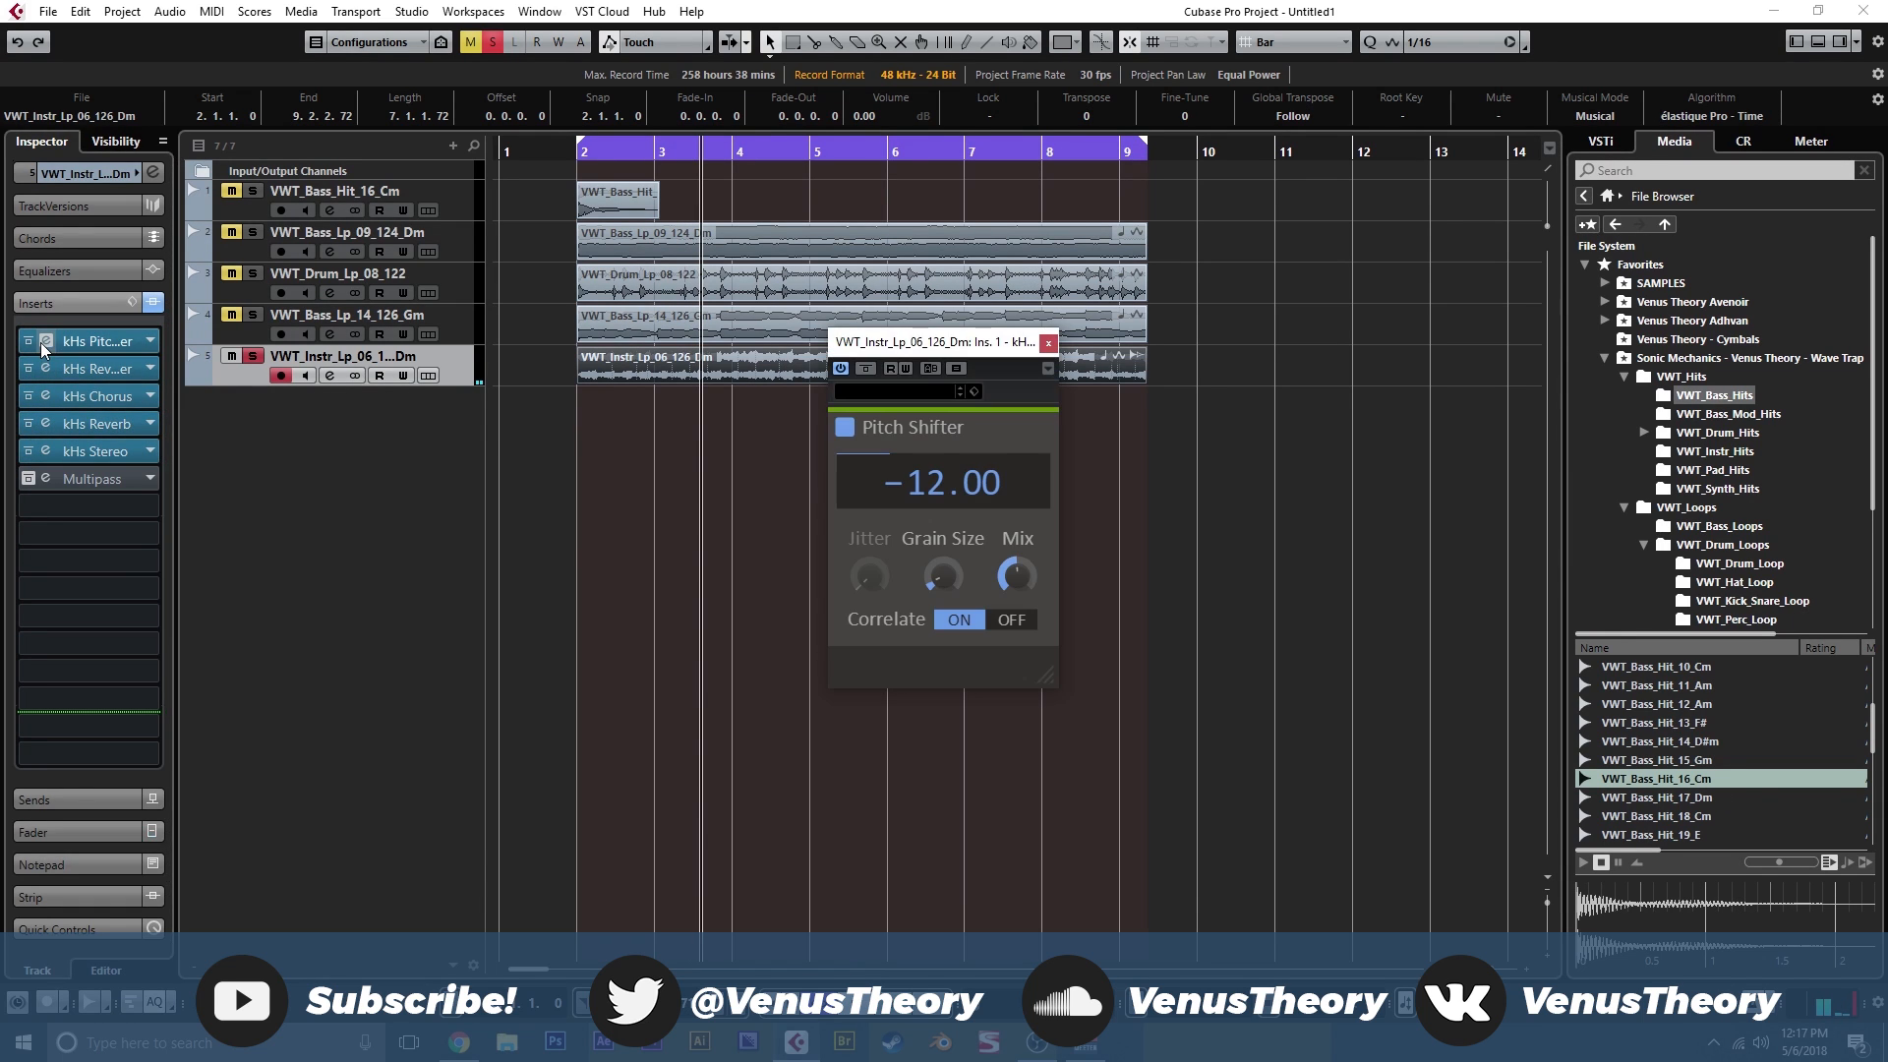
pyautogui.click(40, 343)
# View the settings of the instrument loop's kHs Reverser and kHs Chorus, closing each window.
pyautogui.click(46, 368)
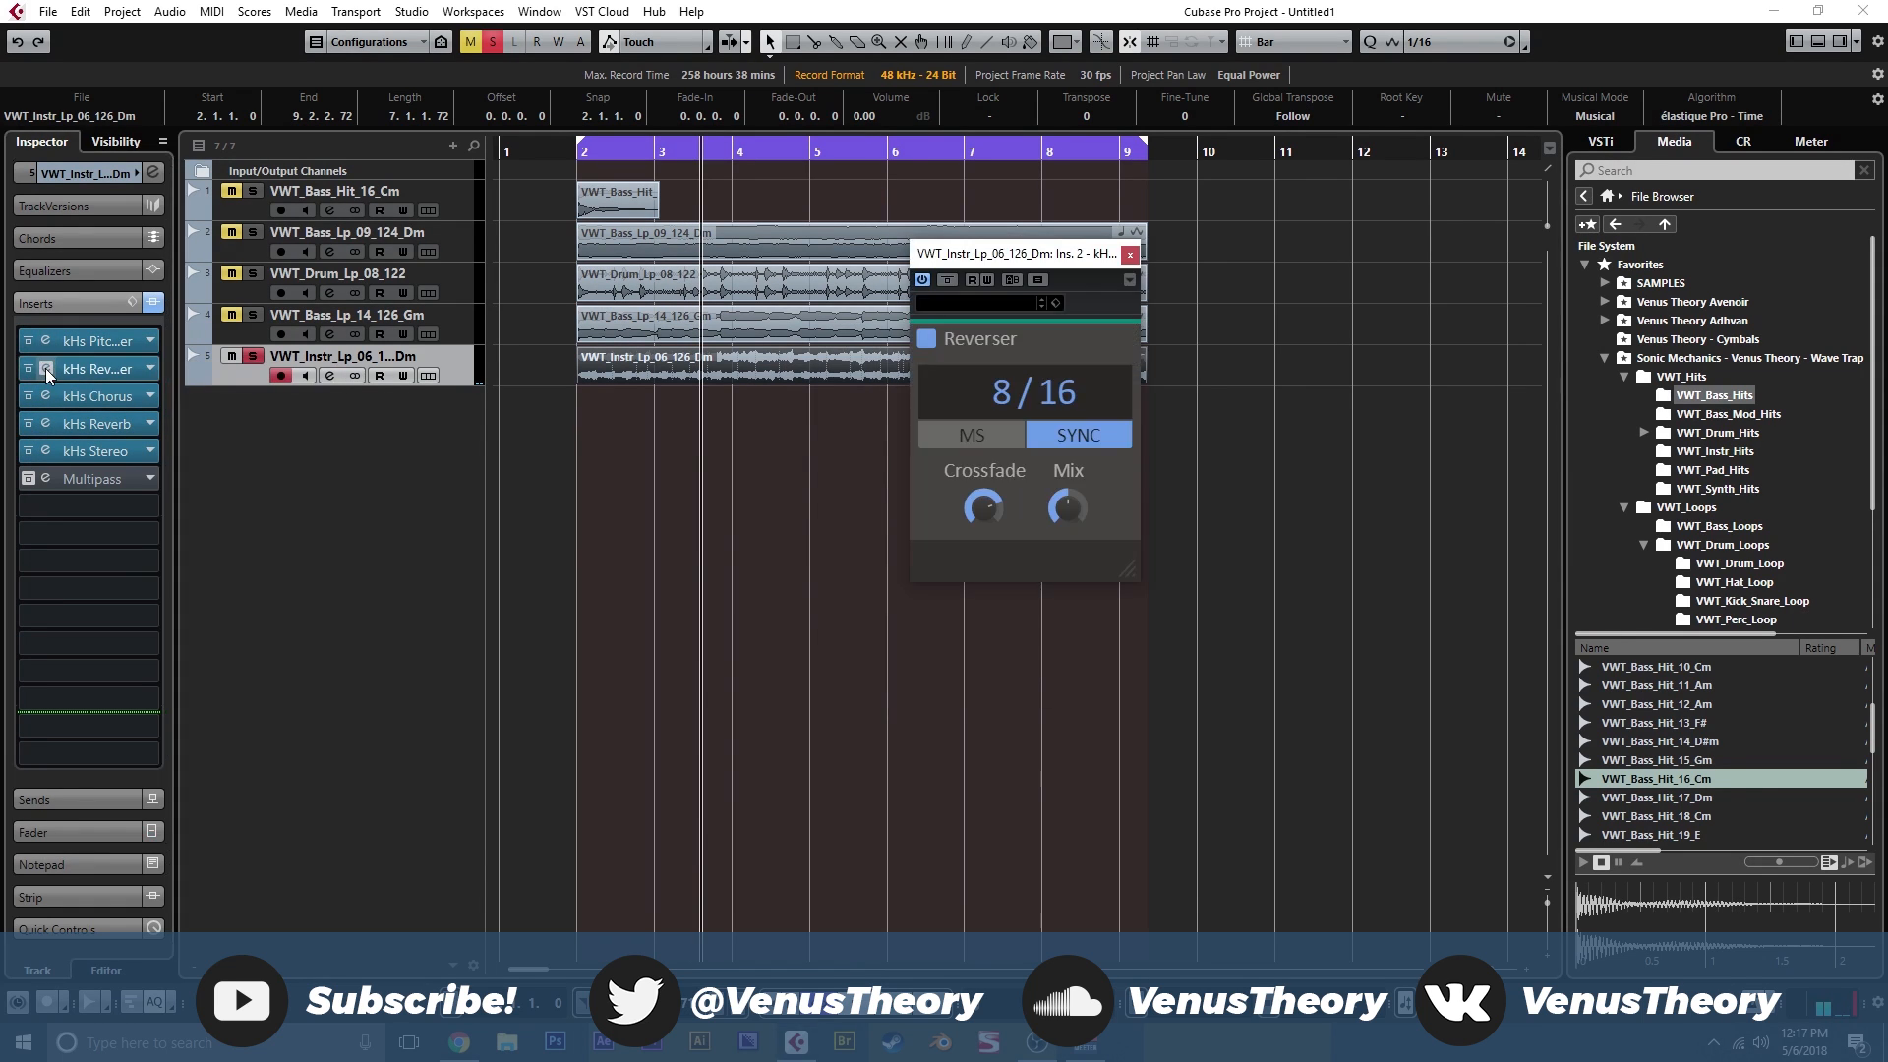
pyautogui.moveTo(1021, 254); pyautogui.dragTo(905, 241)
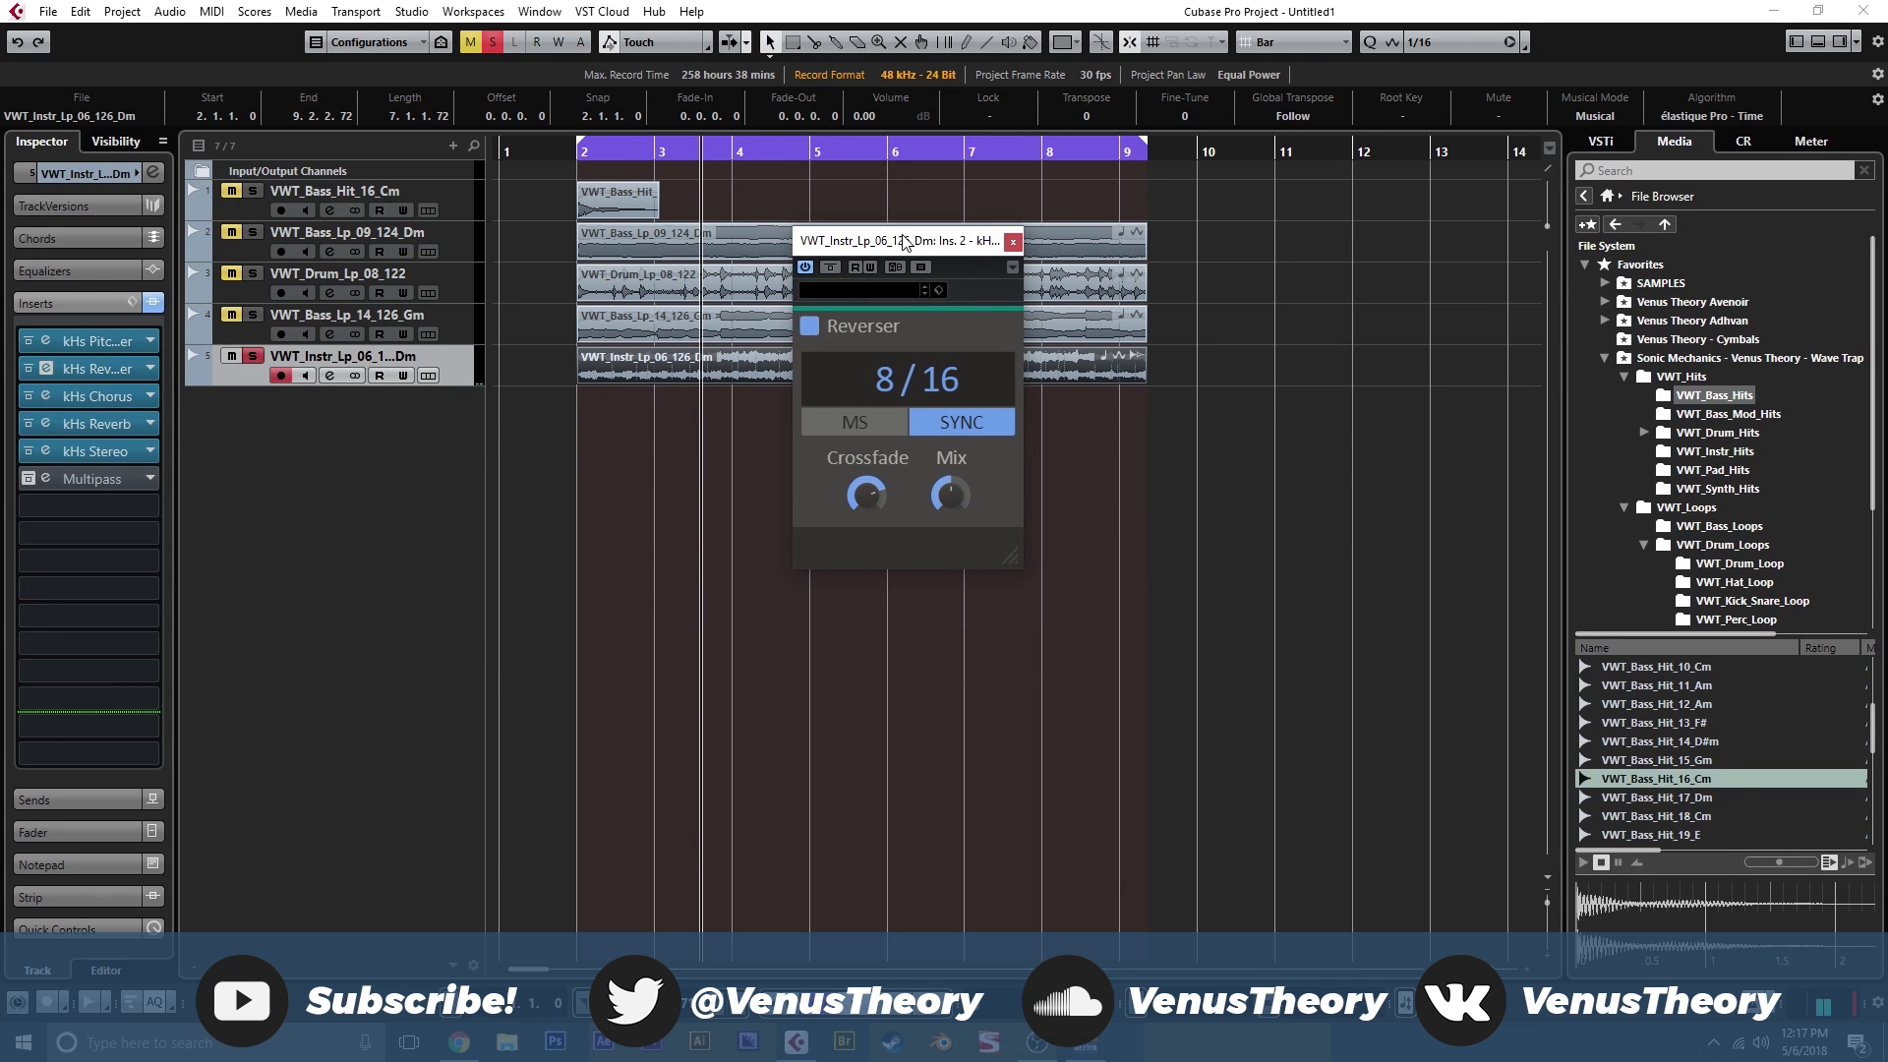
pyautogui.click(1013, 242)
pyautogui.click(45, 395)
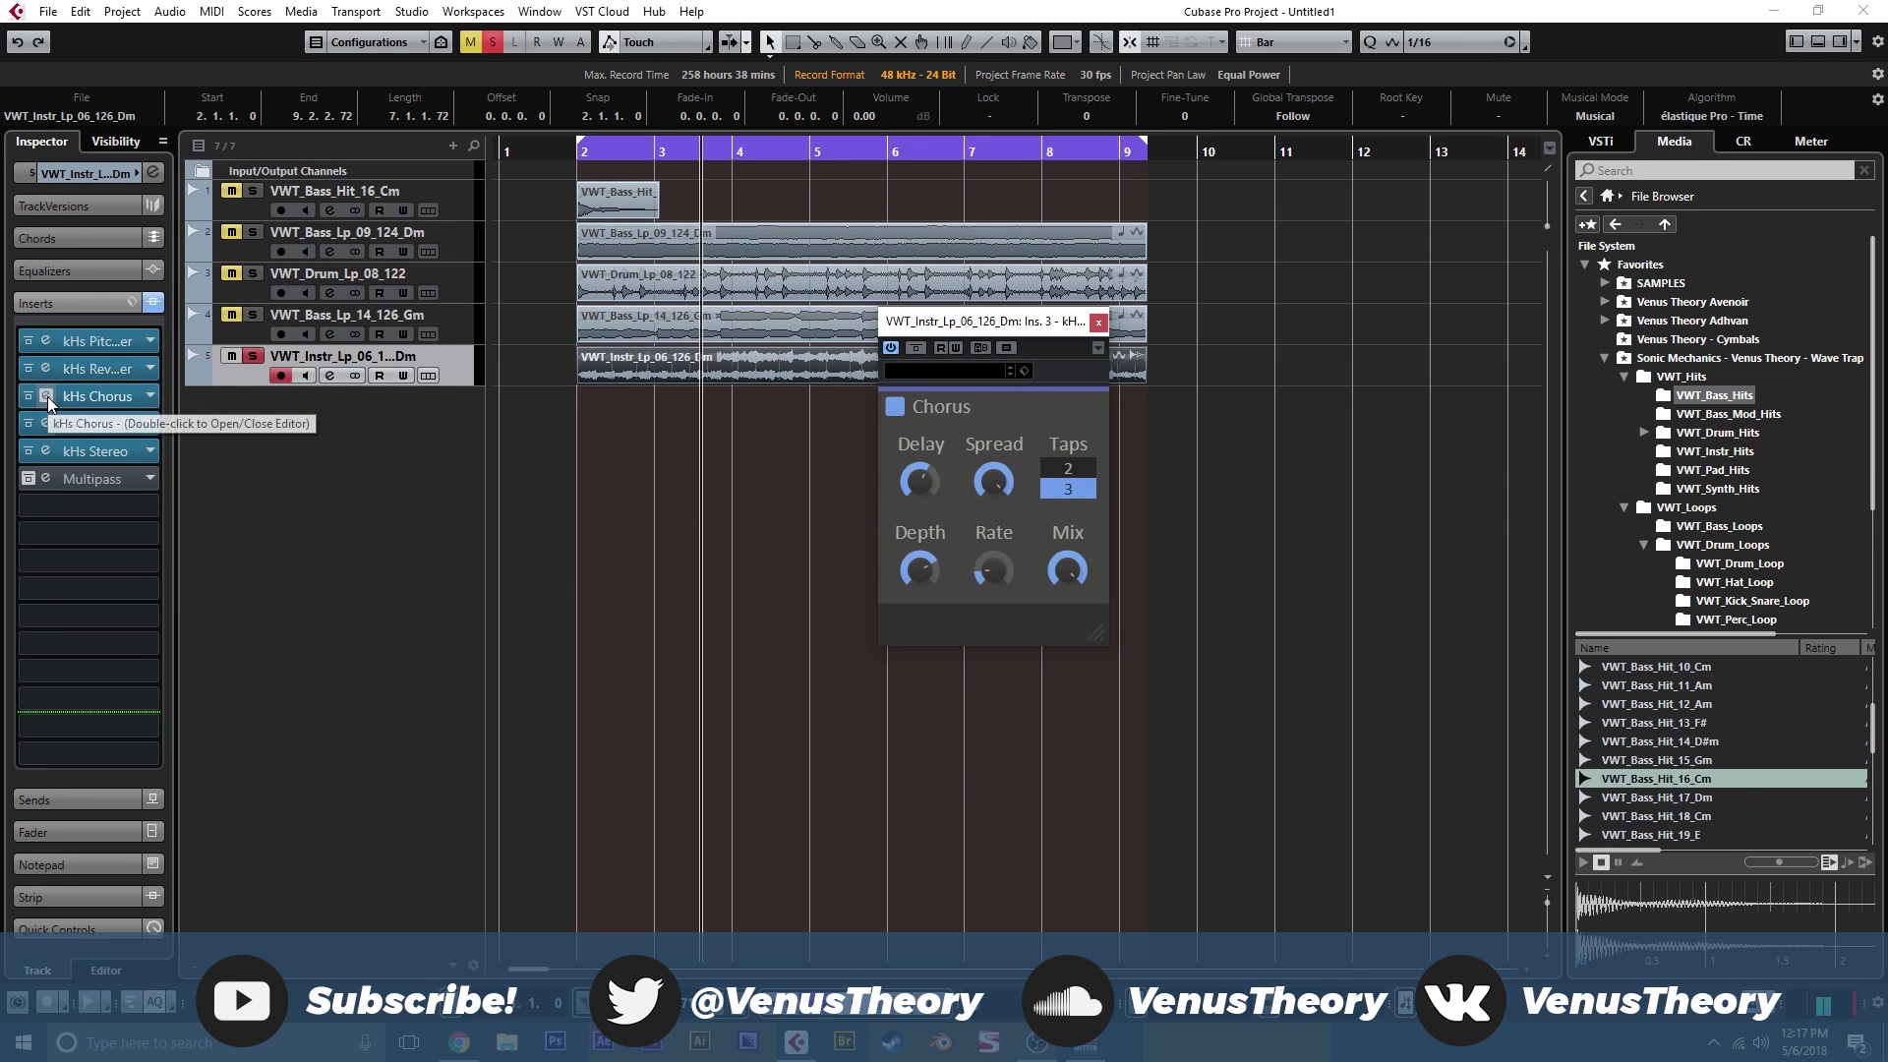
pyautogui.click(47, 398)
# View the kHs Reverb's settings, close its window, and open the kHs Stereo insert.
pyautogui.click(45, 423)
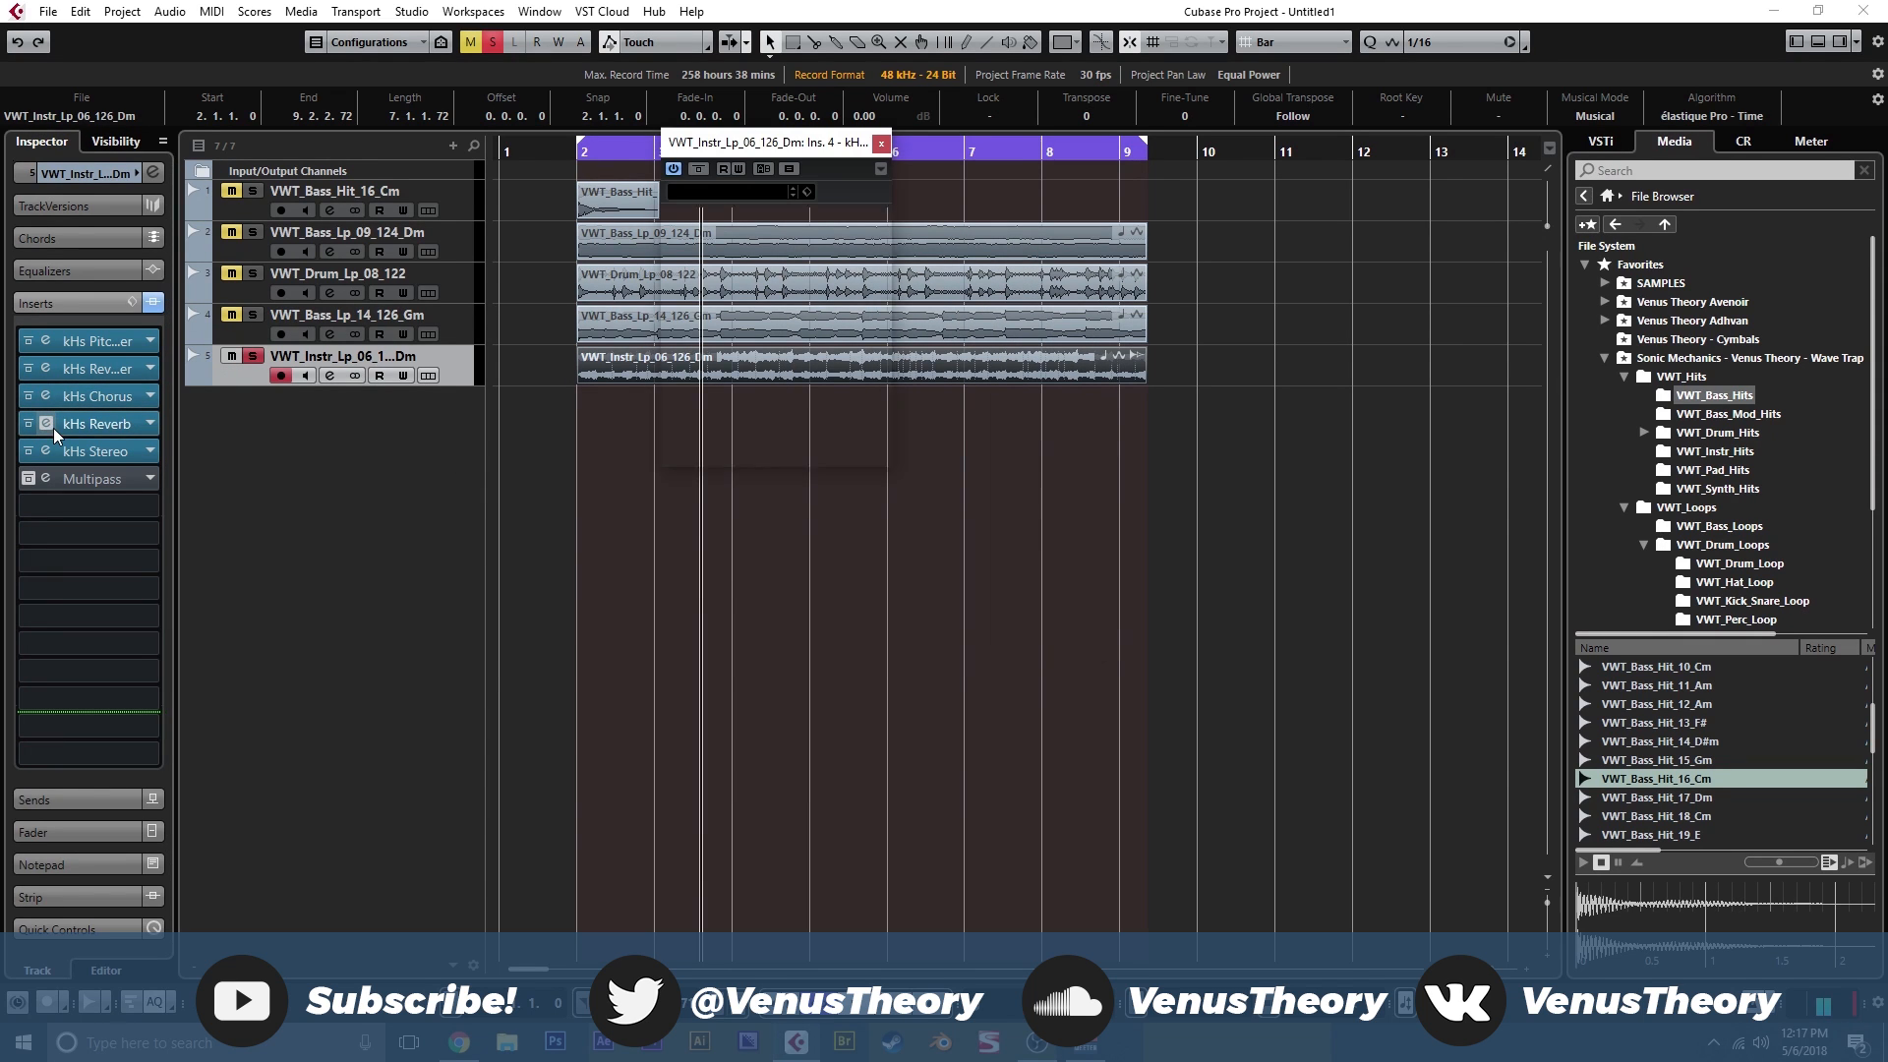
pyautogui.moveTo(704, 145); pyautogui.dragTo(757, 210)
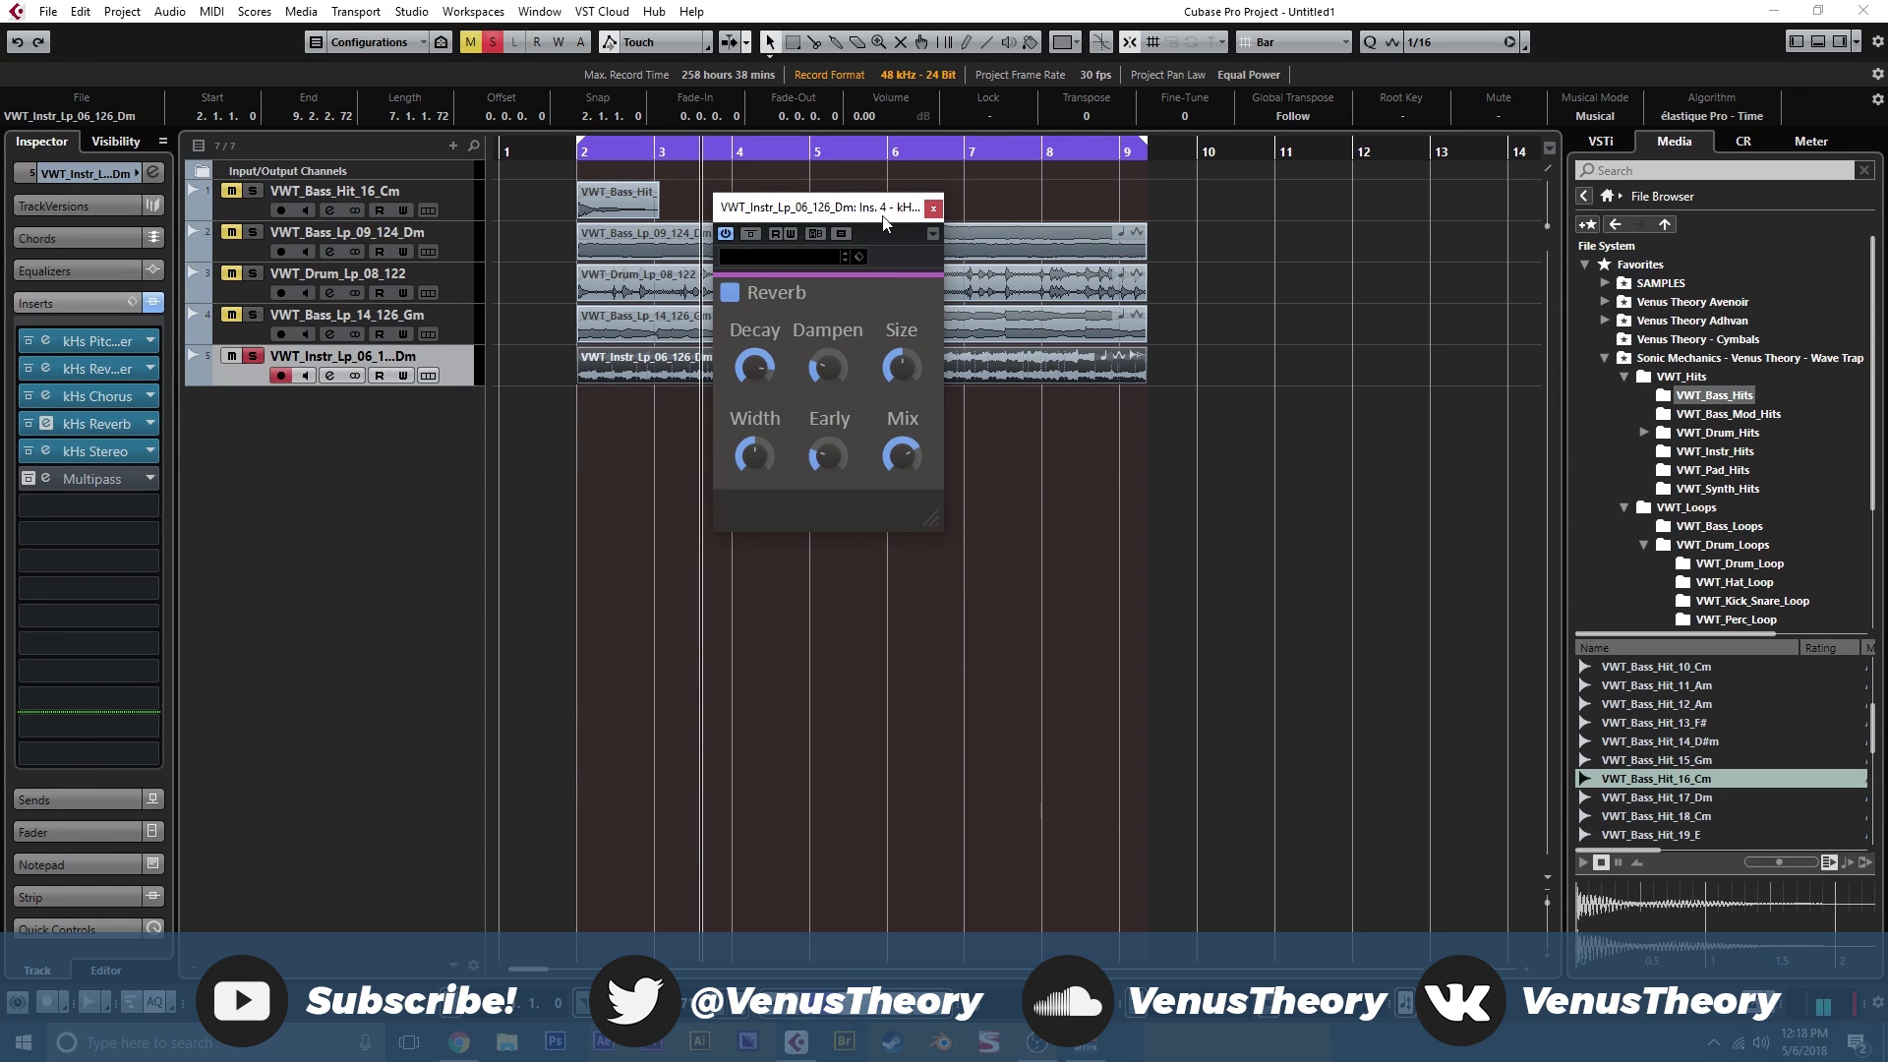
pyautogui.moveTo(883, 221); pyautogui.dragTo(928, 303)
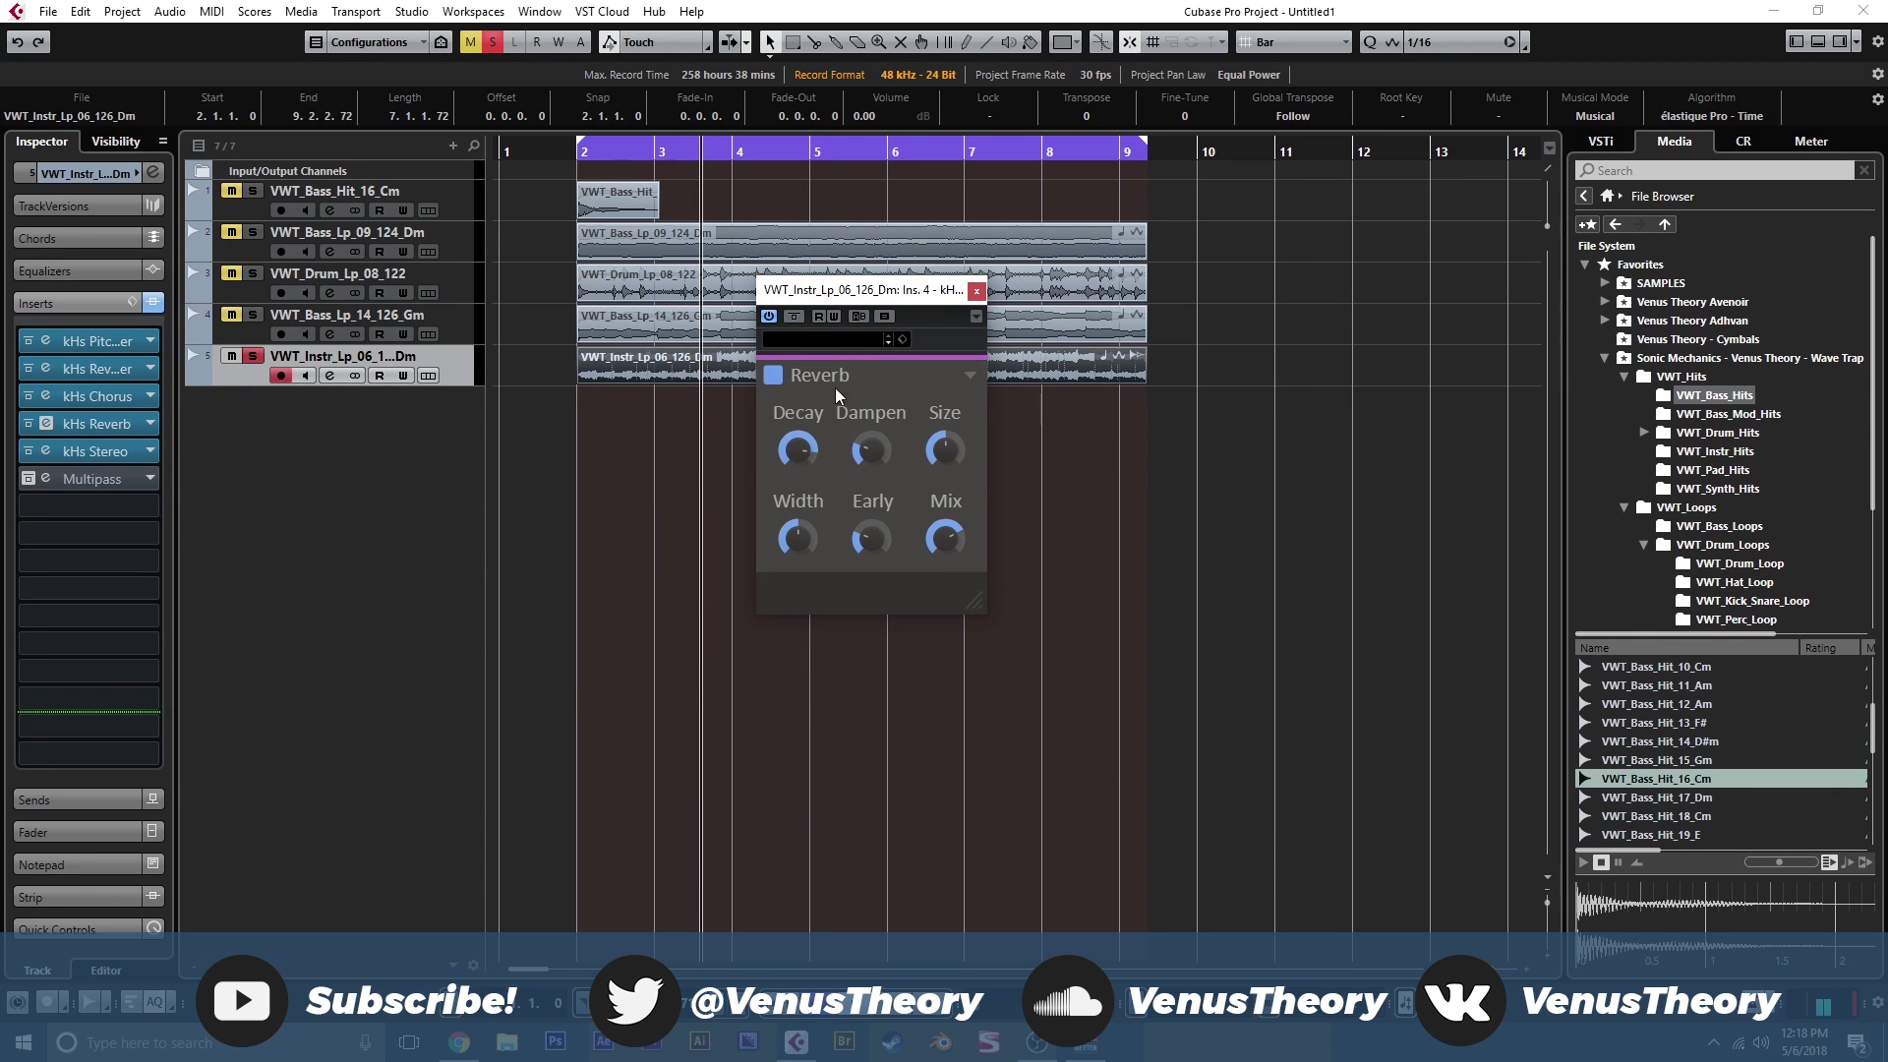
pyautogui.click(976, 292)
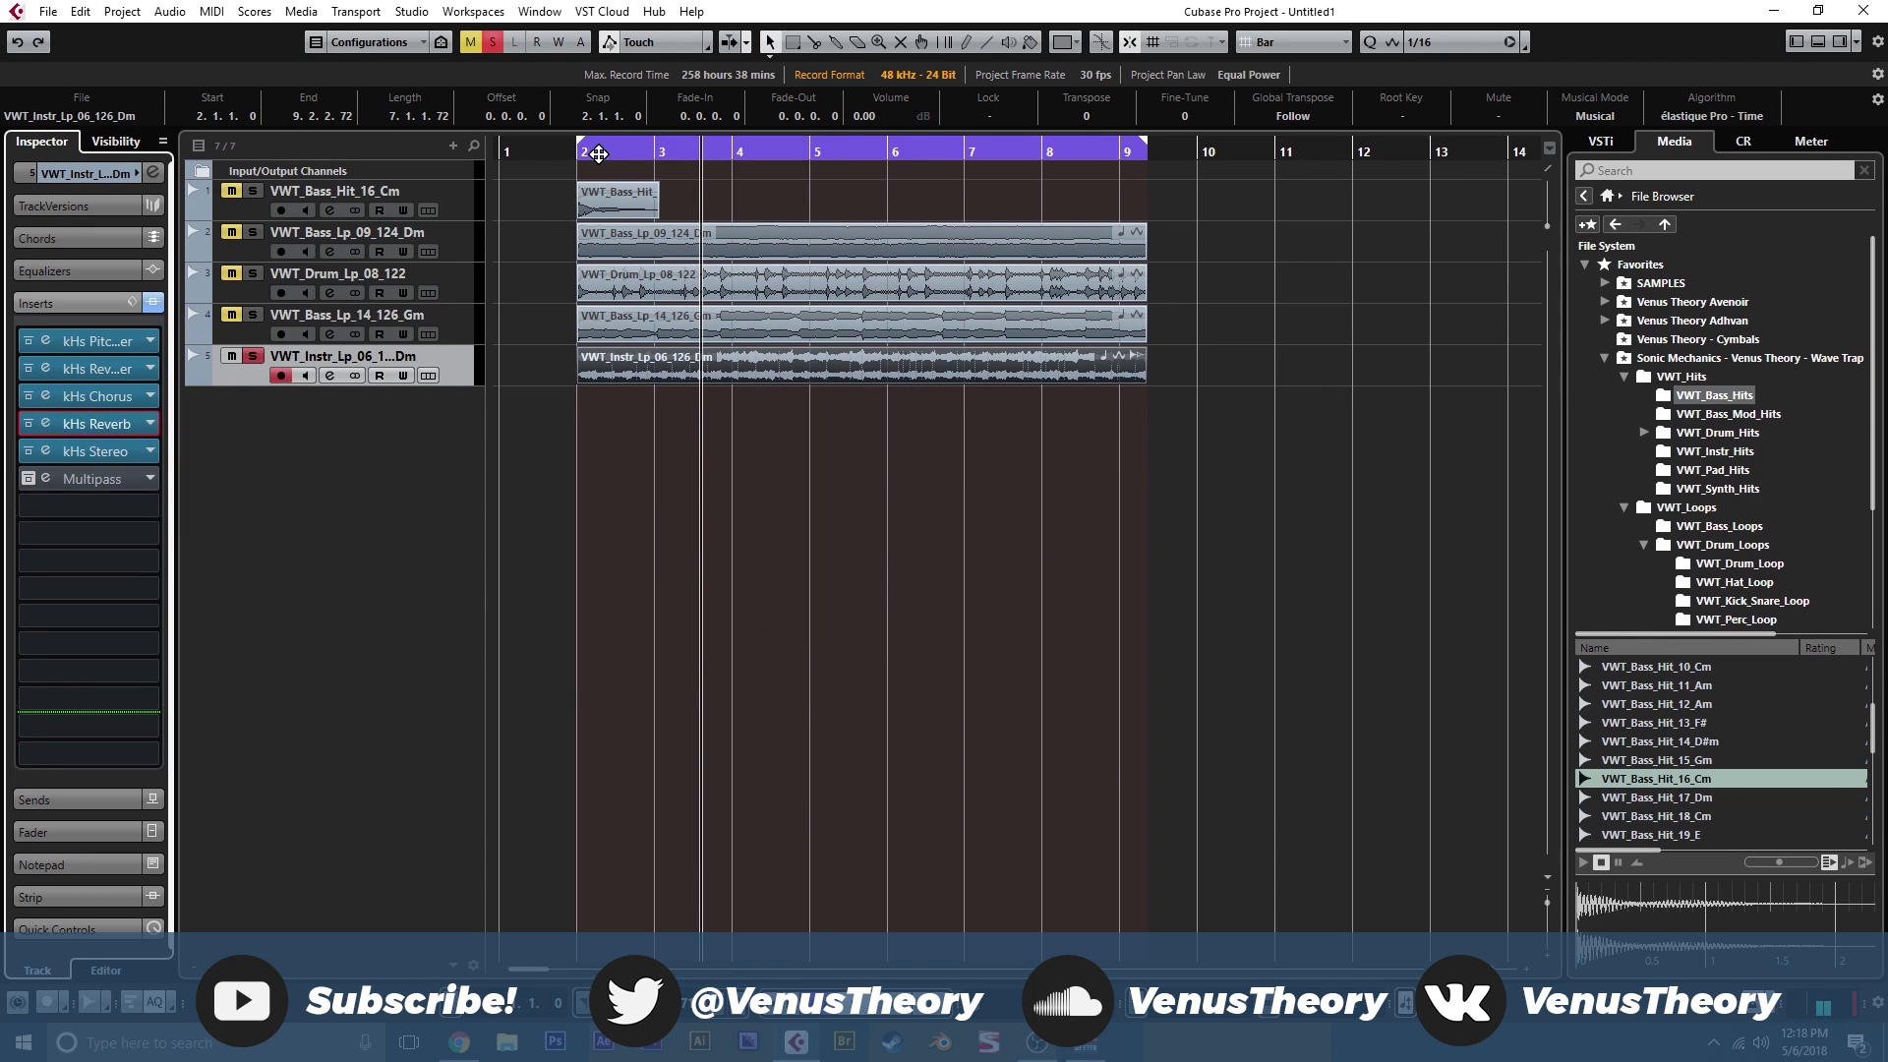
pyautogui.click(47, 451)
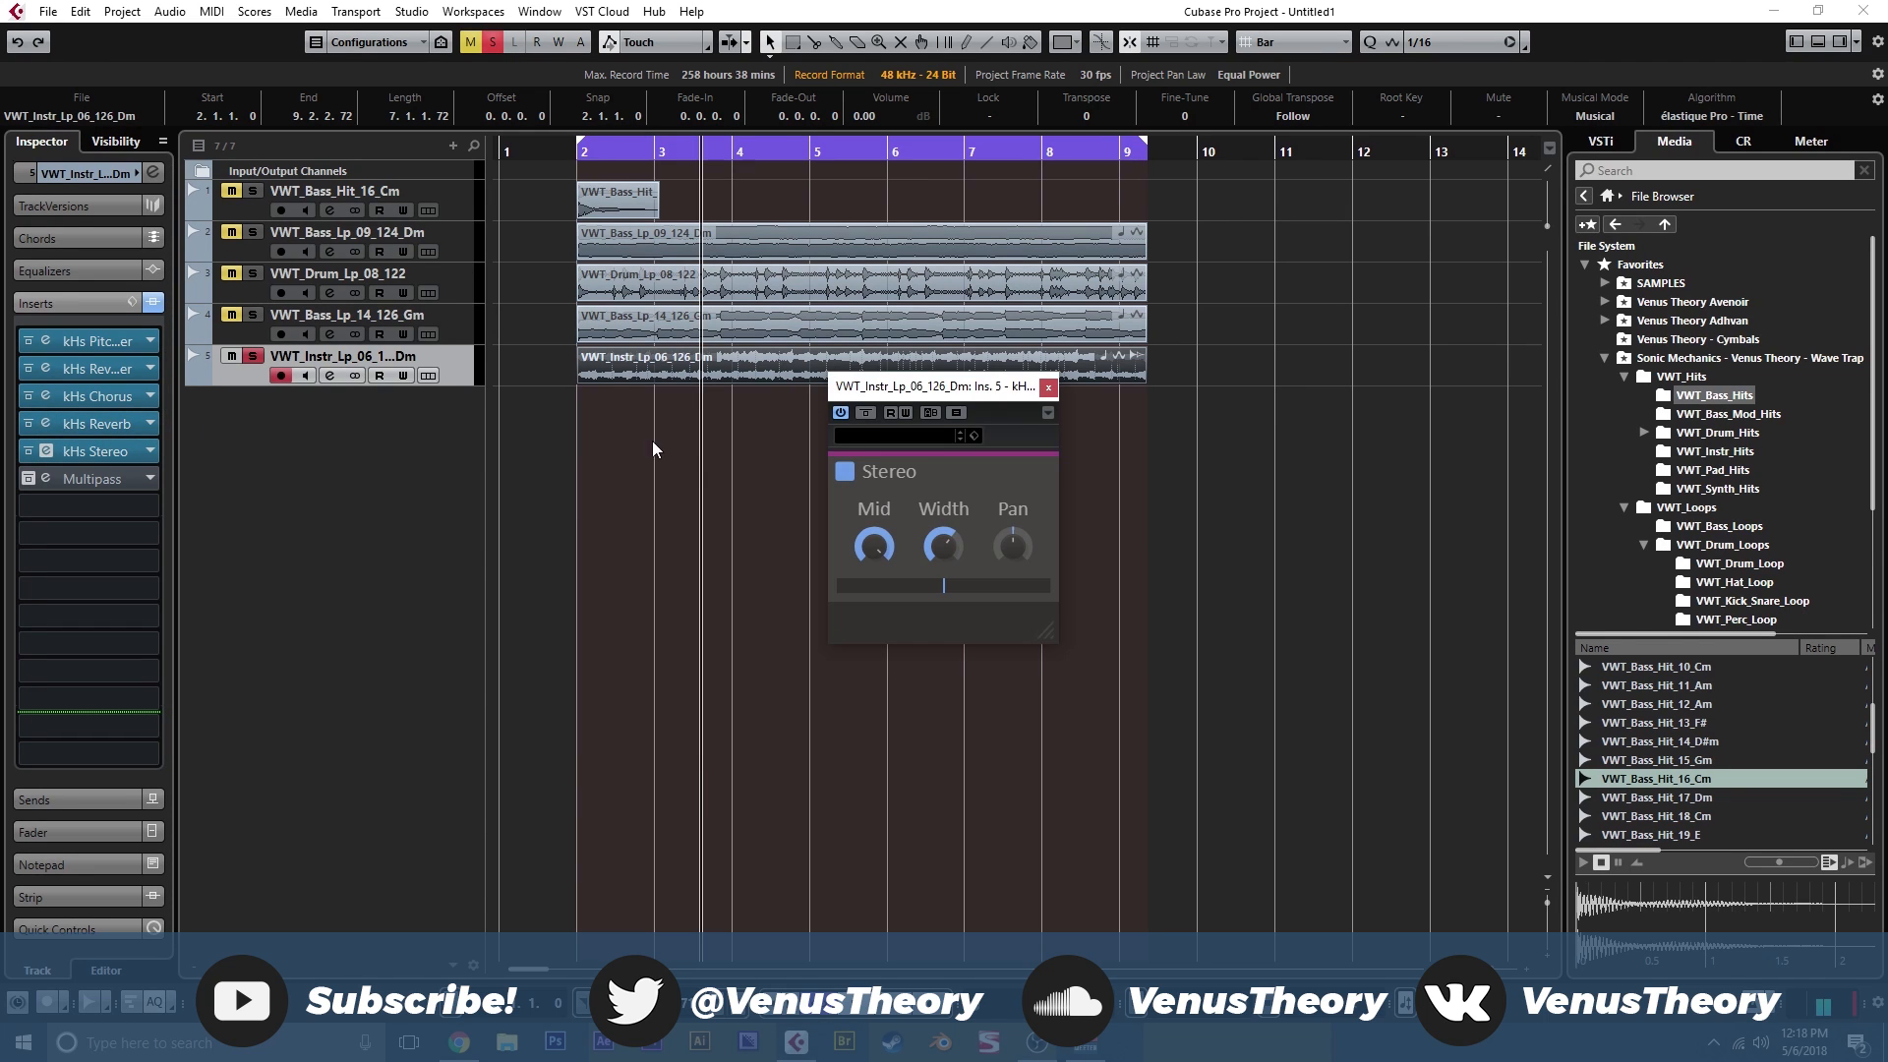
# Close the kHs Stereo window, play the instrument loop from bar 2 through its inserts, and check the kHs Reverb's settings.
pyautogui.click(963, 385)
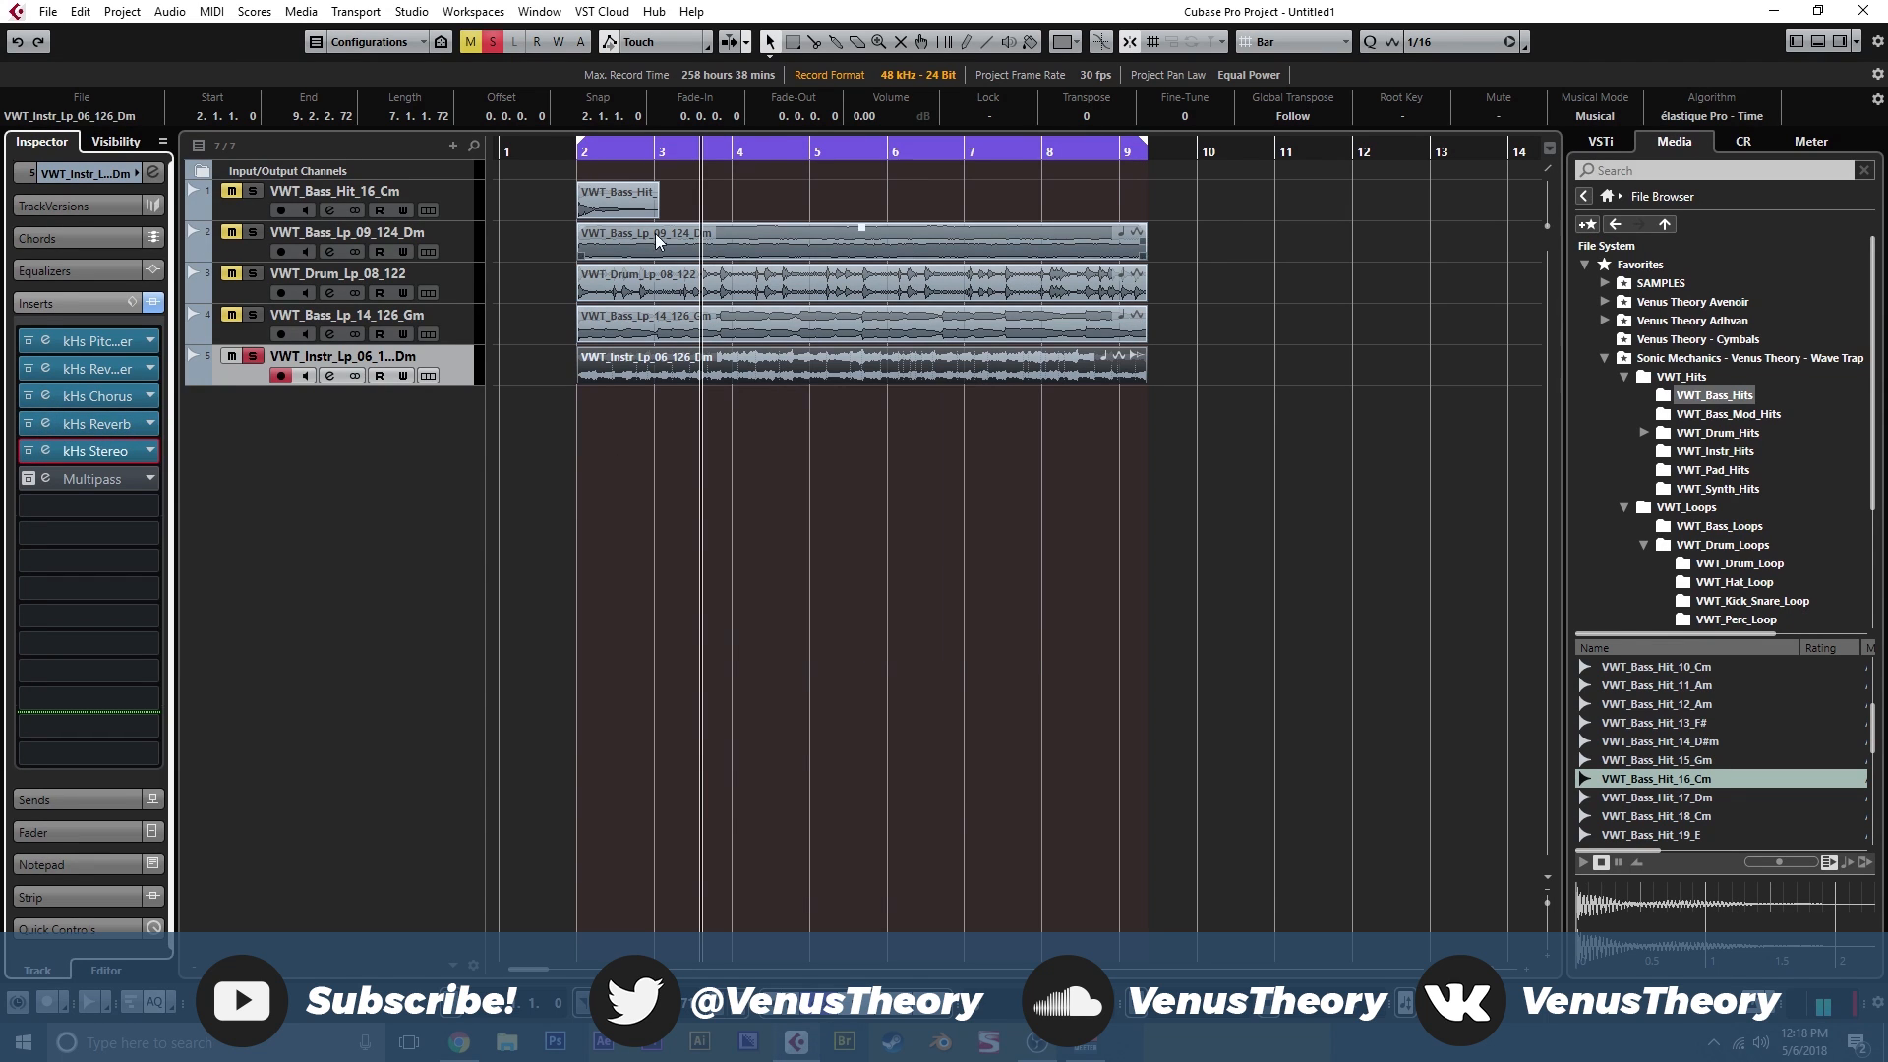
pyautogui.click(584, 154)
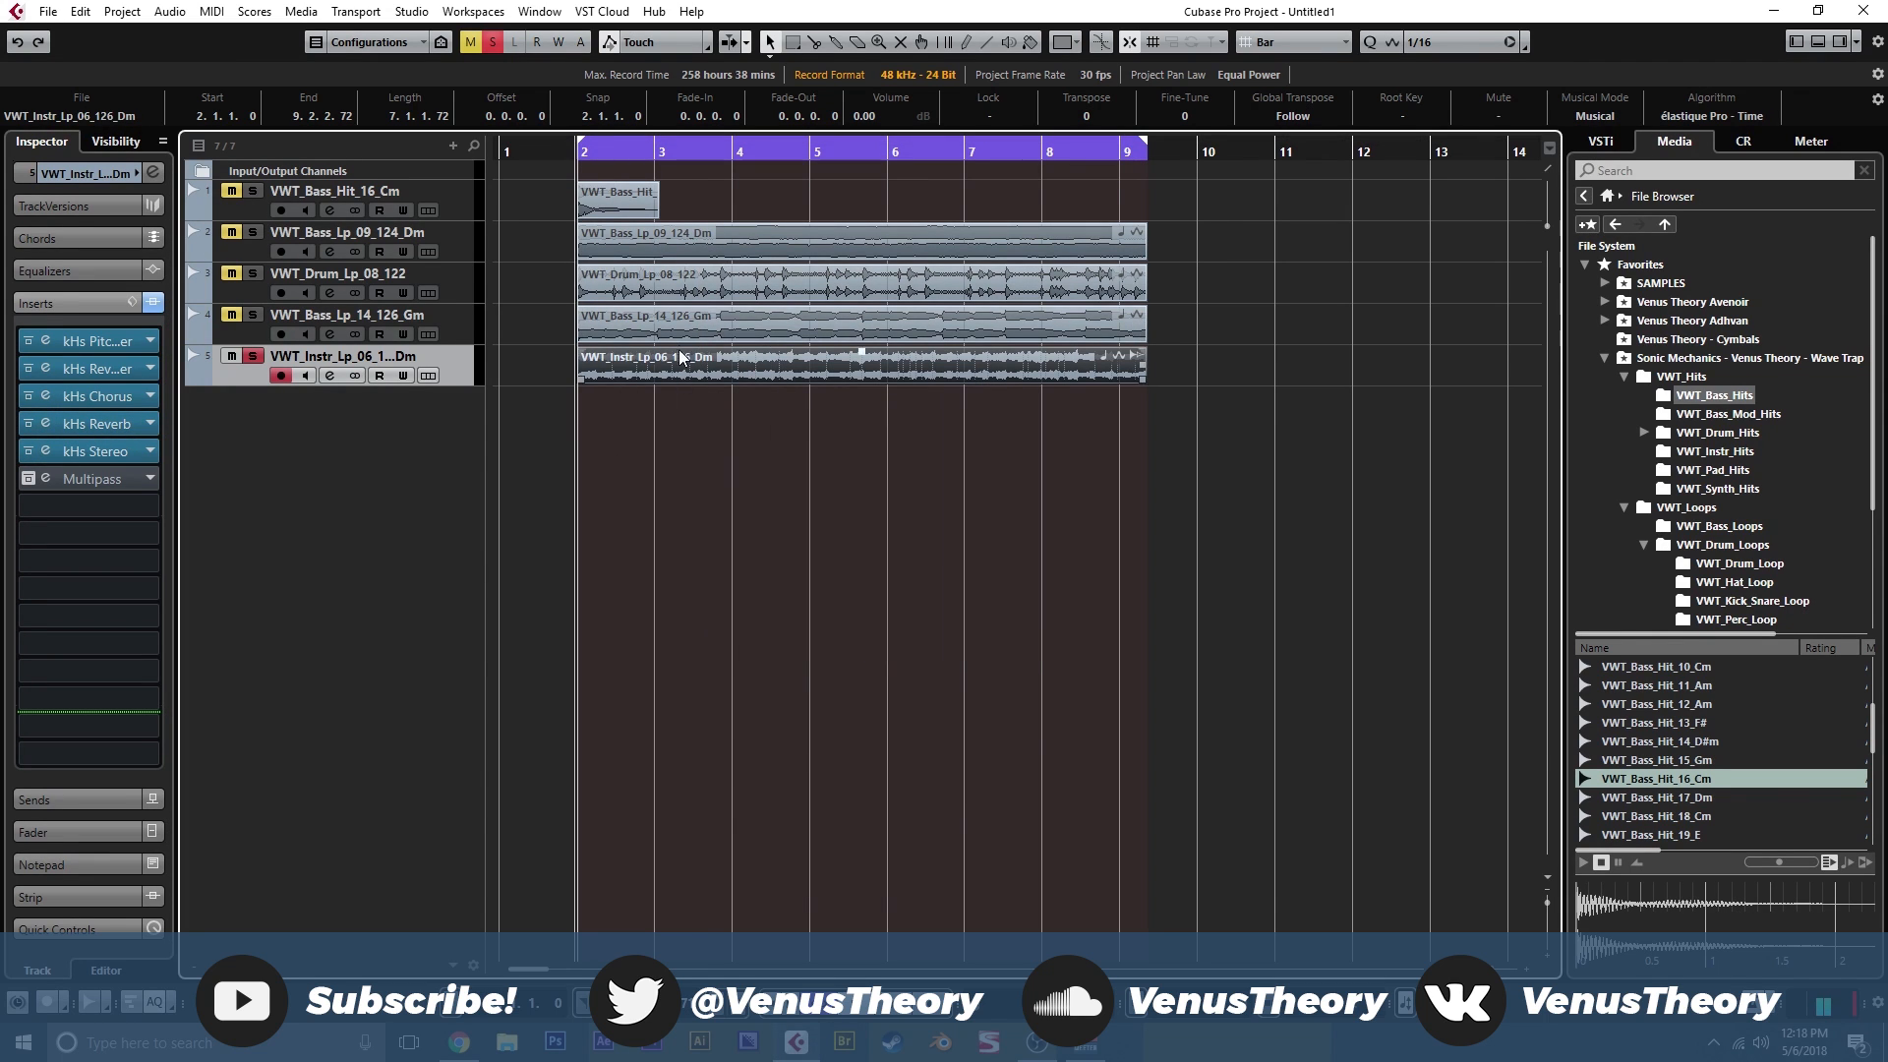
pyautogui.press('space')
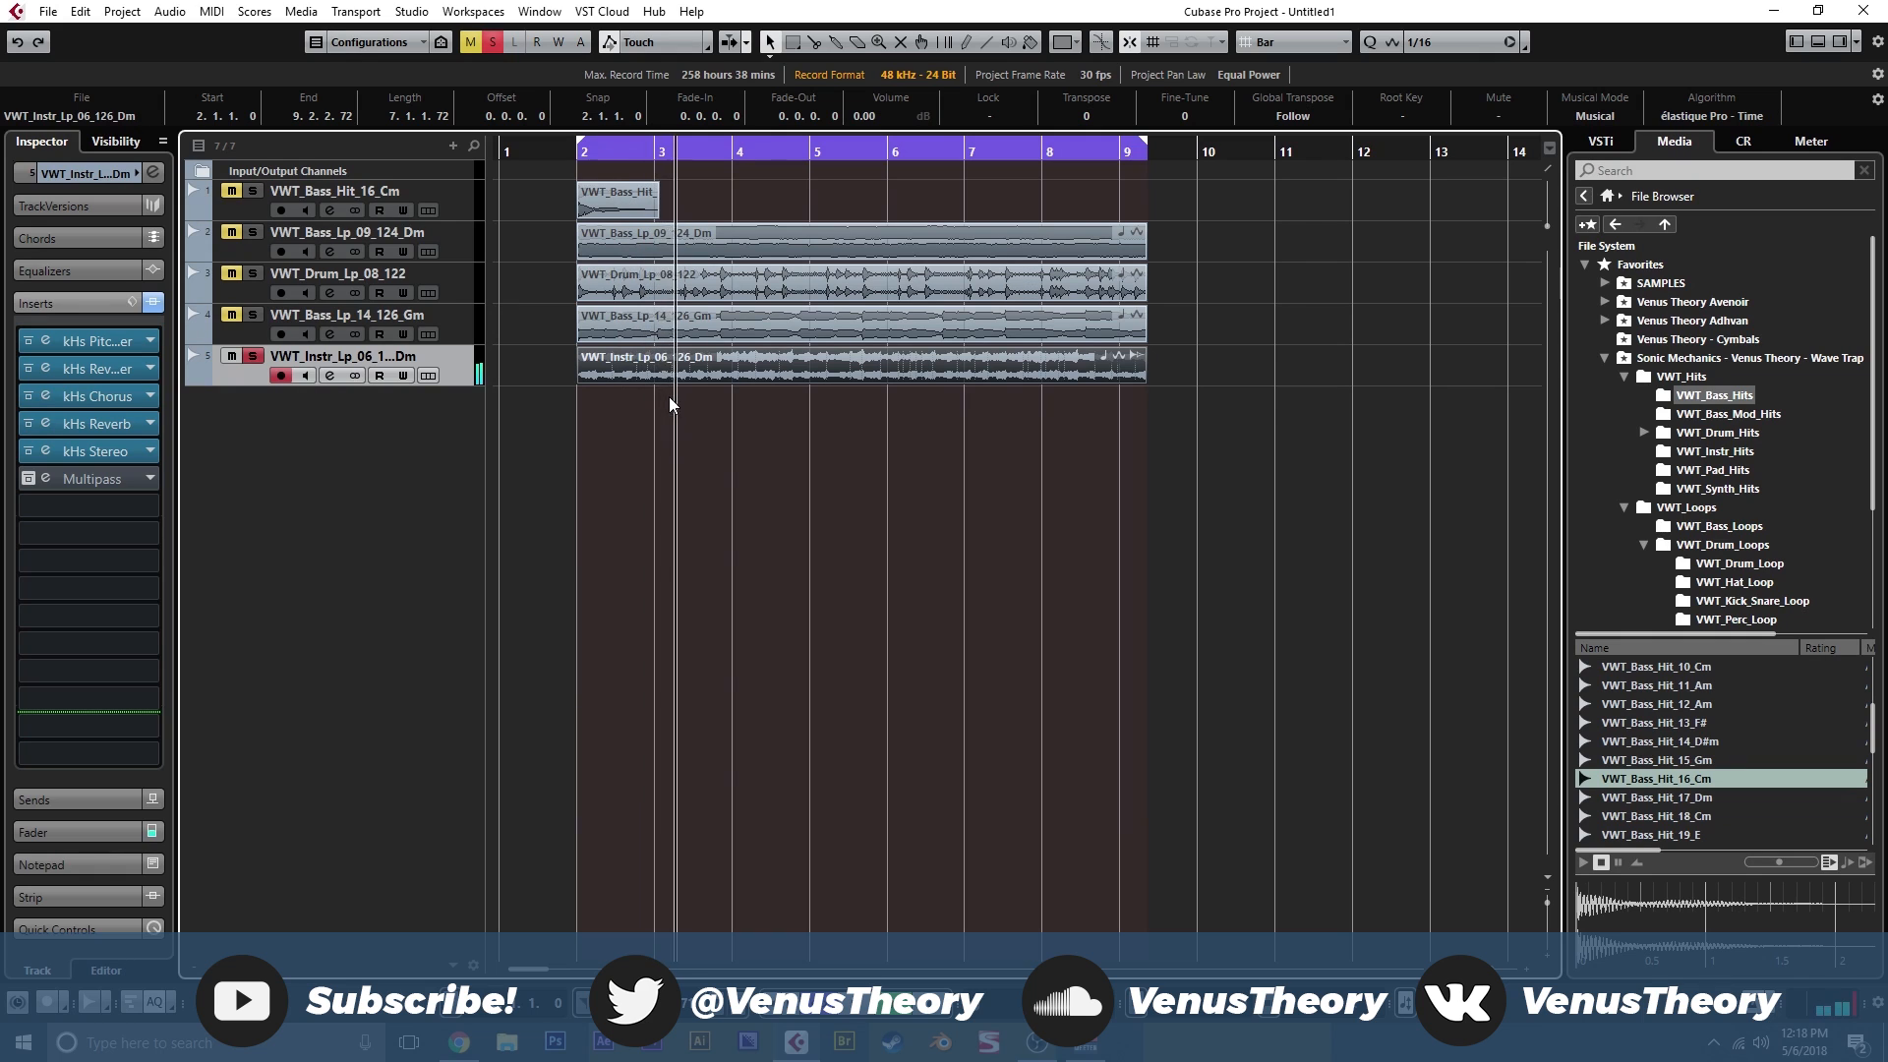
pyautogui.click(46, 425)
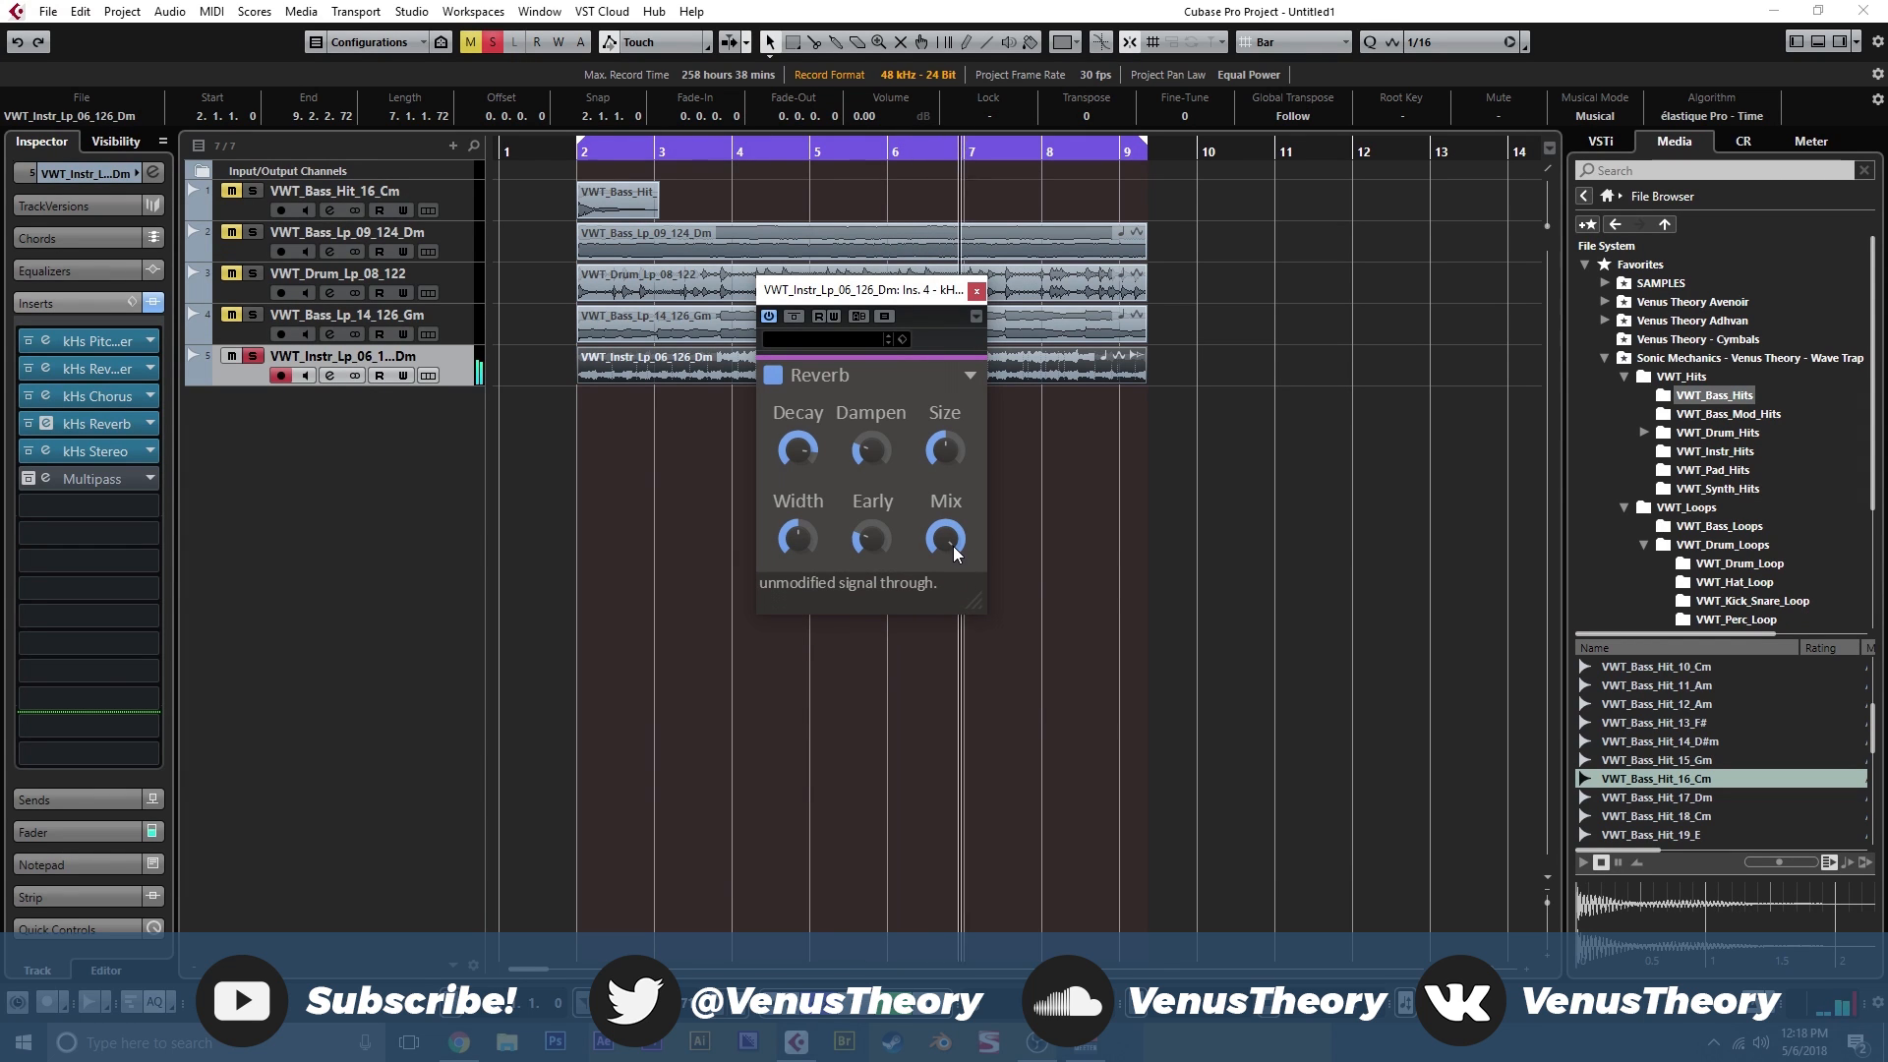
pyautogui.click(975, 293)
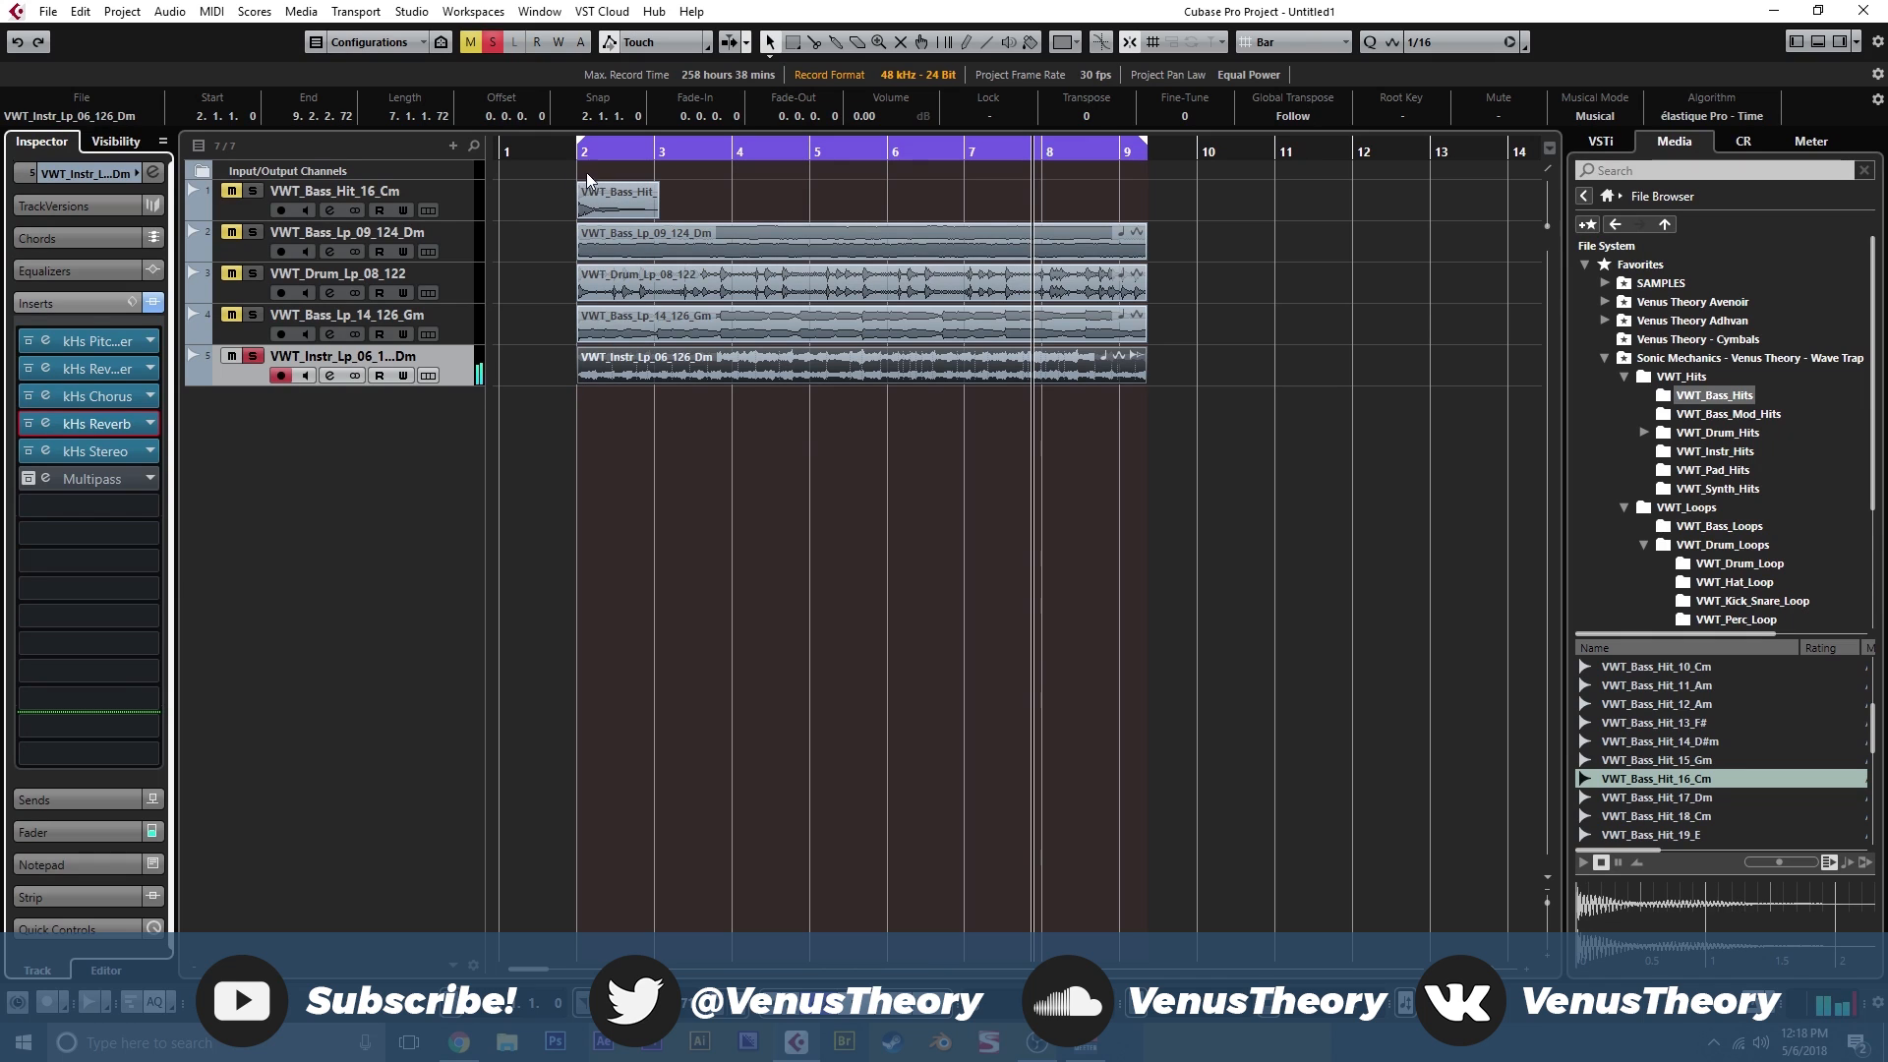
# Bypass all the instrument loop's inserts, return the playhead to bar 2, and enable and open only Multipass.
pyautogui.click(152, 303)
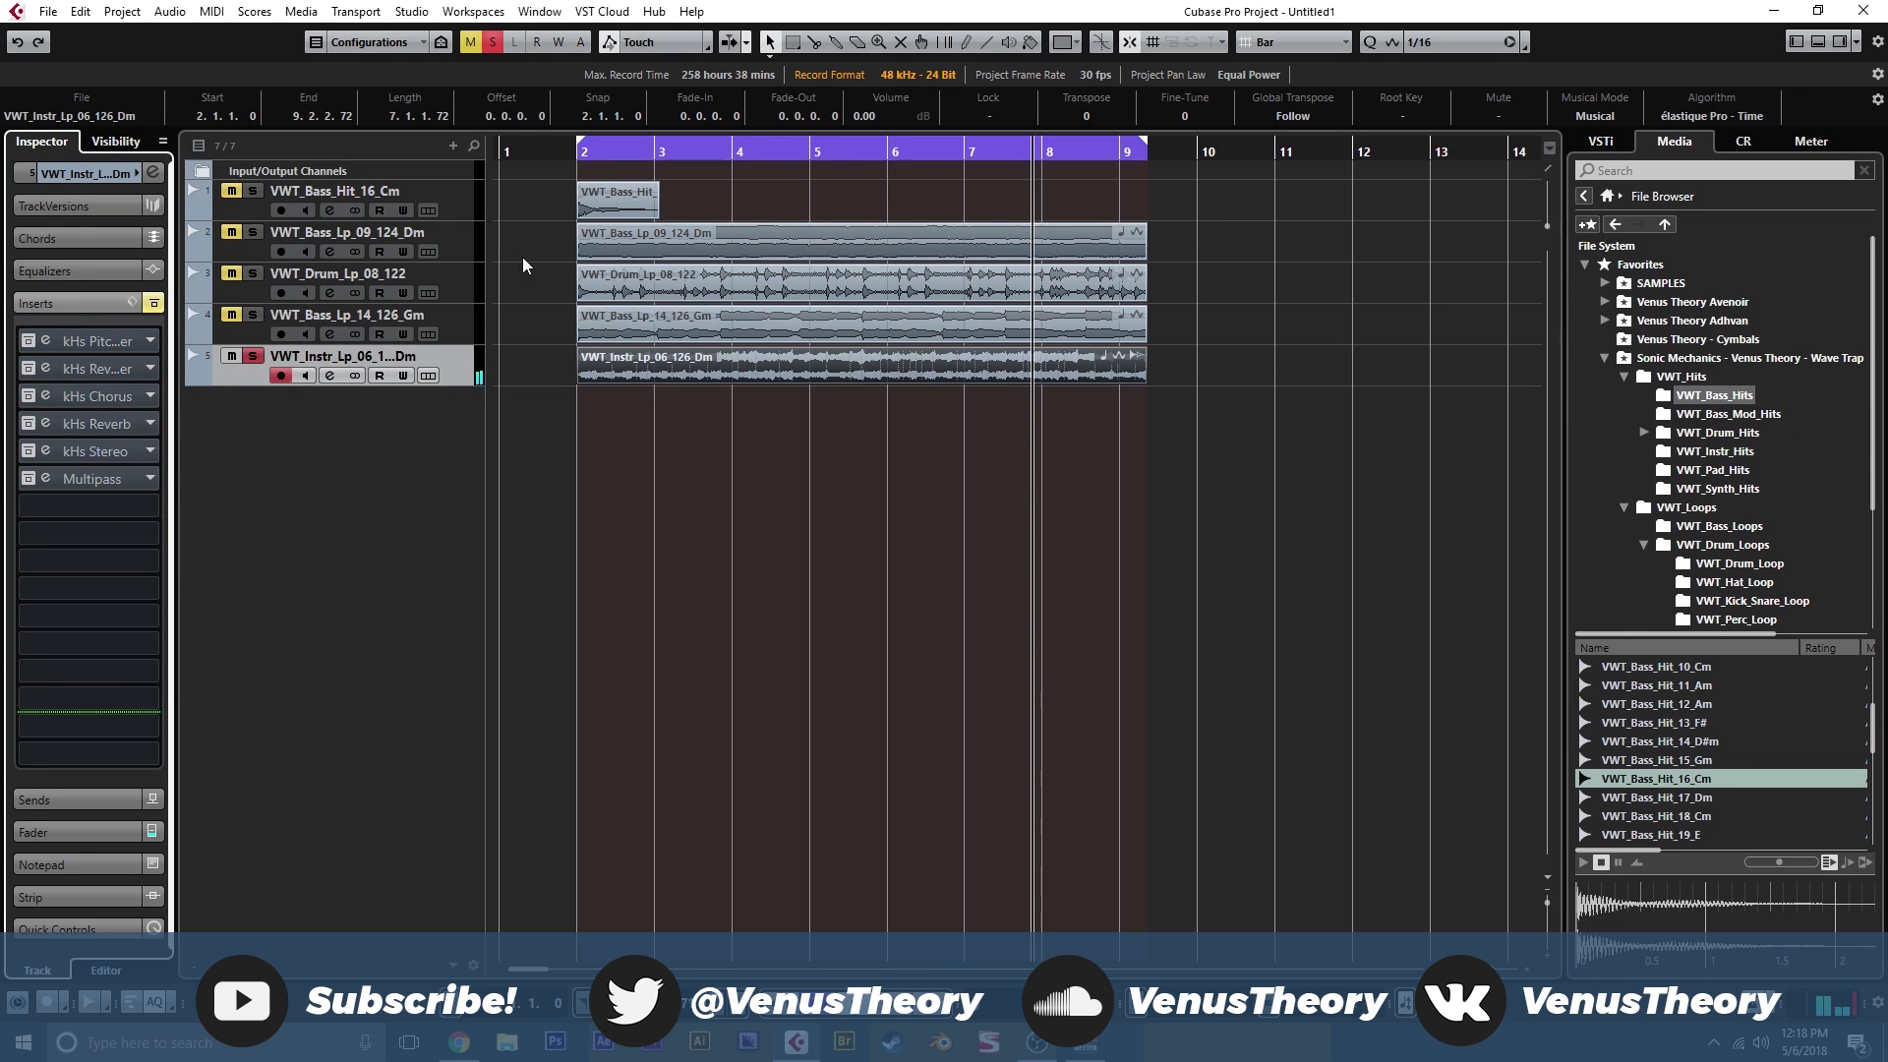
pyautogui.click(578, 152)
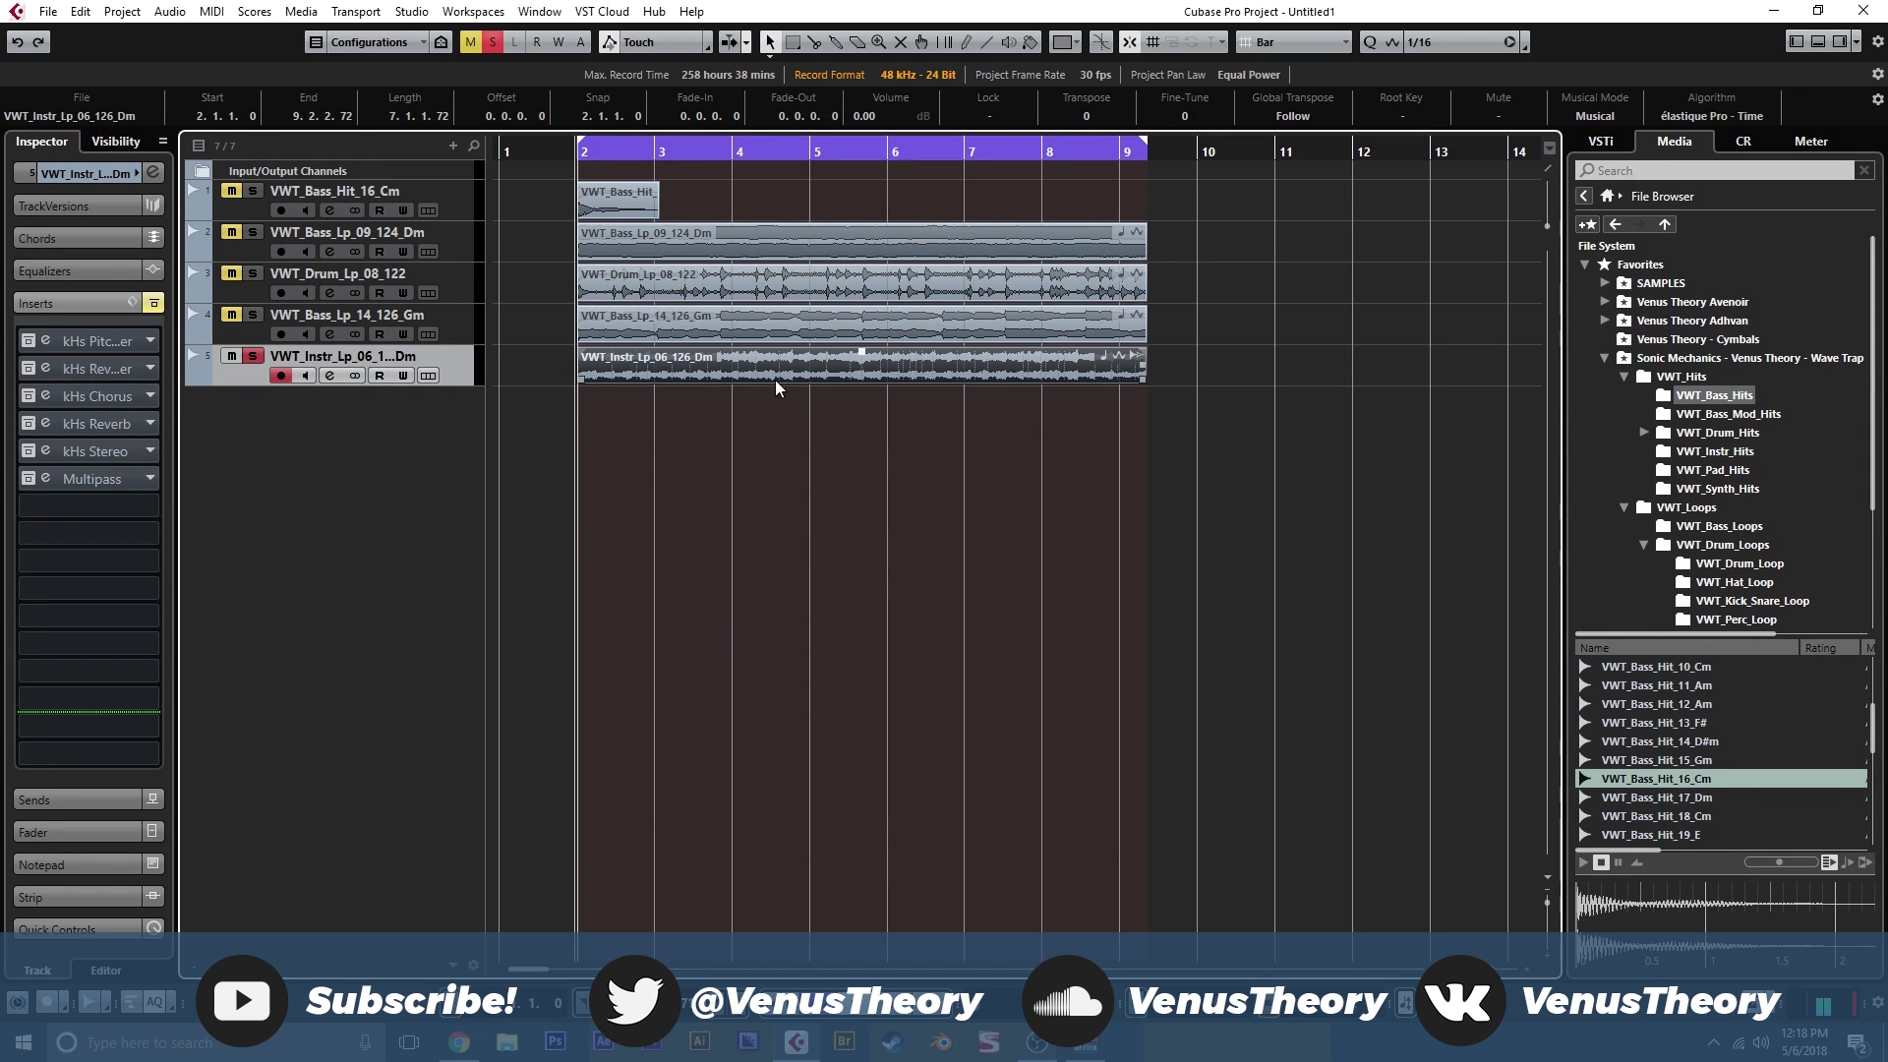
pyautogui.click(30, 478)
pyautogui.click(47, 479)
# Shrink the Multipass window and reposition it over the project so the whole plug-in is visible.
pyautogui.moveTo(505, 129); pyautogui.dragTo(413, 132)
pyautogui.moveTo(1381, 955); pyautogui.dragTo(1087, 850)
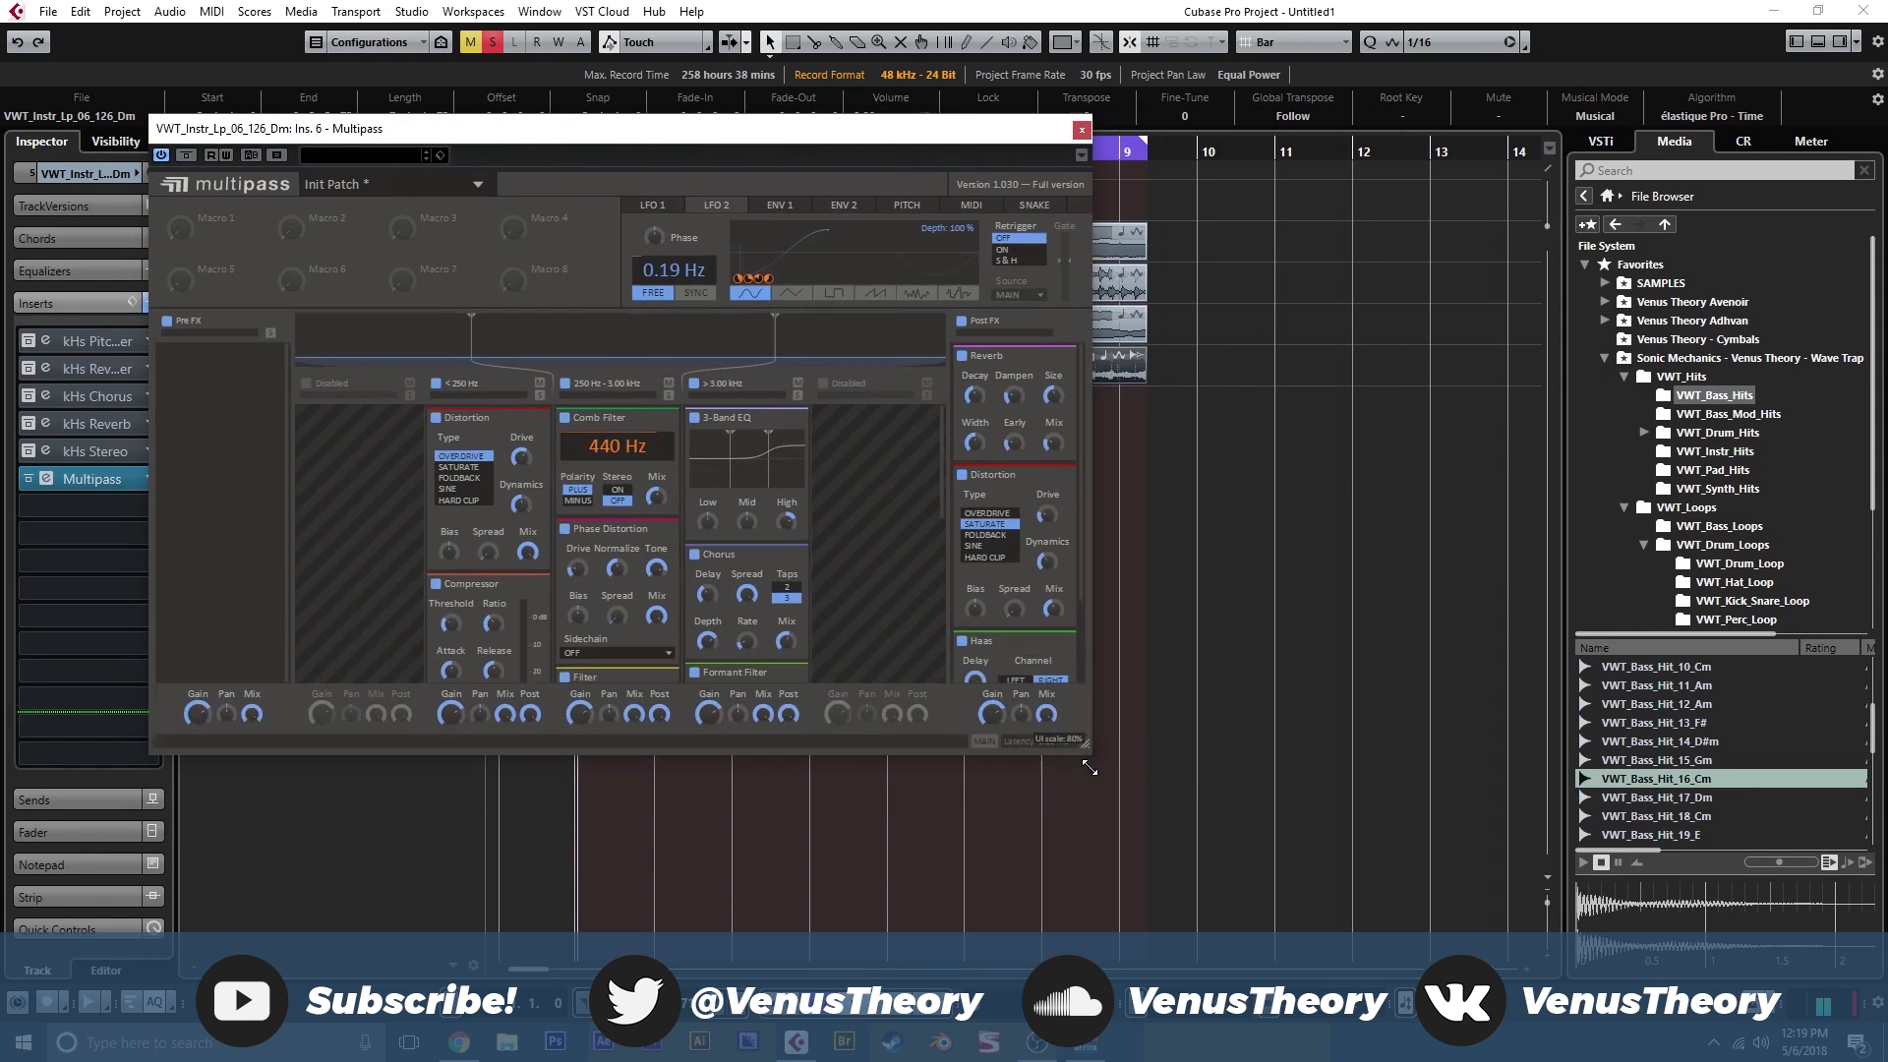
pyautogui.moveTo(728, 129); pyautogui.dragTo(1072, 158)
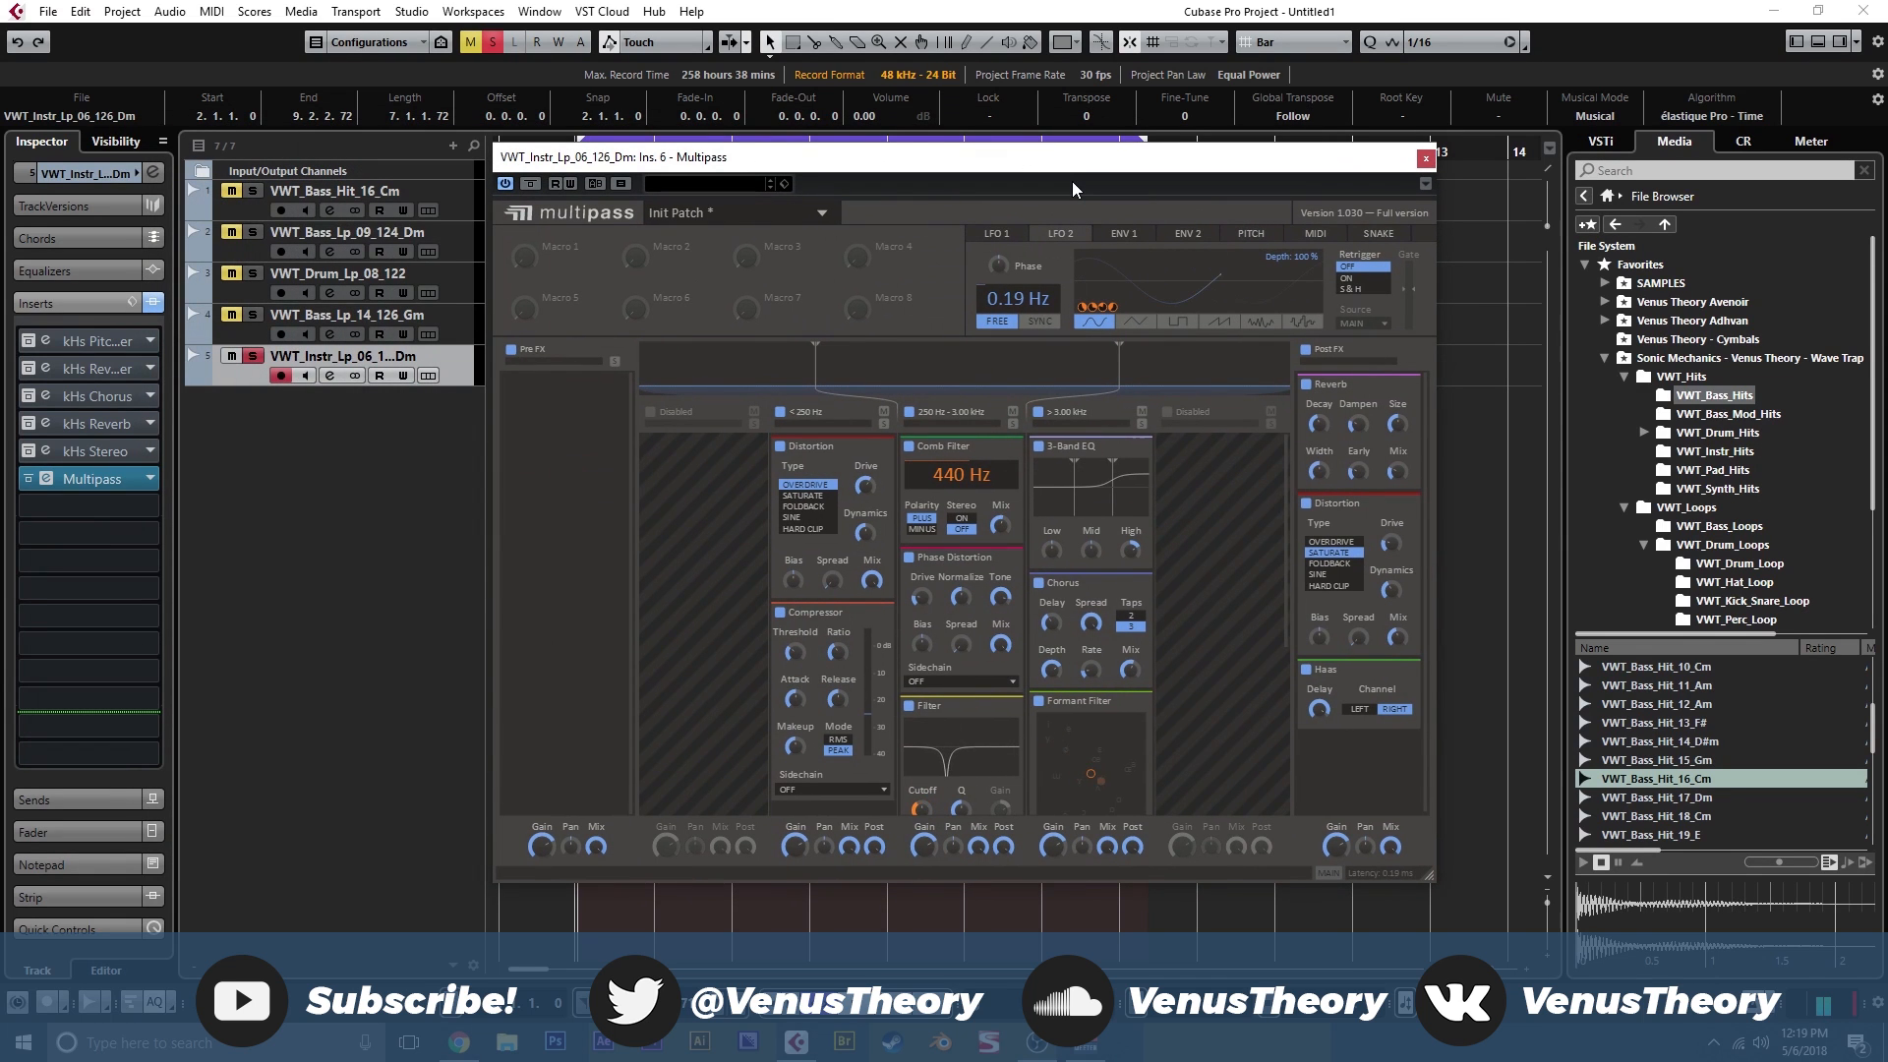
pyautogui.moveTo(950, 176); pyautogui.dragTo(835, 145)
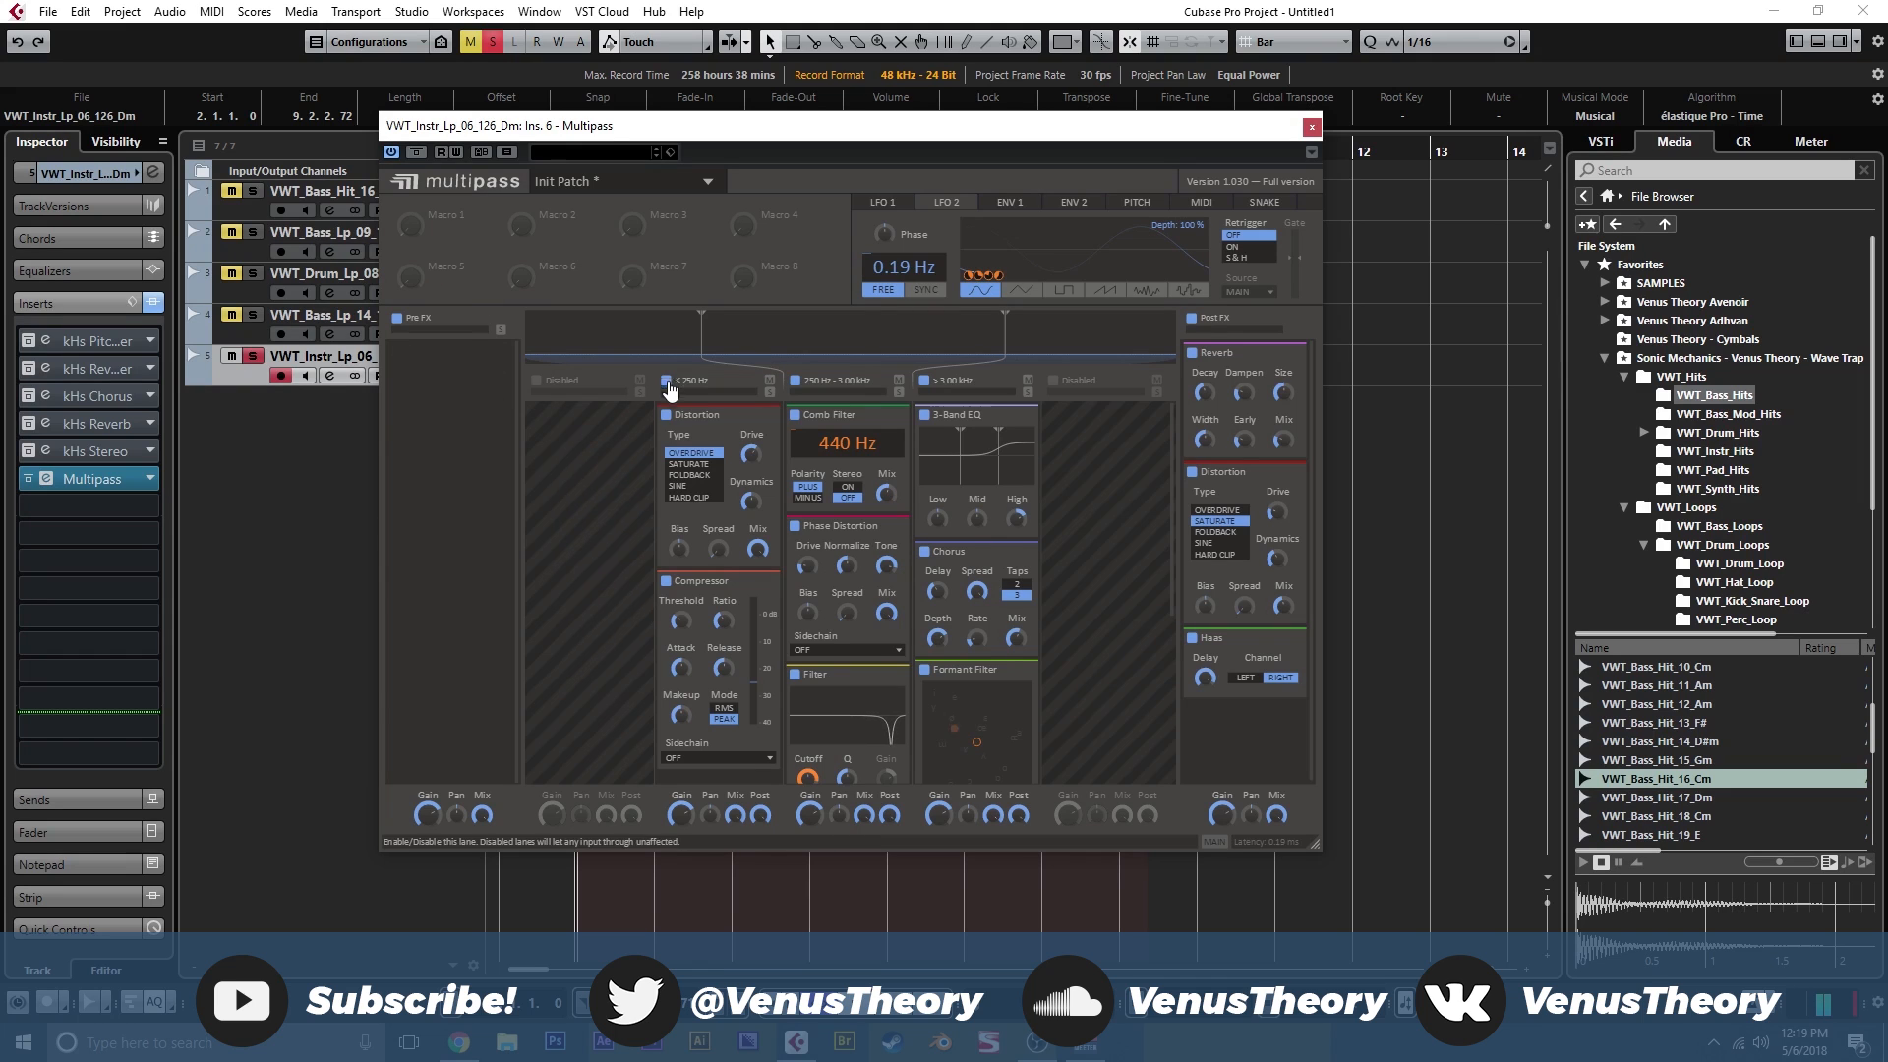
pyautogui.moveTo(734, 126); pyautogui.dragTo(679, 117)
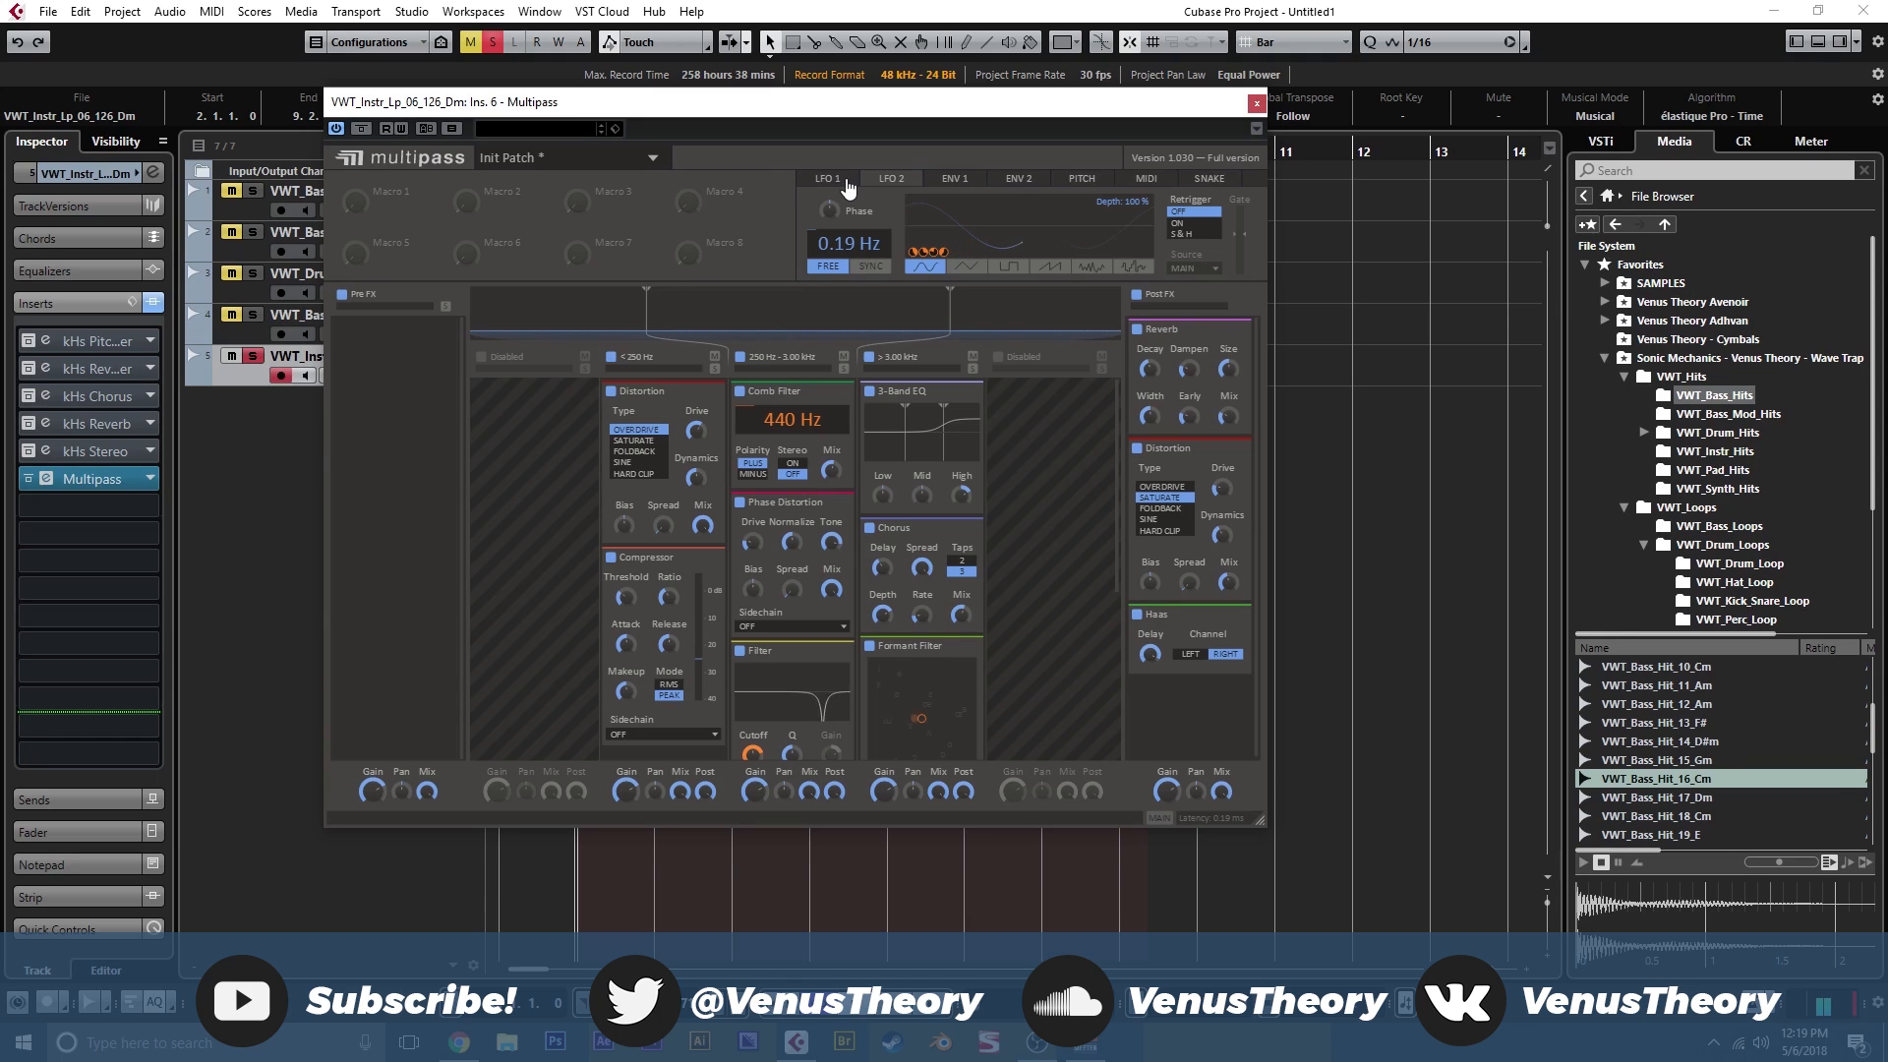
# View Multipass's Env 1, Pitch and MIDI modulation sources.
pyautogui.click(969, 185)
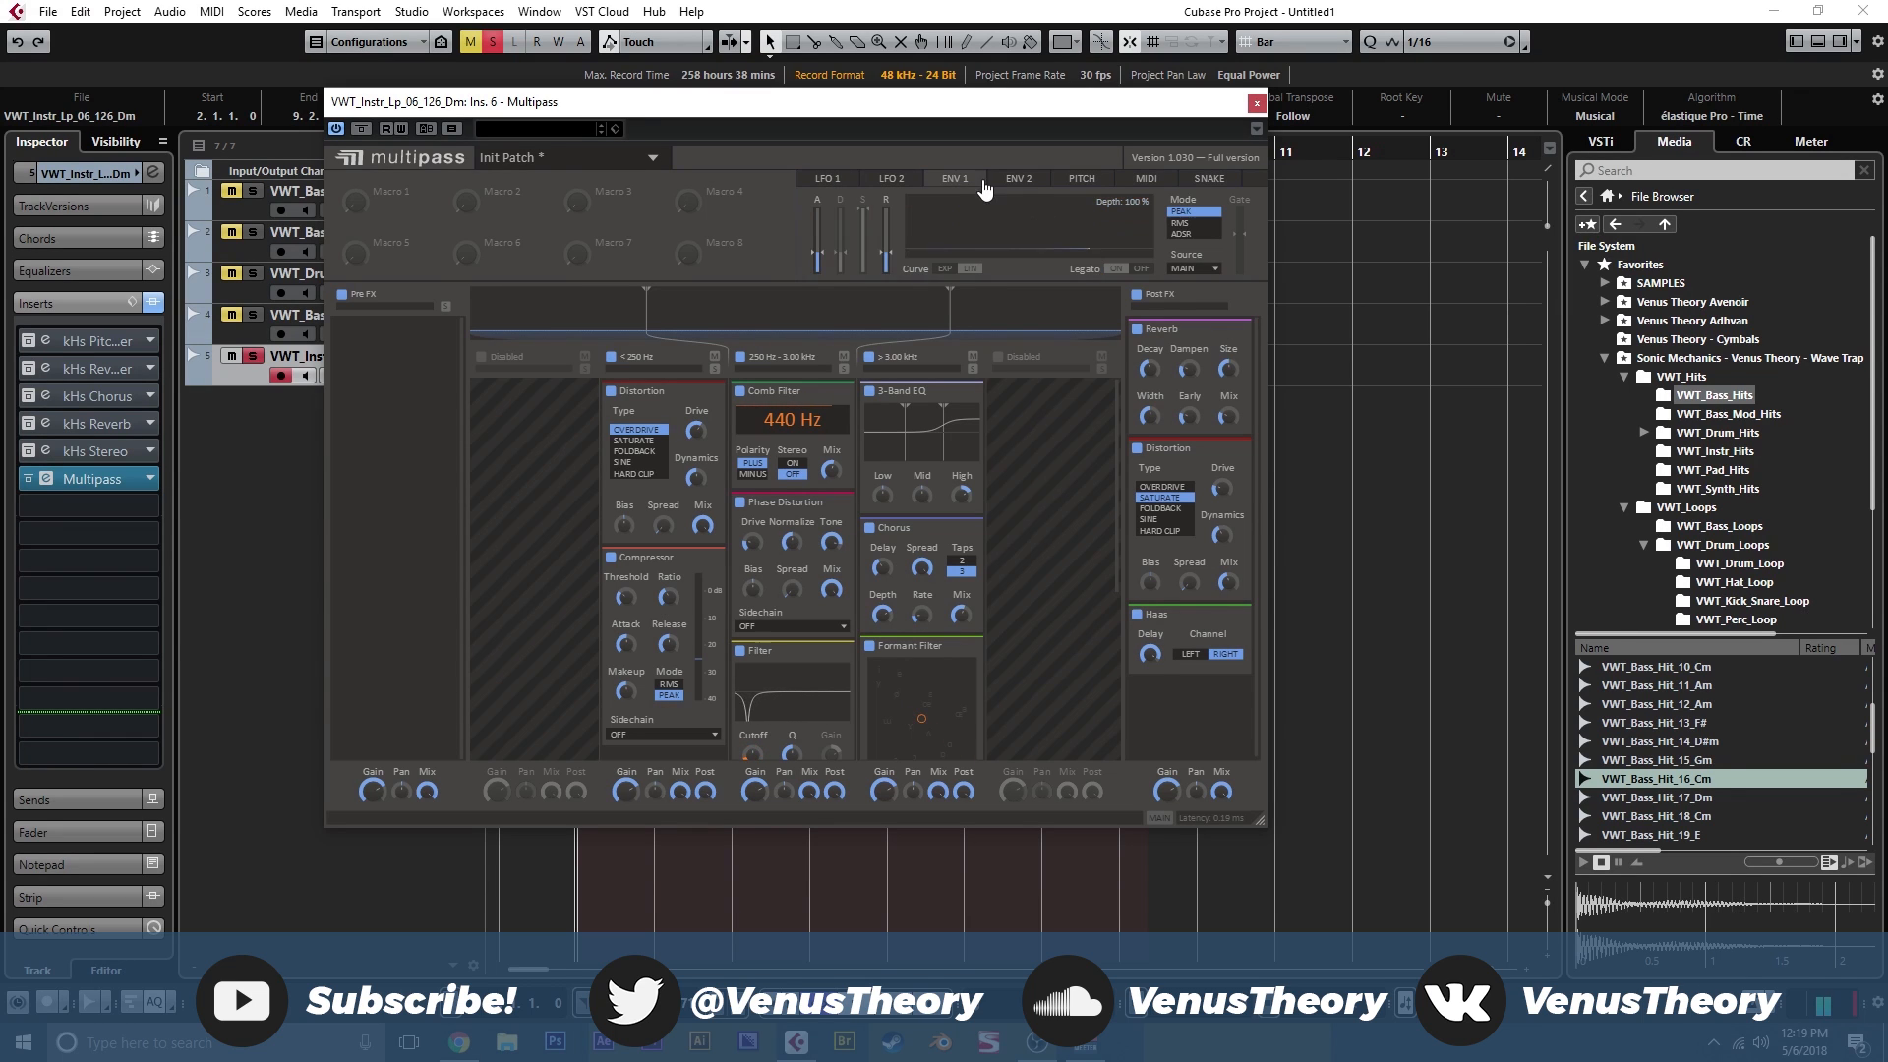
pyautogui.click(1081, 179)
pyautogui.click(1122, 183)
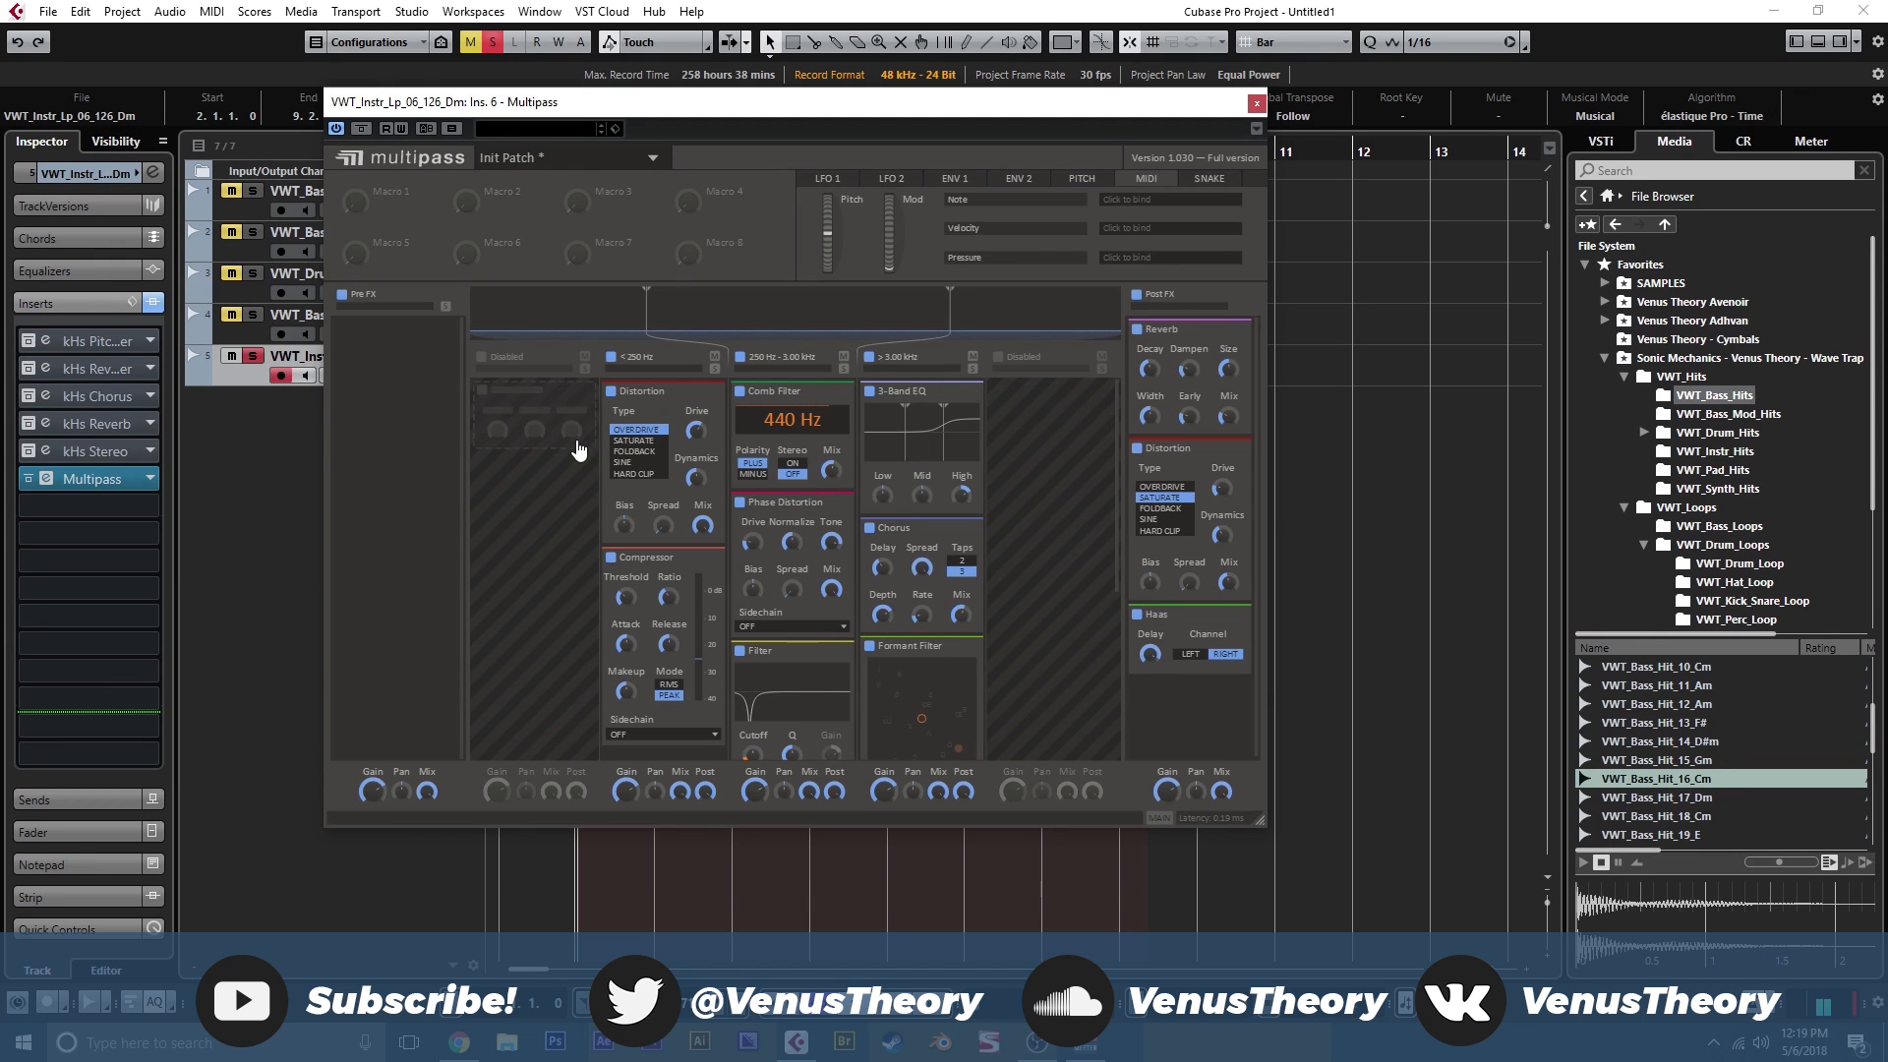
# Examine the effects in Multipass's frequency band lanes with the instrument loop playing, and bypass Multipass for comparison.
pyautogui.scroll(-3, 816, 562)
pyautogui.scroll(3, 817, 562)
pyautogui.moveTo(649, 104); pyautogui.dragTo(693, 122)
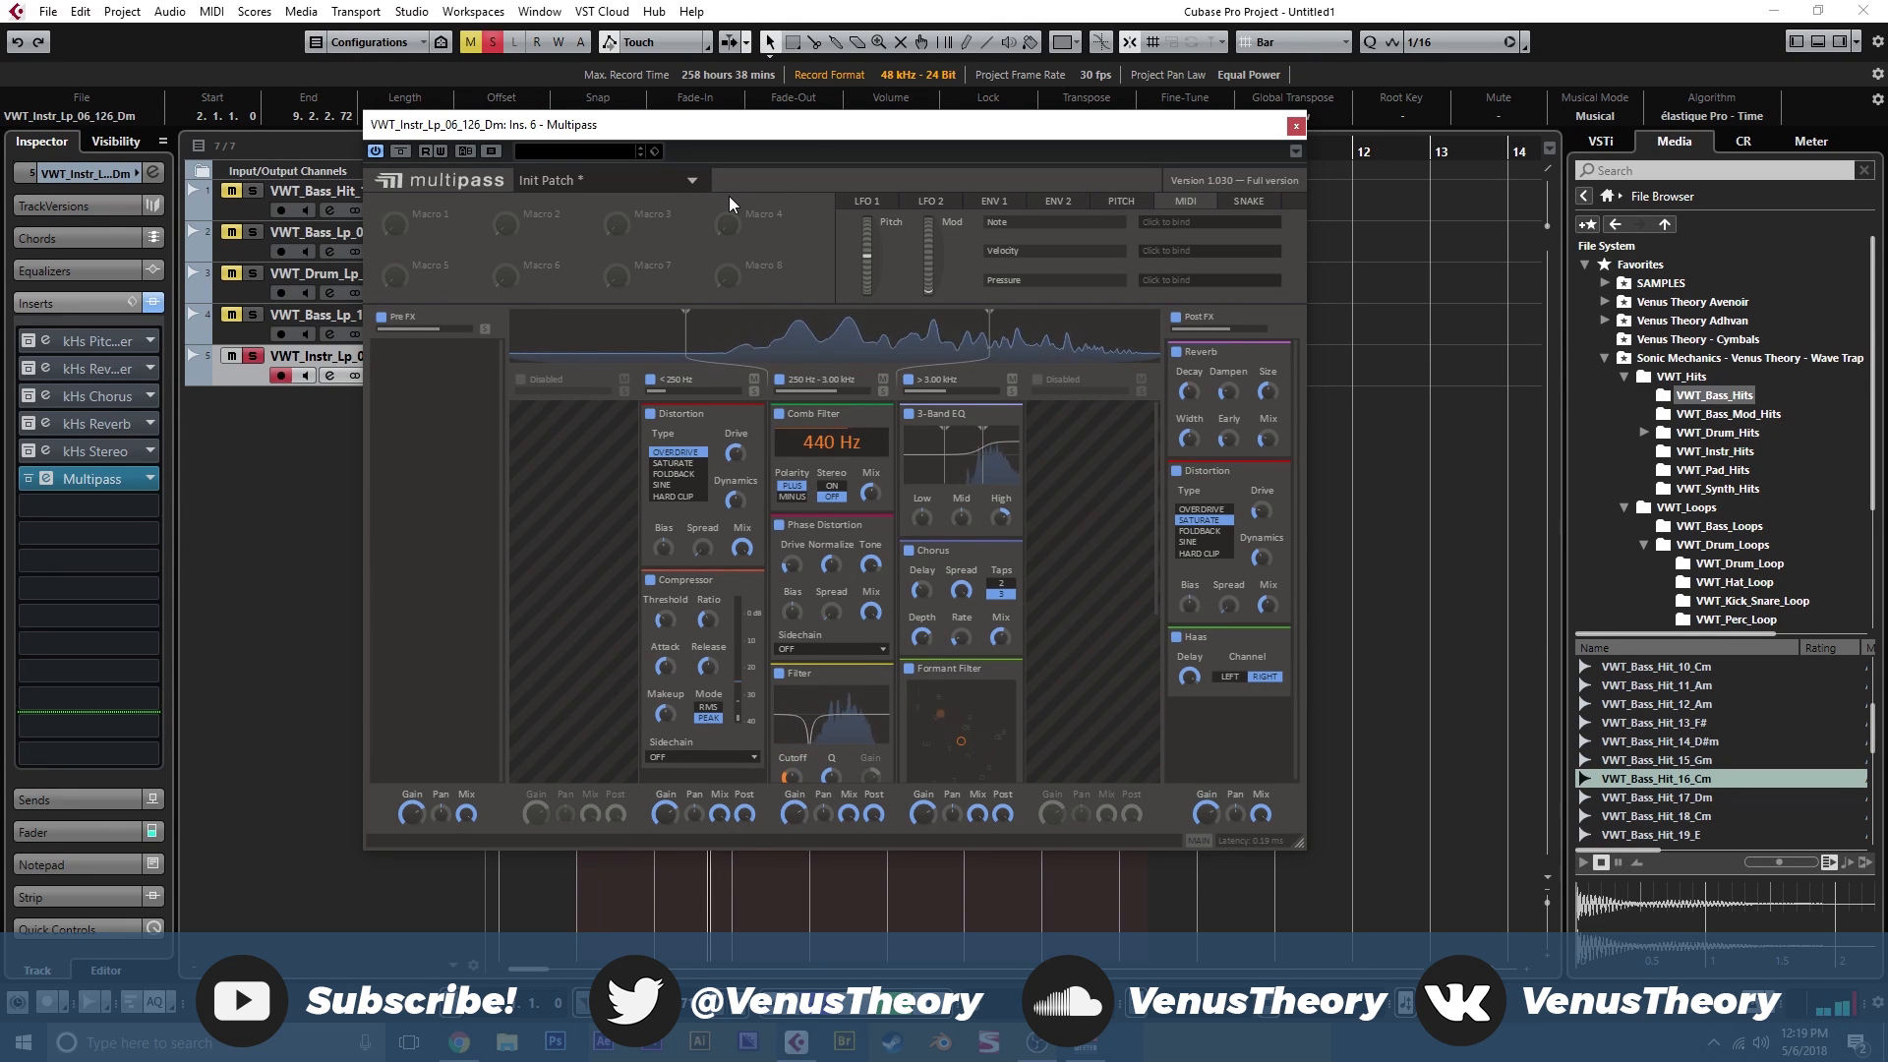
pyautogui.scroll(-3, 806, 492)
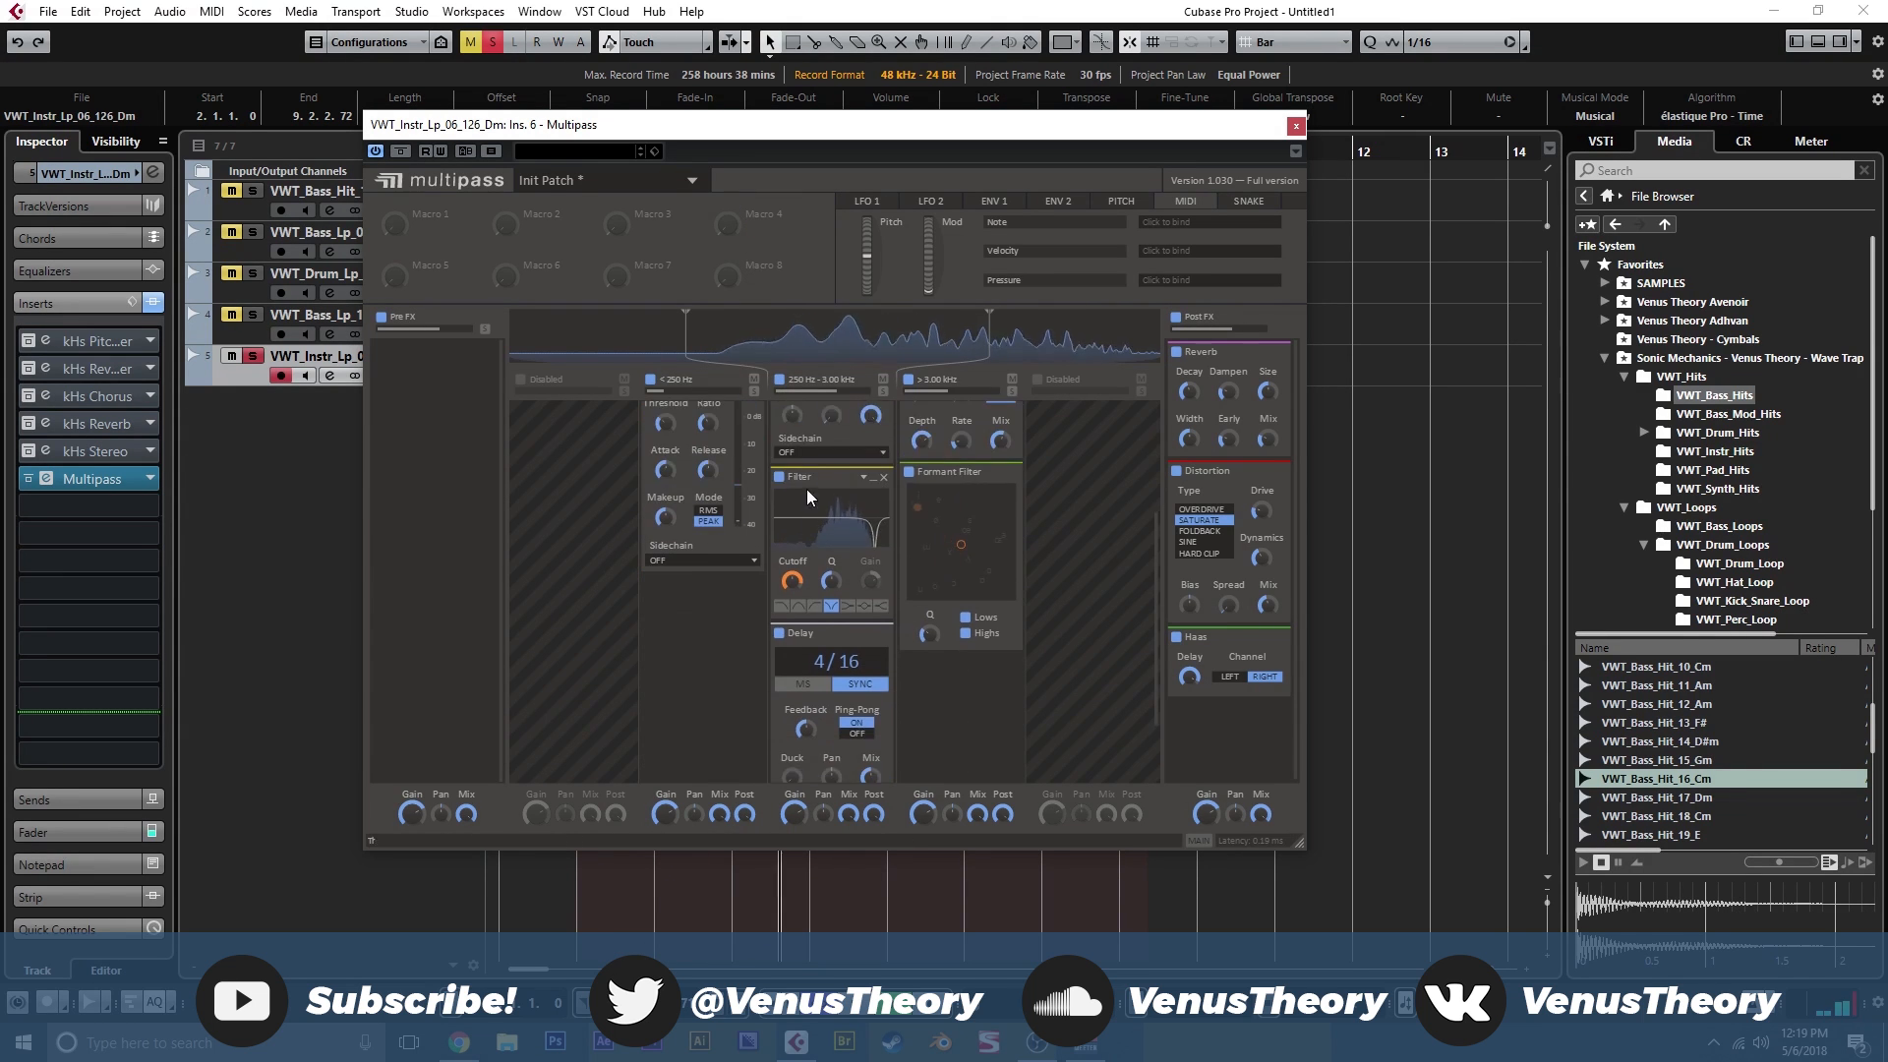
pyautogui.scroll(5, 808, 511)
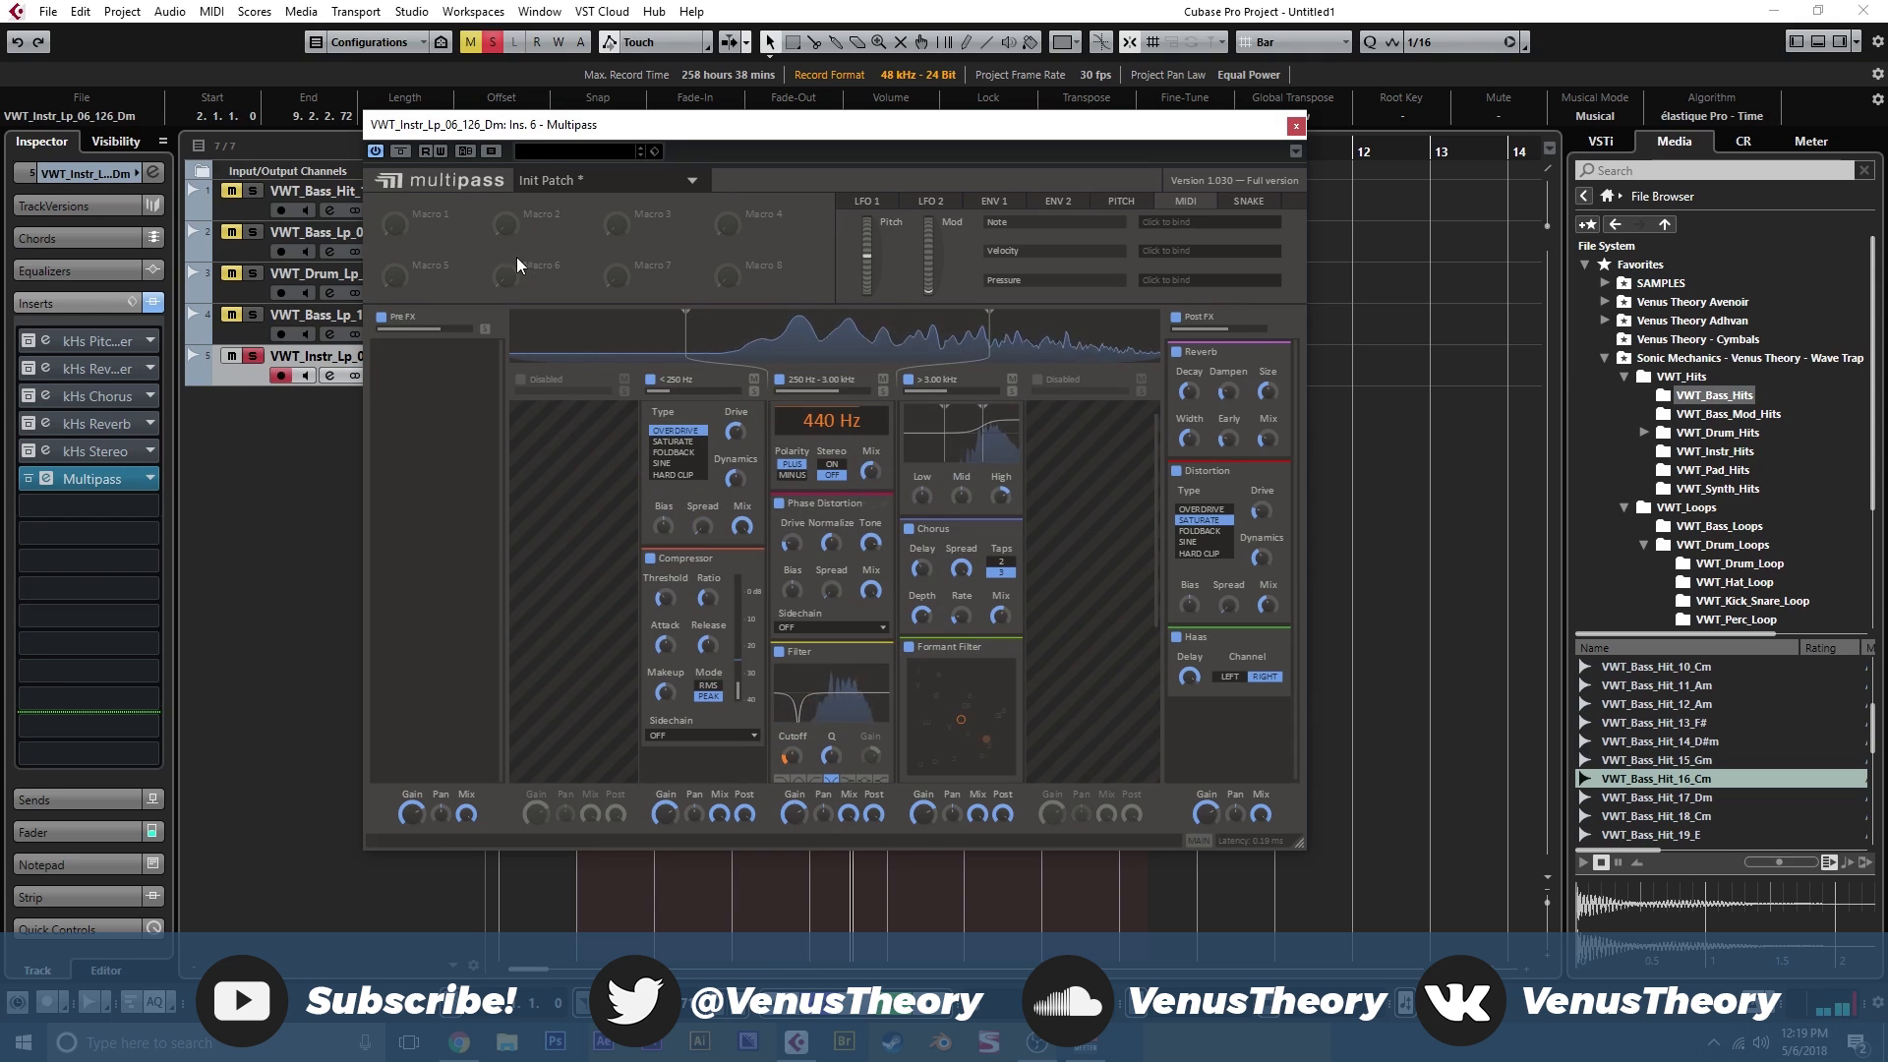
pyautogui.click(399, 152)
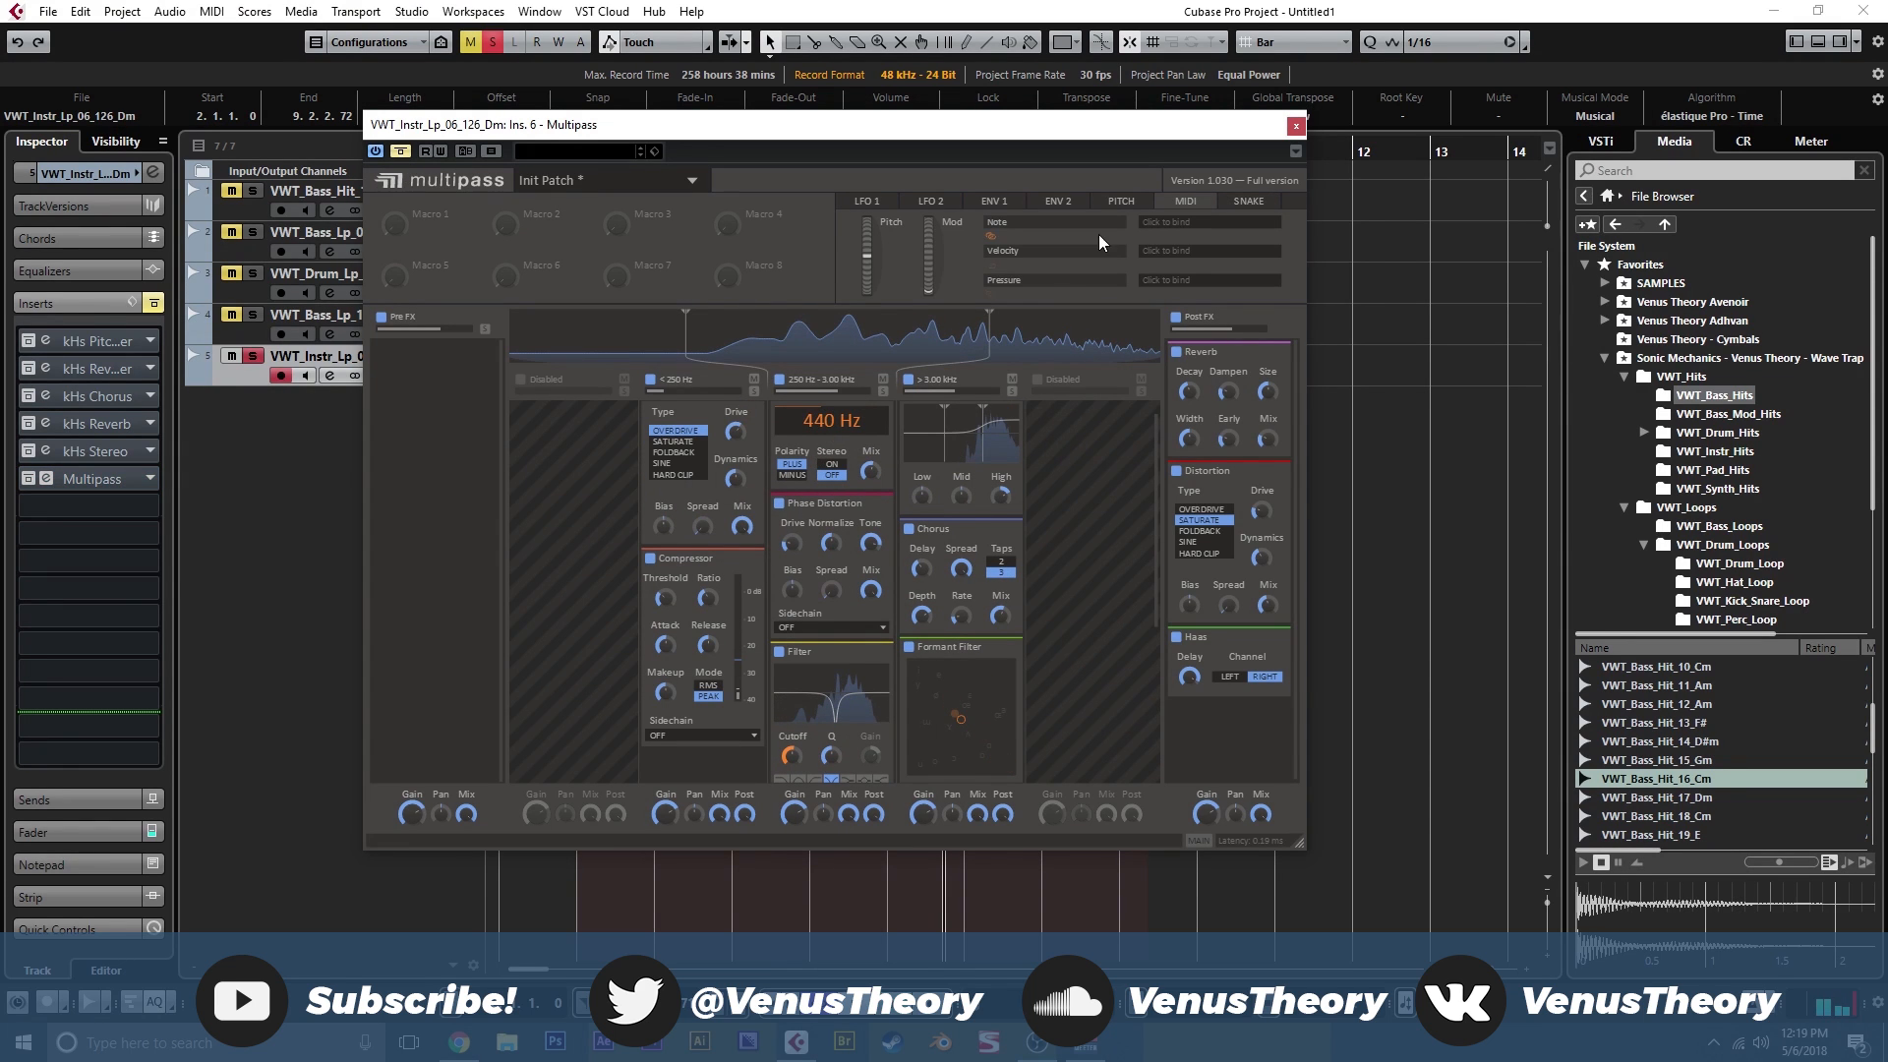
pyautogui.scroll(1, 855, 511)
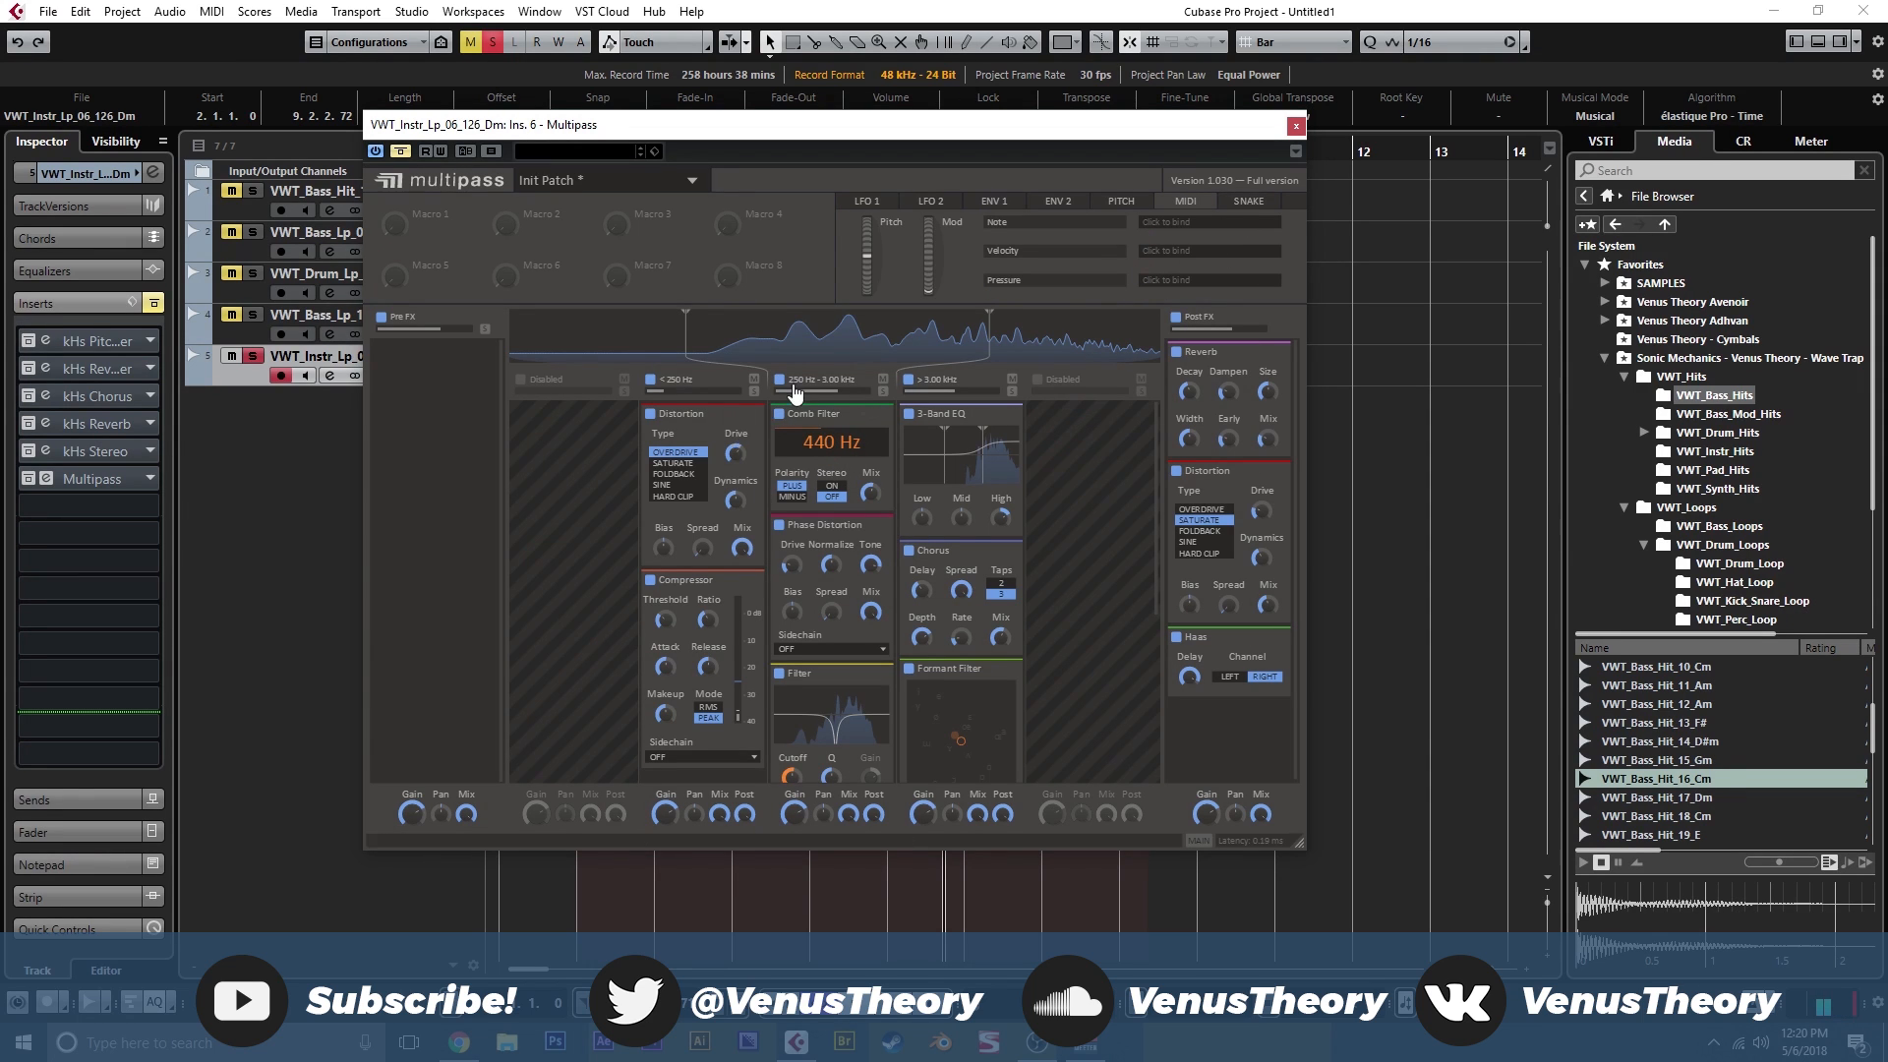
# Open Multipass's built-in Snake game, play a round steering the snake, and pause it.
pyautogui.click(1229, 208)
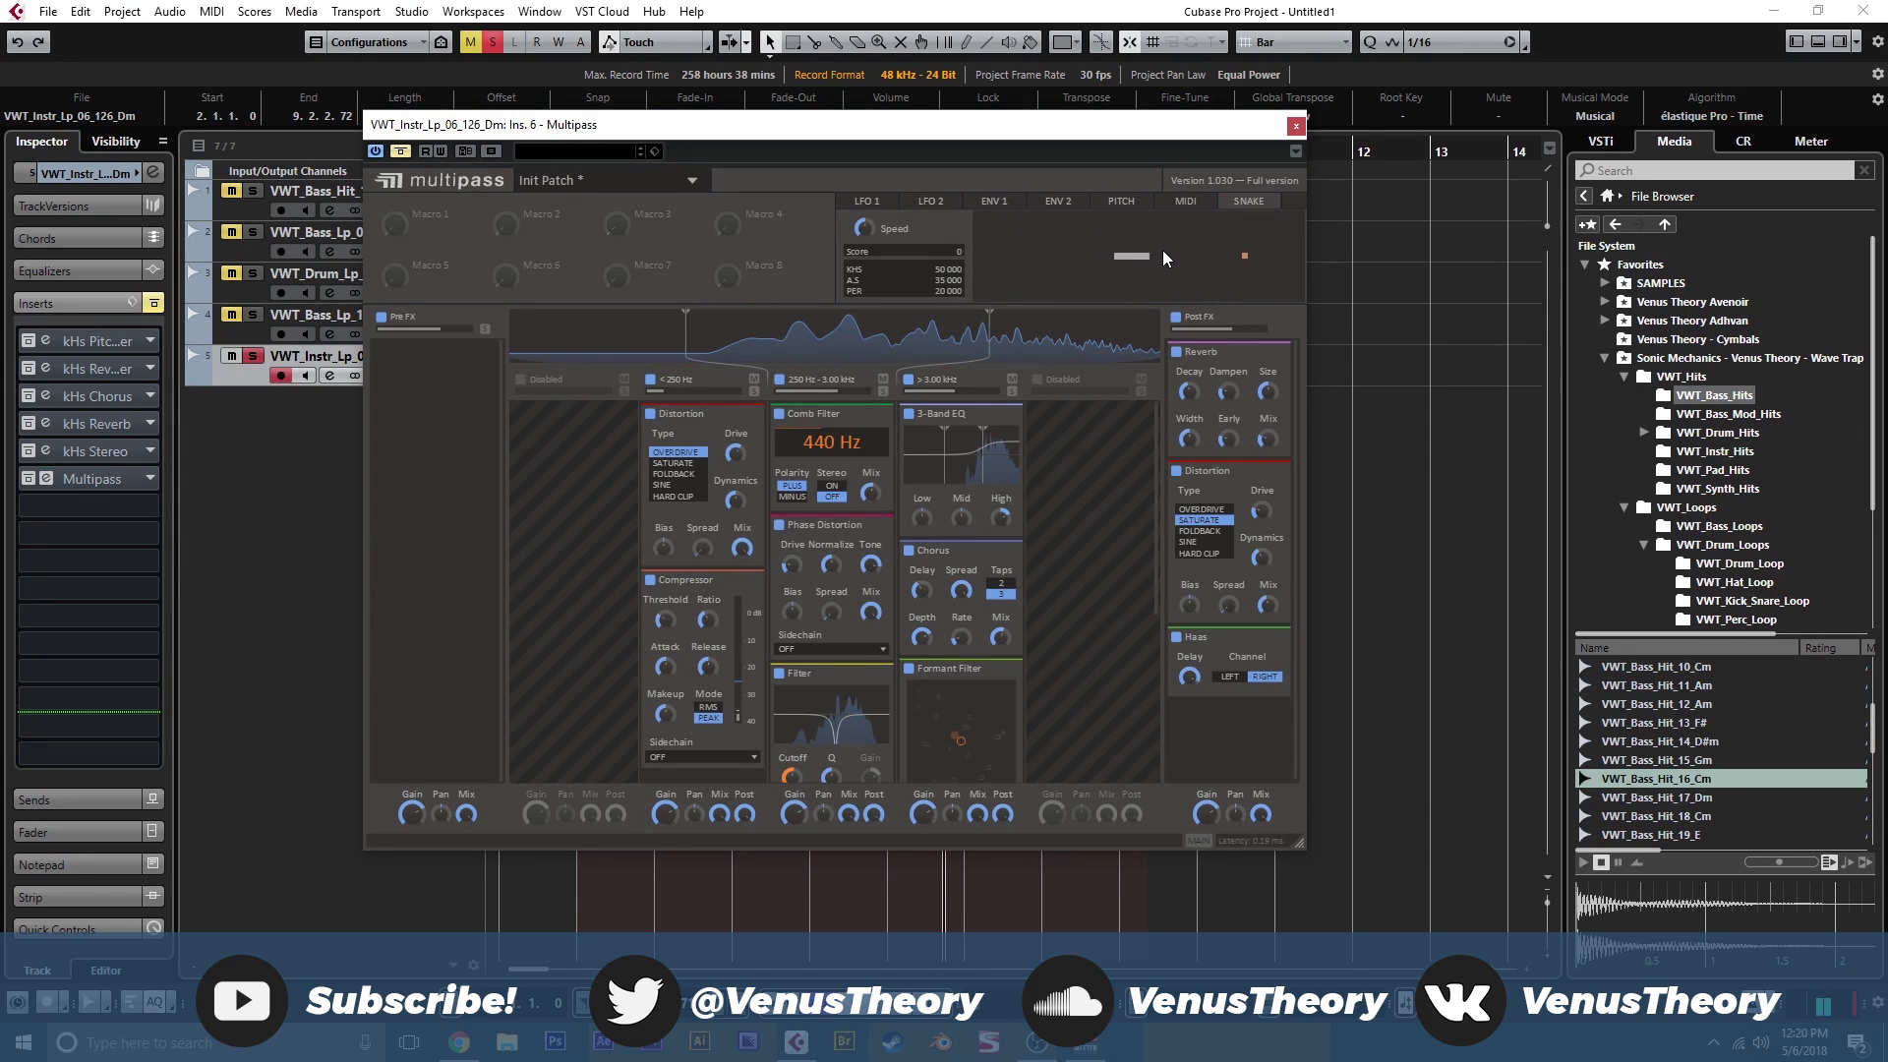
pyautogui.press('Down')
pyautogui.press('Right')
pyautogui.press('Up')
pyautogui.press('Left')
pyautogui.press('Up')
pyautogui.press('Right')
pyautogui.press('Down')
pyautogui.press('Left')
pyautogui.press('Up')
pyautogui.press('Left')
pyautogui.press('Down')
pyautogui.press('Left')
pyautogui.press('Down')
pyautogui.press('Right')
pyautogui.press('Up')
pyautogui.press('Left')
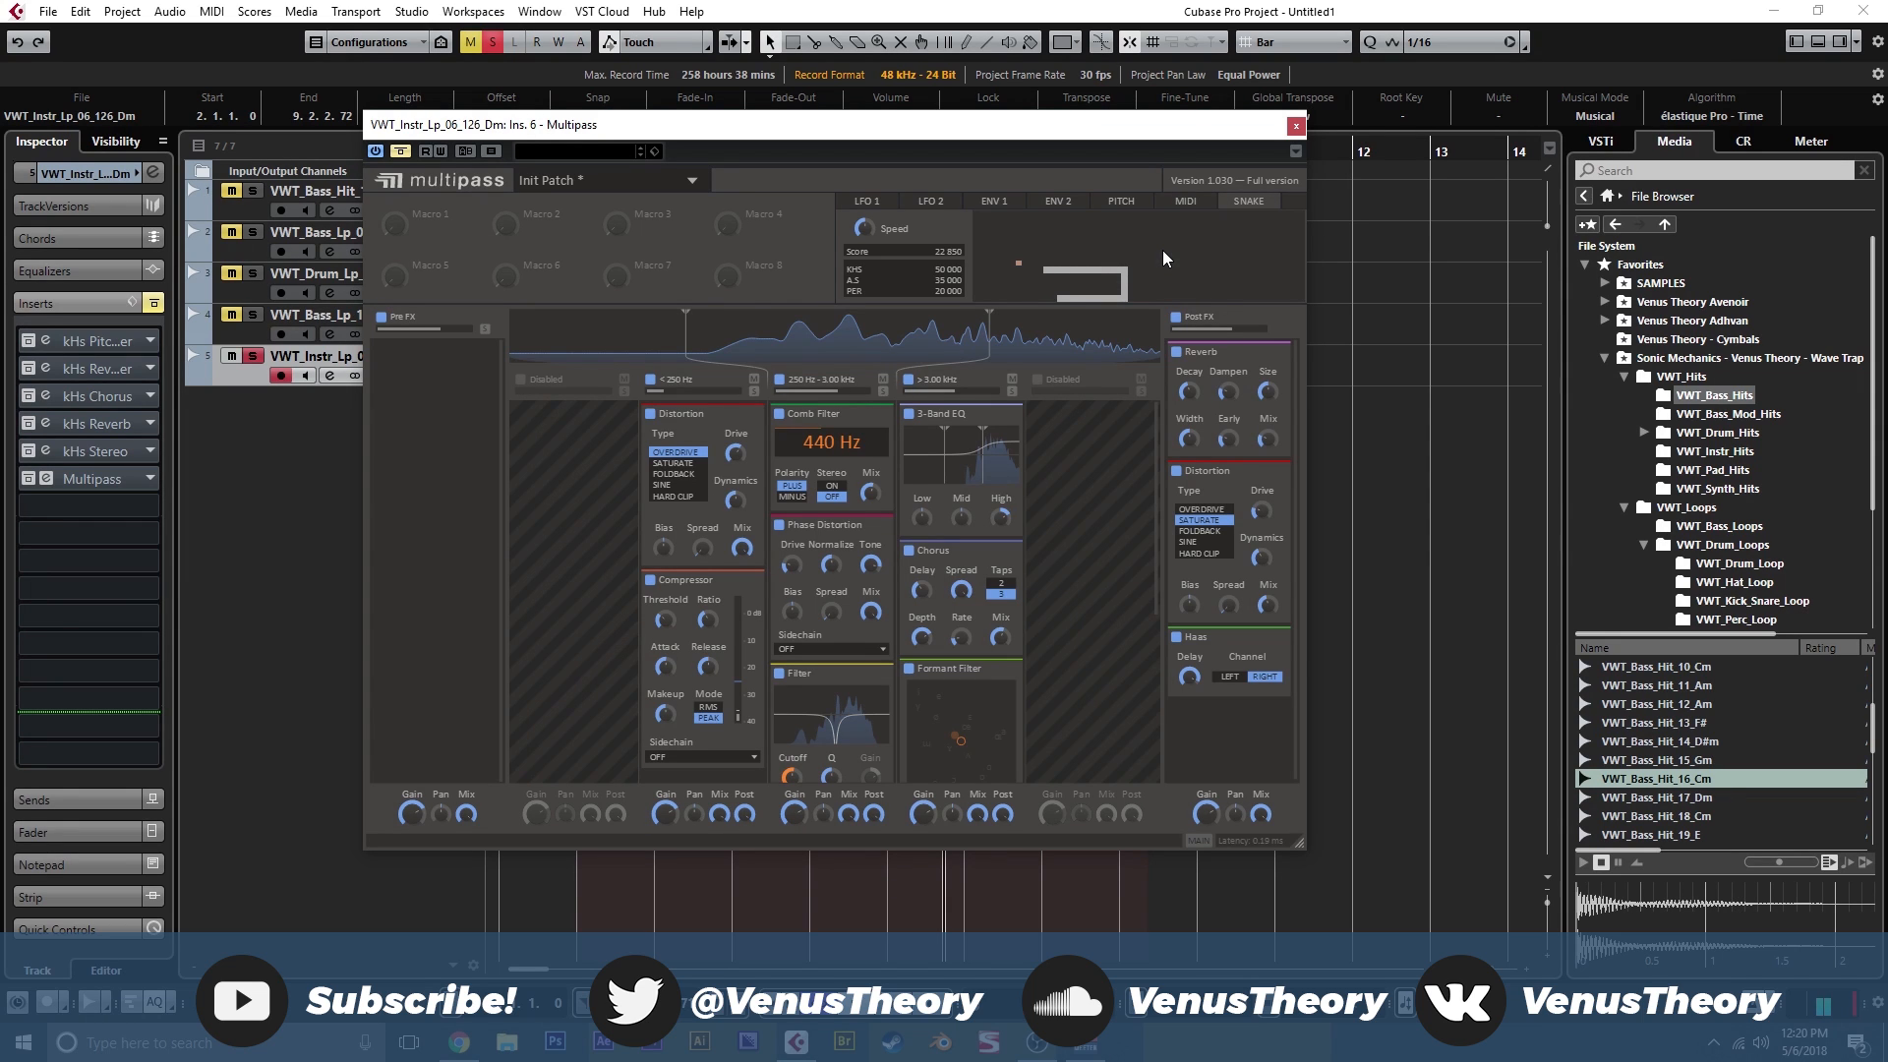
pyautogui.press('Up')
pyautogui.press('Left')
pyautogui.press('Down')
pyautogui.press('Right')
pyautogui.click(1148, 257)
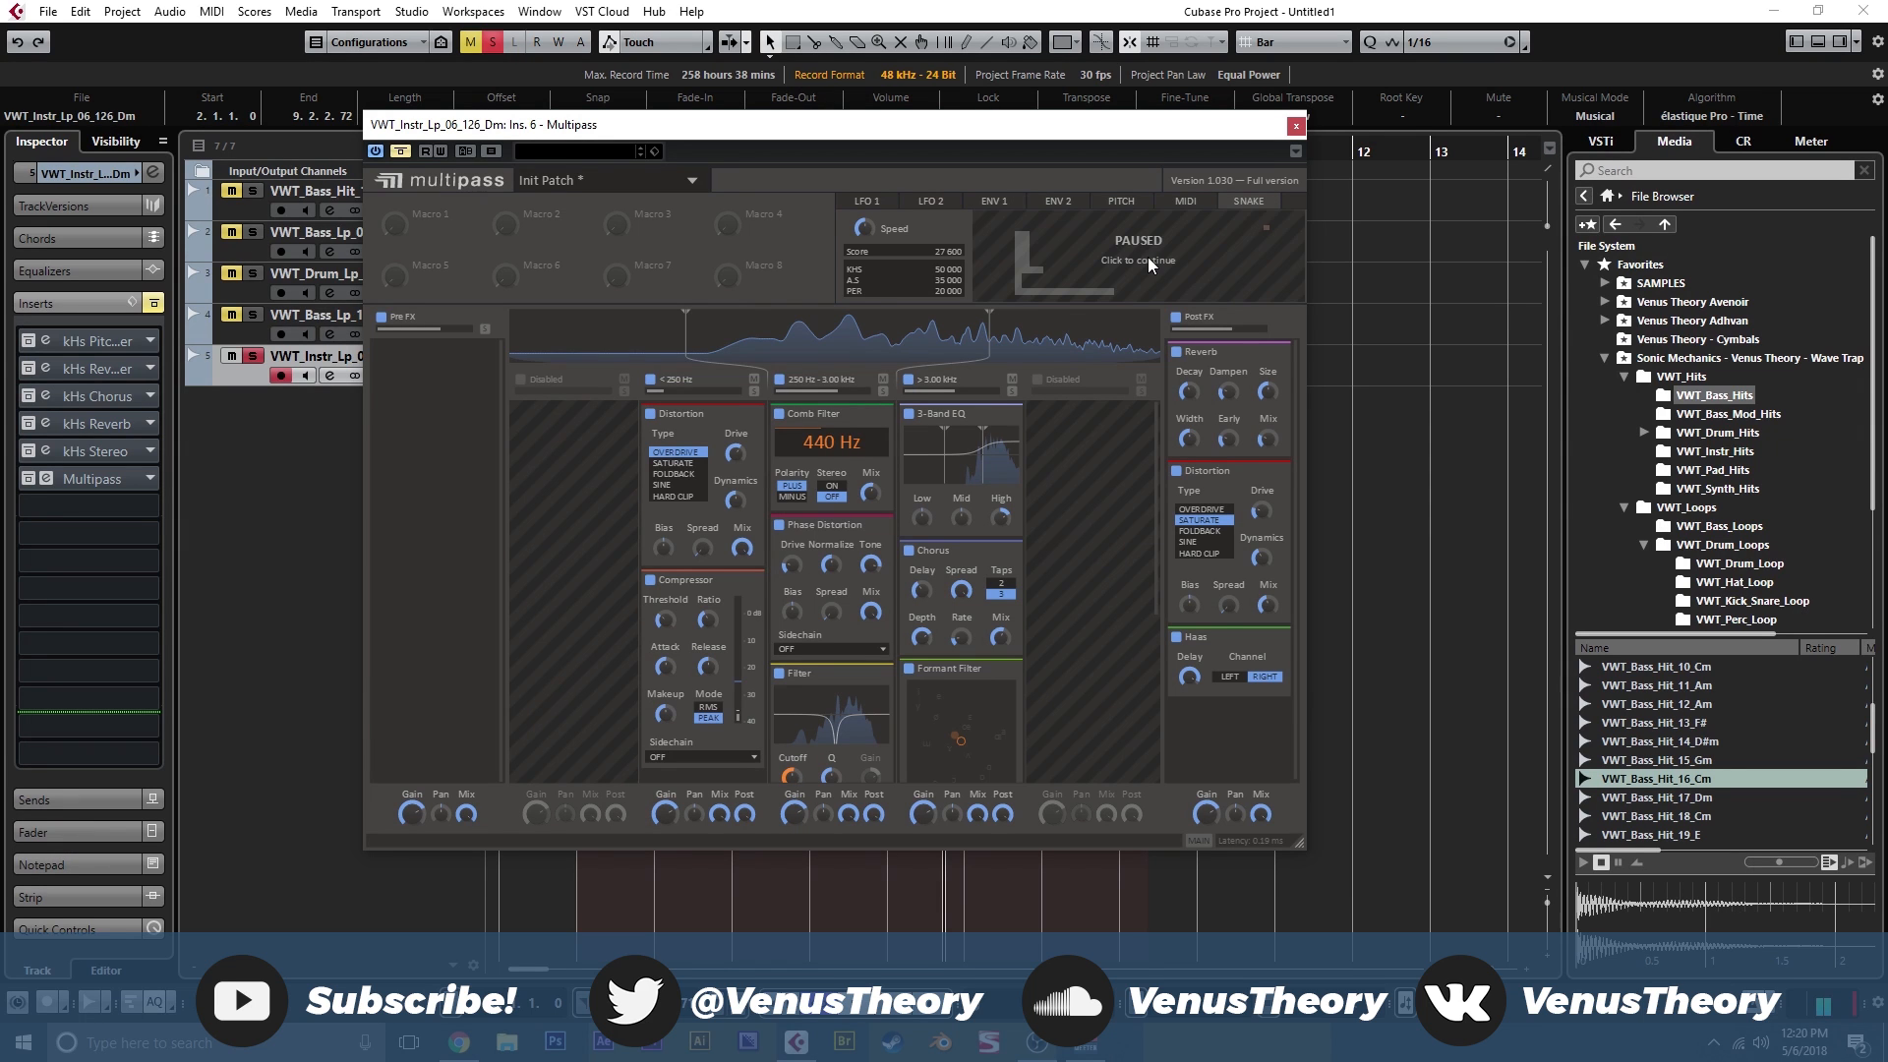
# Close the Multipass window and turn off solo on the VWT_Instr_Lp_06_126_Dm track.
pyautogui.moveTo(1306, 124); pyautogui.dragTo(1101, 173)
pyautogui.click(1093, 174)
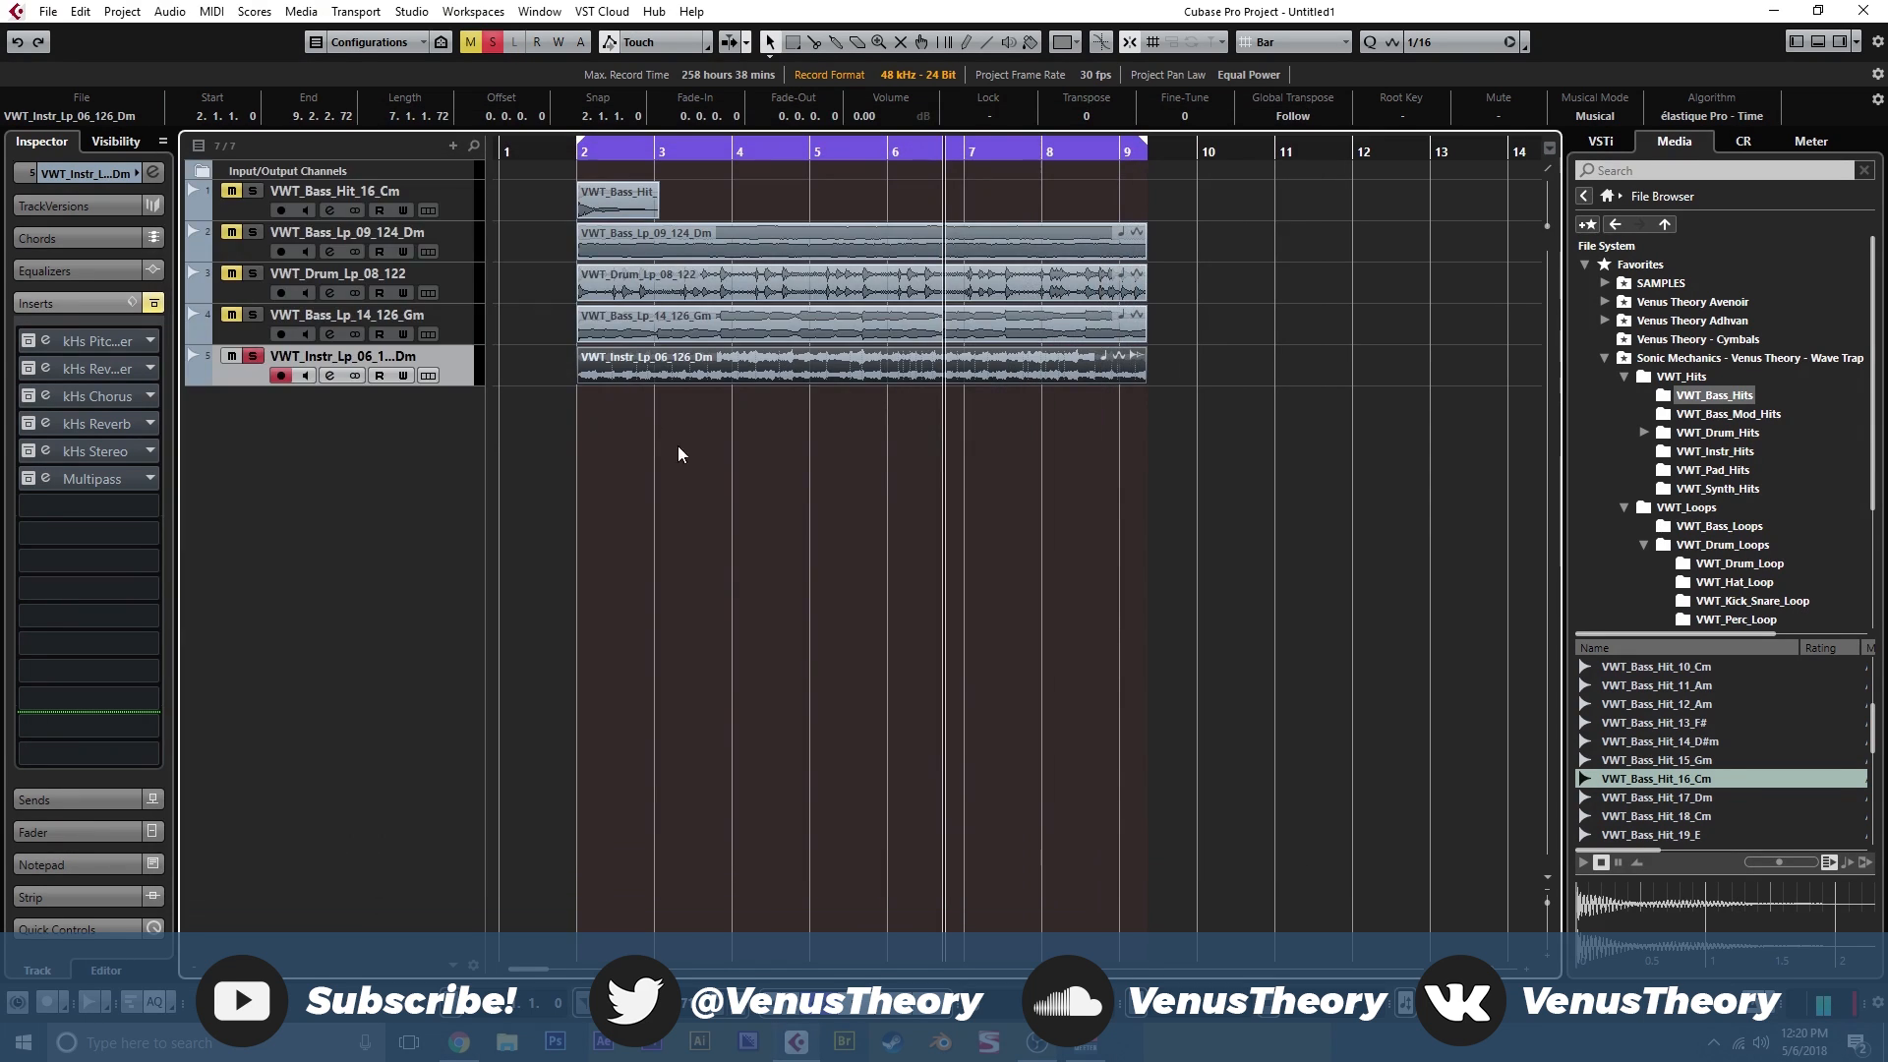
pyautogui.click(252, 356)
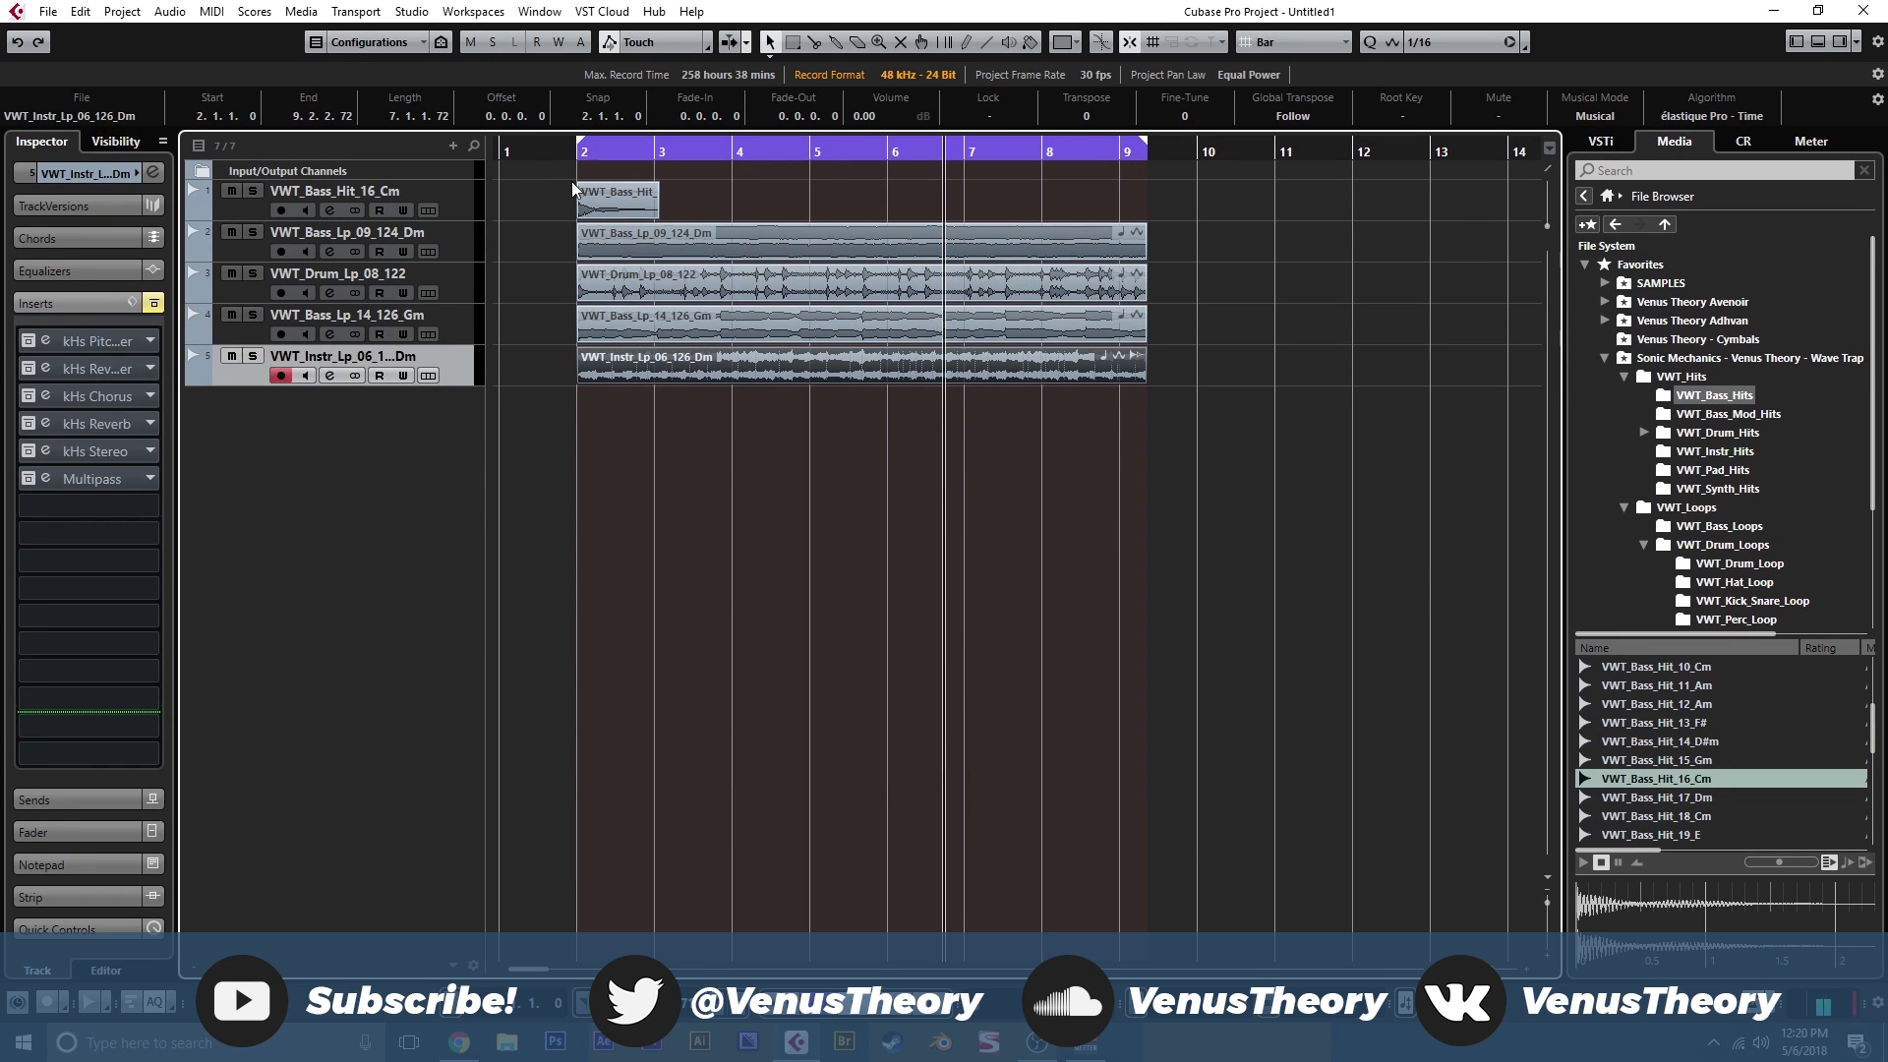